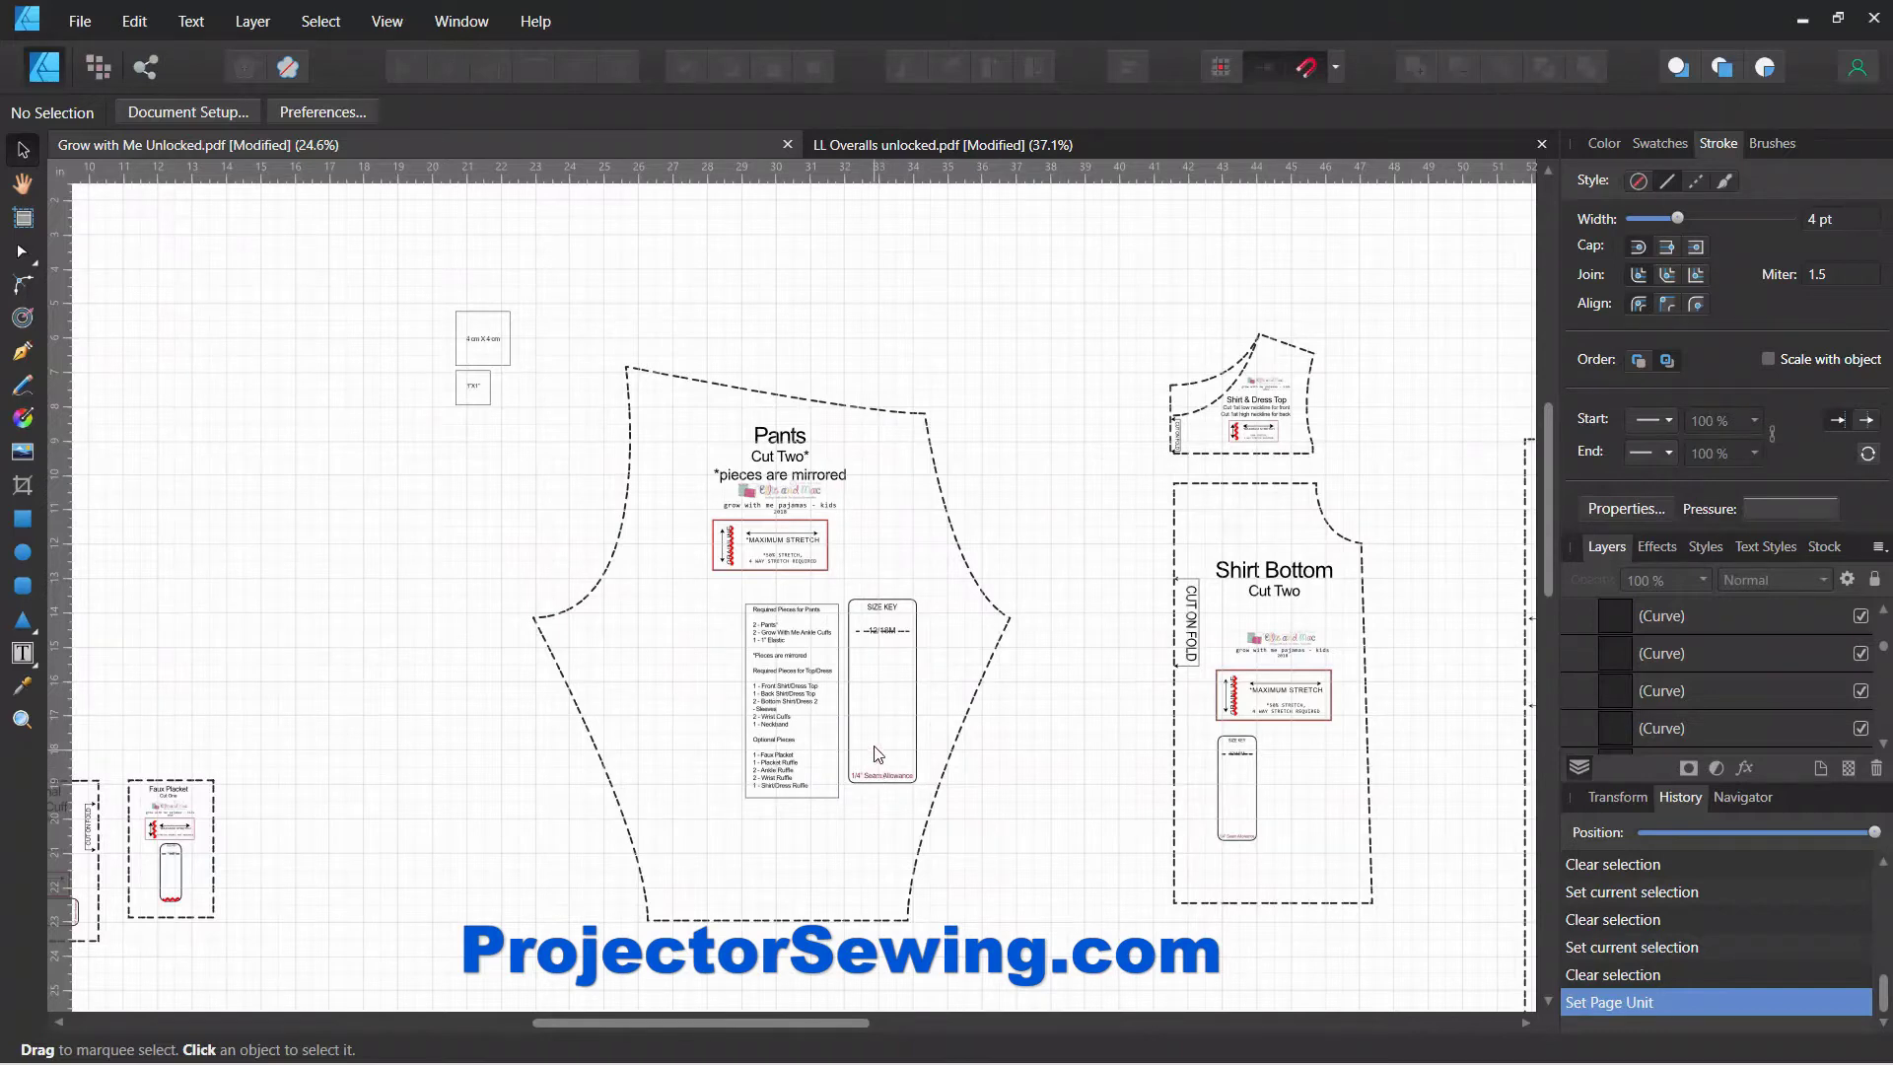
# - Select the Pants outline with the Move Tool
pyautogui.click(824, 407)
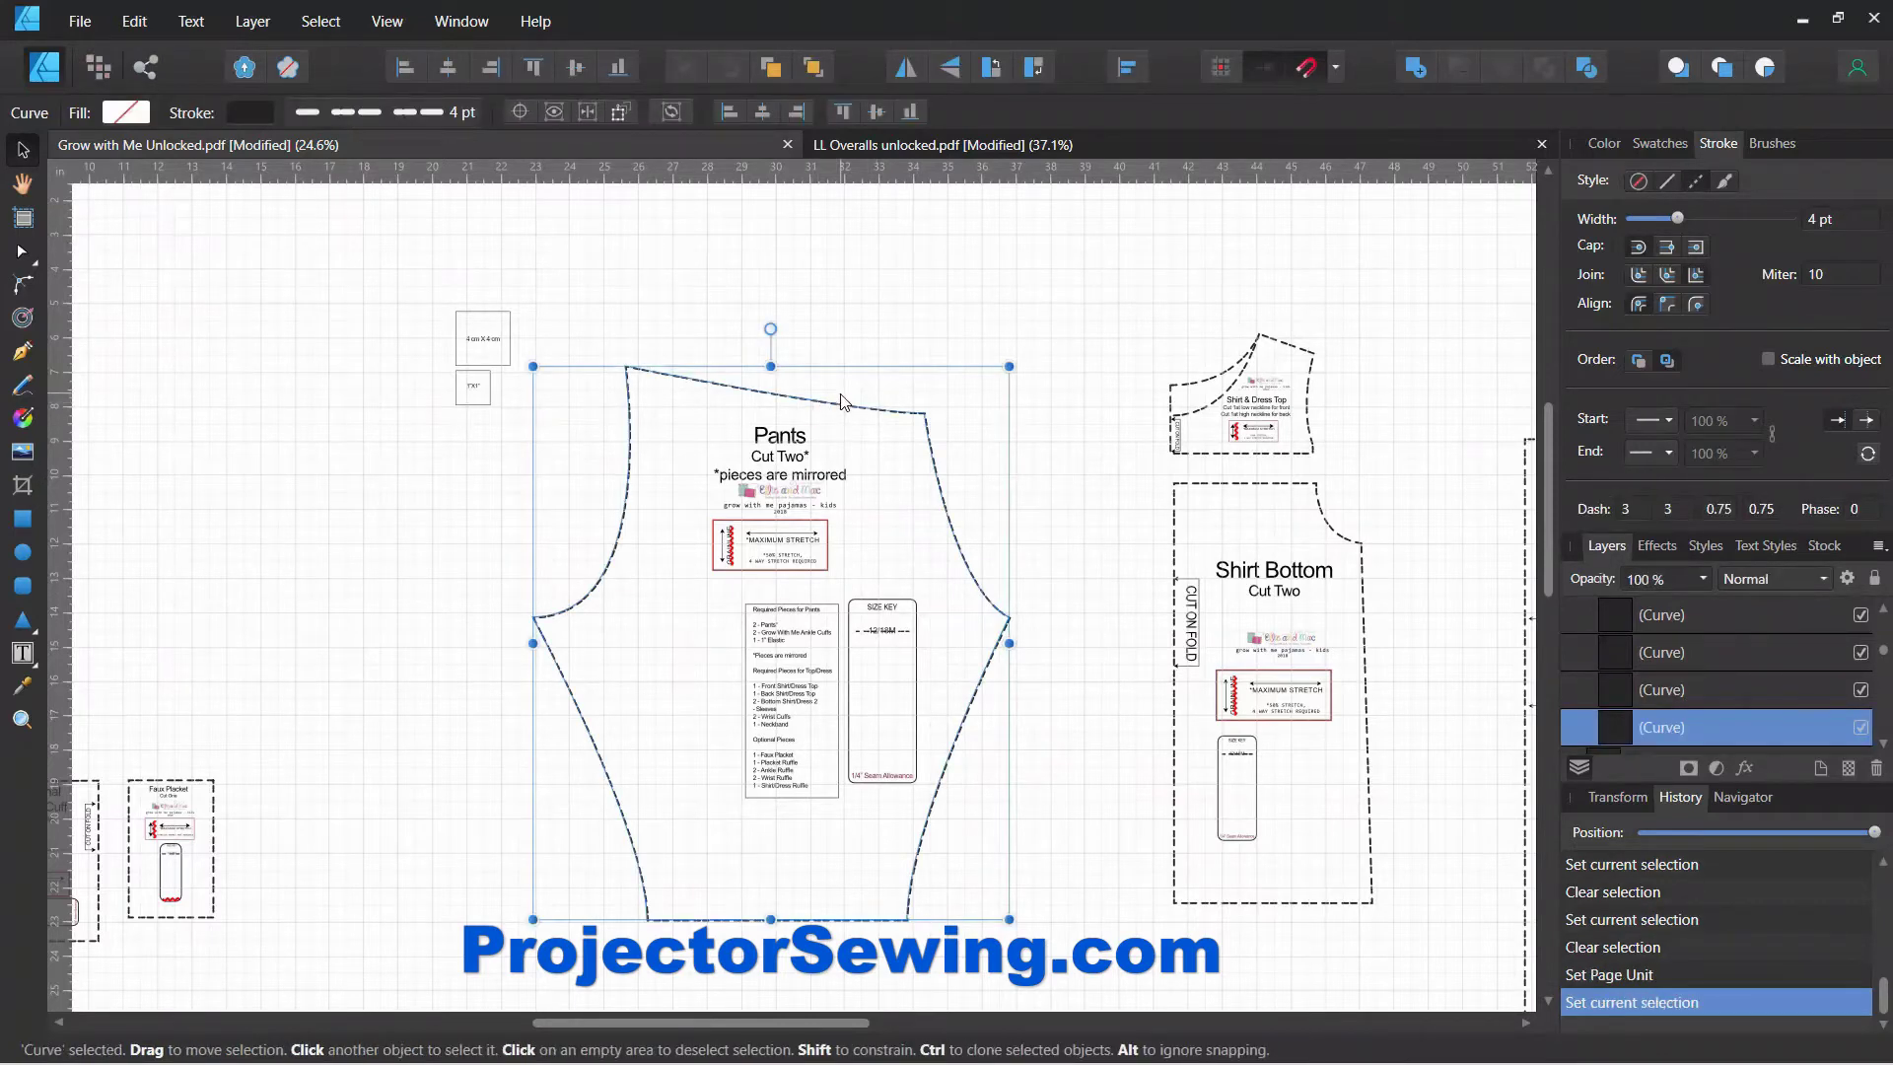
# - Duplicate the Pants outline with Ctrl+J and give the copy a very dark blue-grey stroke
pyautogui.hotkey('ctrl', 'j')
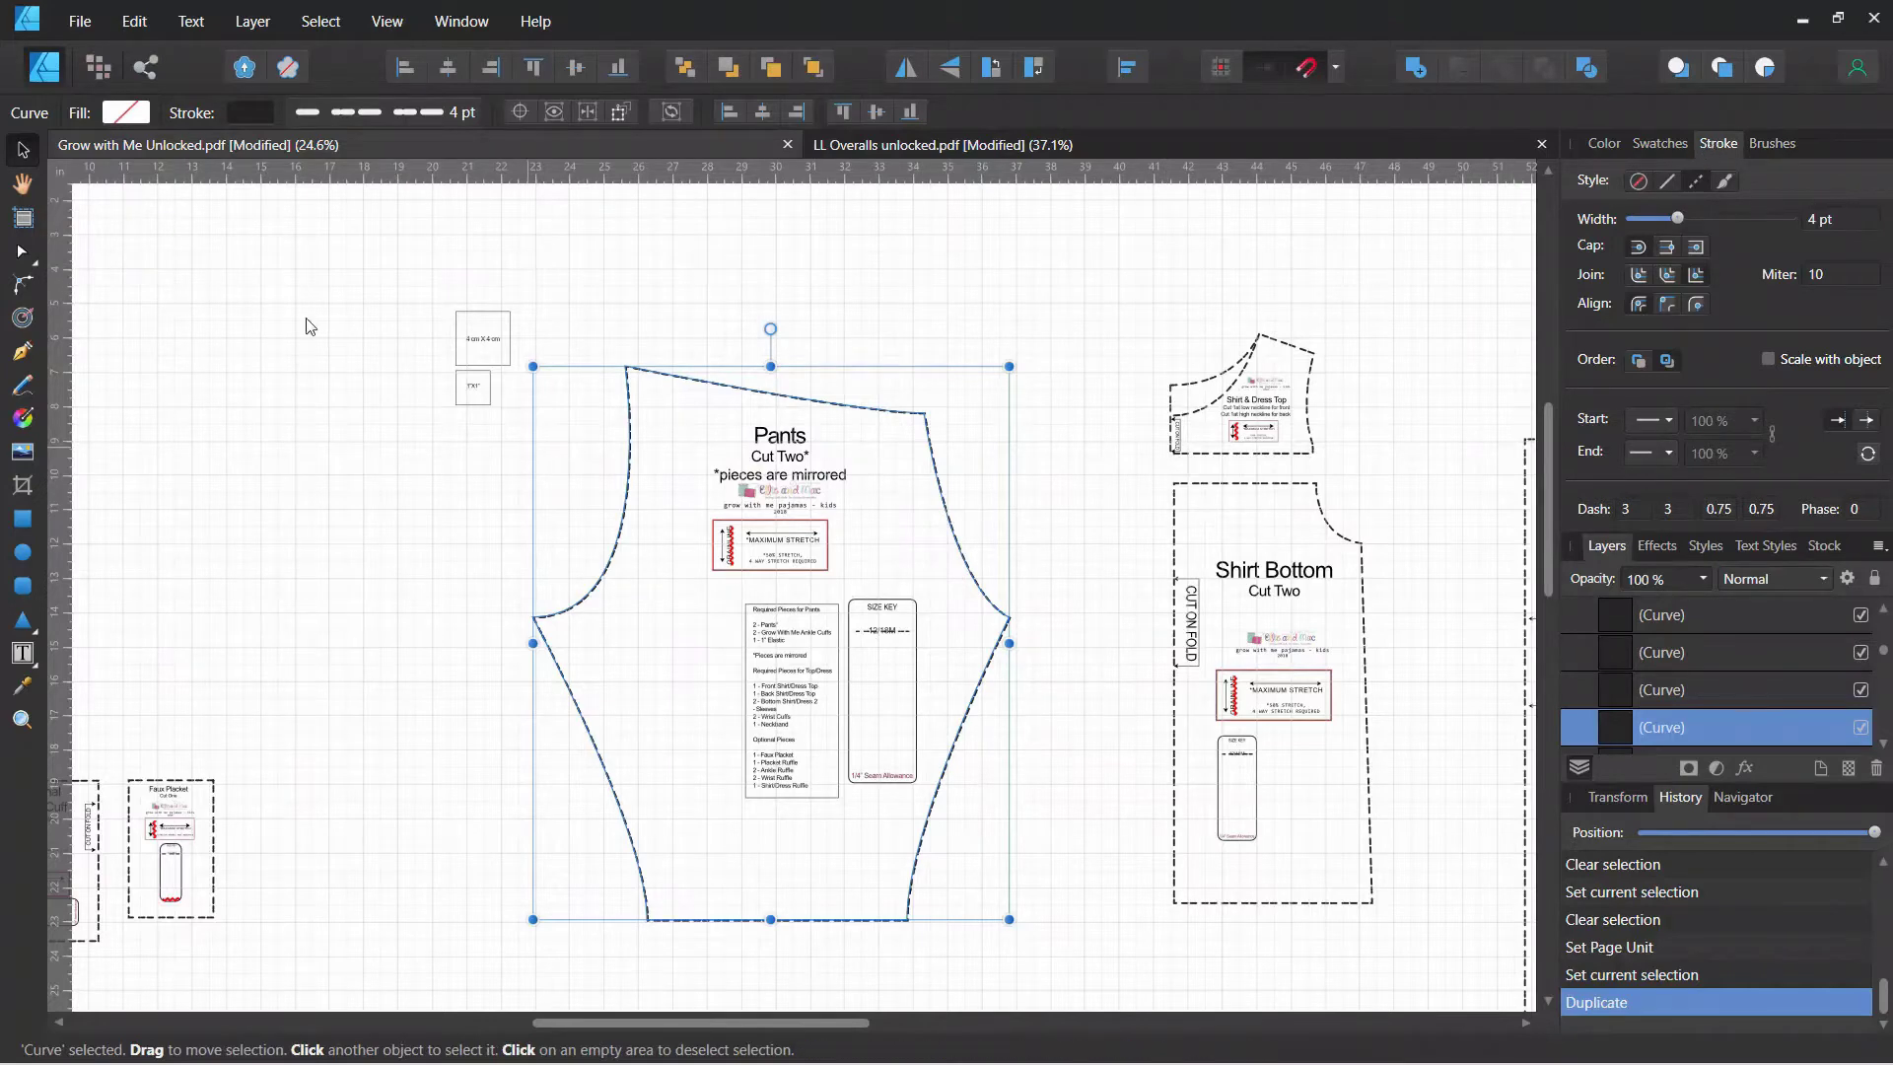
pyautogui.click(258, 113)
pyautogui.click(198, 250)
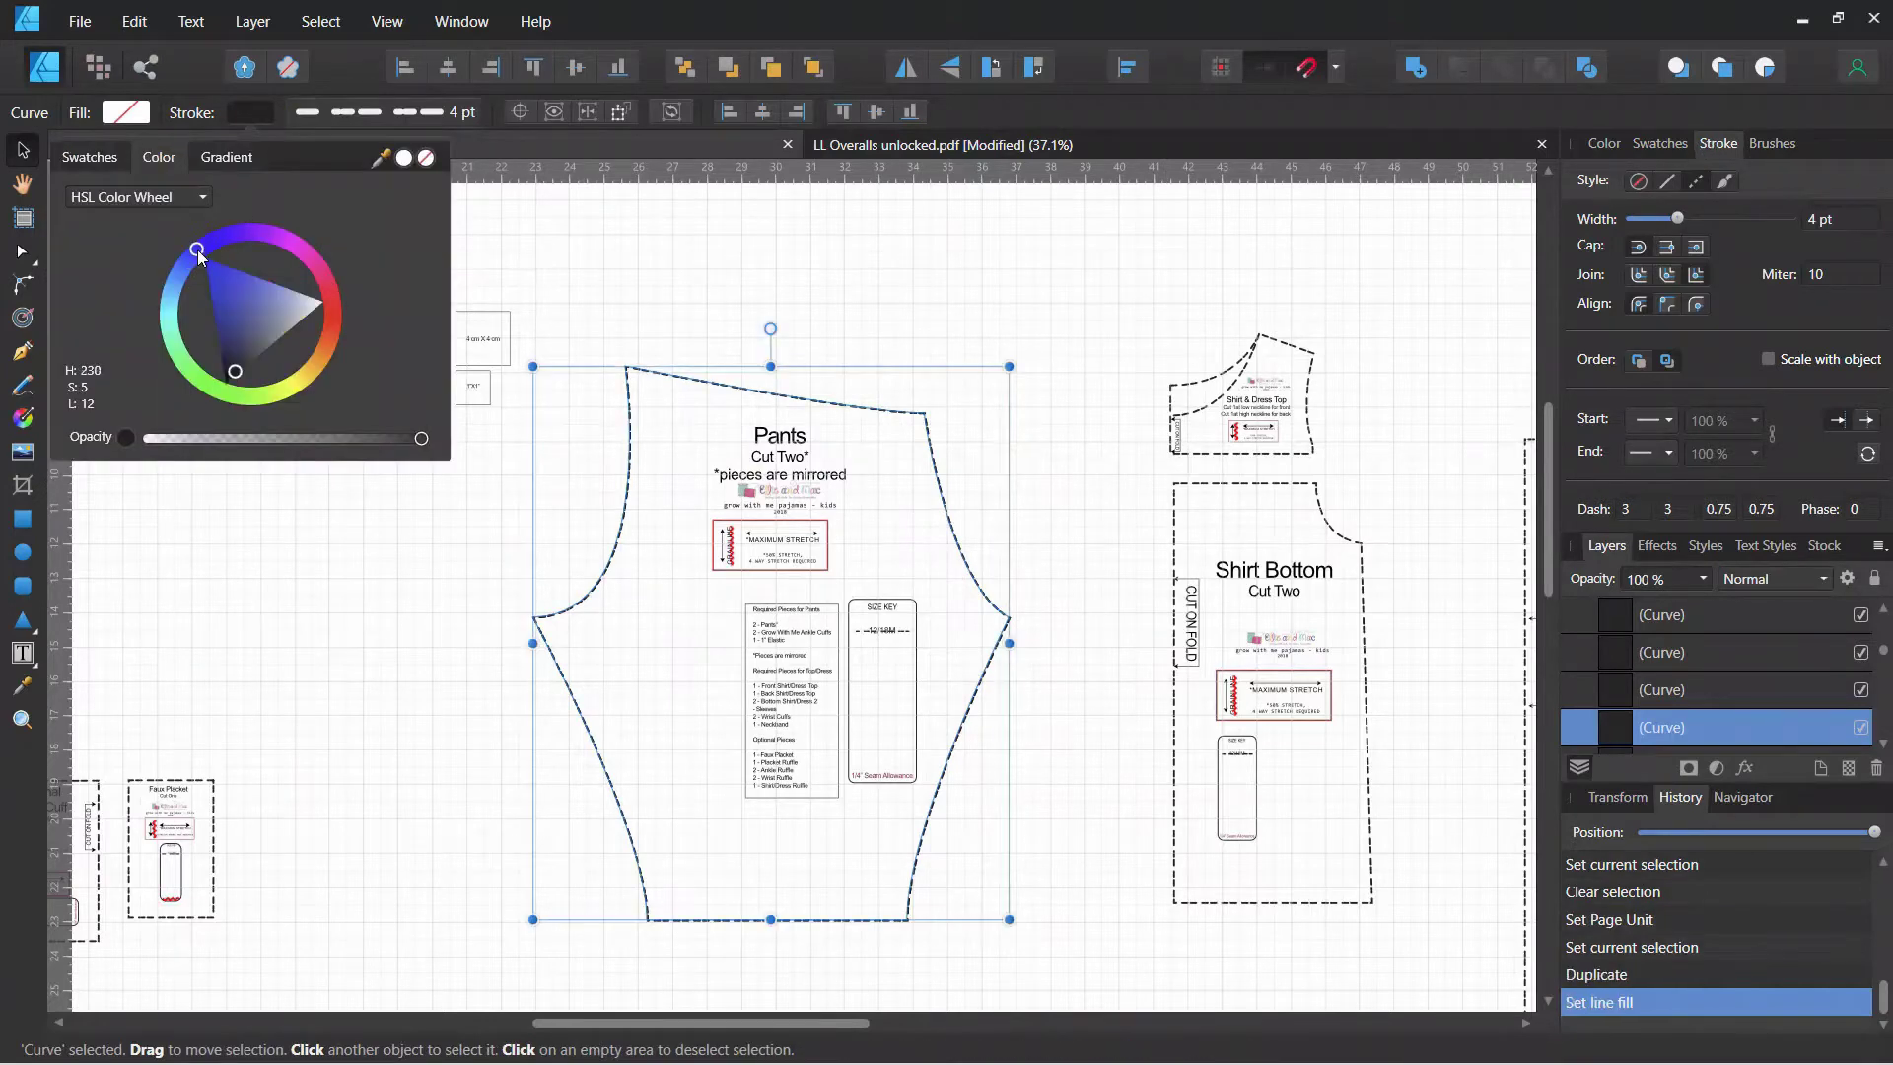
pyautogui.moveTo(197, 251); pyautogui.dragTo(203, 244)
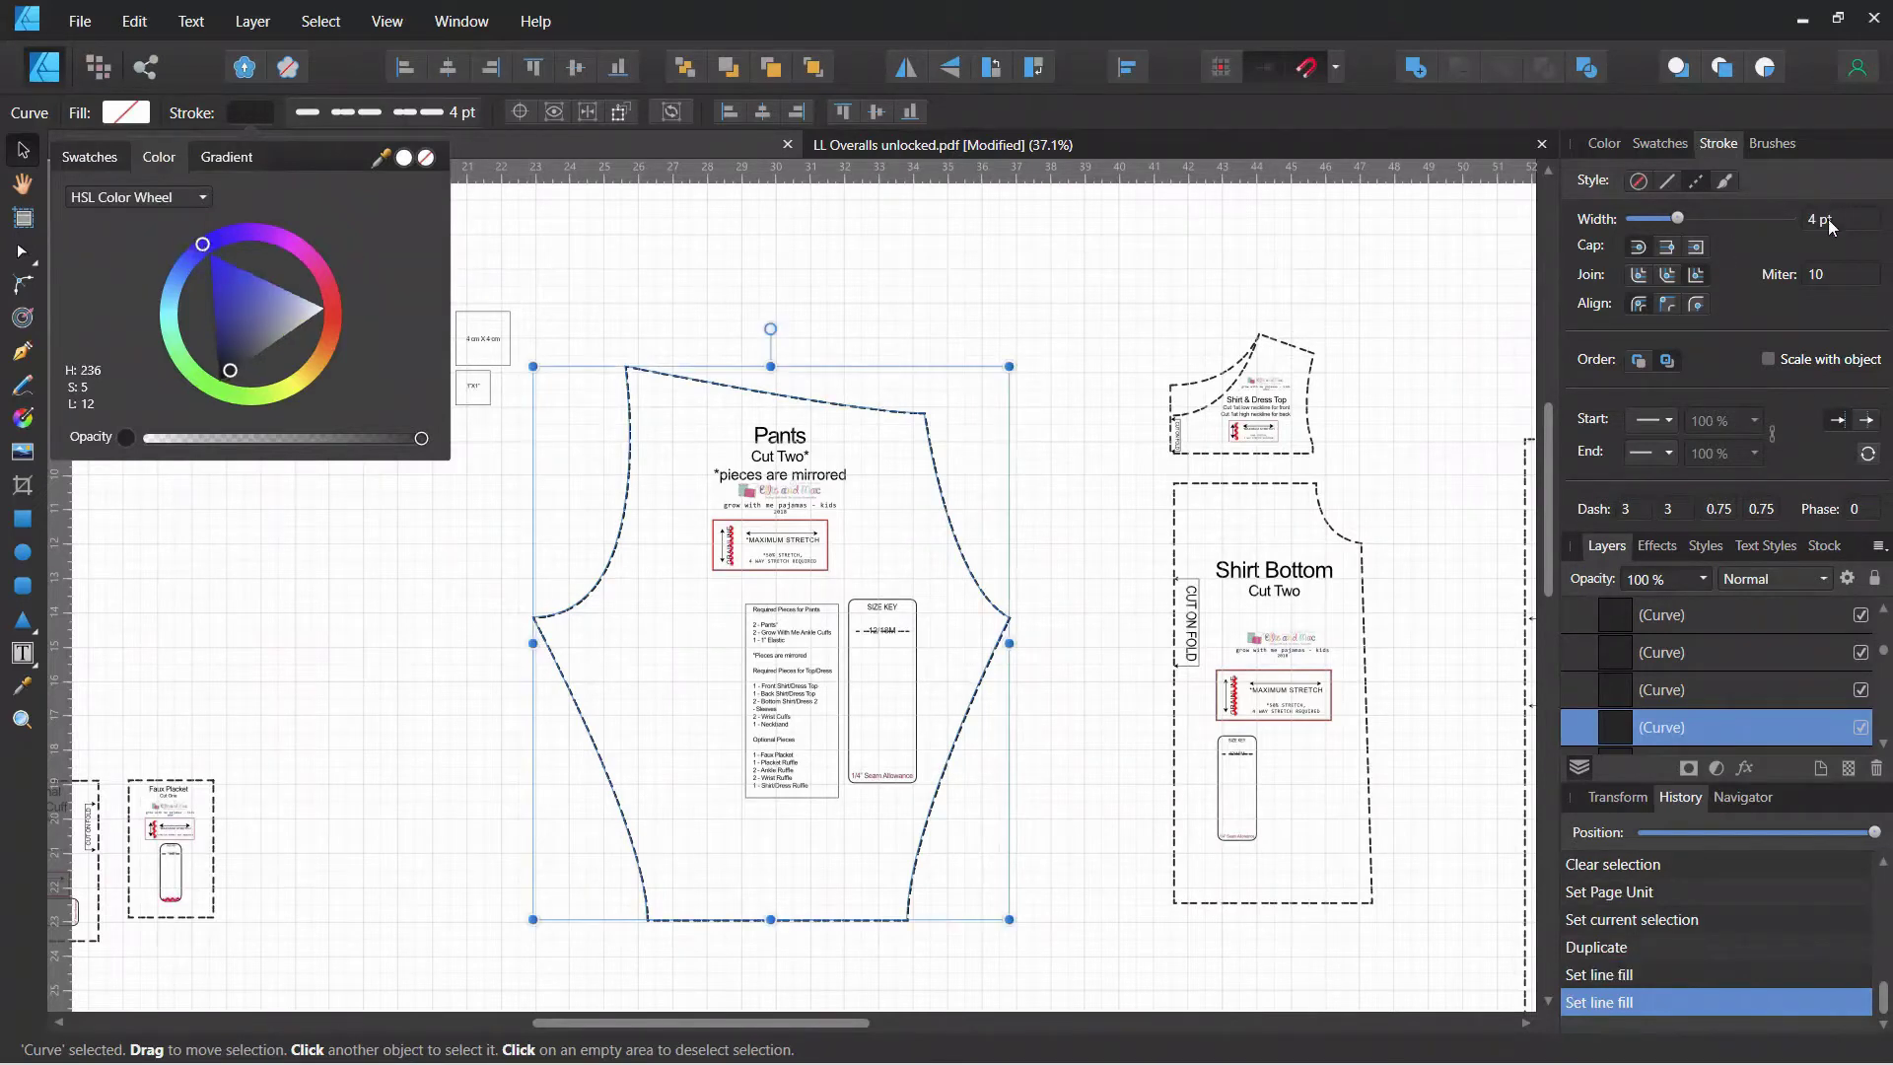
pyautogui.click(937, 294)
pyautogui.click(821, 407)
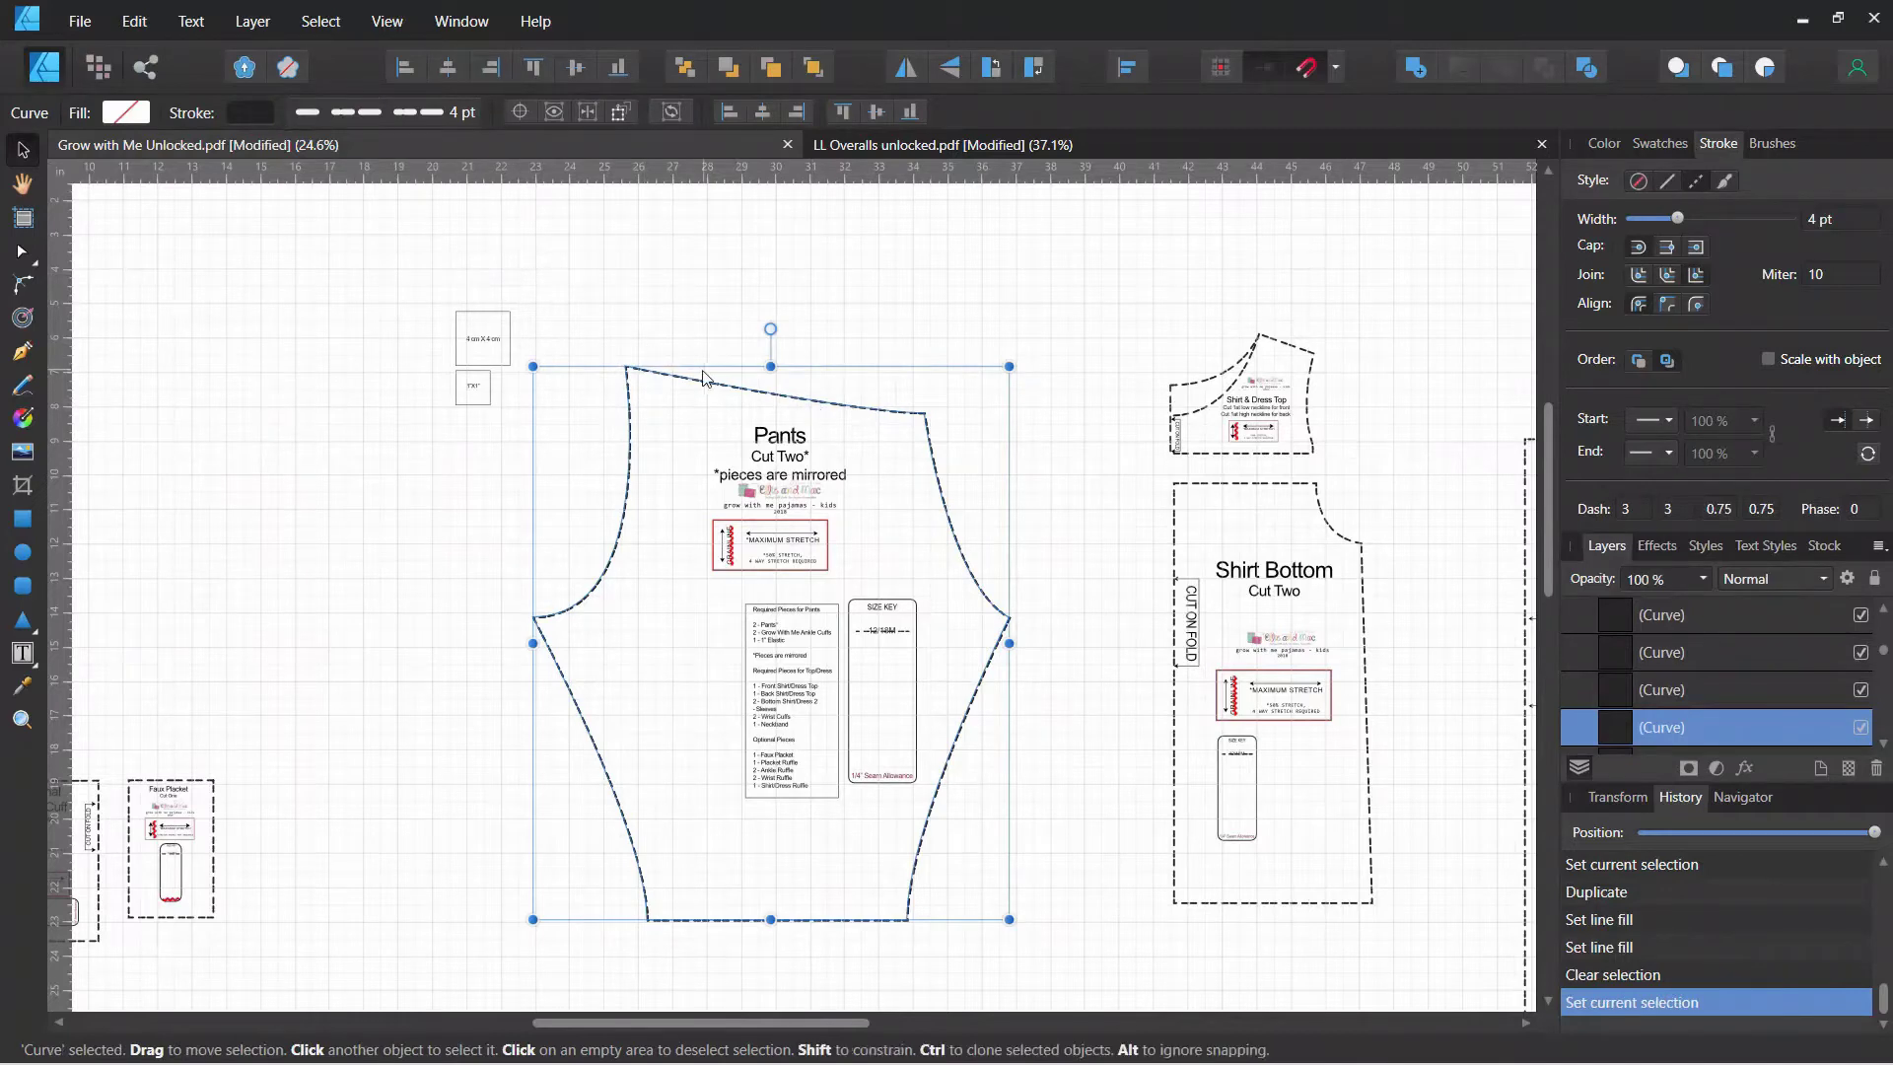
pyautogui.click(322, 118)
pyautogui.click(926, 312)
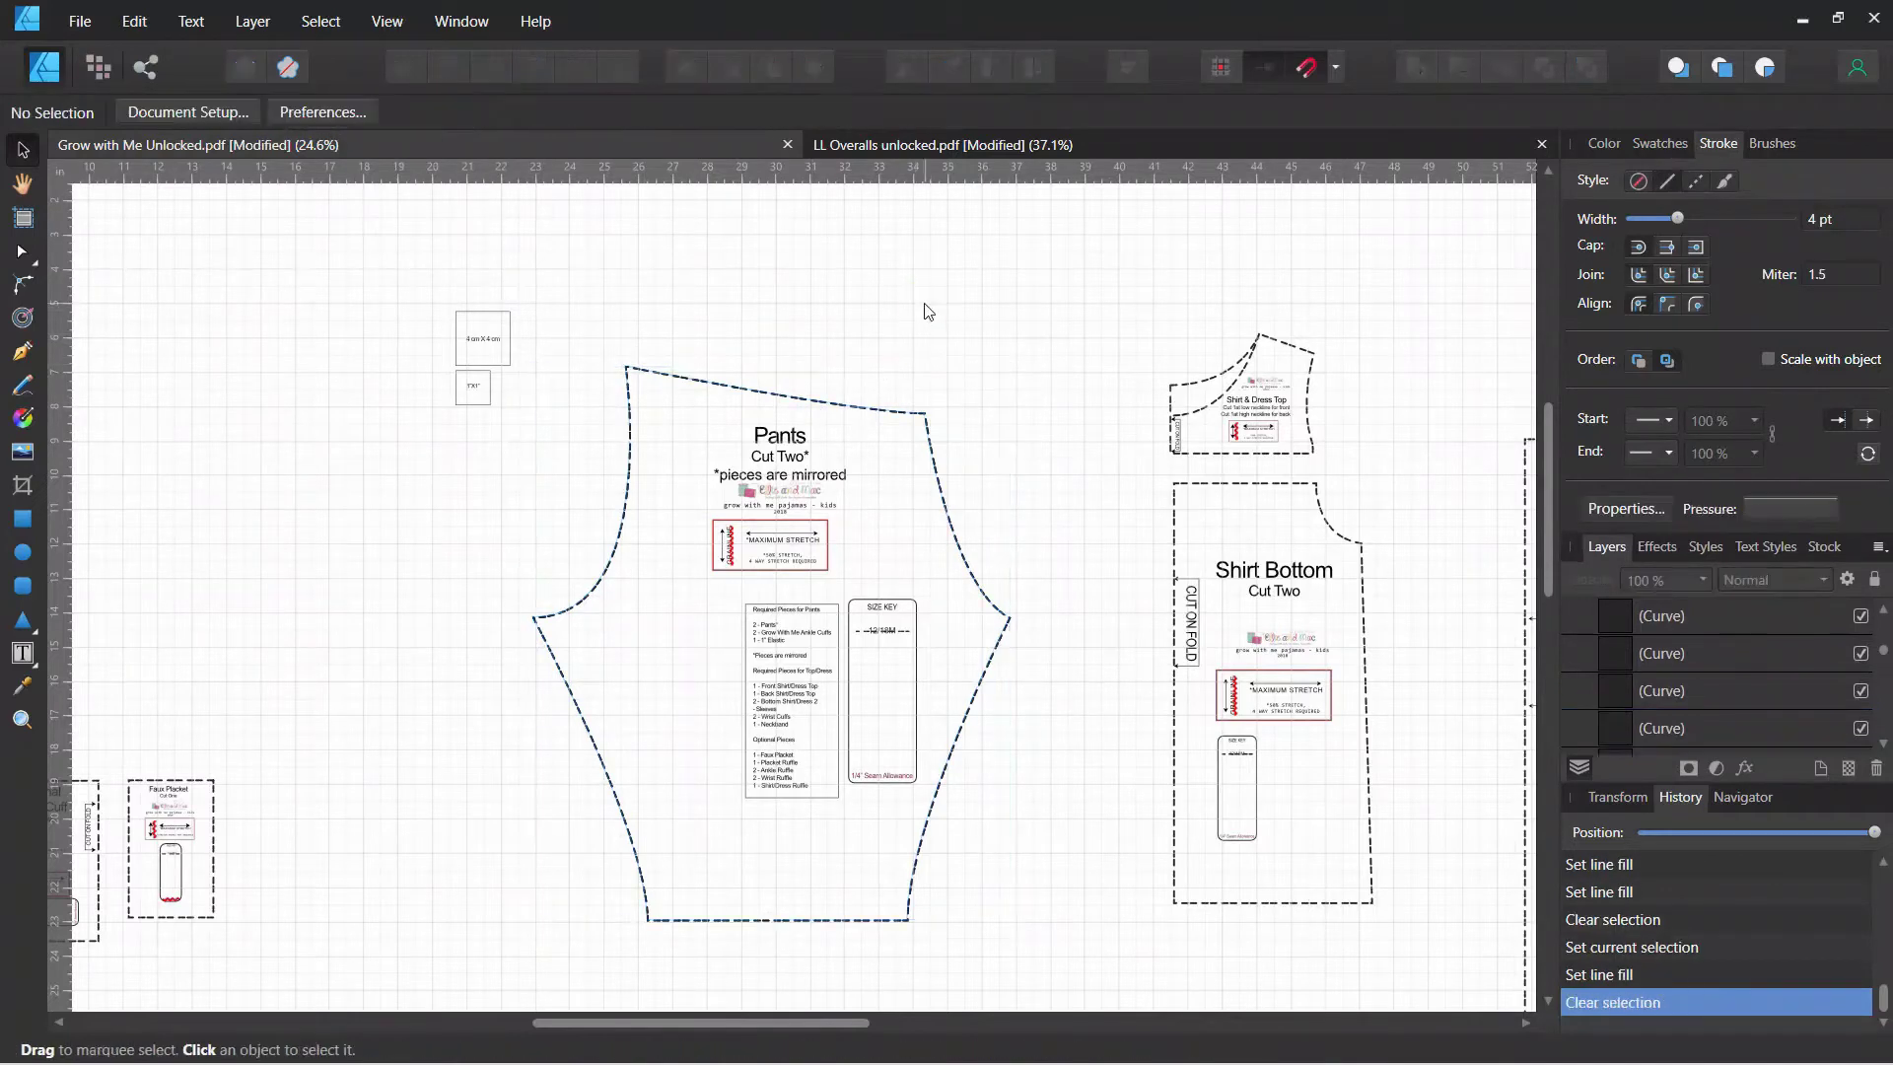
pyautogui.click(830, 404)
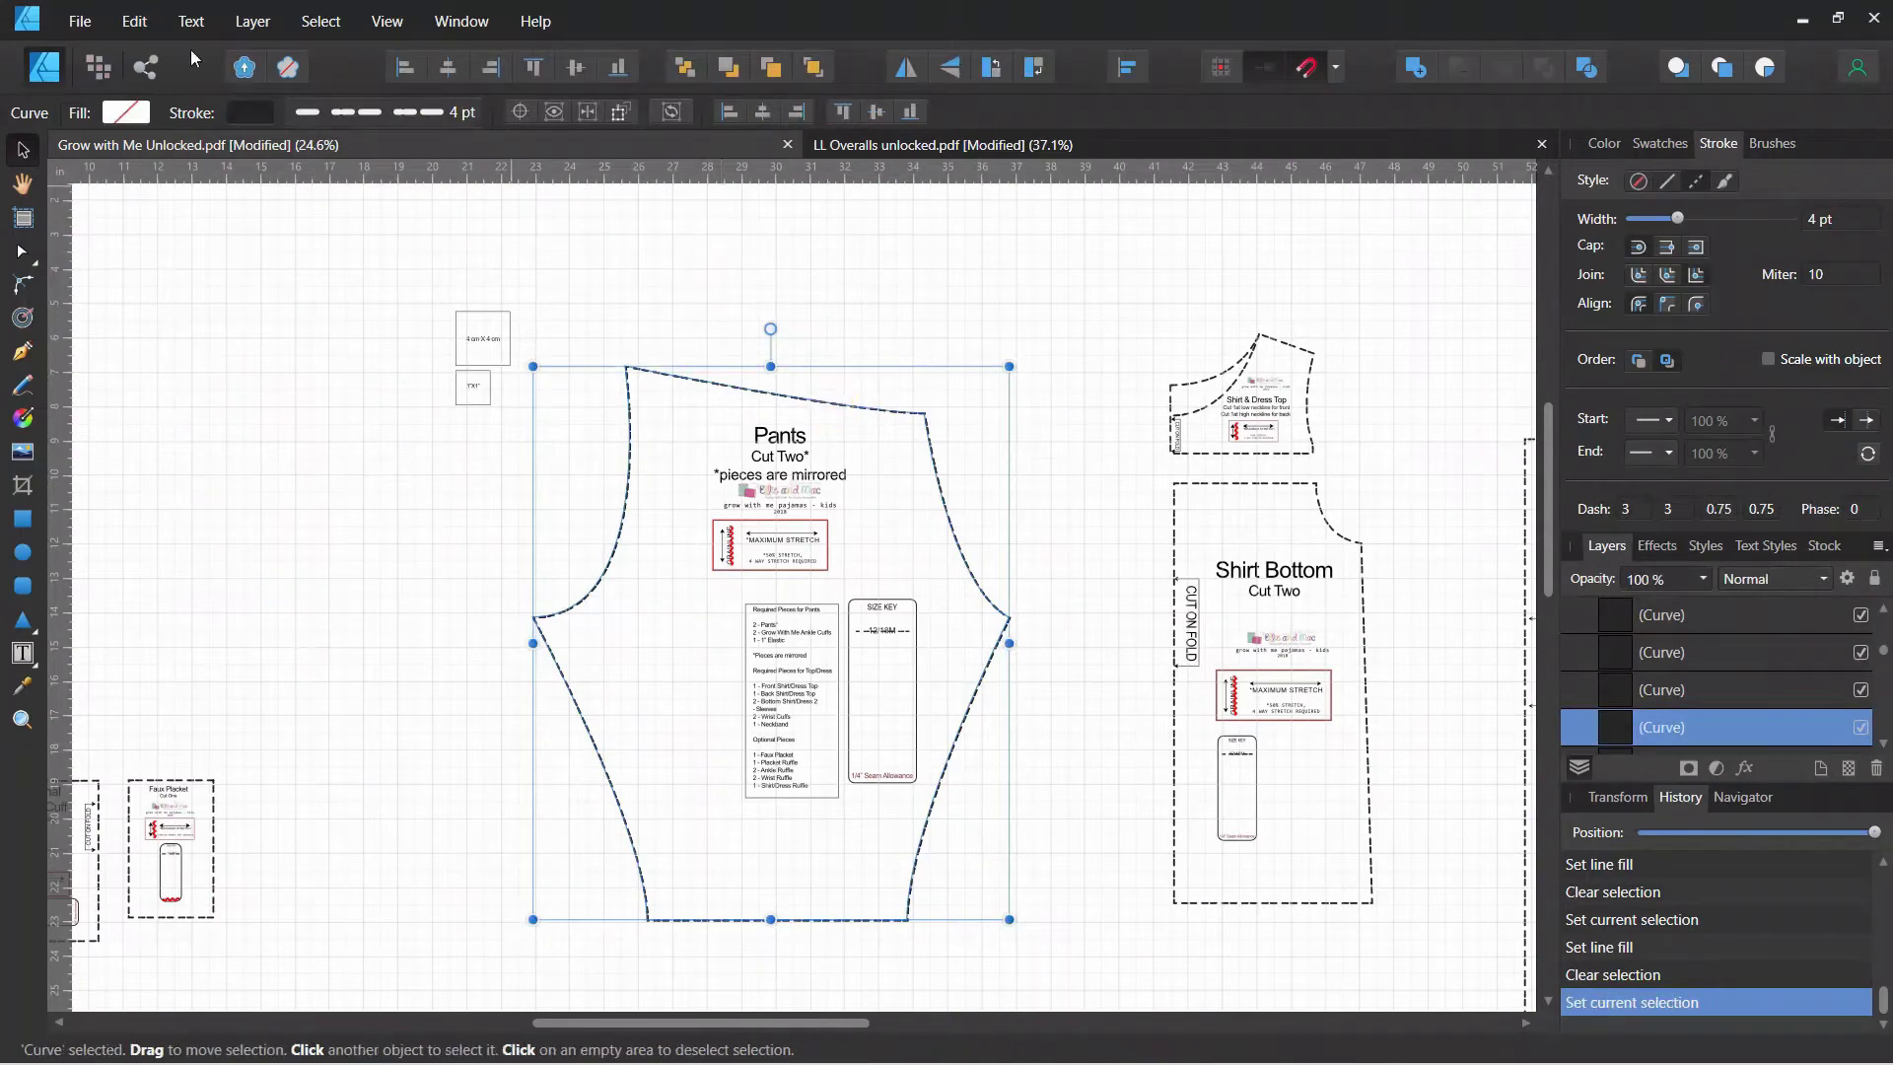
# - Offset the duplicate outward with a 0.5 in contour, choosing its join type and fill mode
pyautogui.click(23, 322)
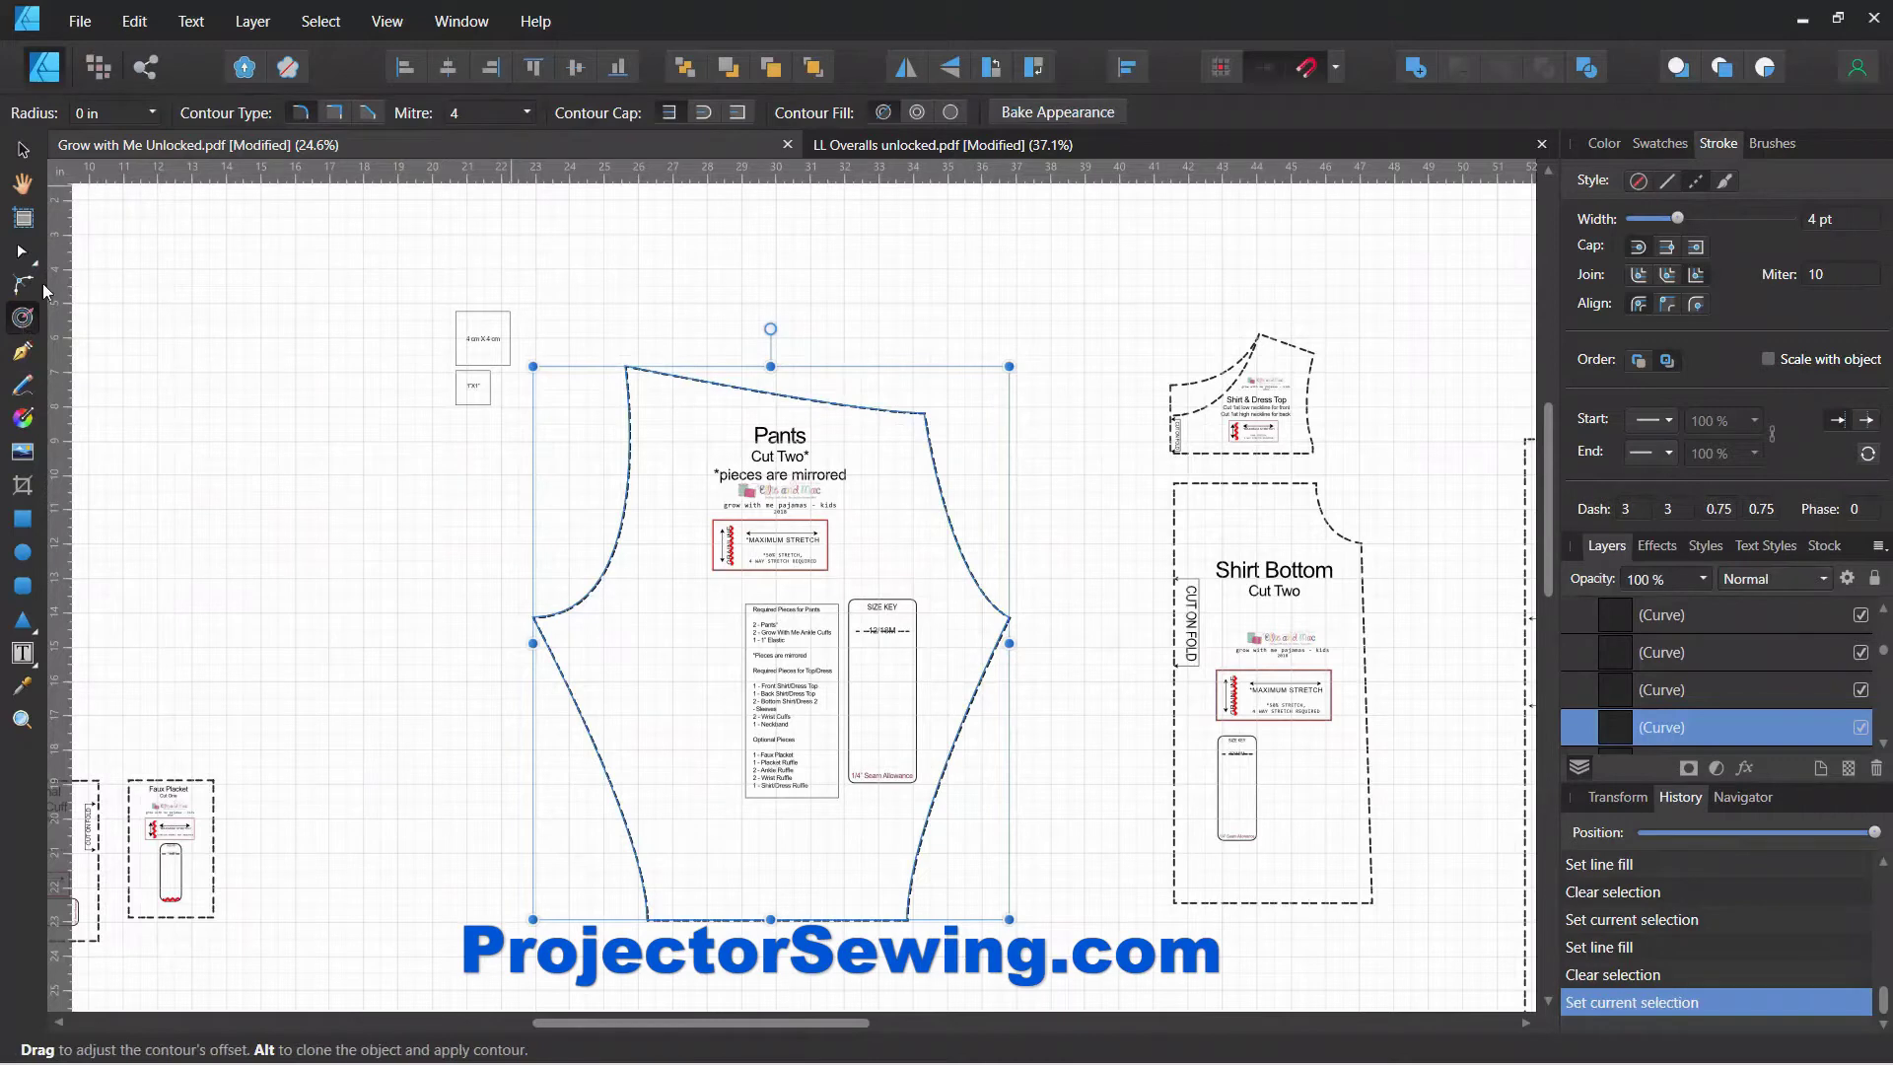
pyautogui.click(336, 112)
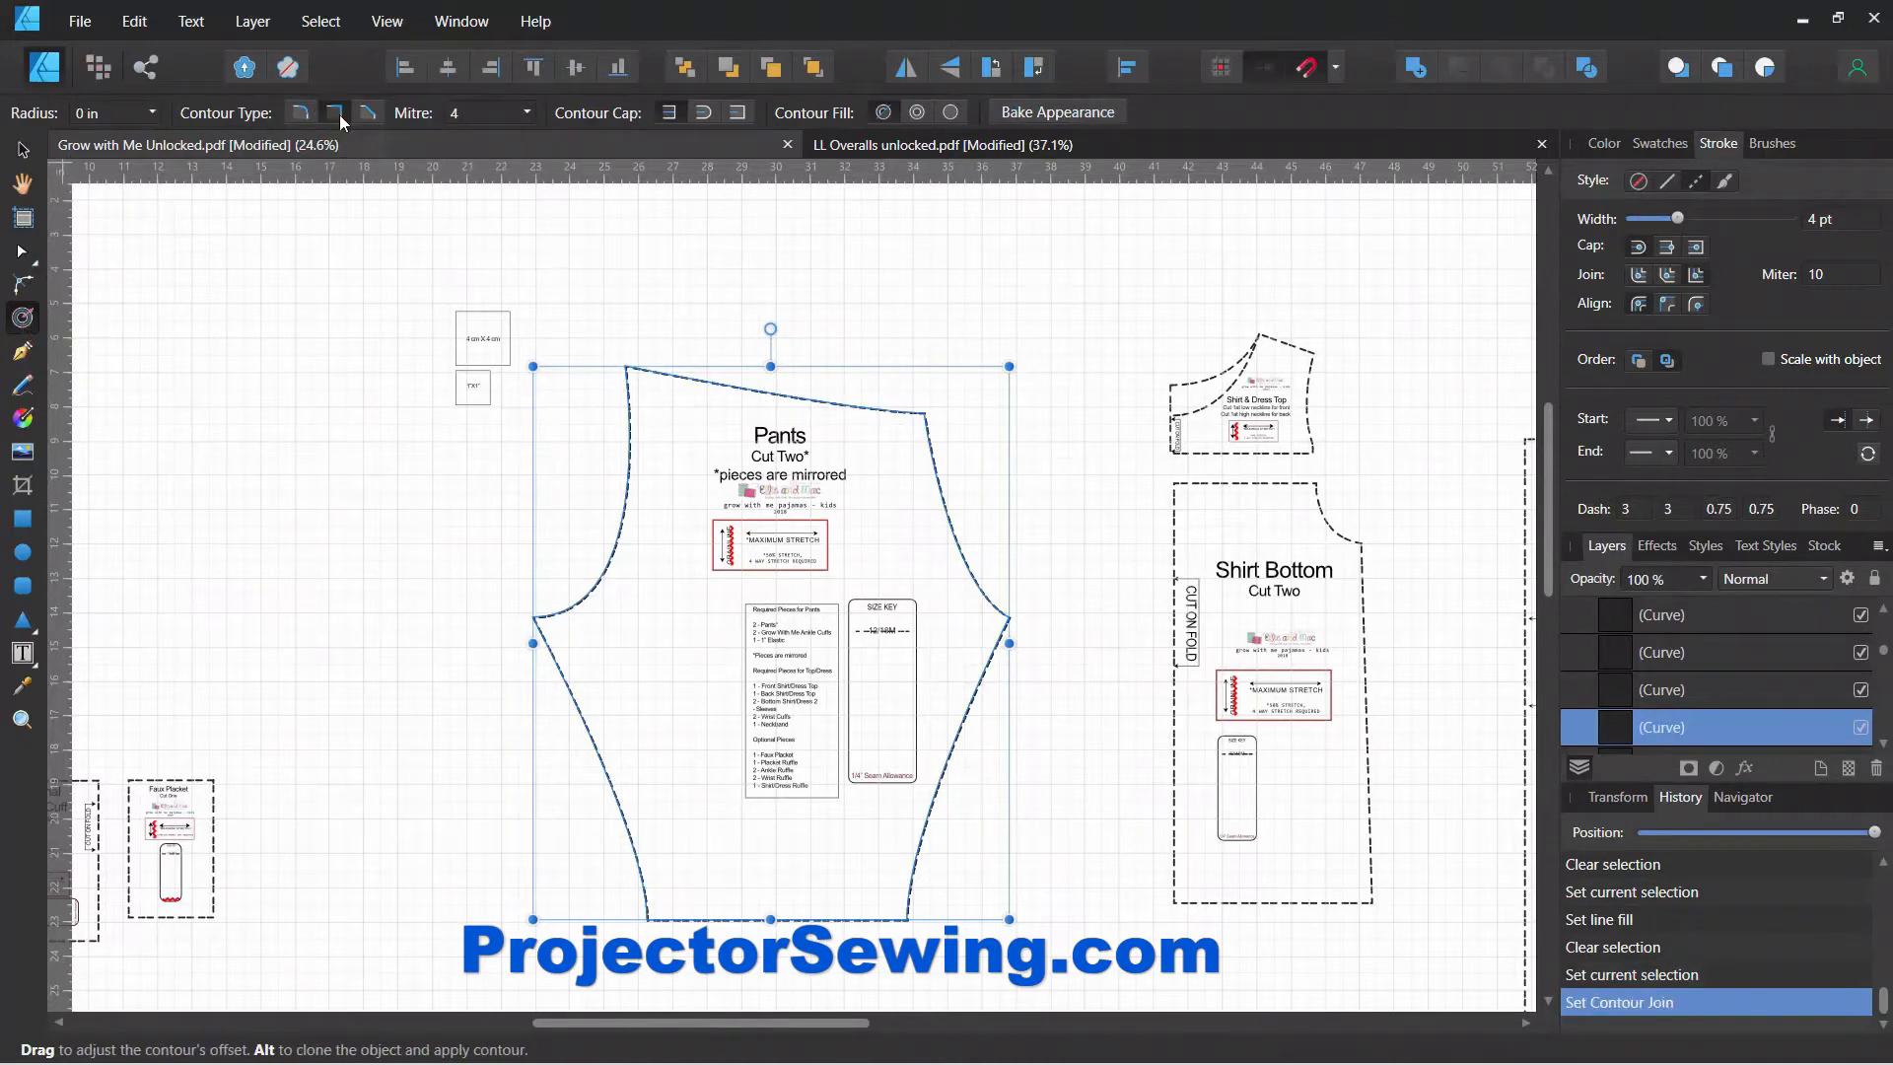
pyautogui.click(951, 113)
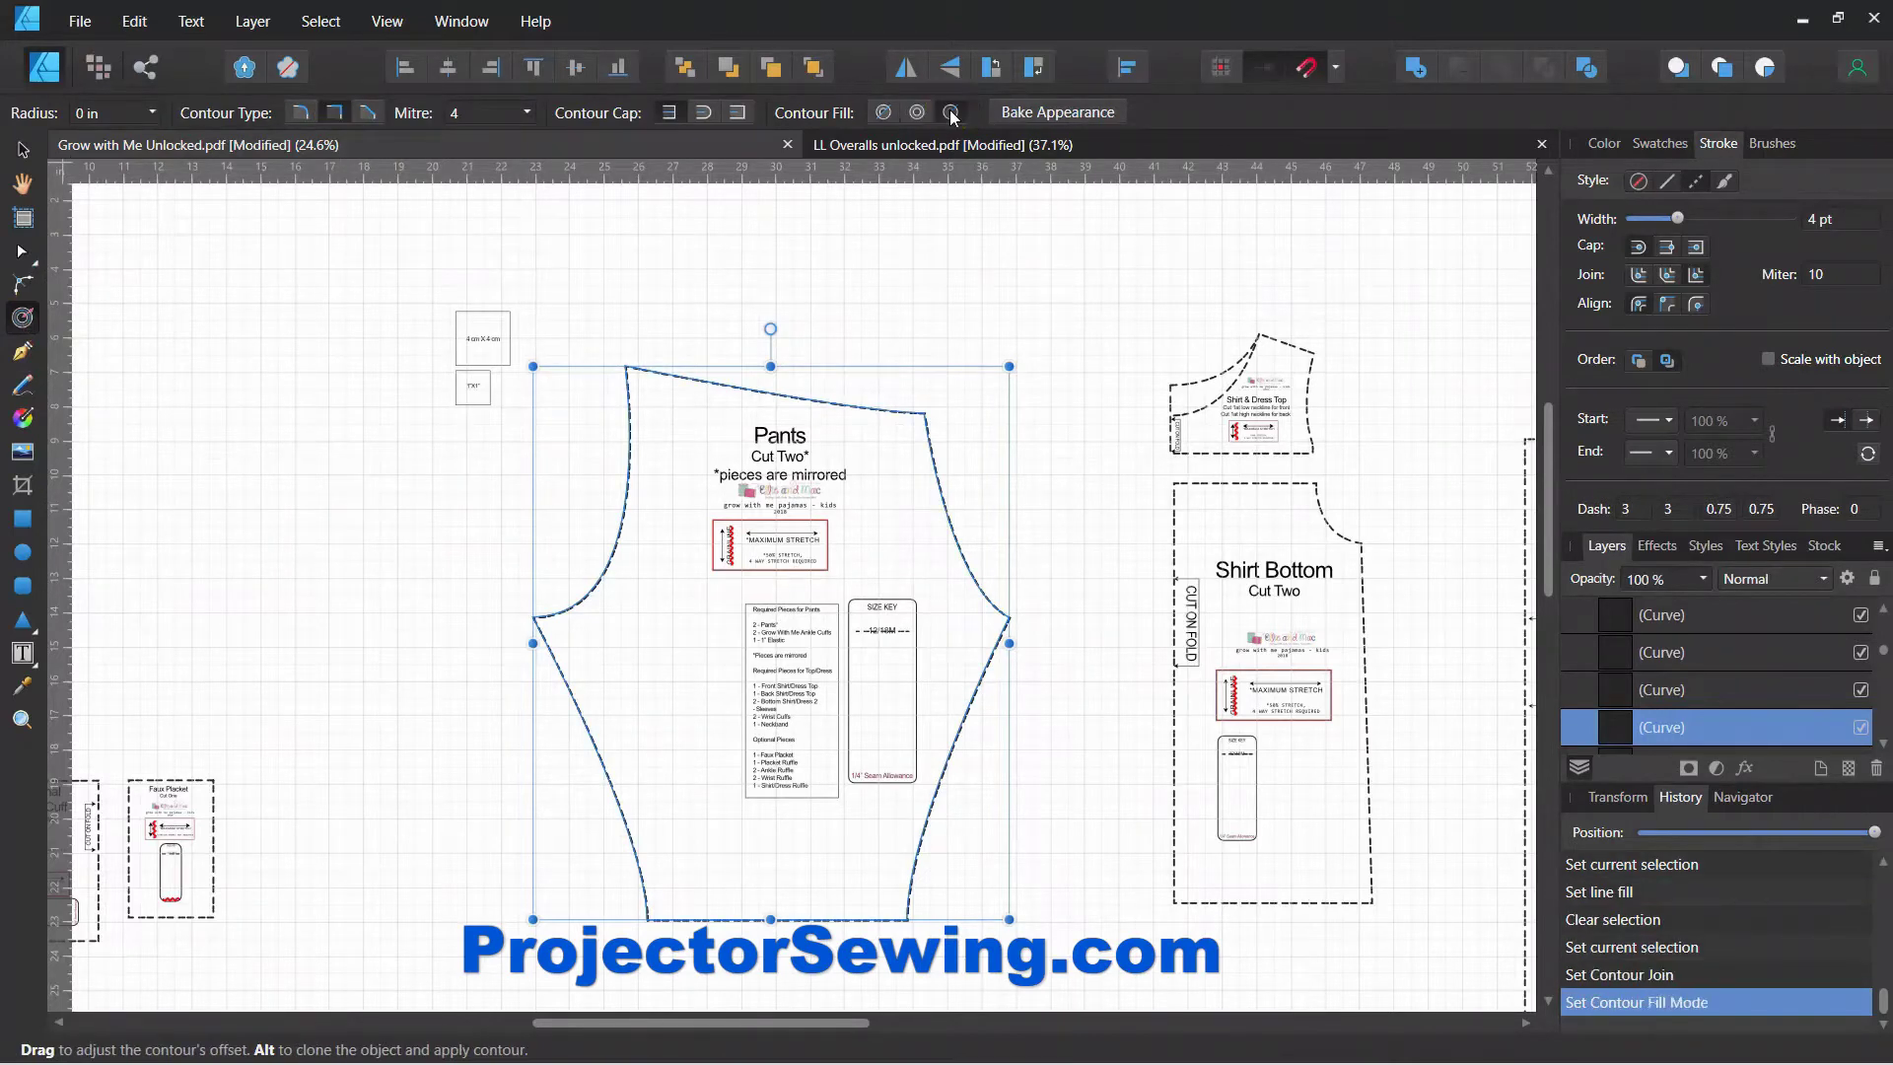
pyautogui.click(87, 114)
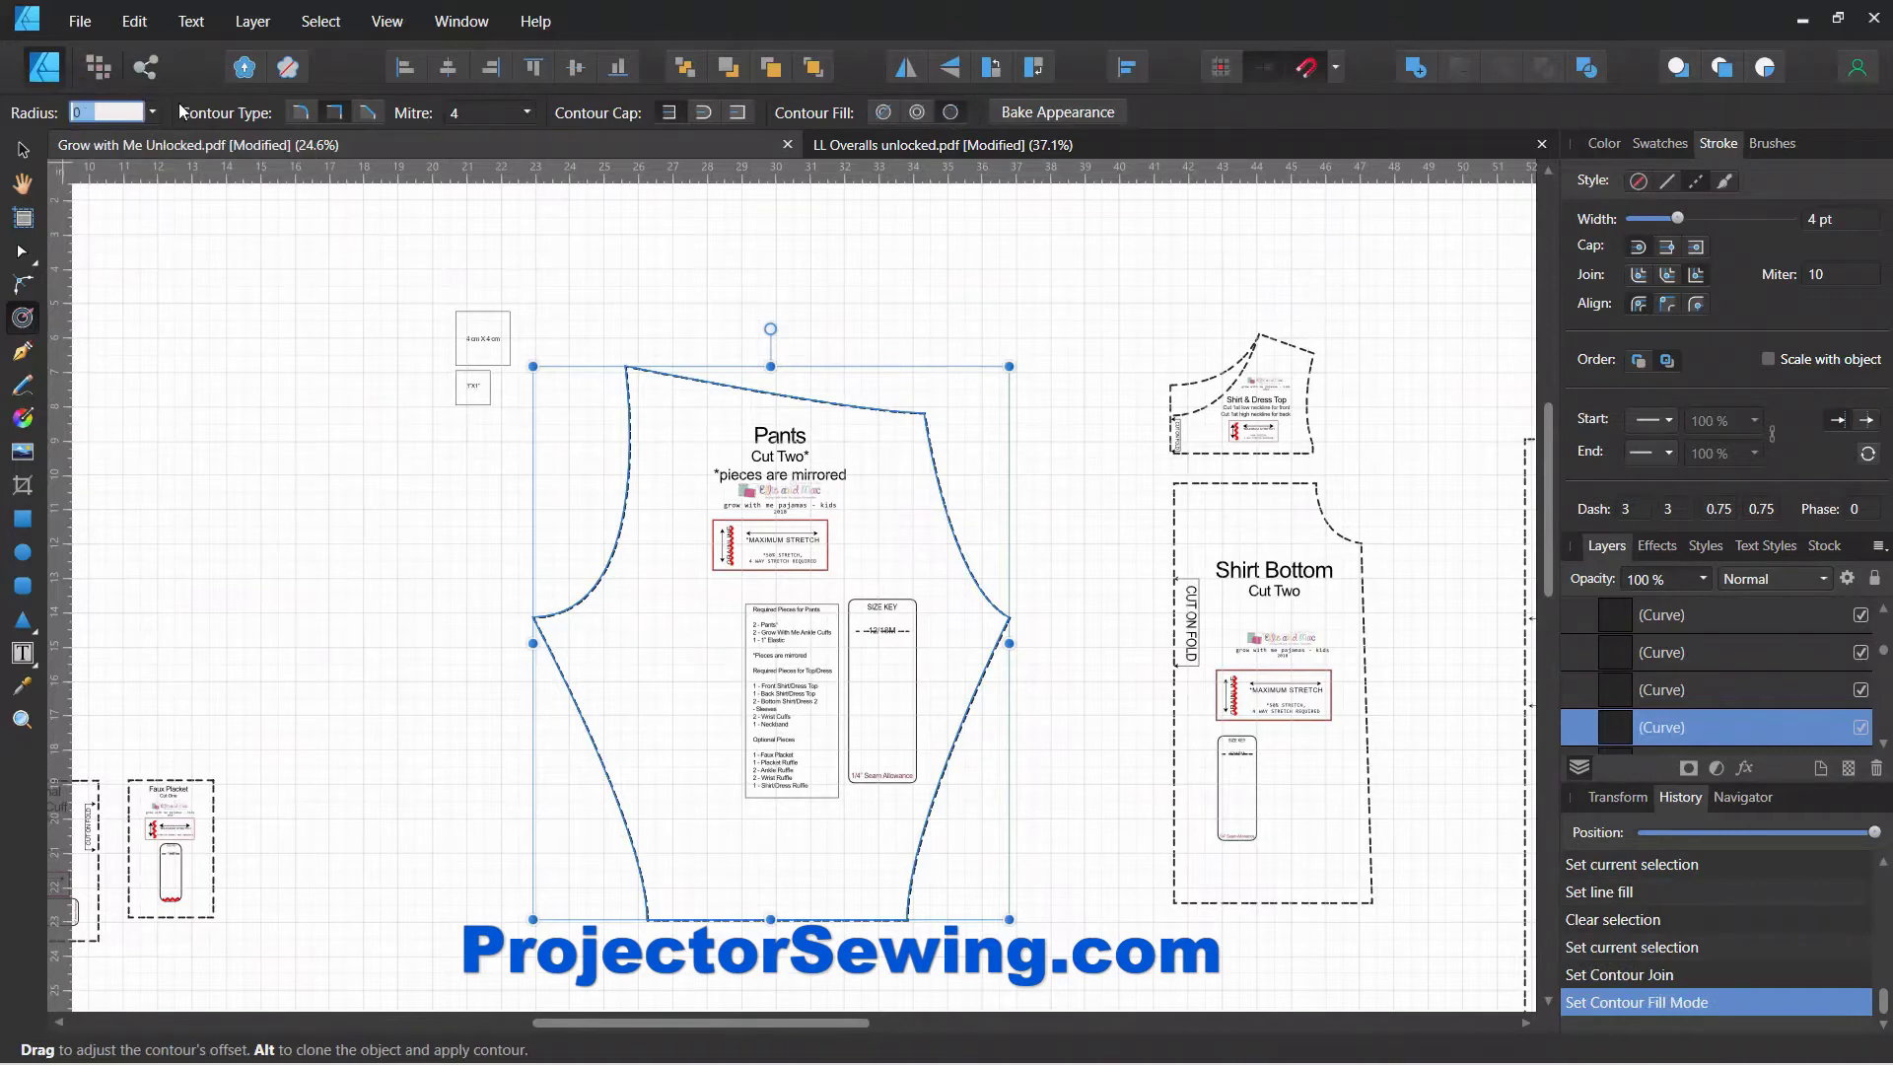
pyautogui.write('0.5')
pyautogui.press('Return')
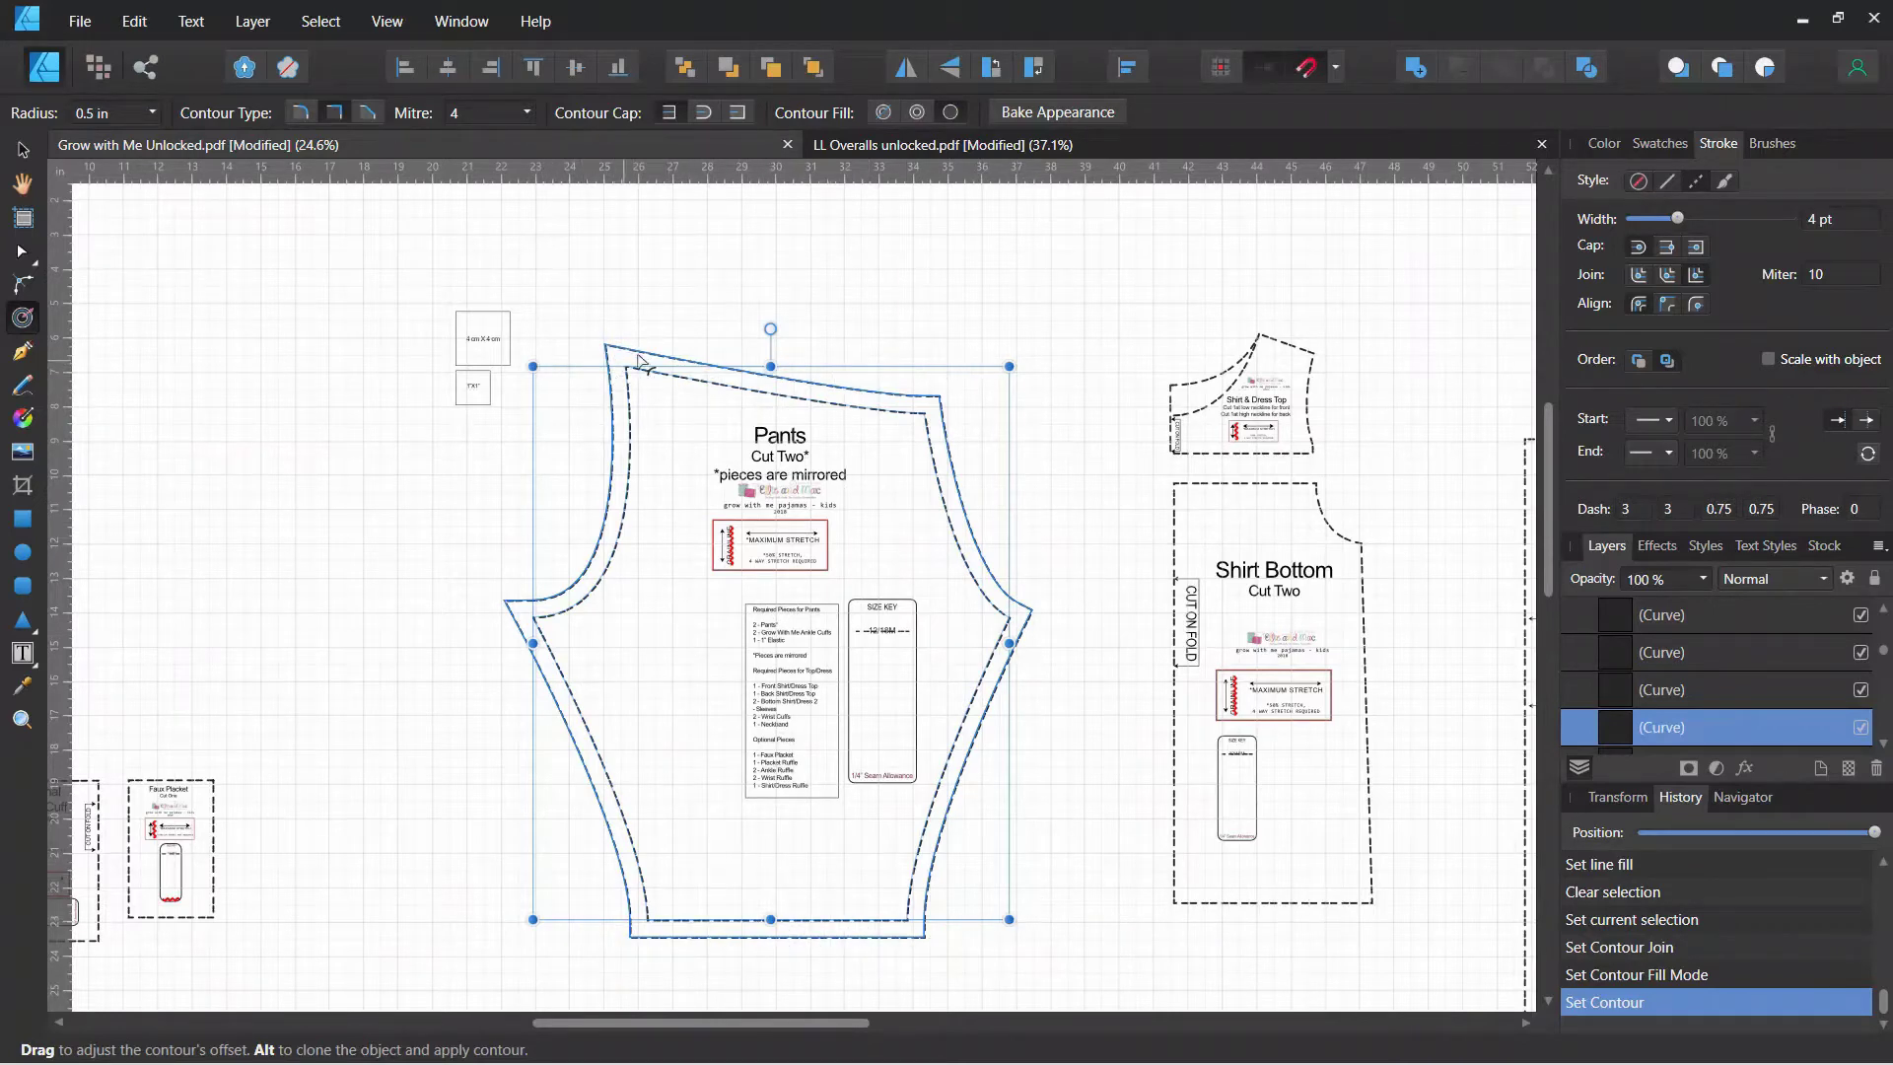
# - Return to the Move Tool and select the inner Pants curve
pyautogui.click(21, 149)
pyautogui.click(752, 291)
pyautogui.click(693, 382)
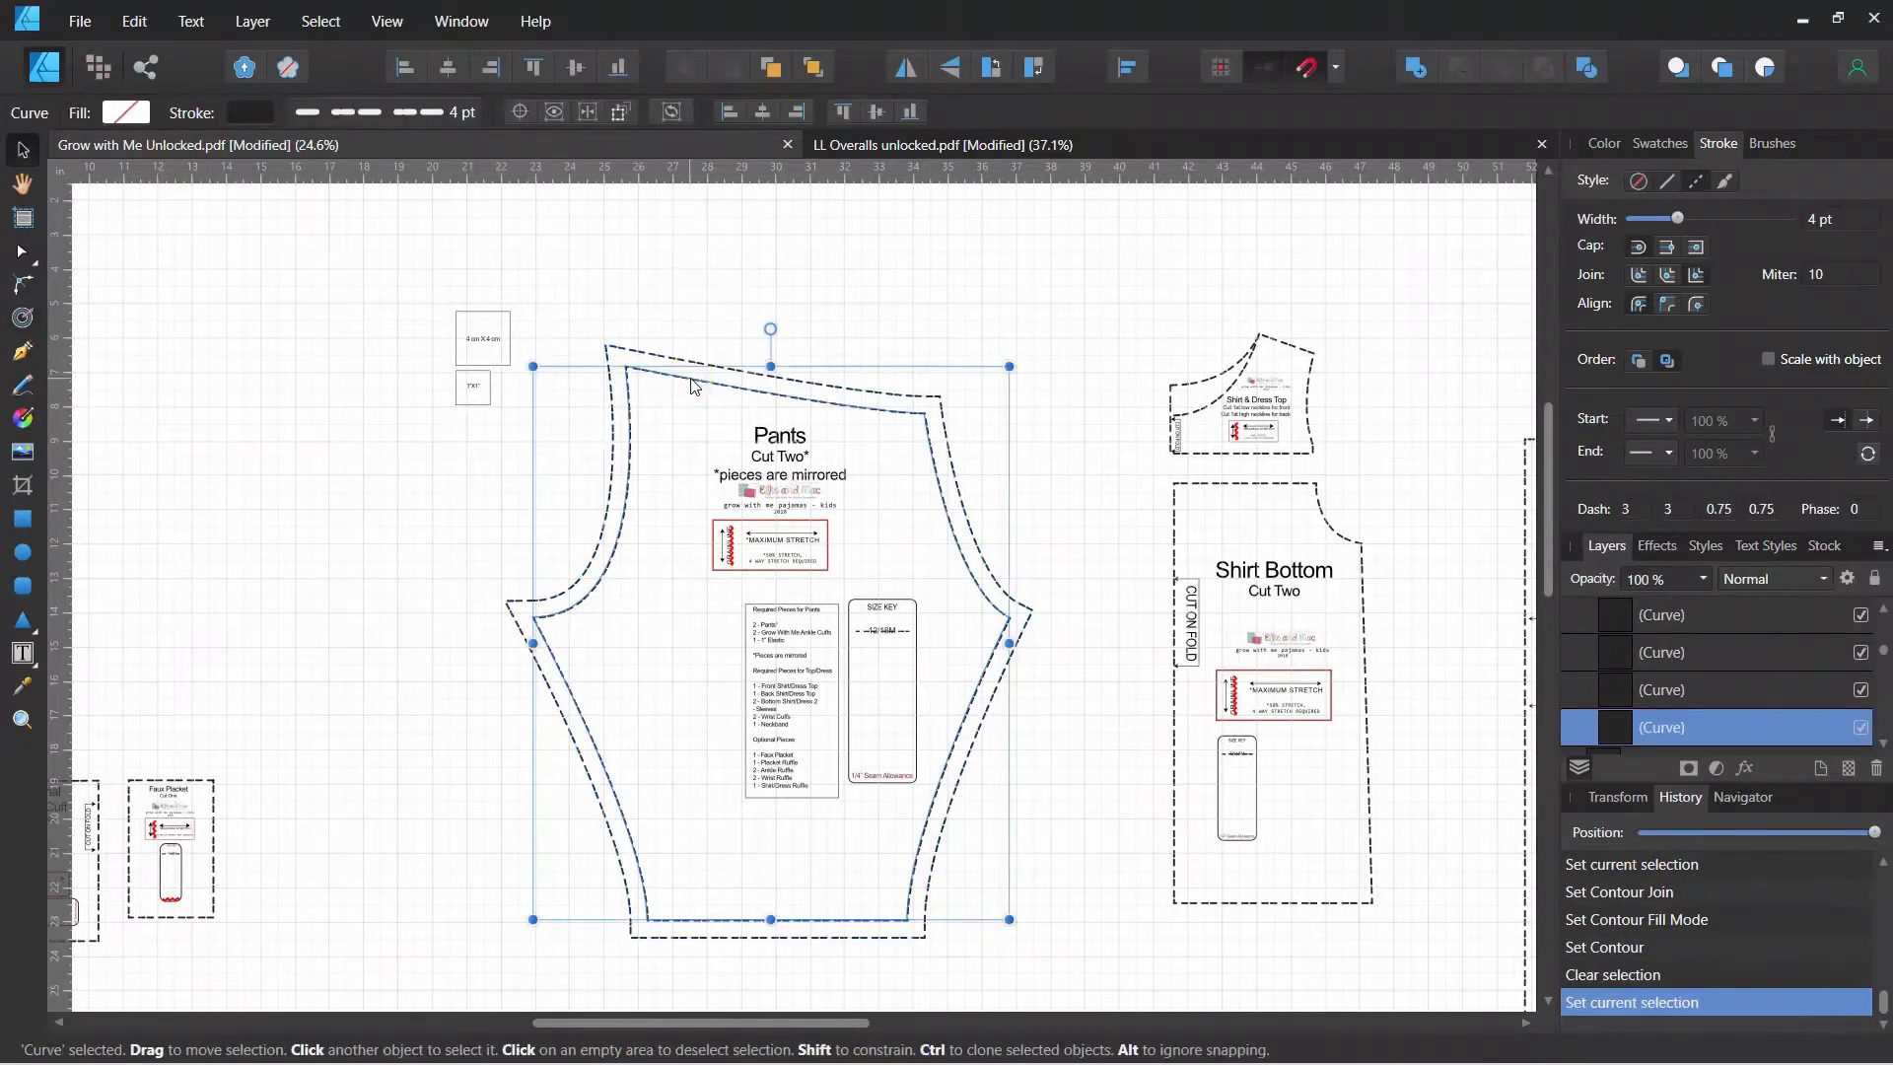
# - Drag the original Pants outline aside and bake the 0.5 in contour into a plain curve
pyautogui.moveTo(693, 382); pyautogui.dragTo(166, 286)
pyautogui.click(792, 374)
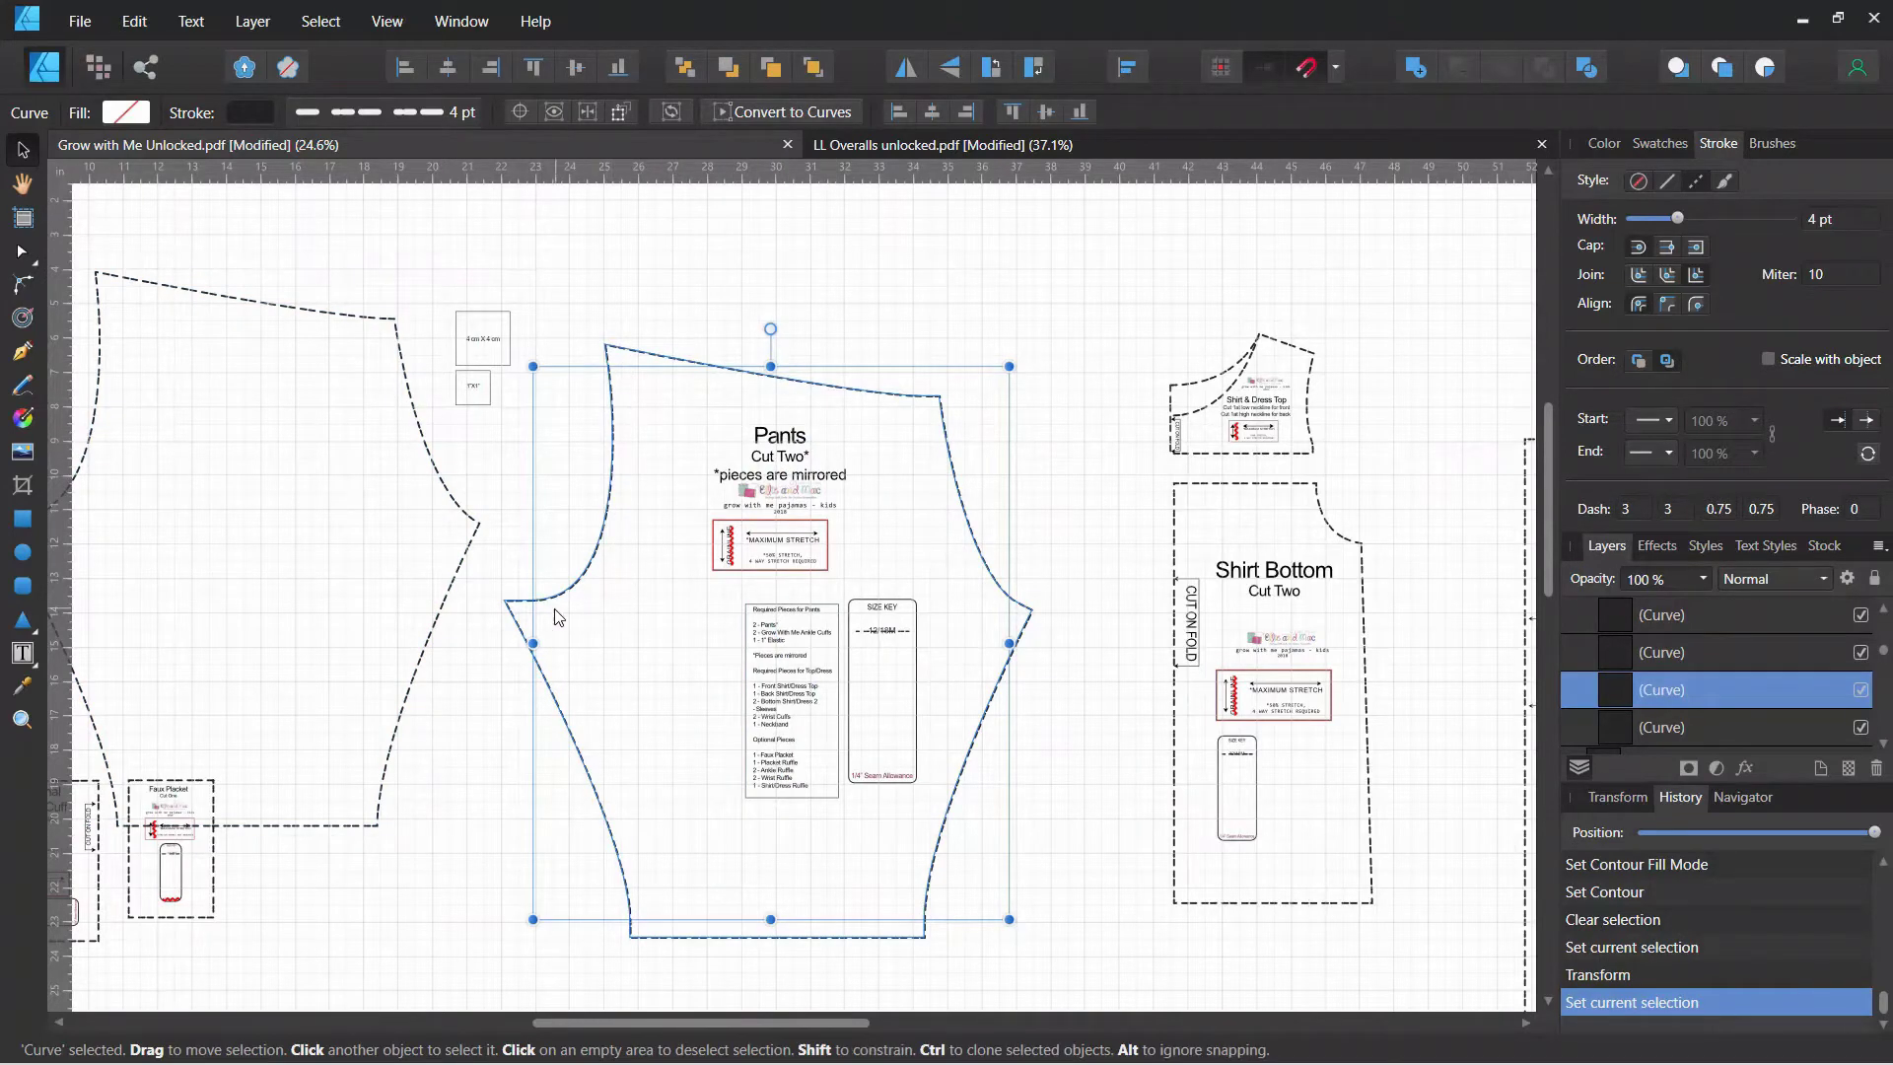
pyautogui.click(22, 318)
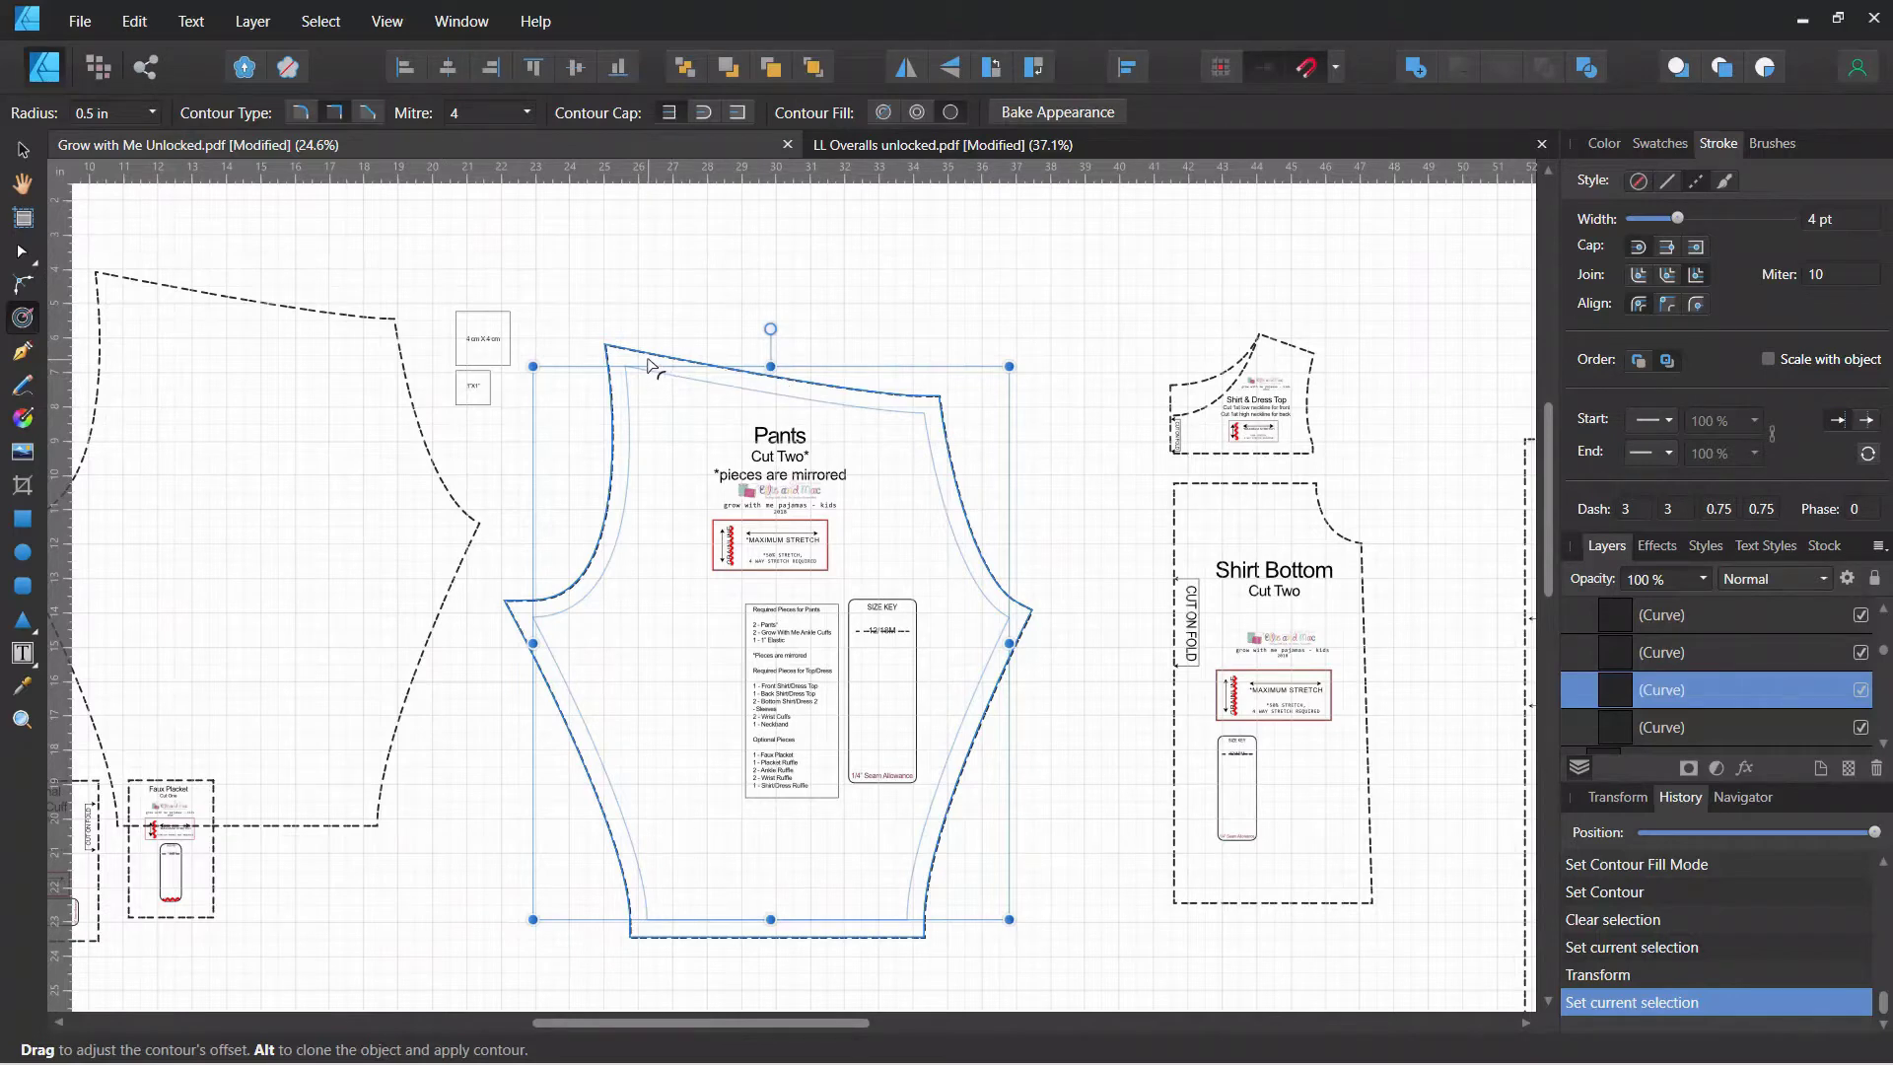
pyautogui.click(1027, 114)
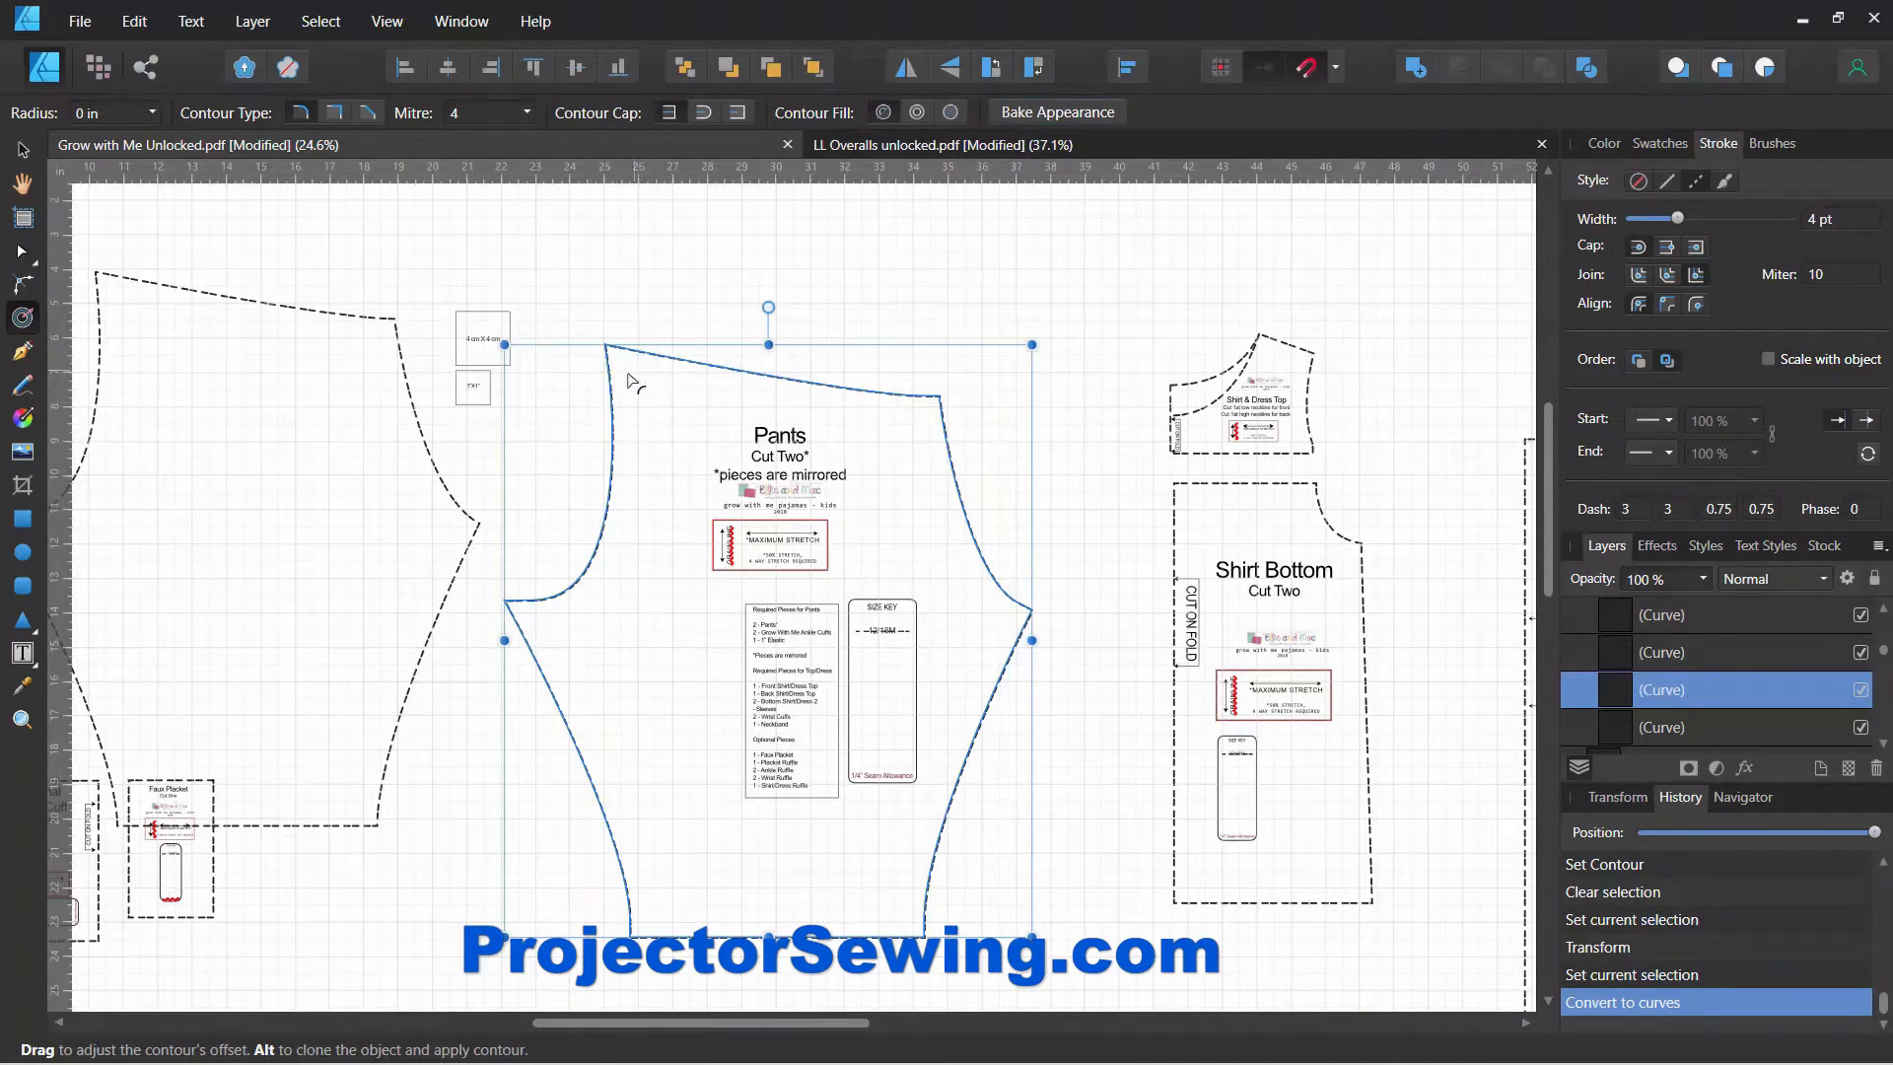
# - Move the left-hand outline back onto the Pants piece and delete the inner blue curve
pyautogui.click(23, 150)
pyautogui.click(193, 288)
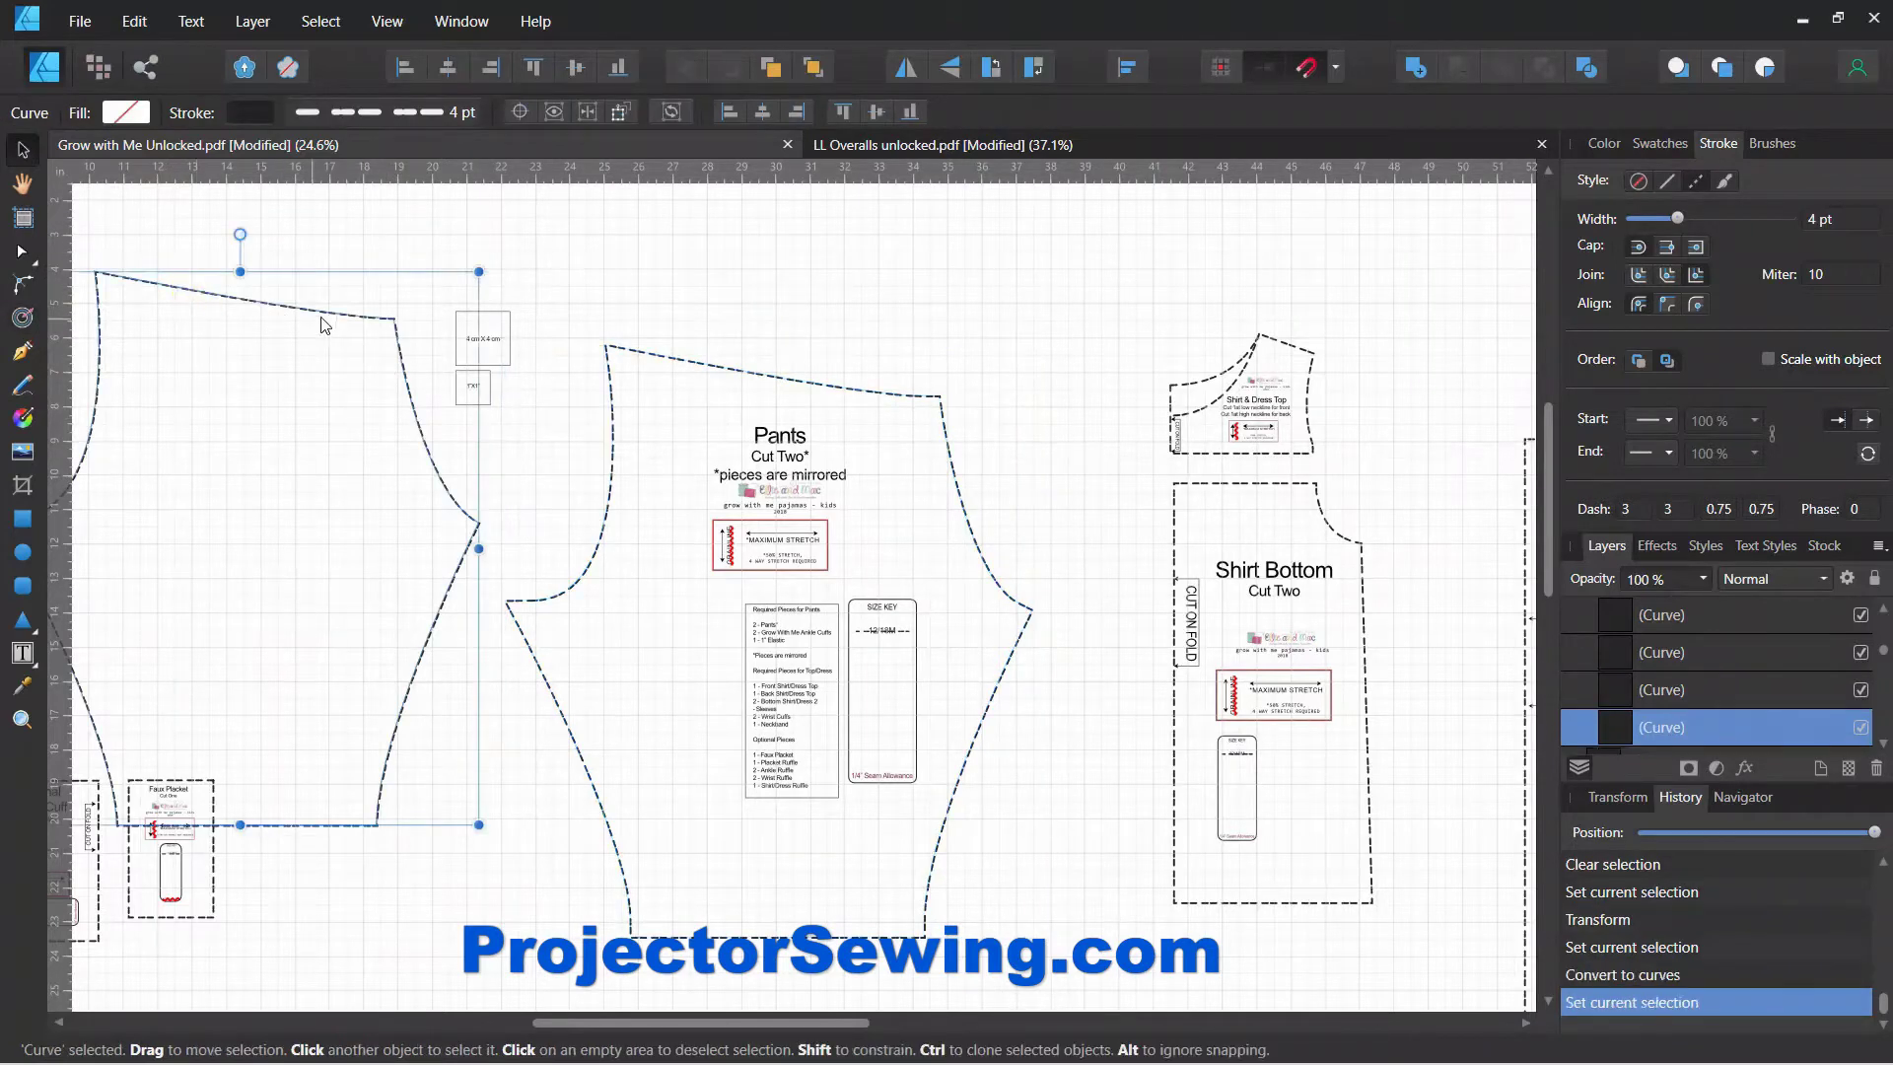
pyautogui.click(703, 366)
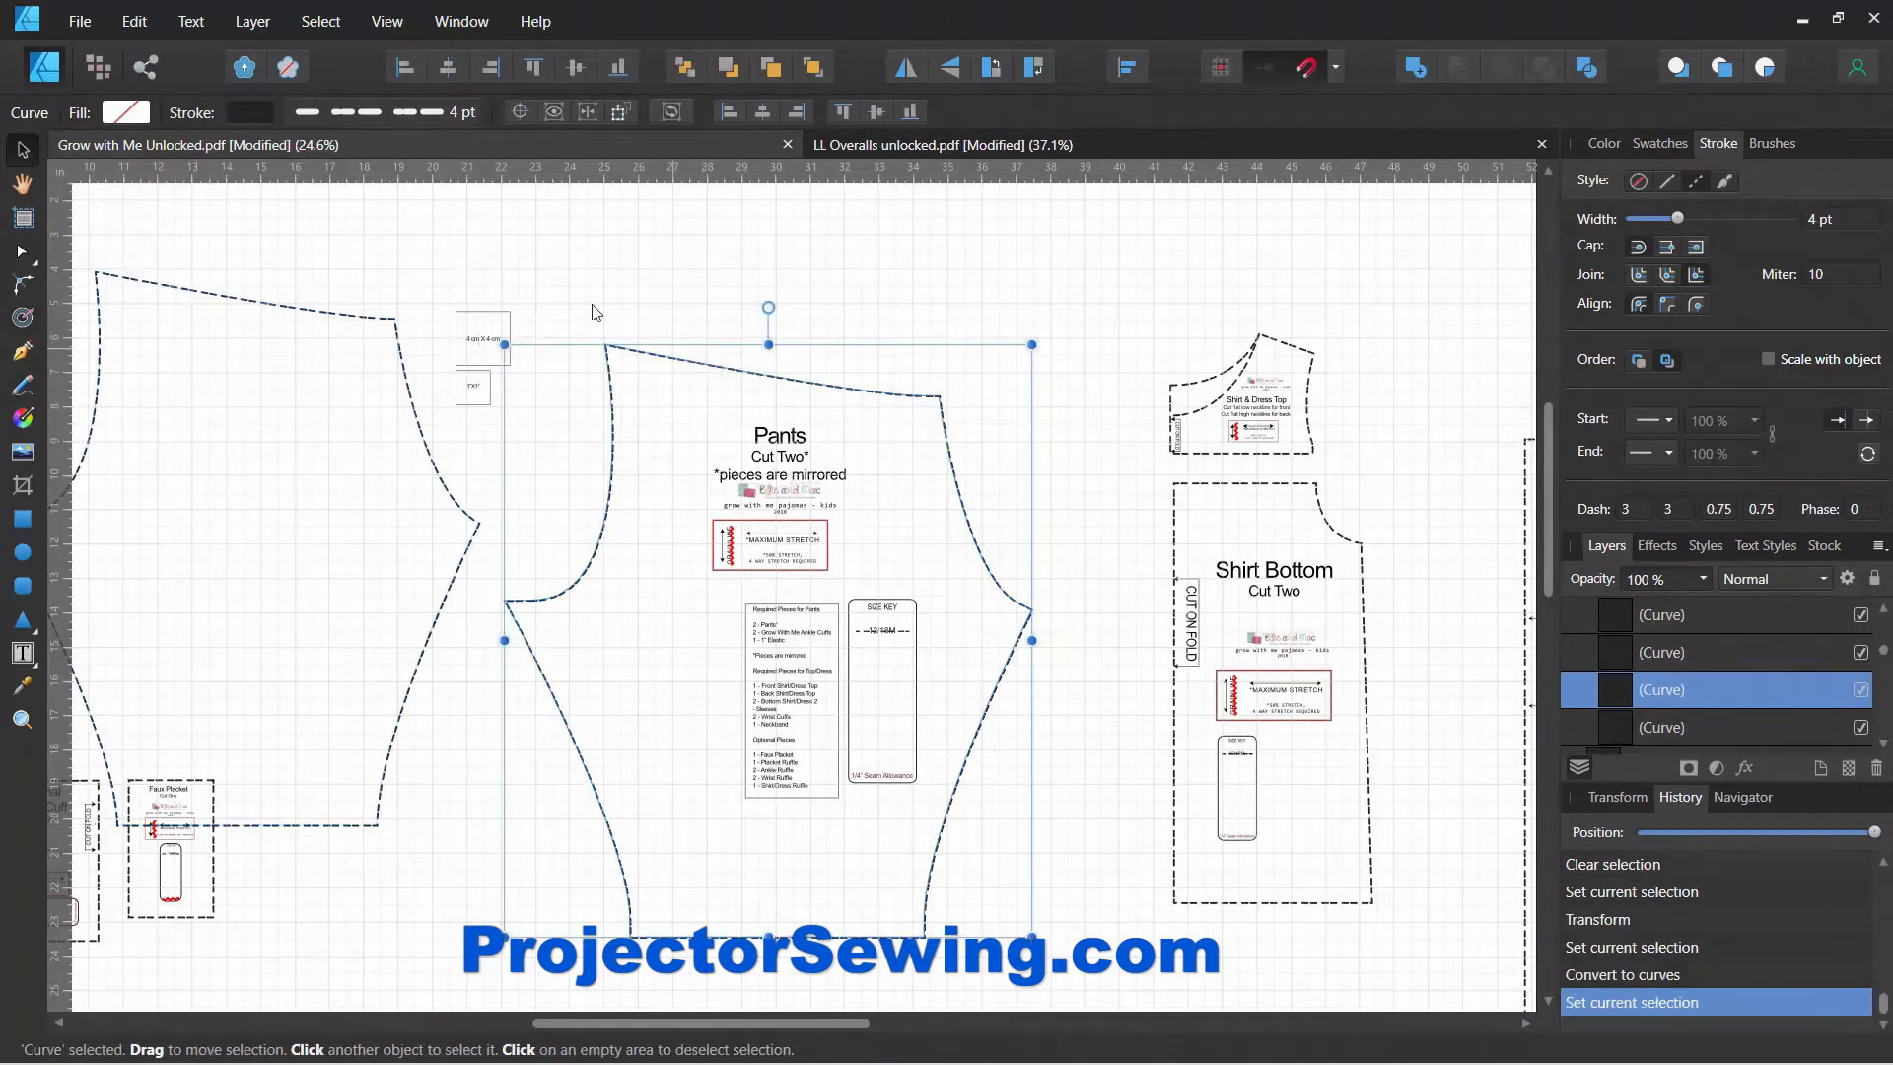
pyautogui.click(31, 251)
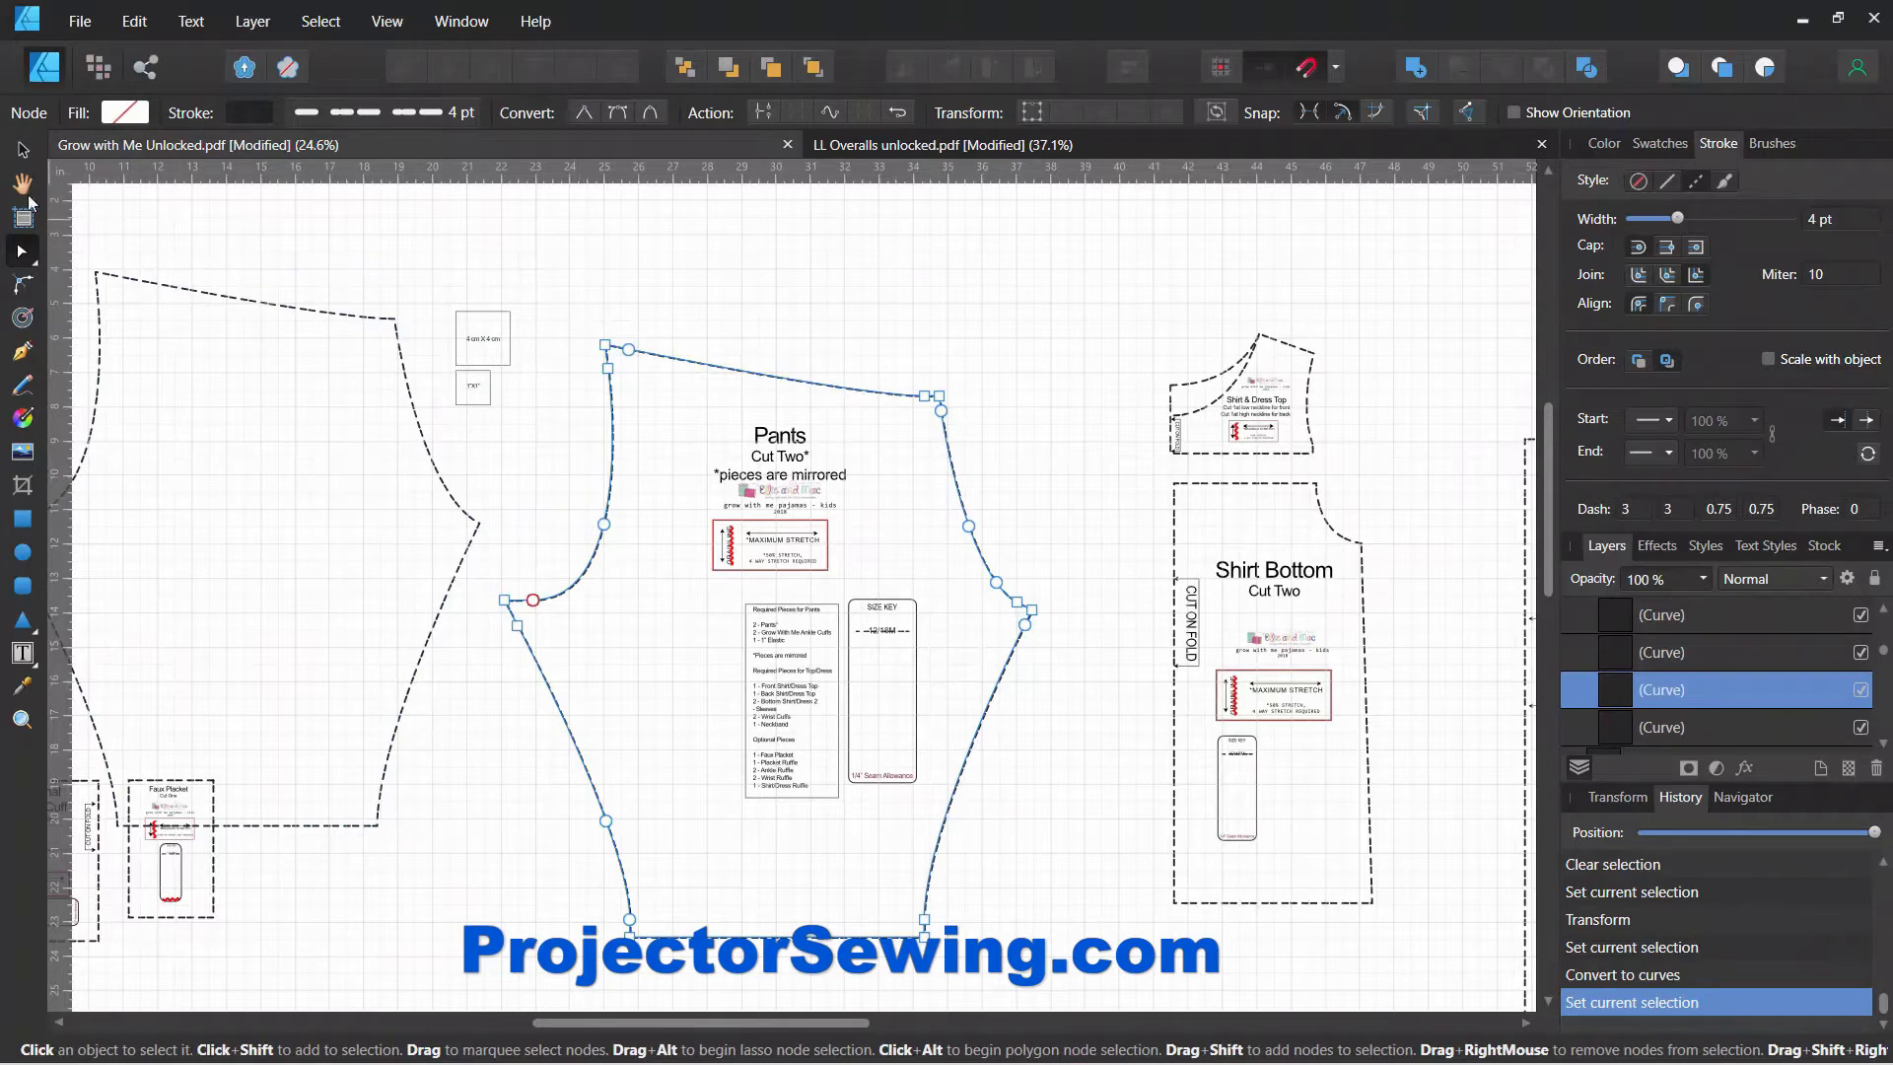
pyautogui.click(23, 149)
pyautogui.click(152, 281)
pyautogui.moveTo(256, 298); pyautogui.dragTo(691, 377)
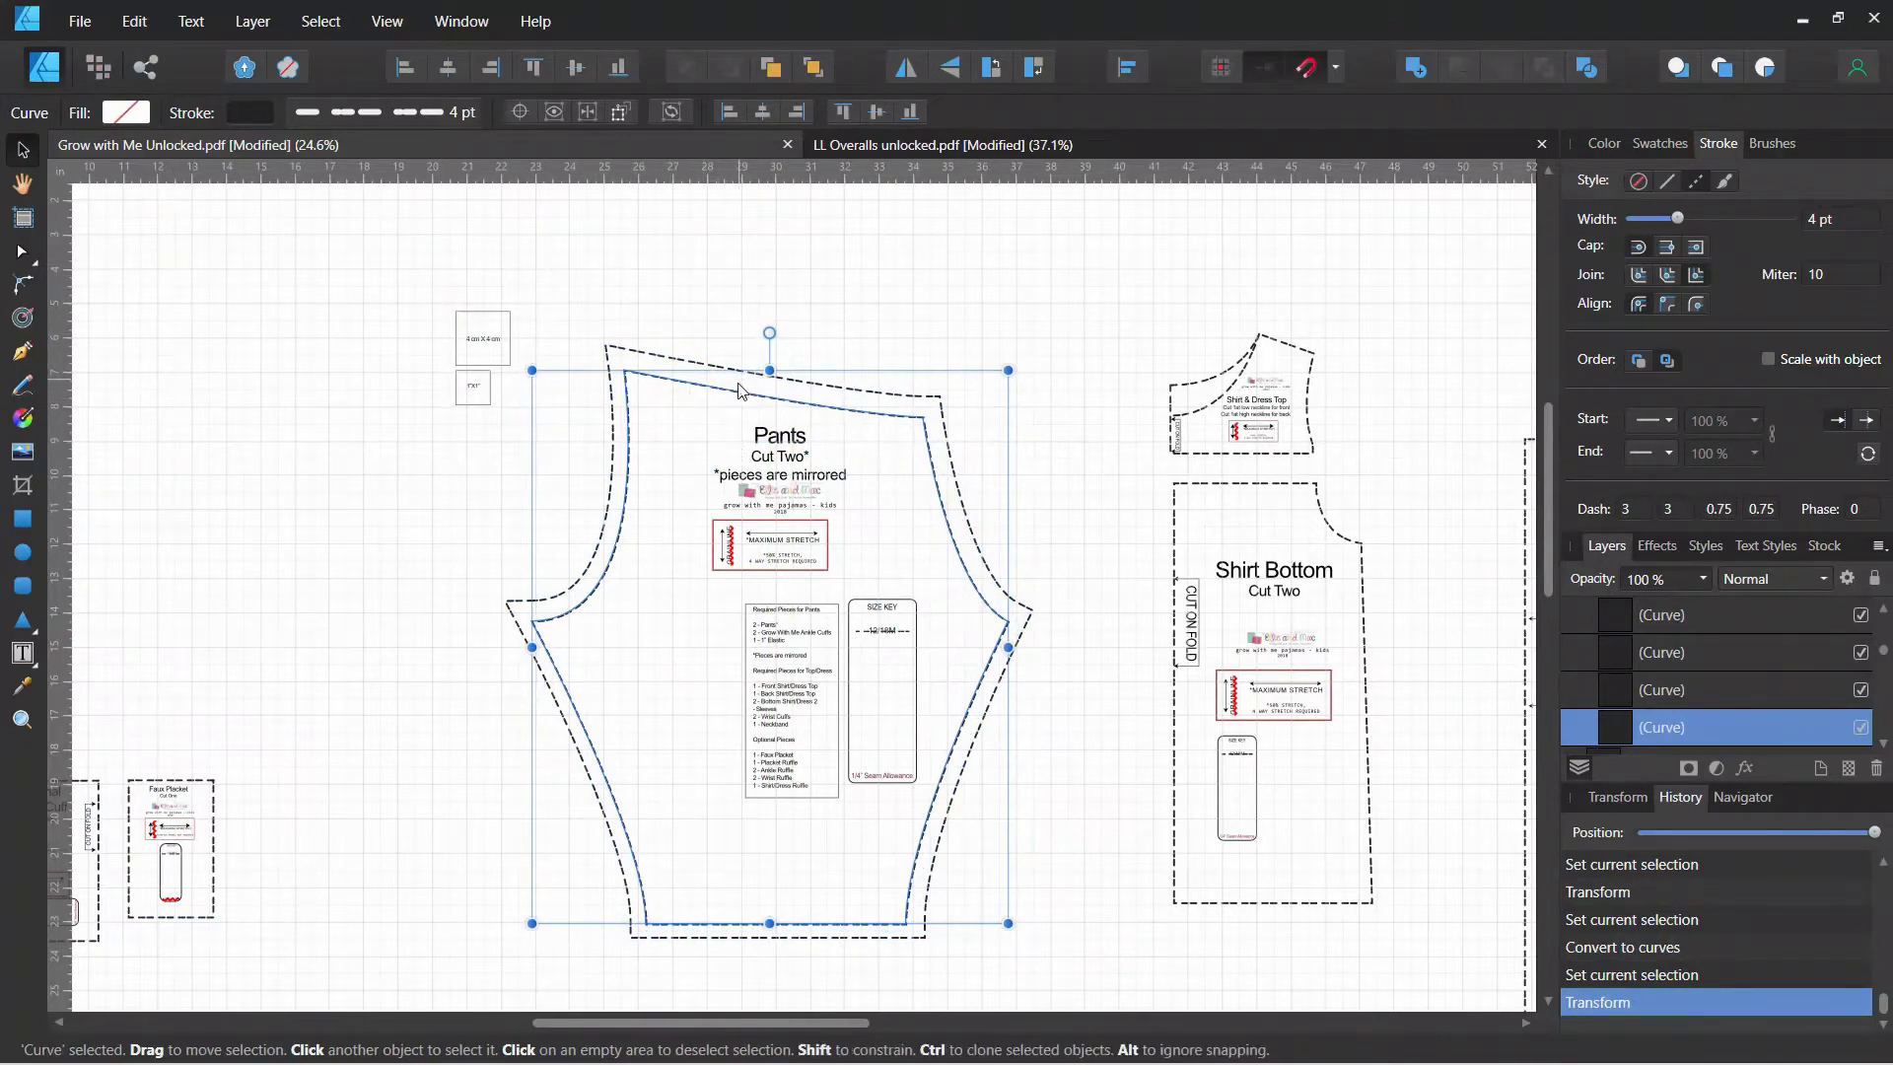
pyautogui.press('Delete')
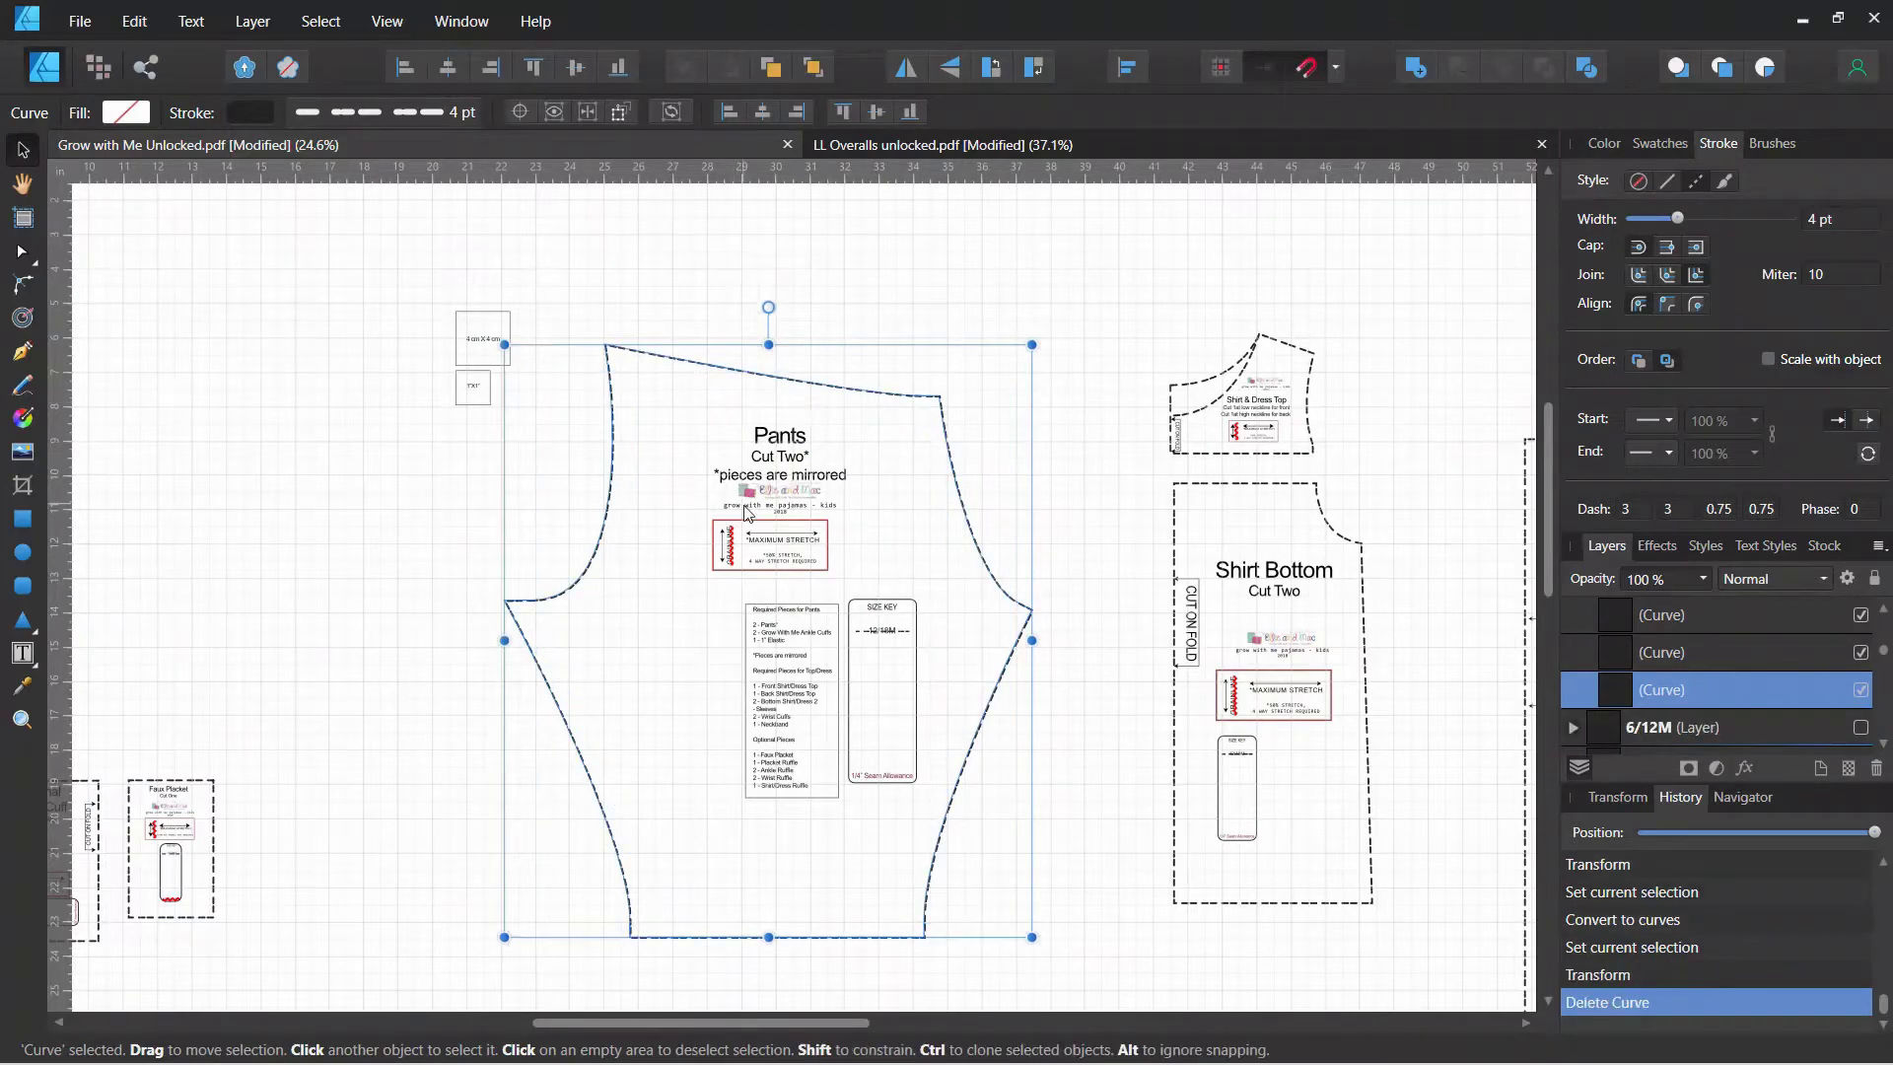
# - Add a 36 pt text frame by the hem: 'Increased seam allowance by 0.5 inch. New seam 0.75 inch.'
pyautogui.click(22, 653)
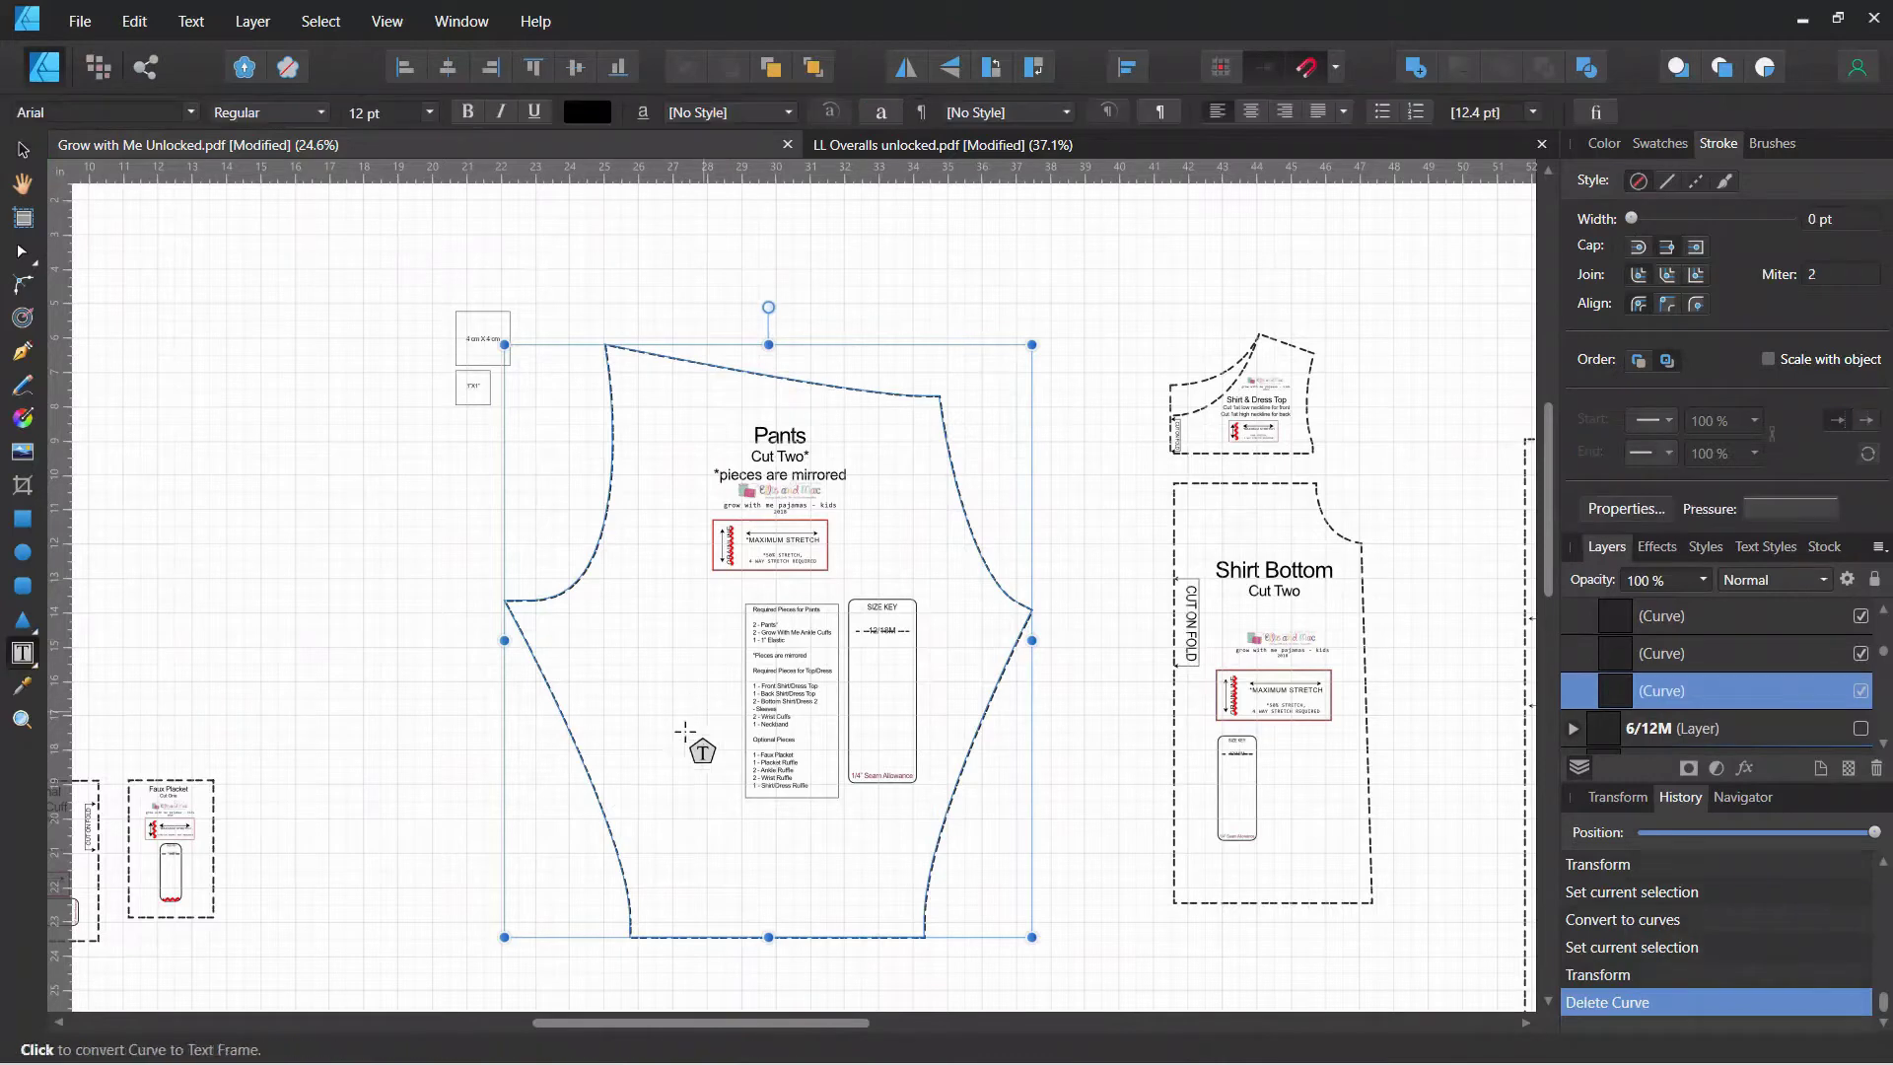
pyautogui.moveTo(684, 822); pyautogui.dragTo(884, 903)
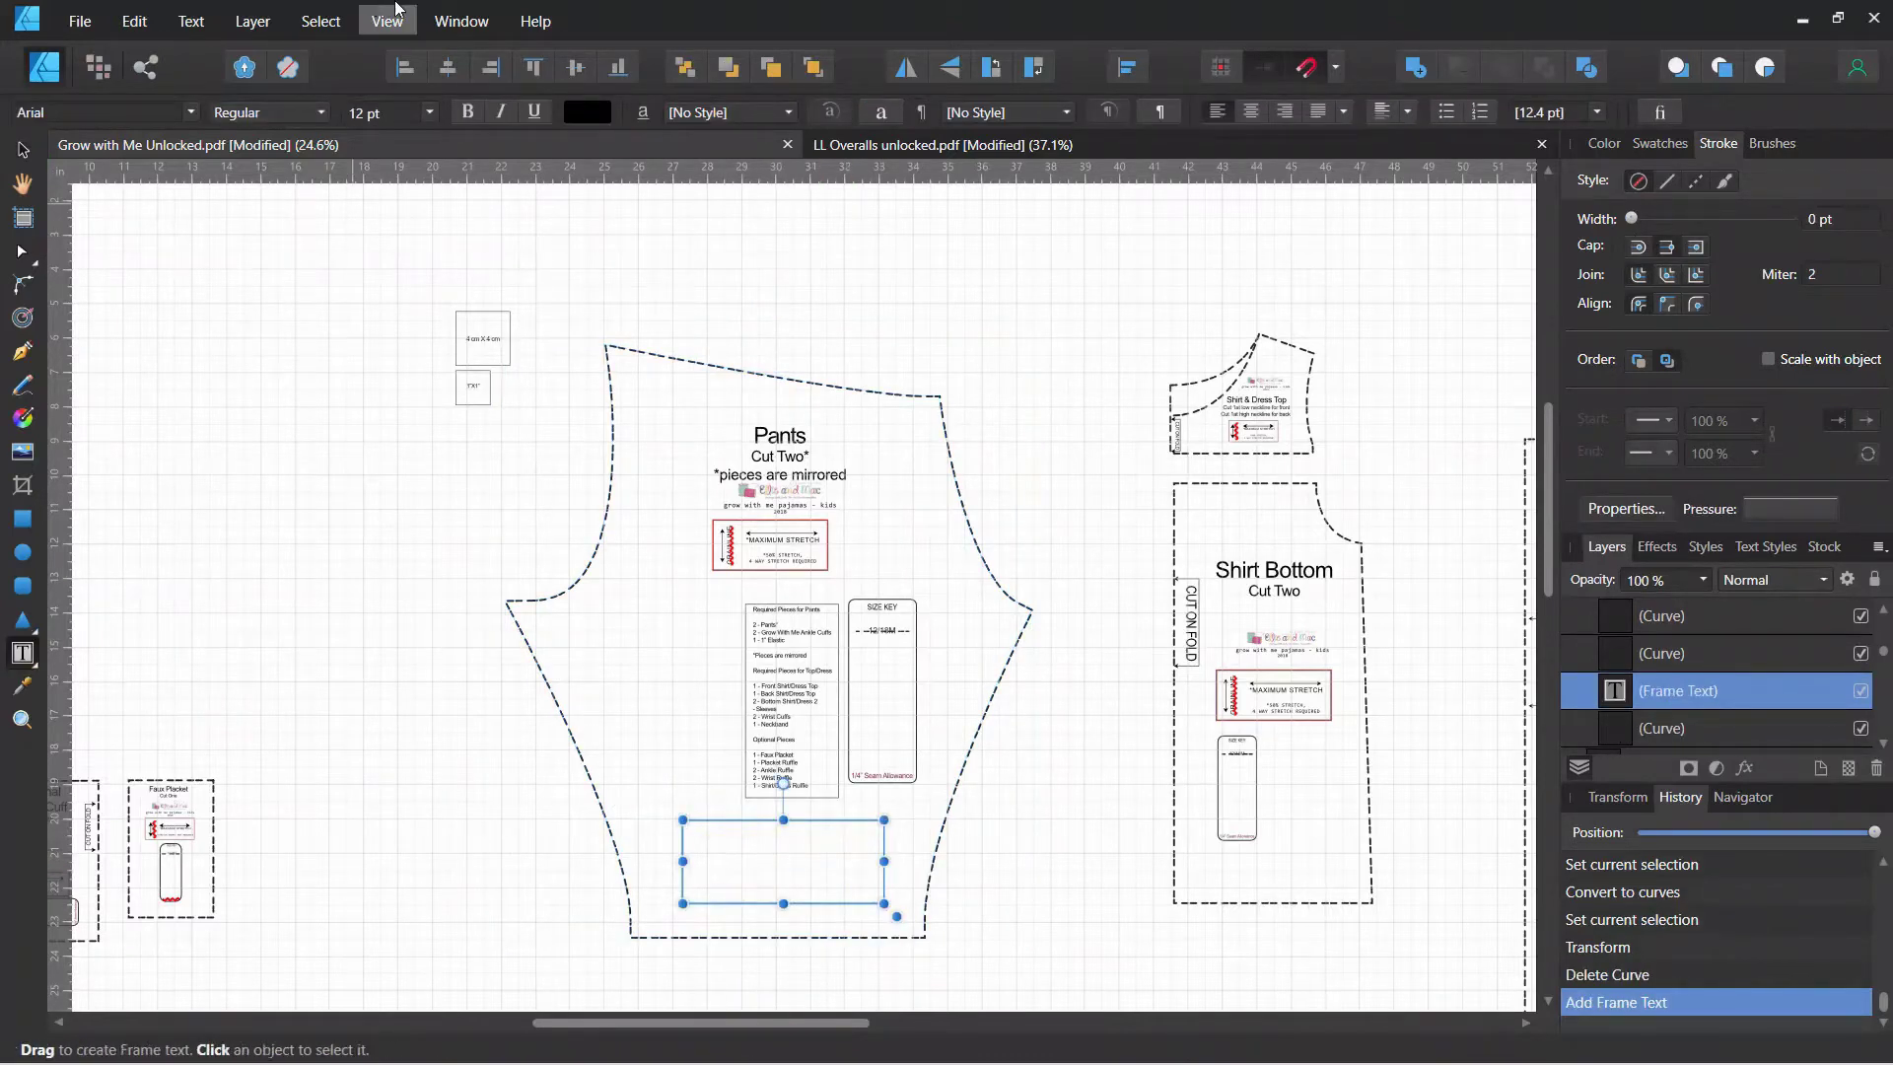
pyautogui.click(430, 115)
pyautogui.click(430, 114)
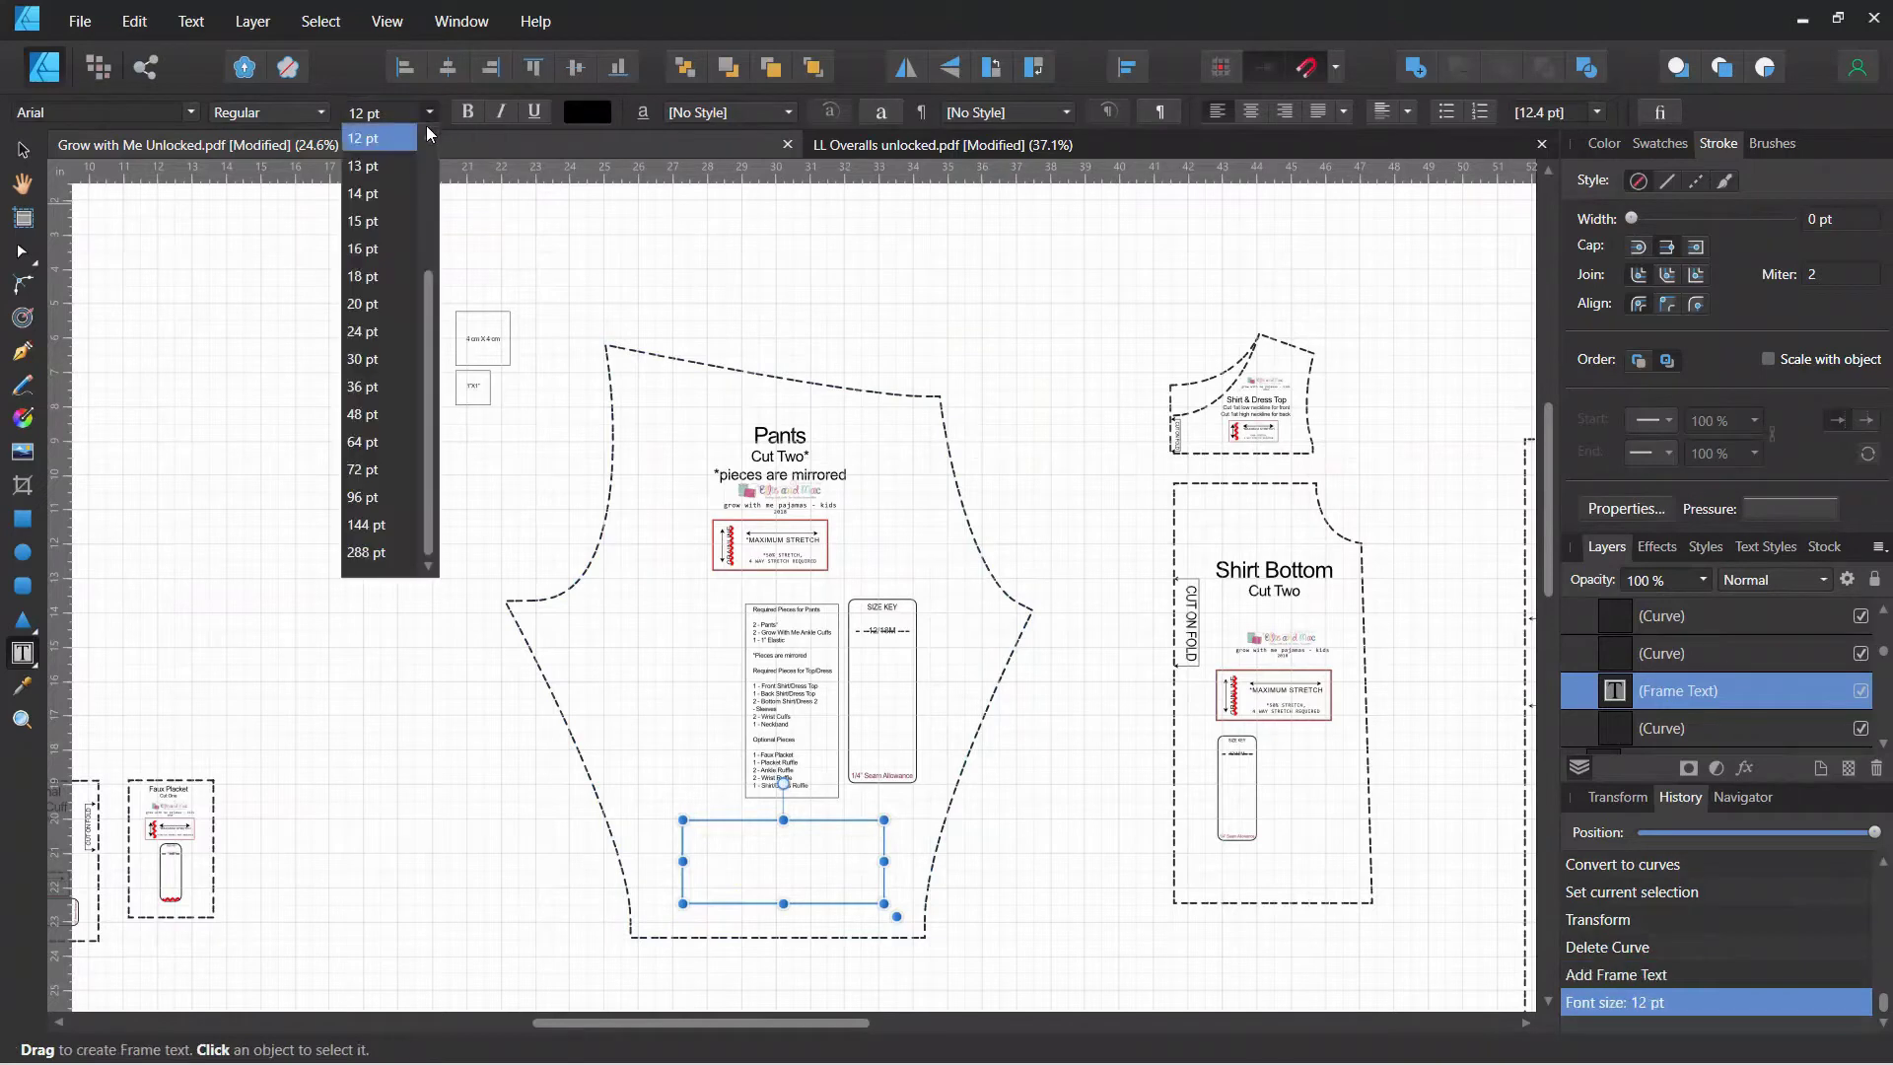
pyautogui.click(365, 383)
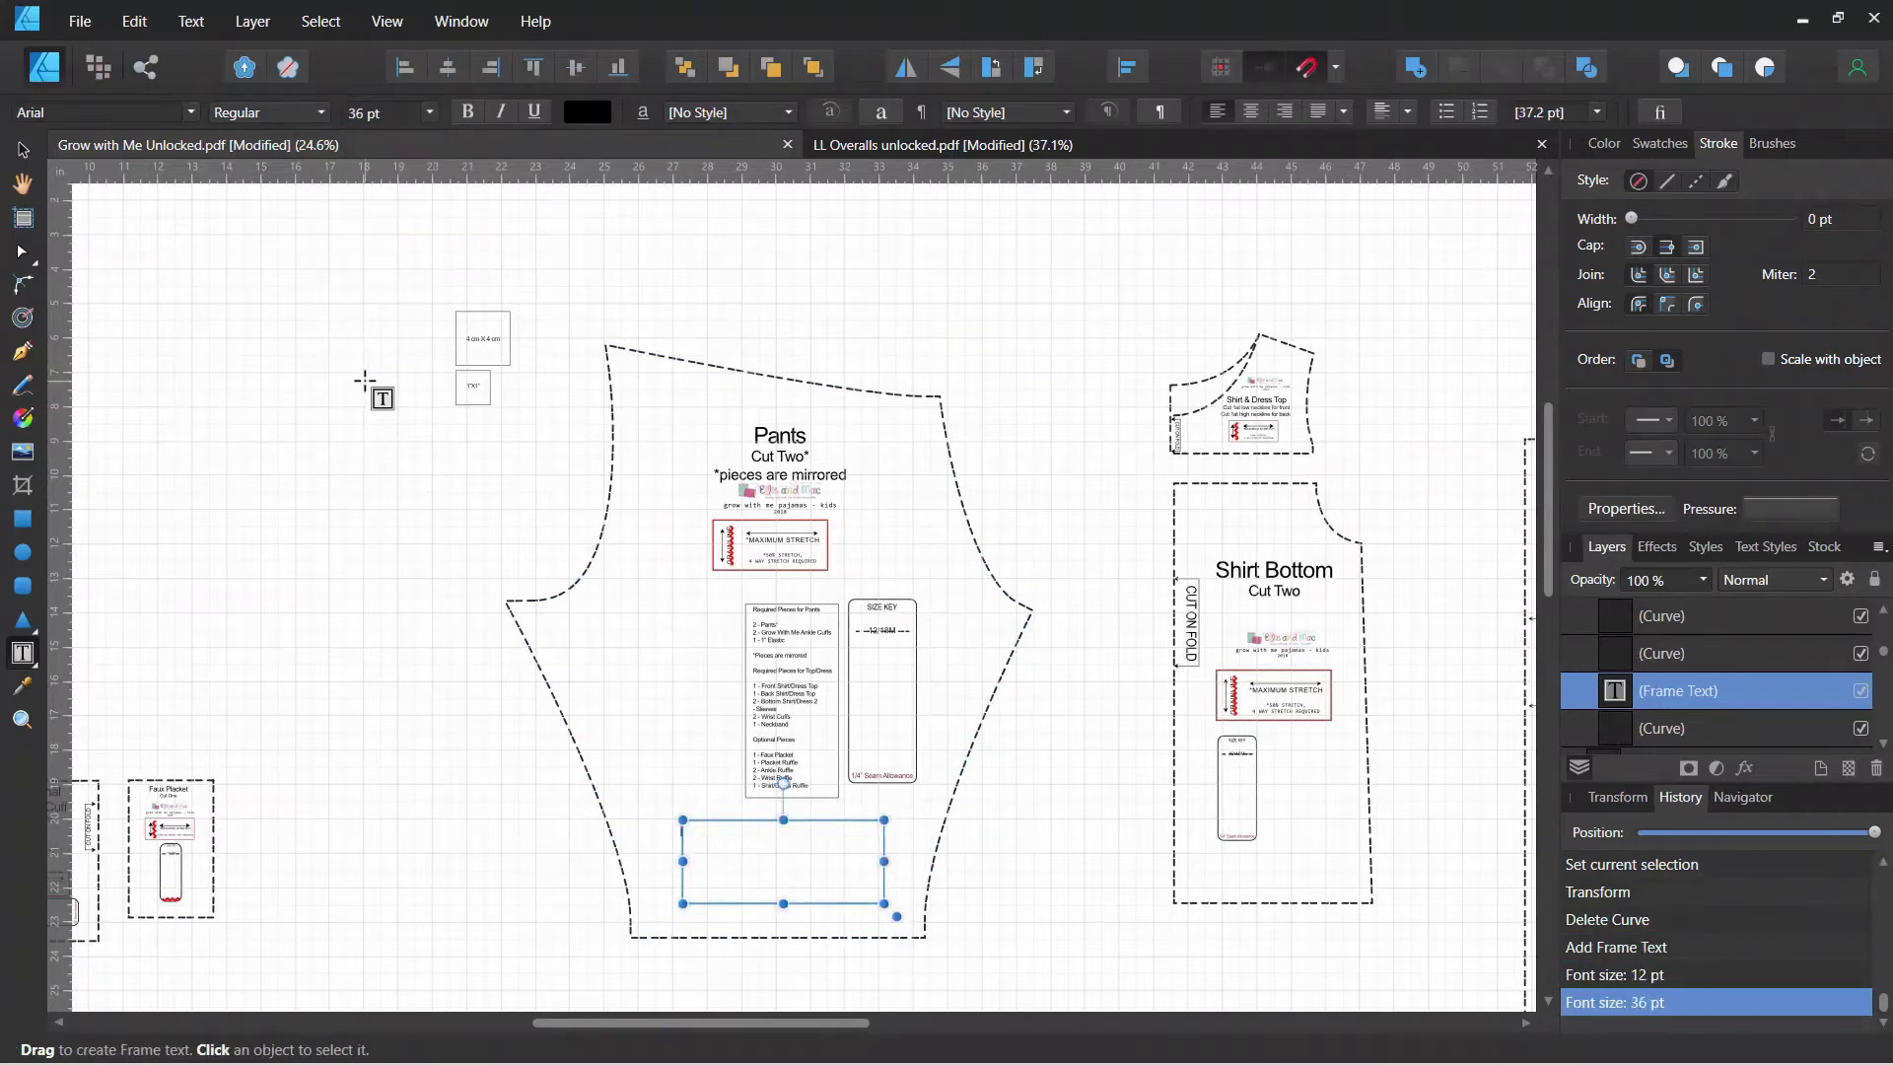
pyautogui.write('Increased')
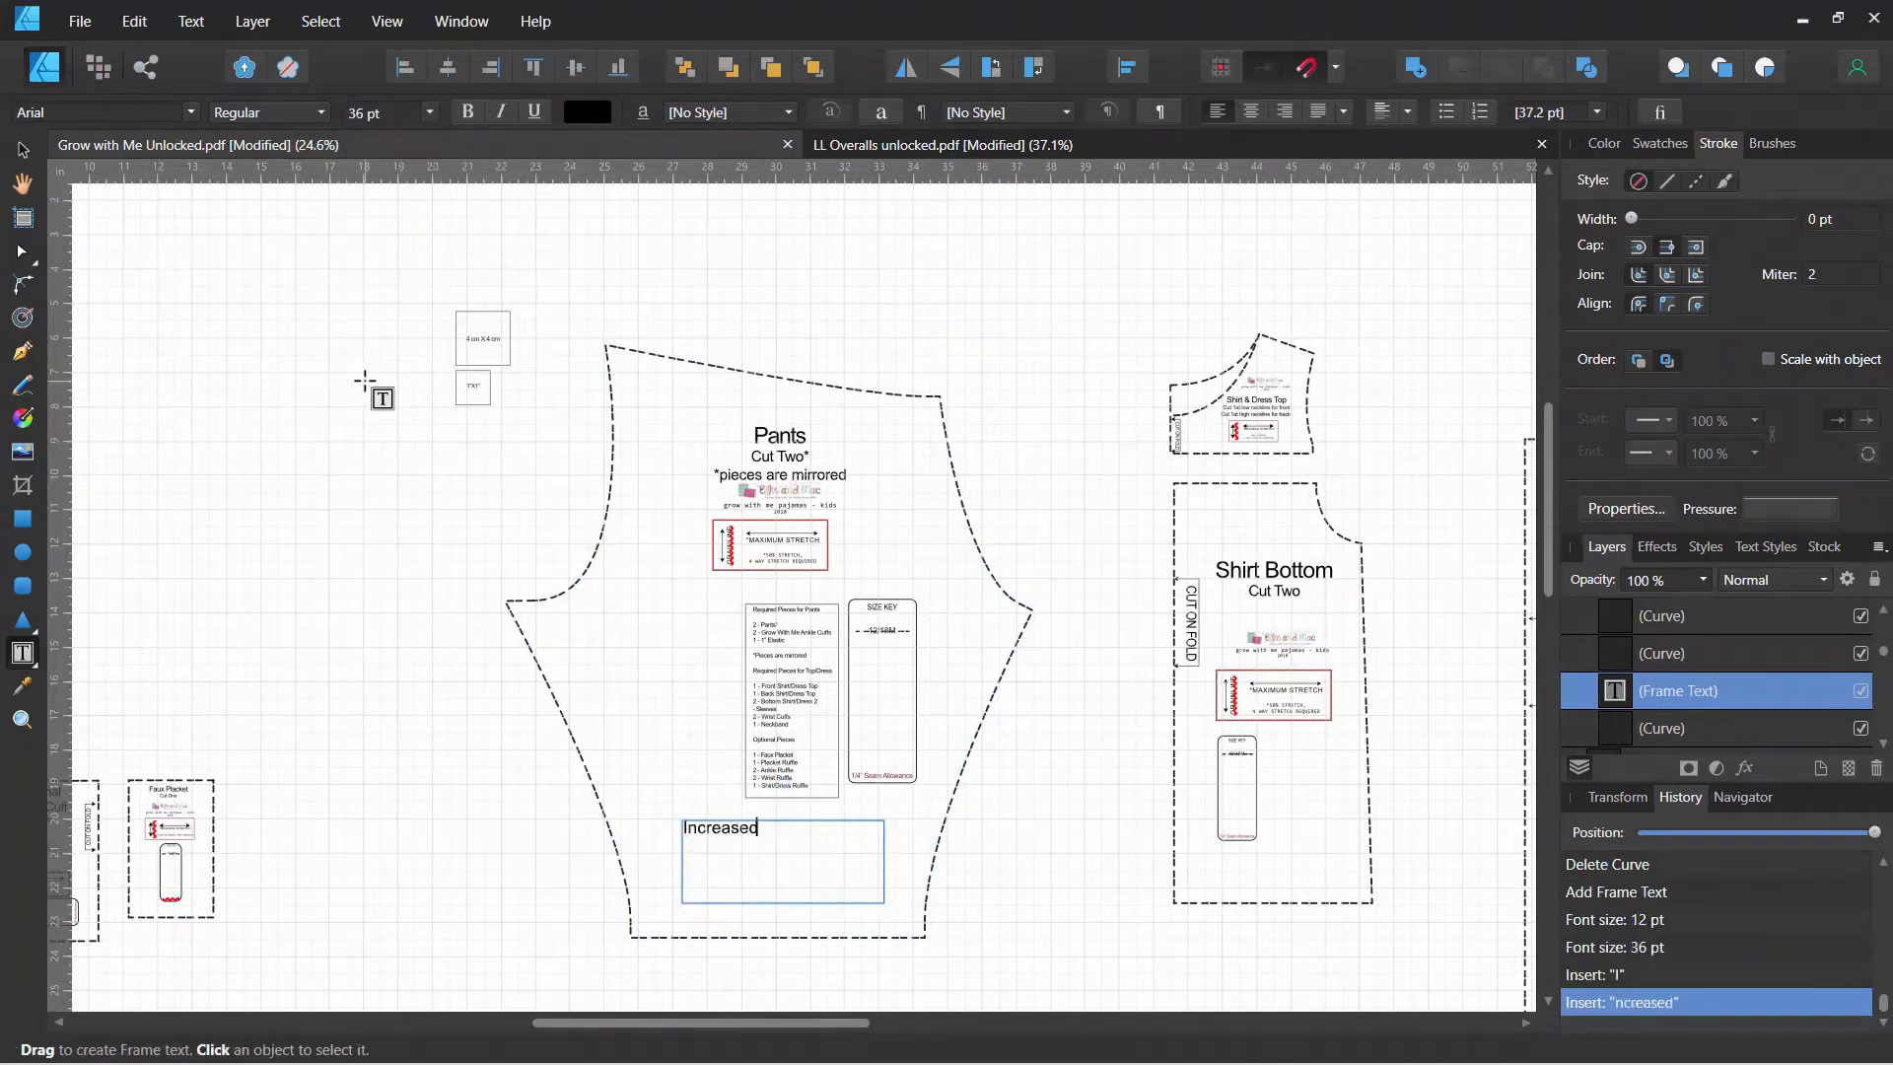
pyautogui.write(' seam allowance')
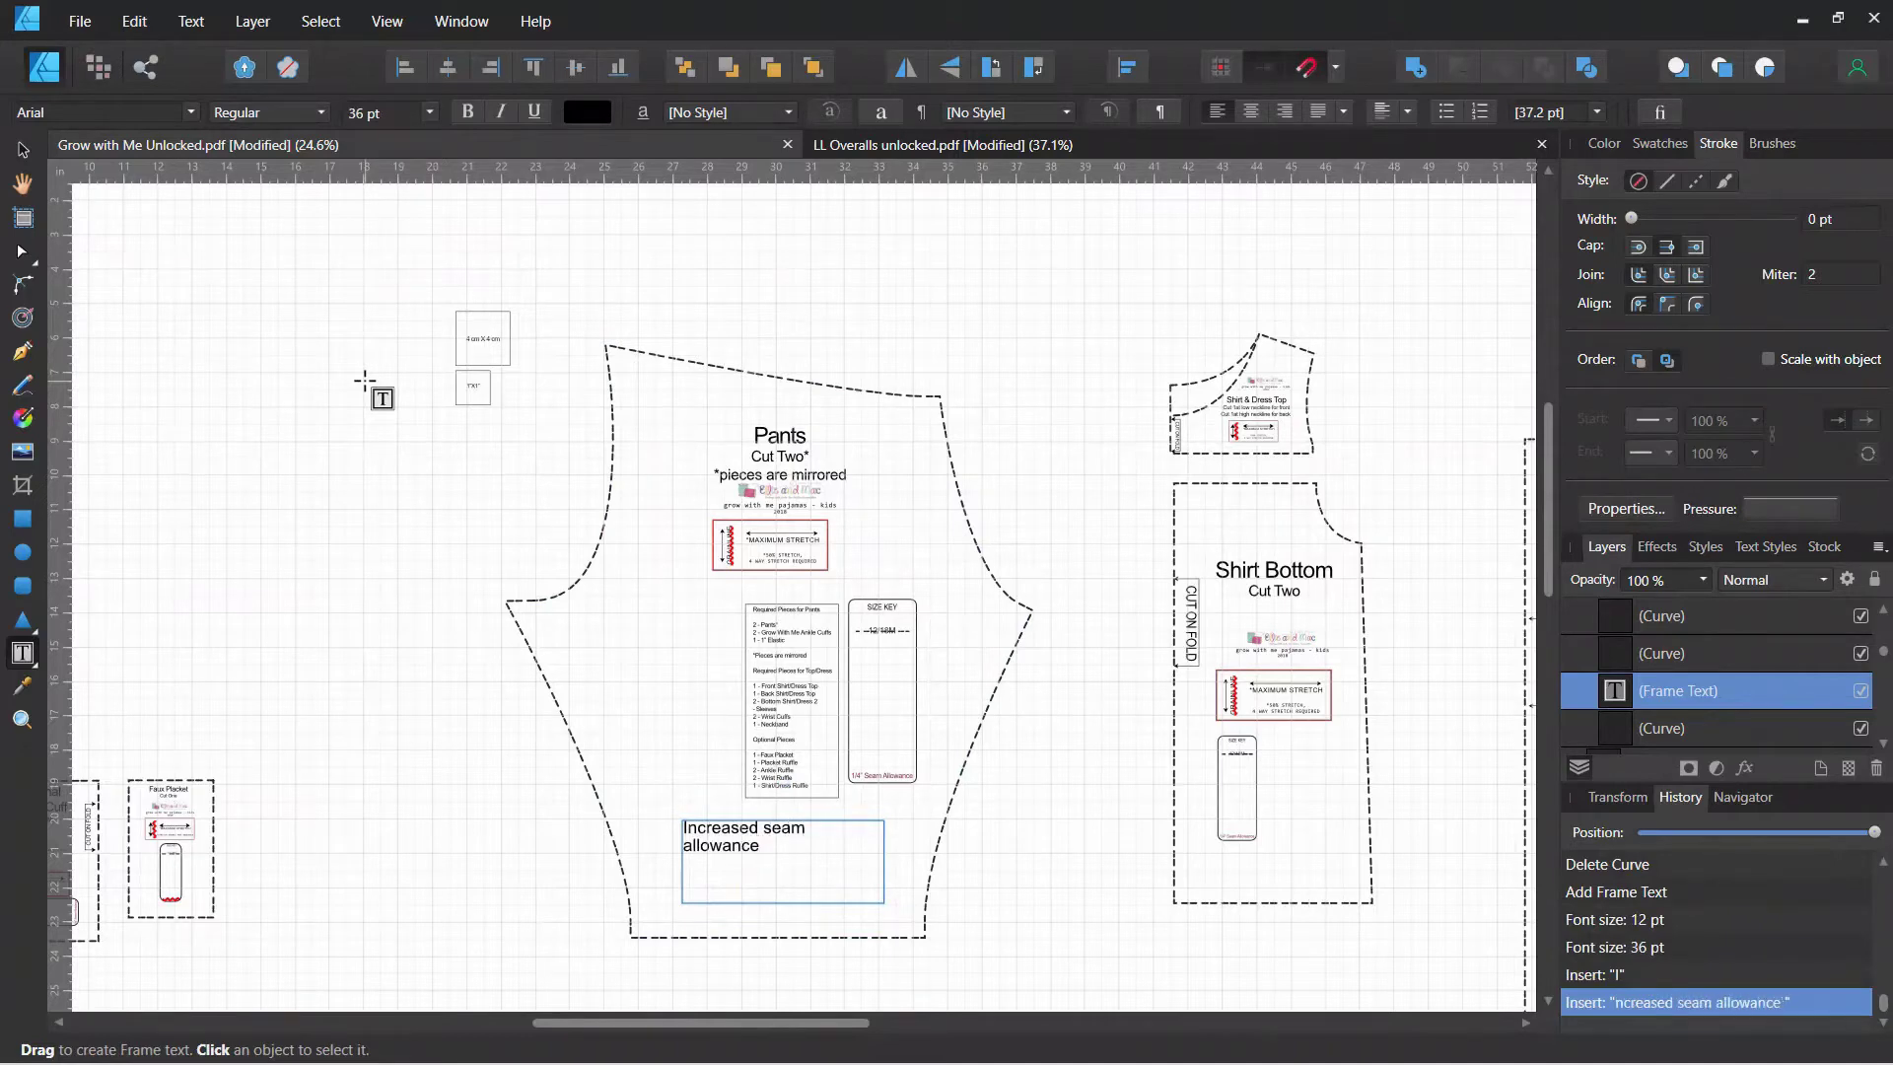
pyautogui.write(' by 0.5 inc')
pyautogui.write('h. New')
pyautogui.write(' seam 0.75')
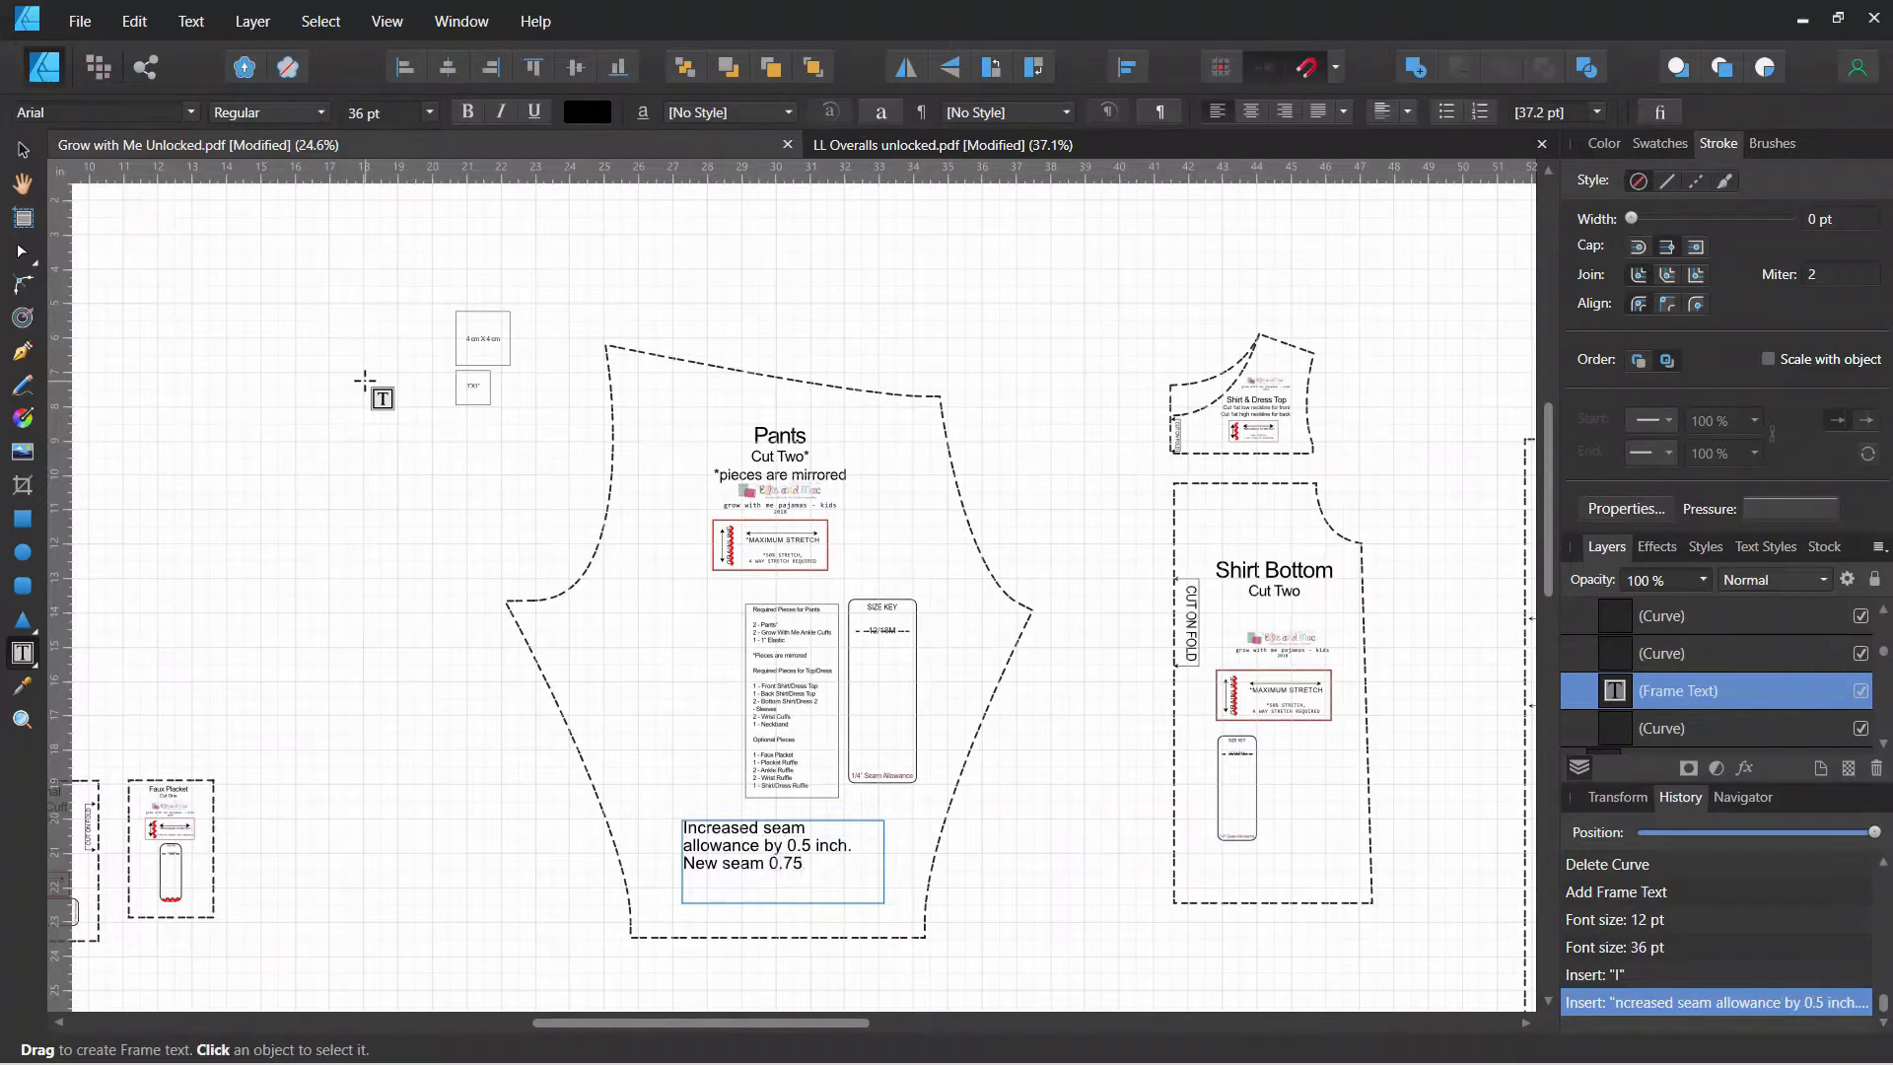
pyautogui.write('inch')
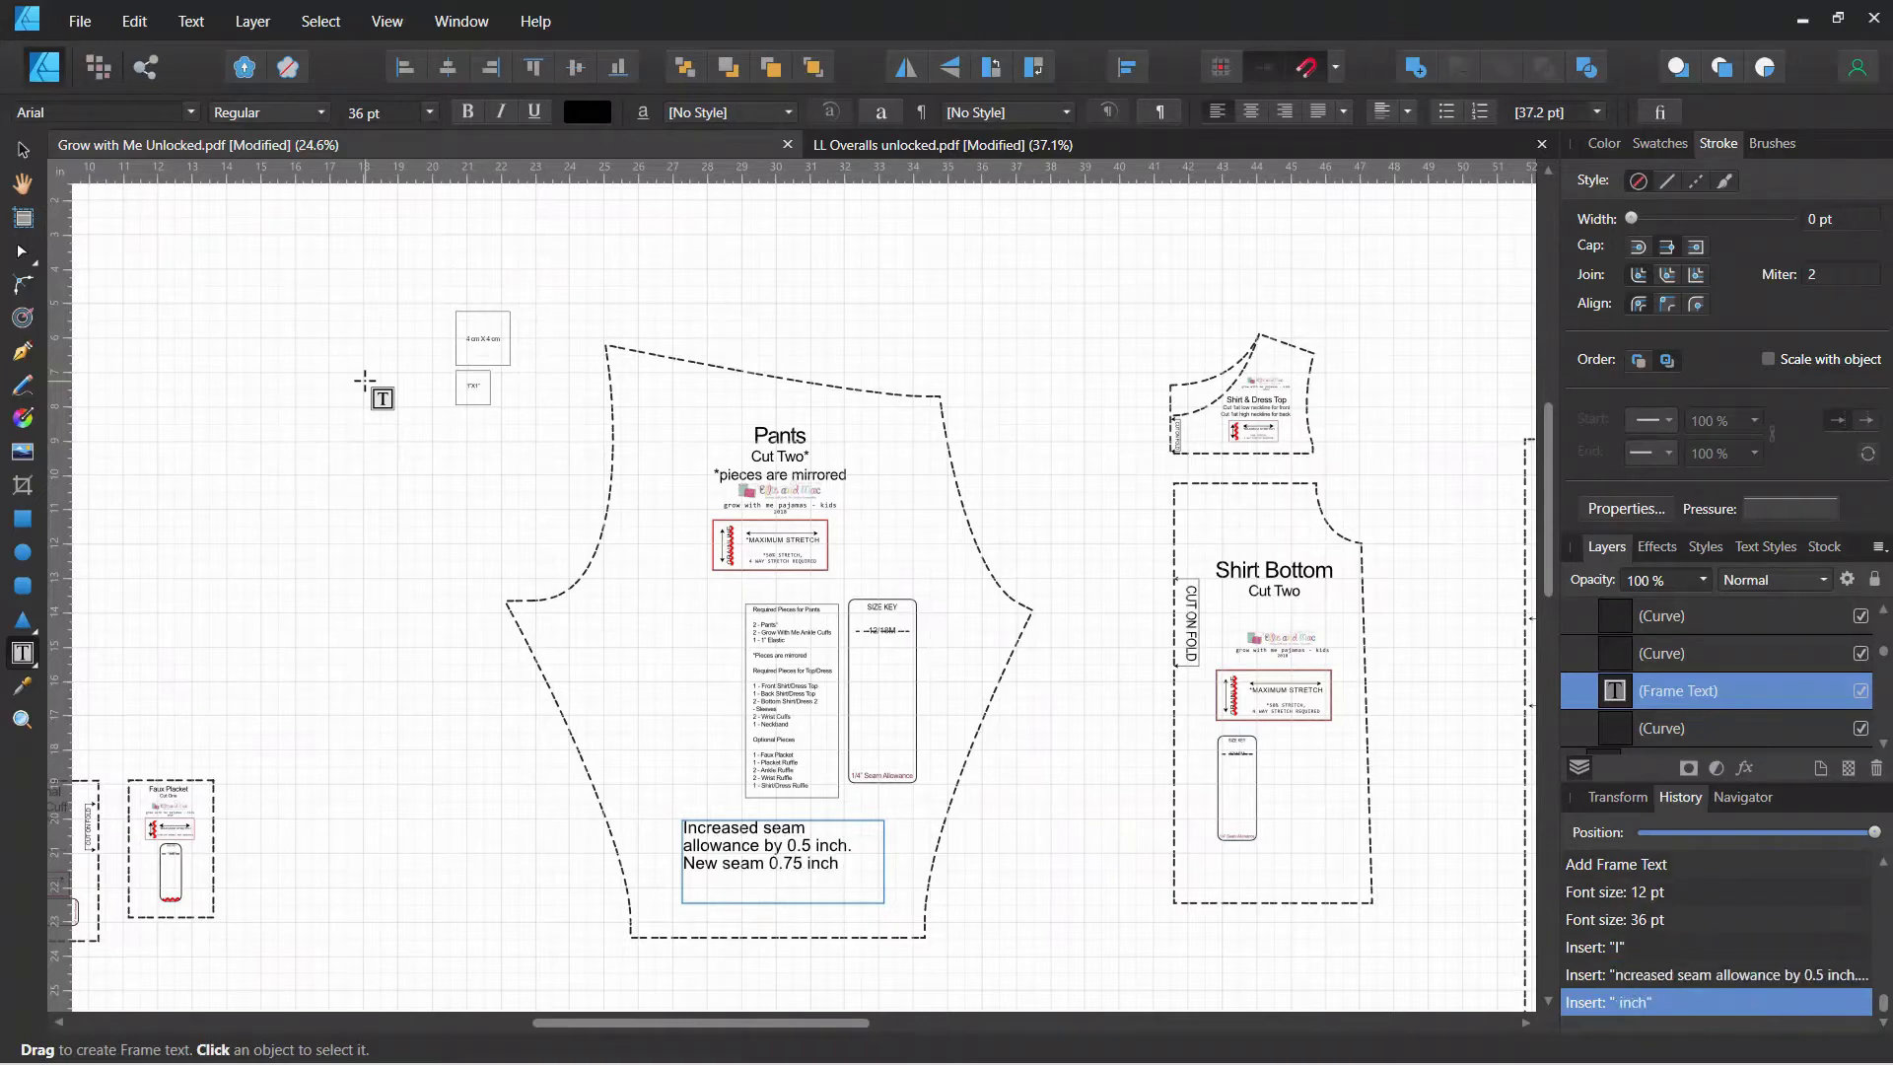
pyautogui.write('.')
pyautogui.press('Escape')
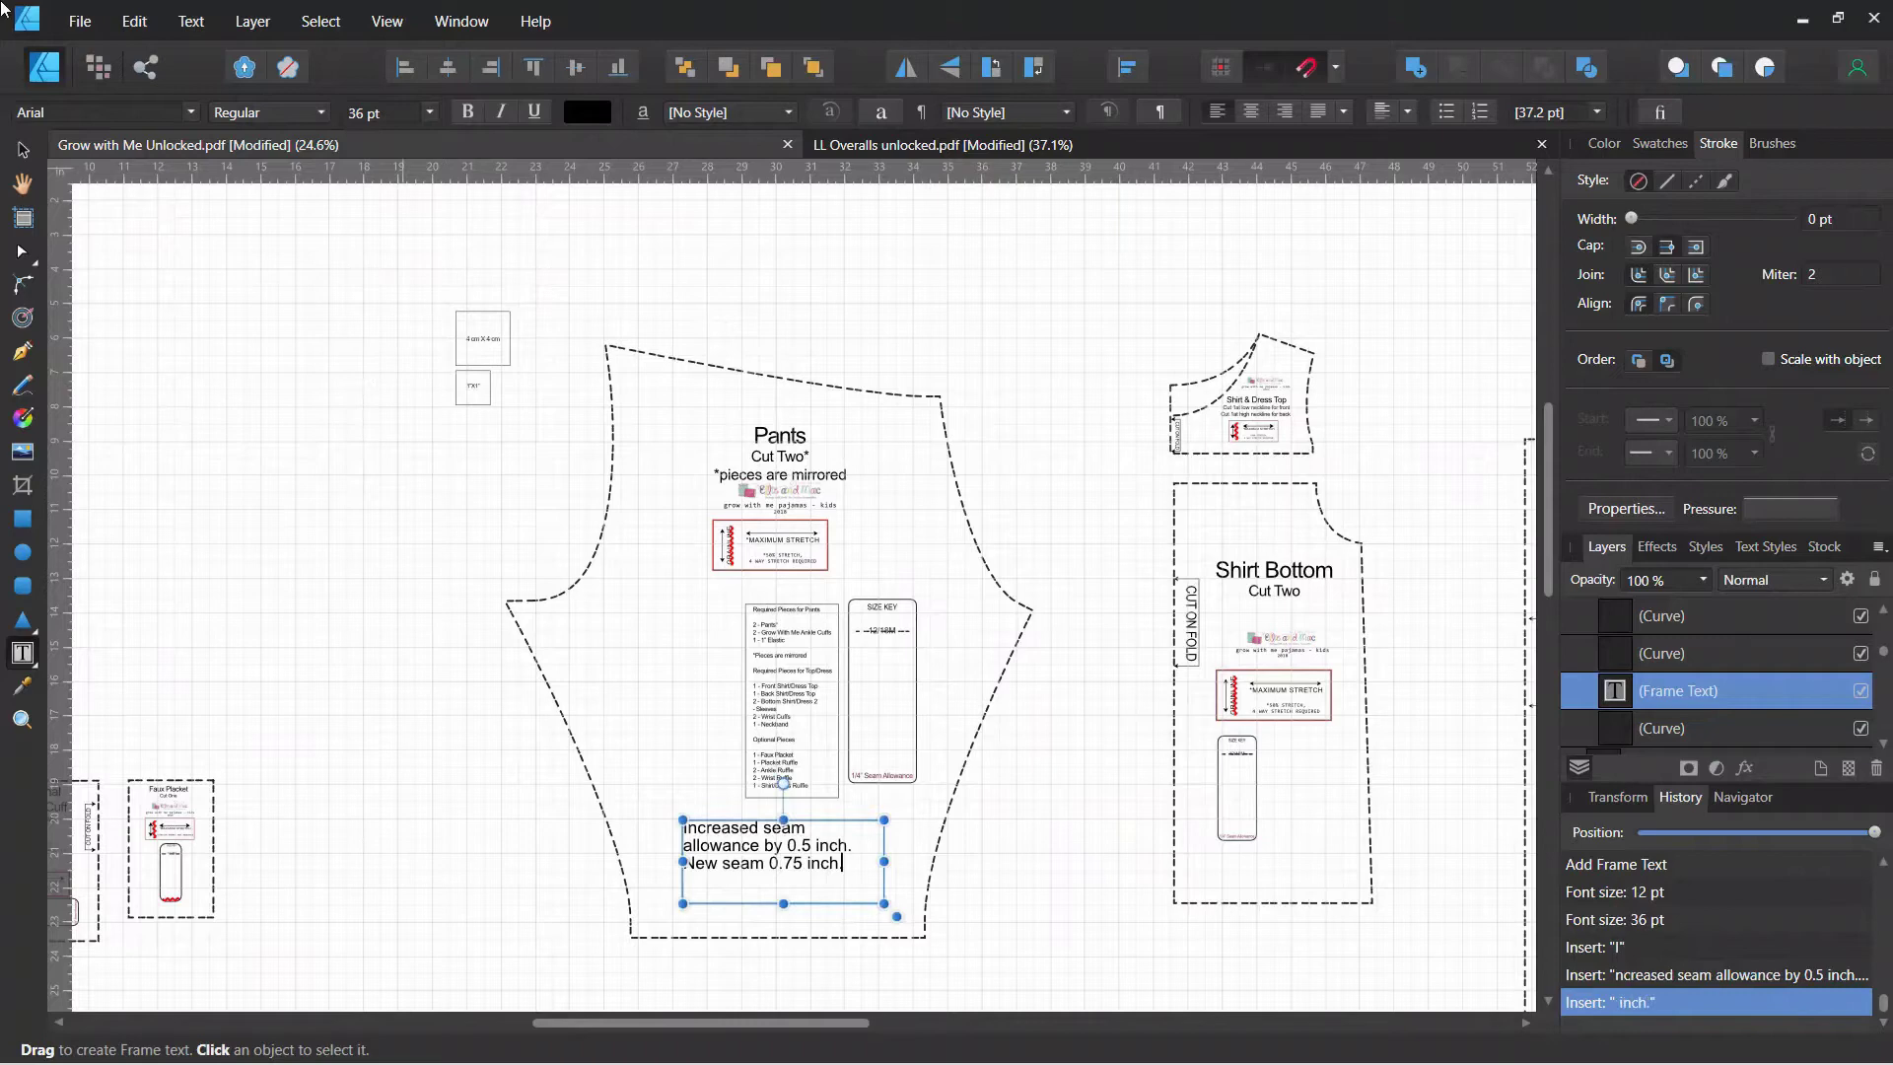
pyautogui.click(23, 150)
pyautogui.click(680, 655)
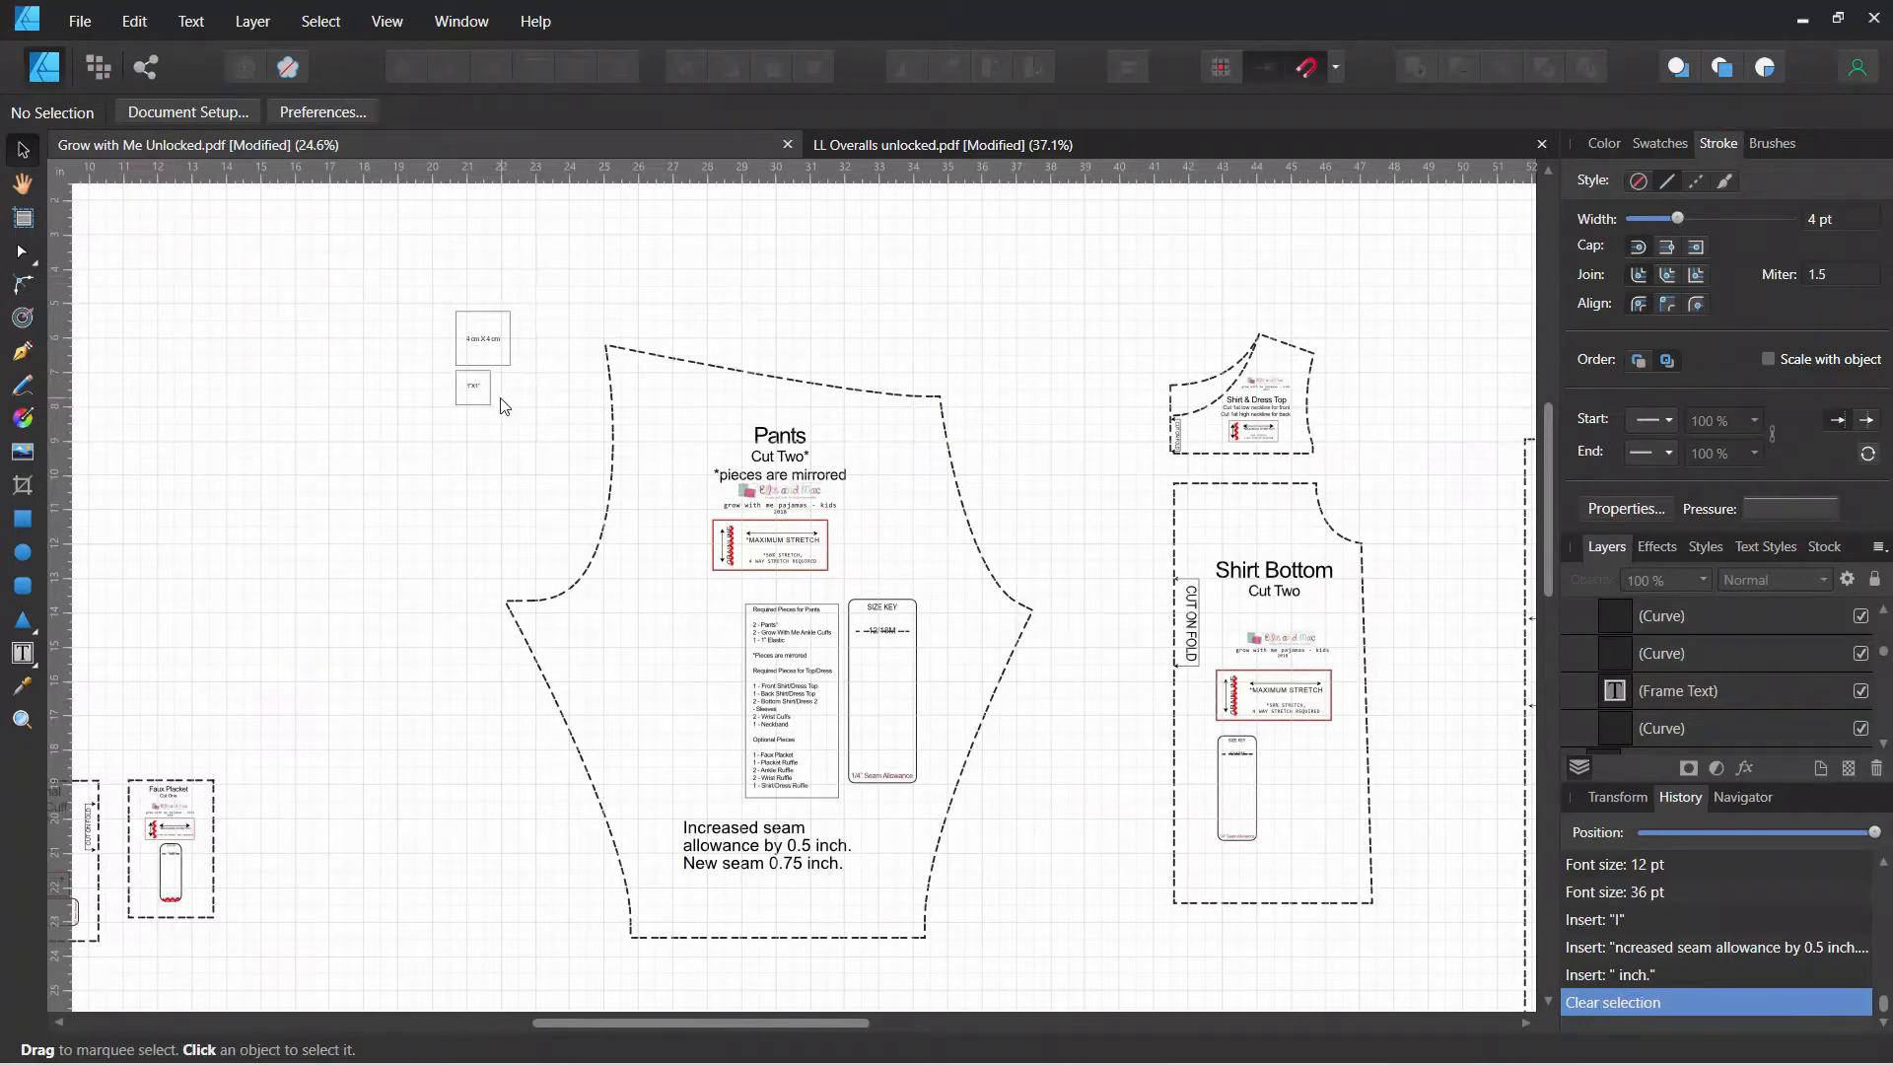
# - Select the Pants outline with its labels and note, and move them left
pyautogui.moveTo(550, 282); pyautogui.dragTo(1145, 990)
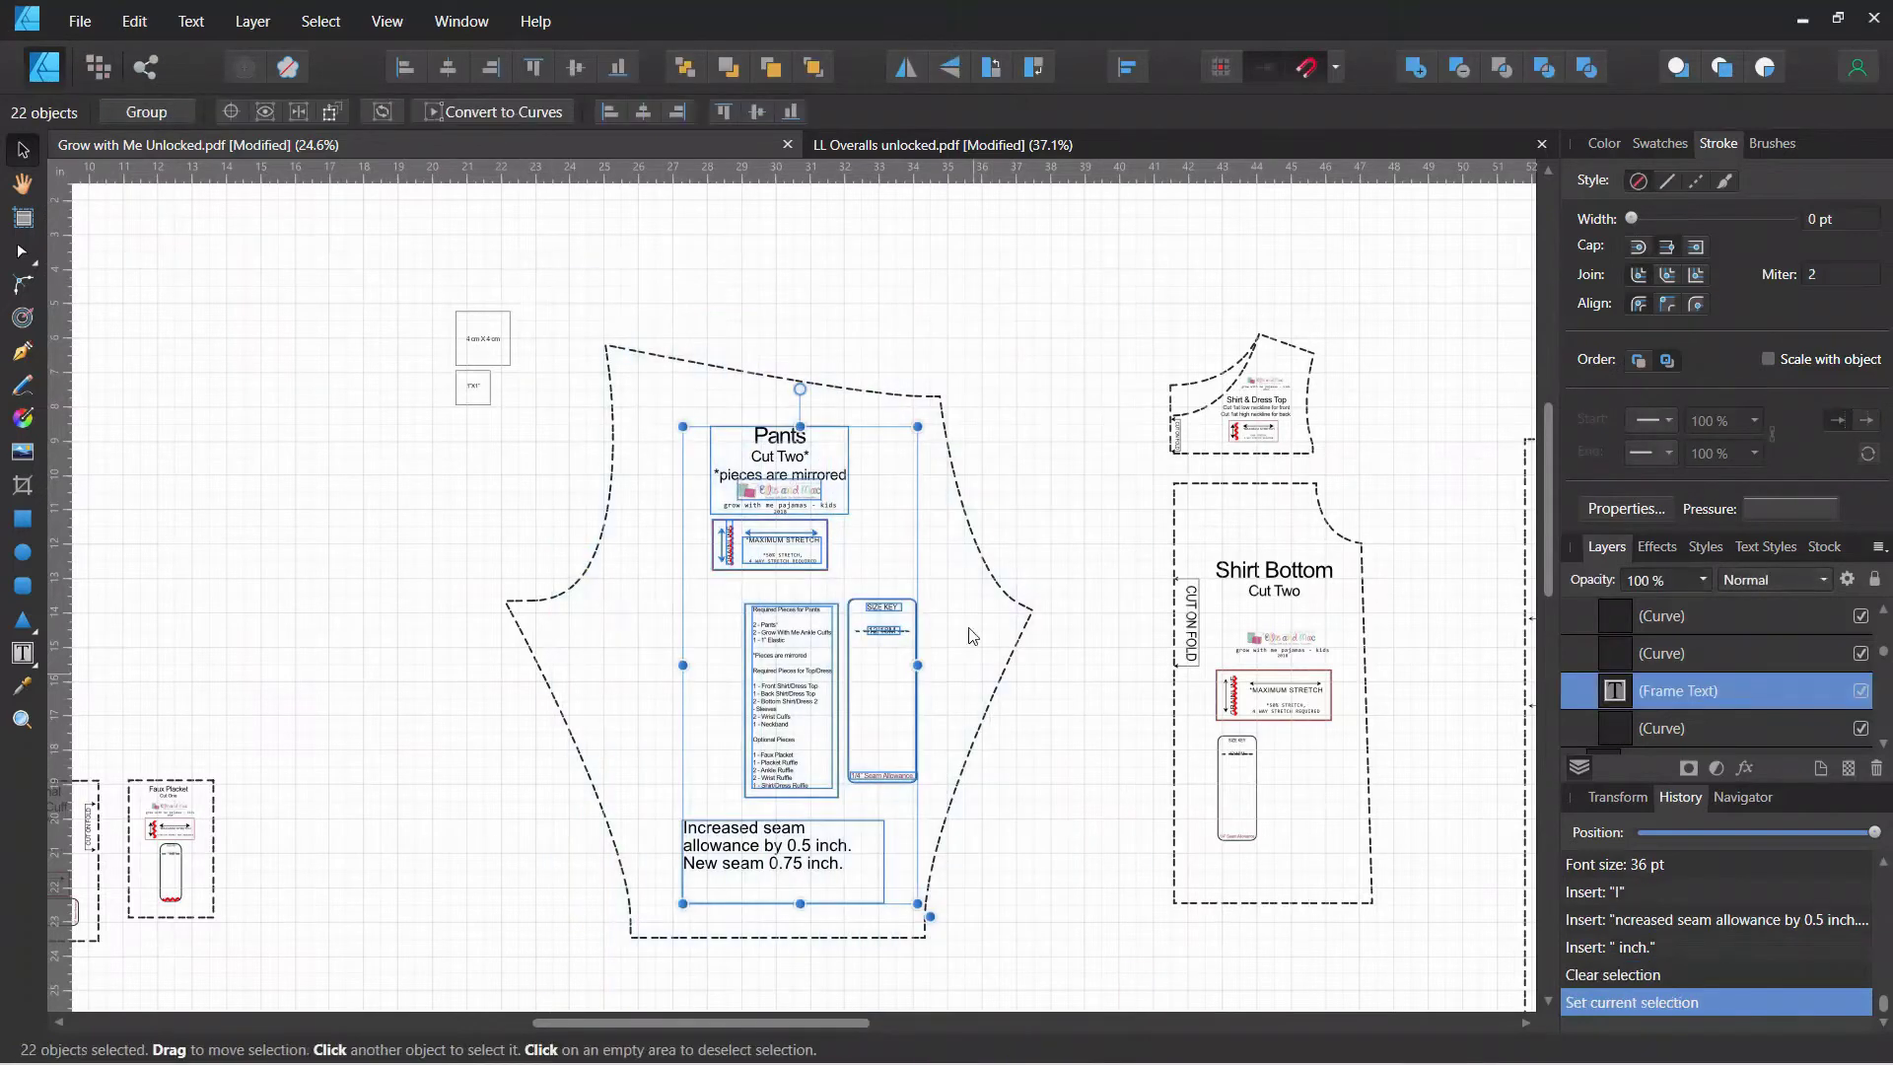
pyautogui.keyDown('shift'); pyautogui.click(980, 553); pyautogui.keyUp('shift')
pyautogui.moveTo(980, 553); pyautogui.dragTo(664, 570)
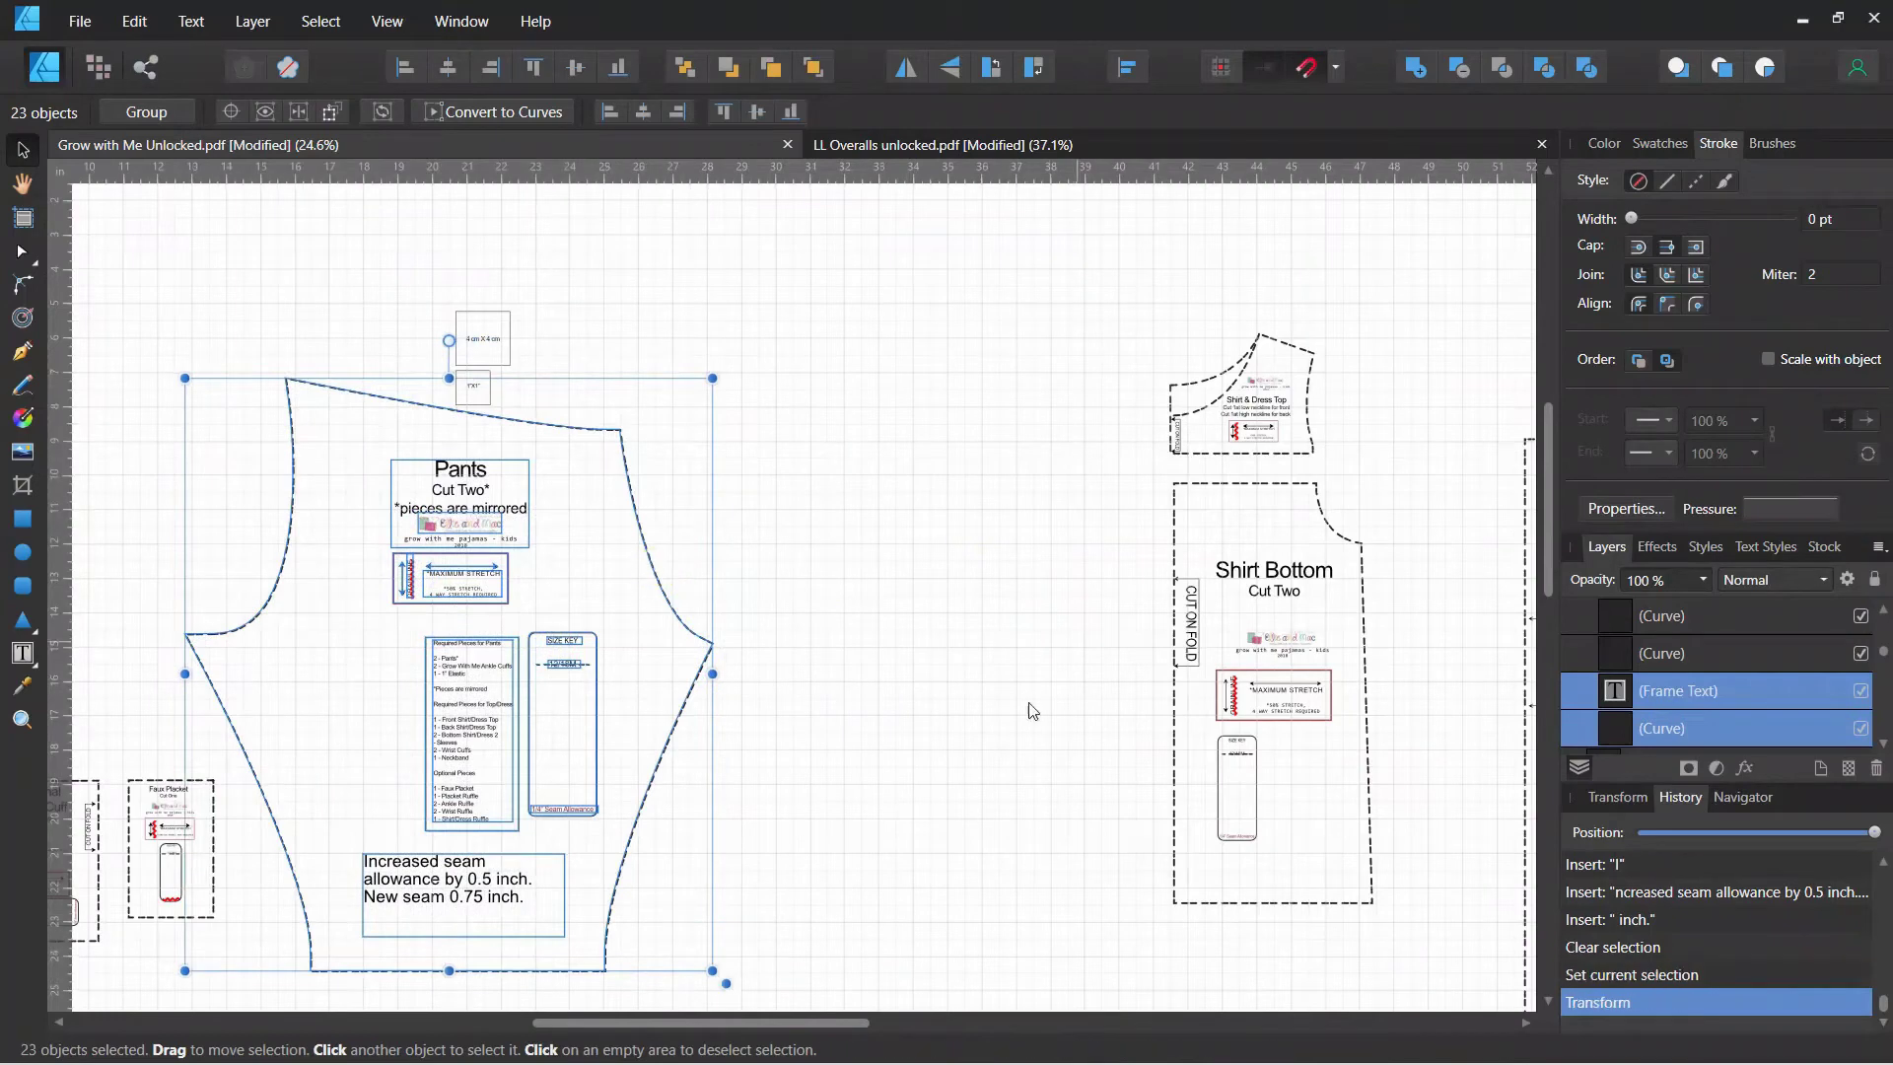
# - Scroll down to the Shirt Bottom piece and select its outline
pyautogui.moveTo(818, 1014); pyautogui.dragTo(982, 967)
pyautogui.scroll(-3, 877, 548)
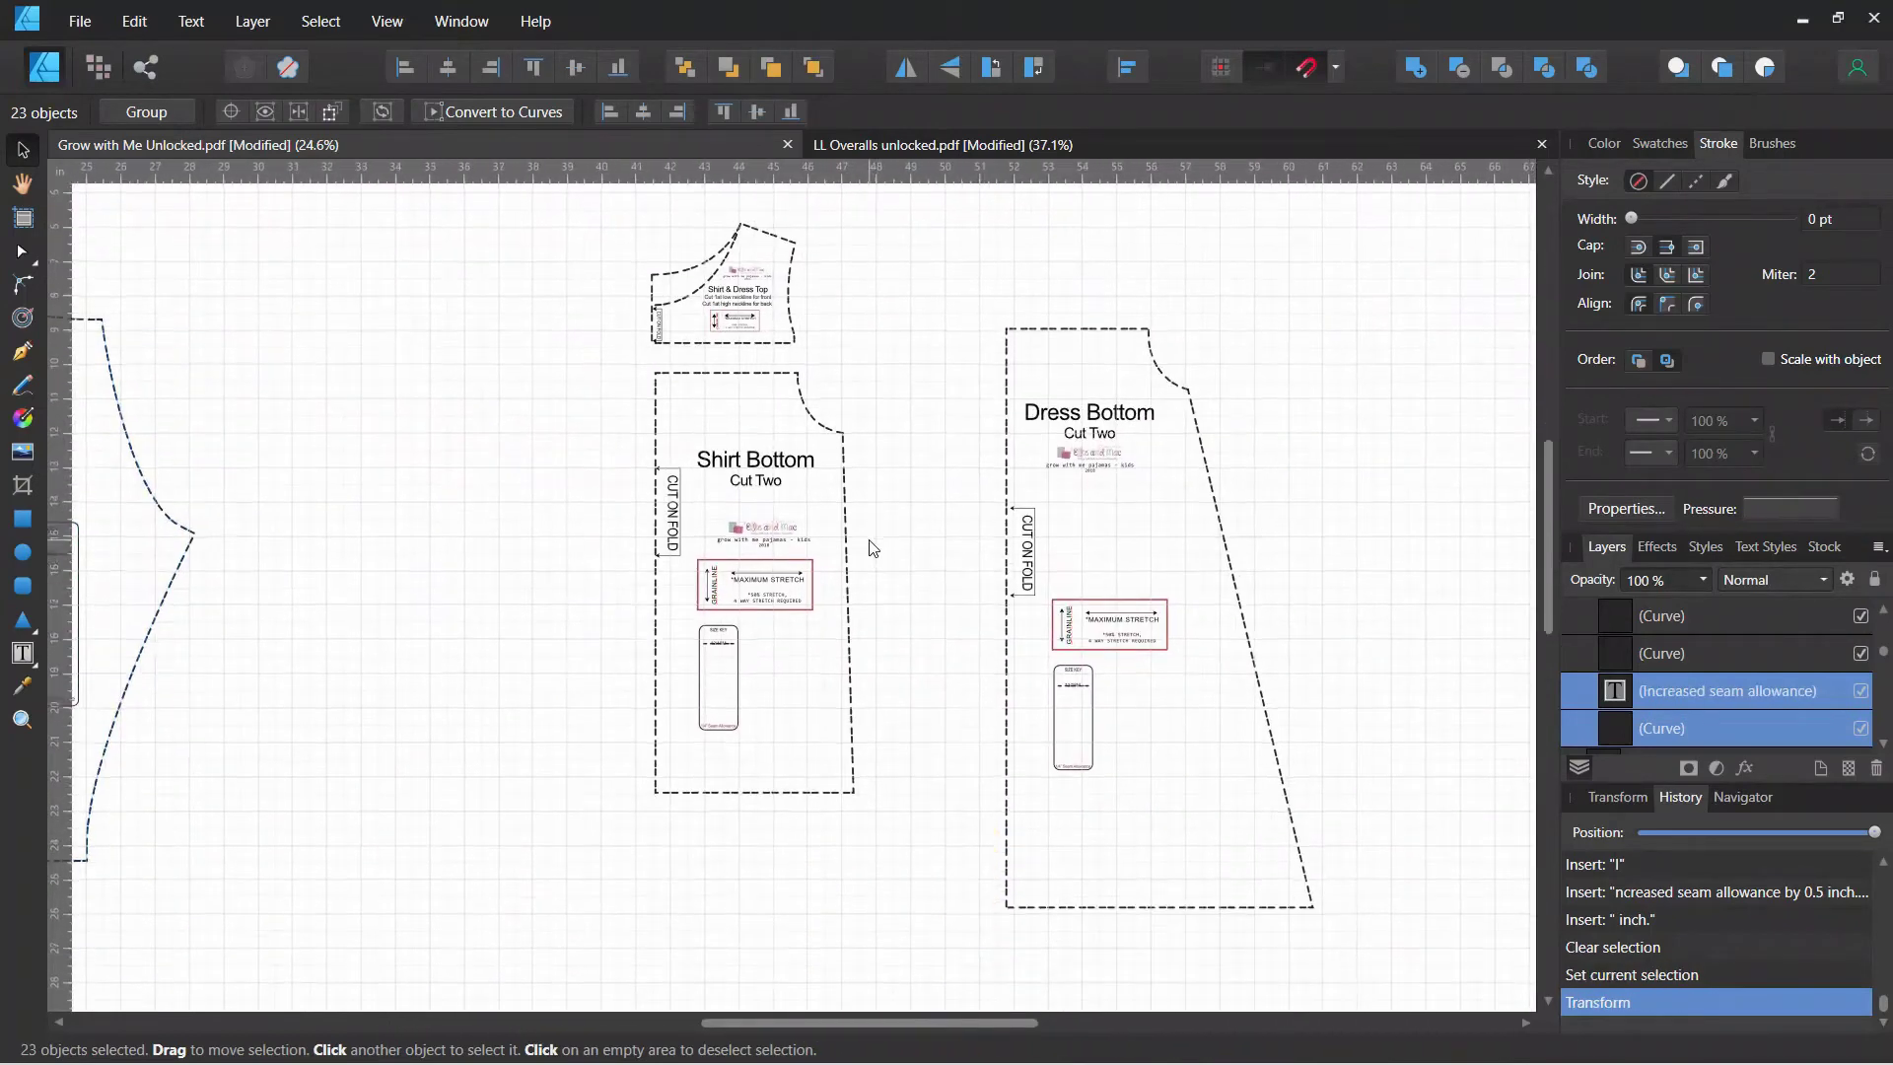
pyautogui.click(704, 337)
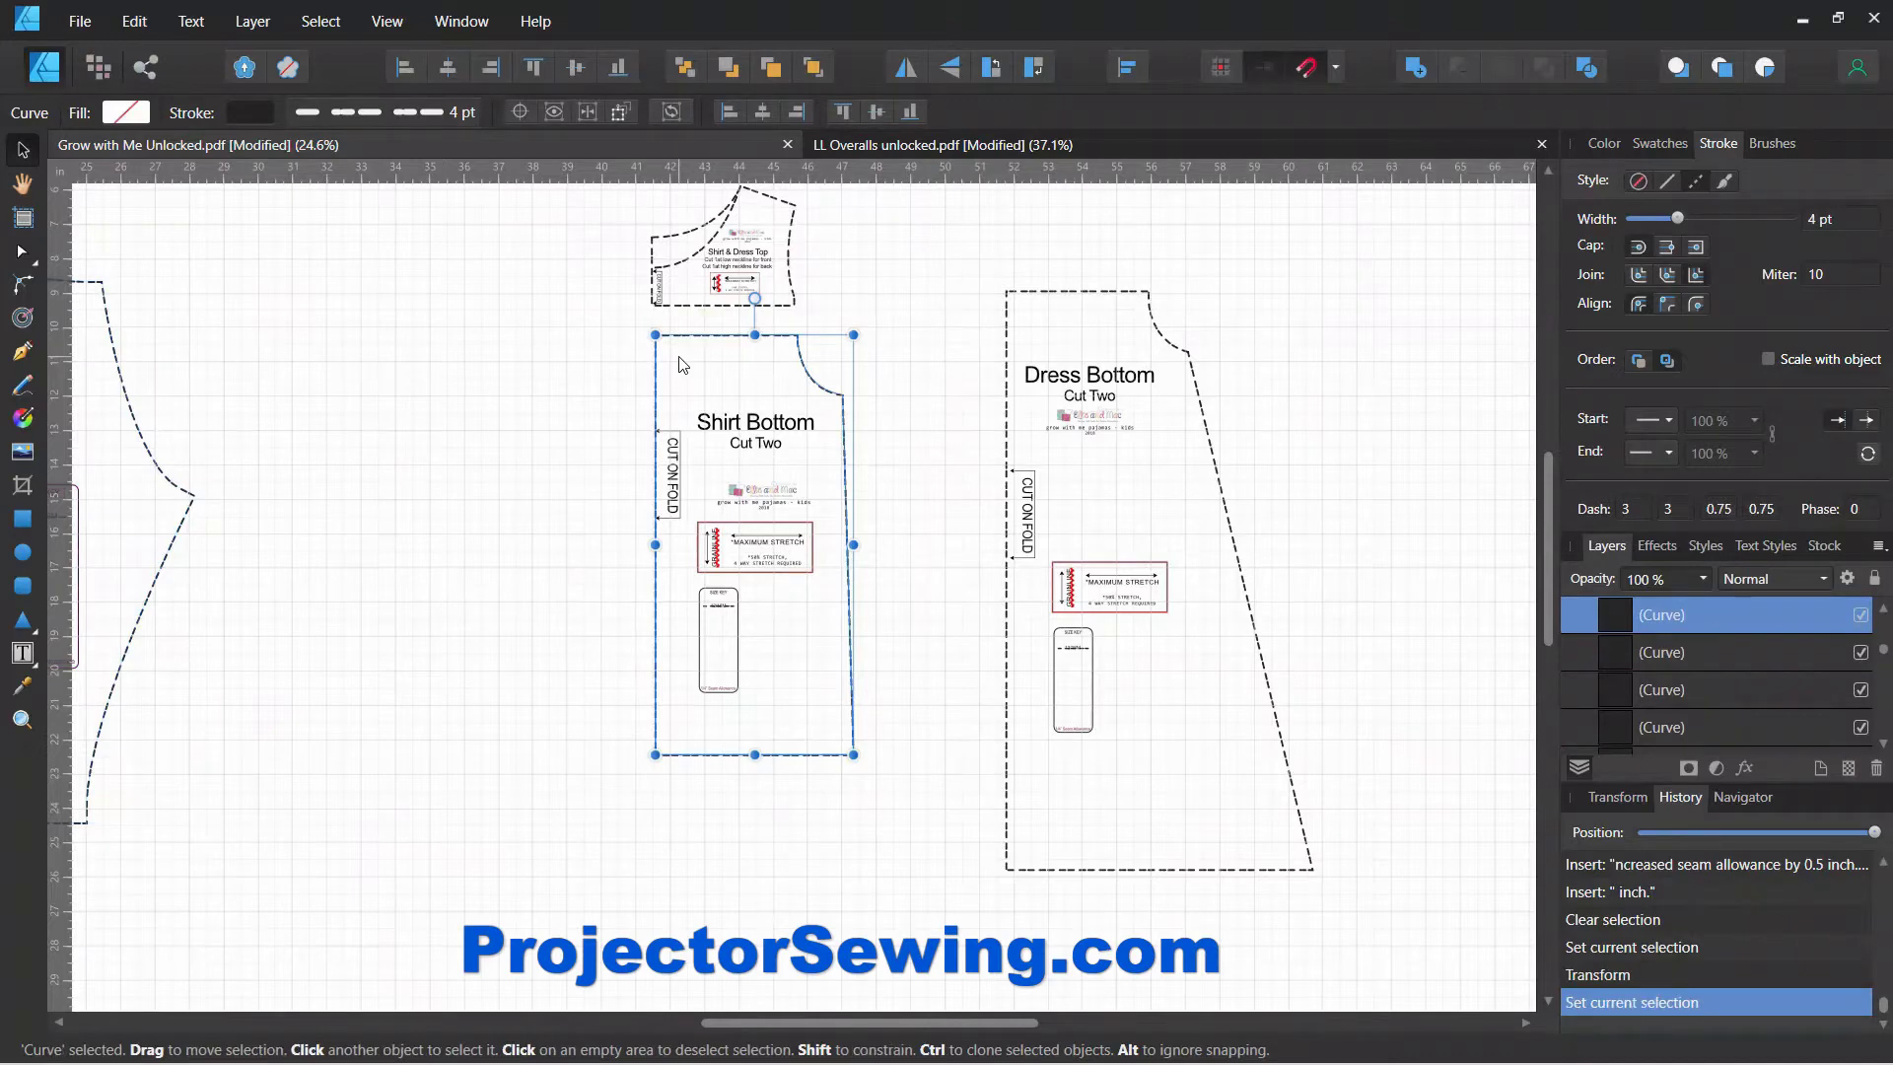
# - Duplicate and horizontally flip the Shirt Bottom outline, set it against the fold edge, select both halves
pyautogui.hotkey('ctrl', 'j')
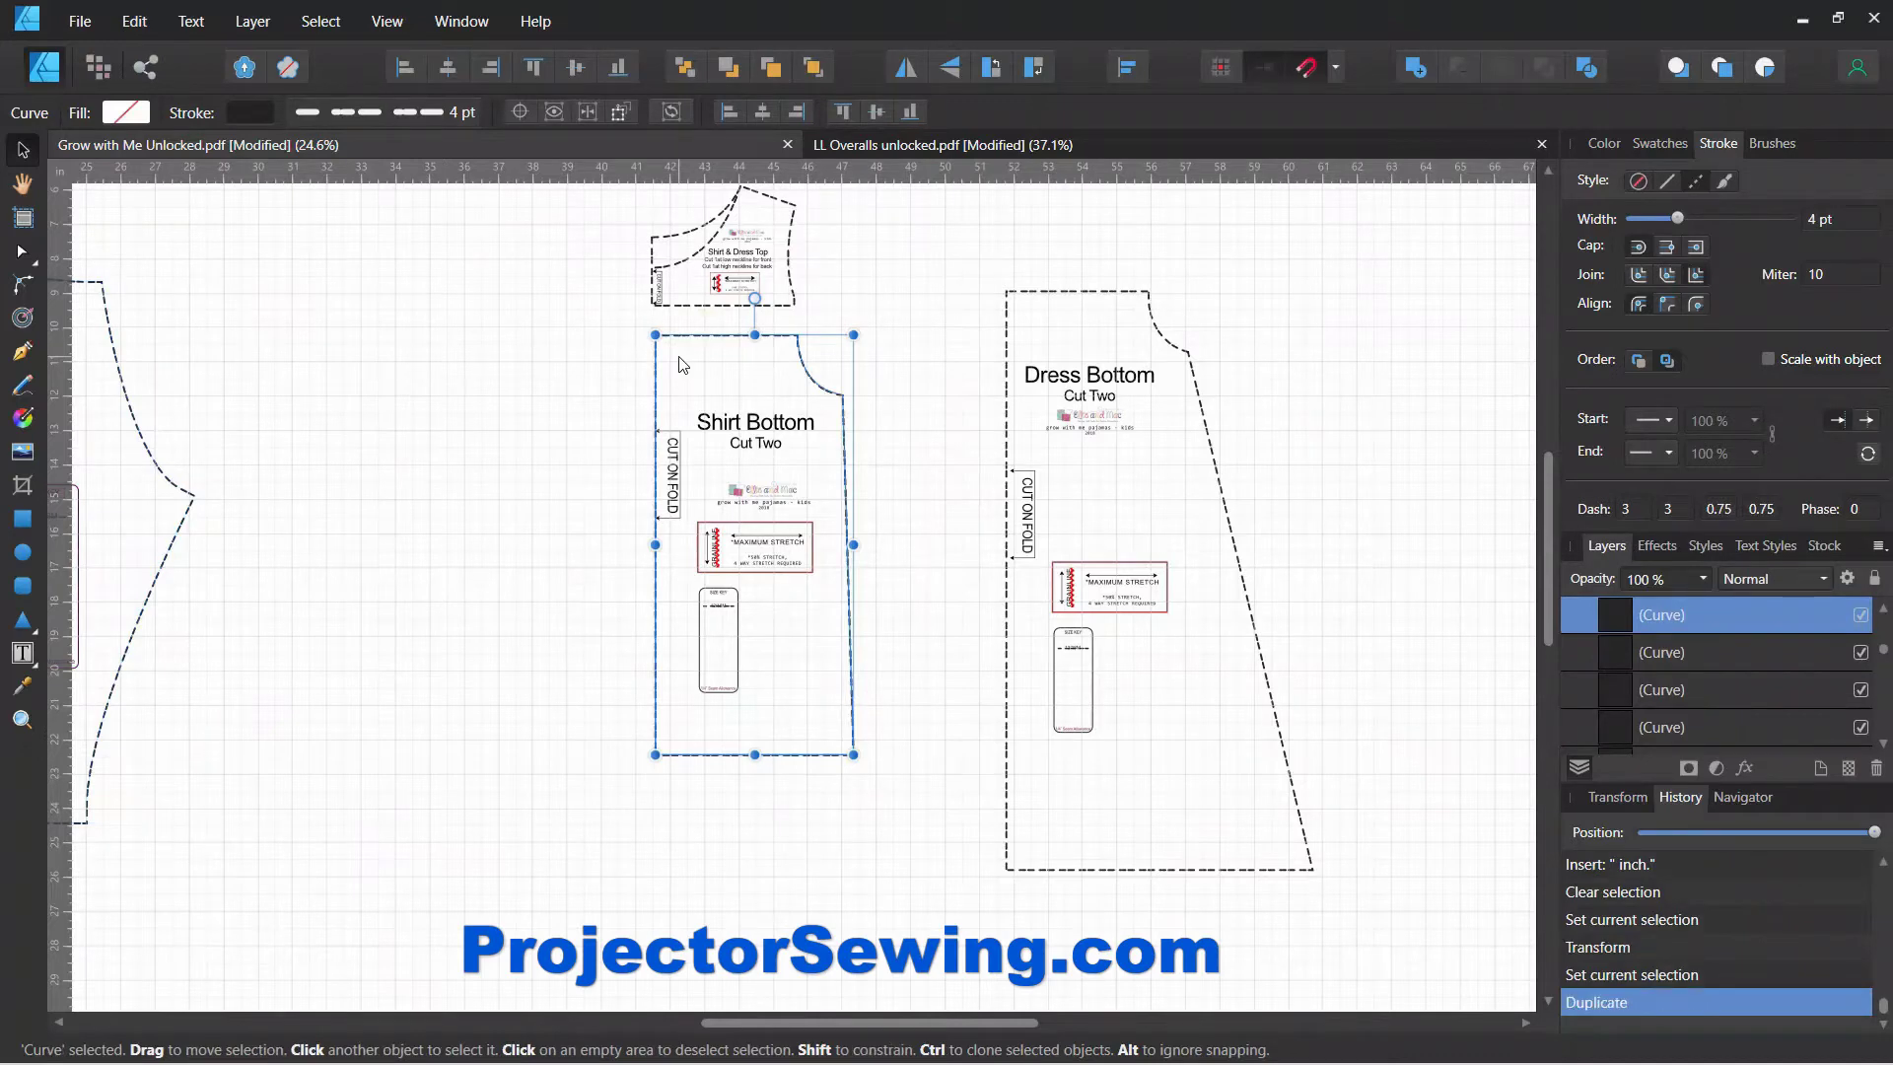
pyautogui.click(903, 71)
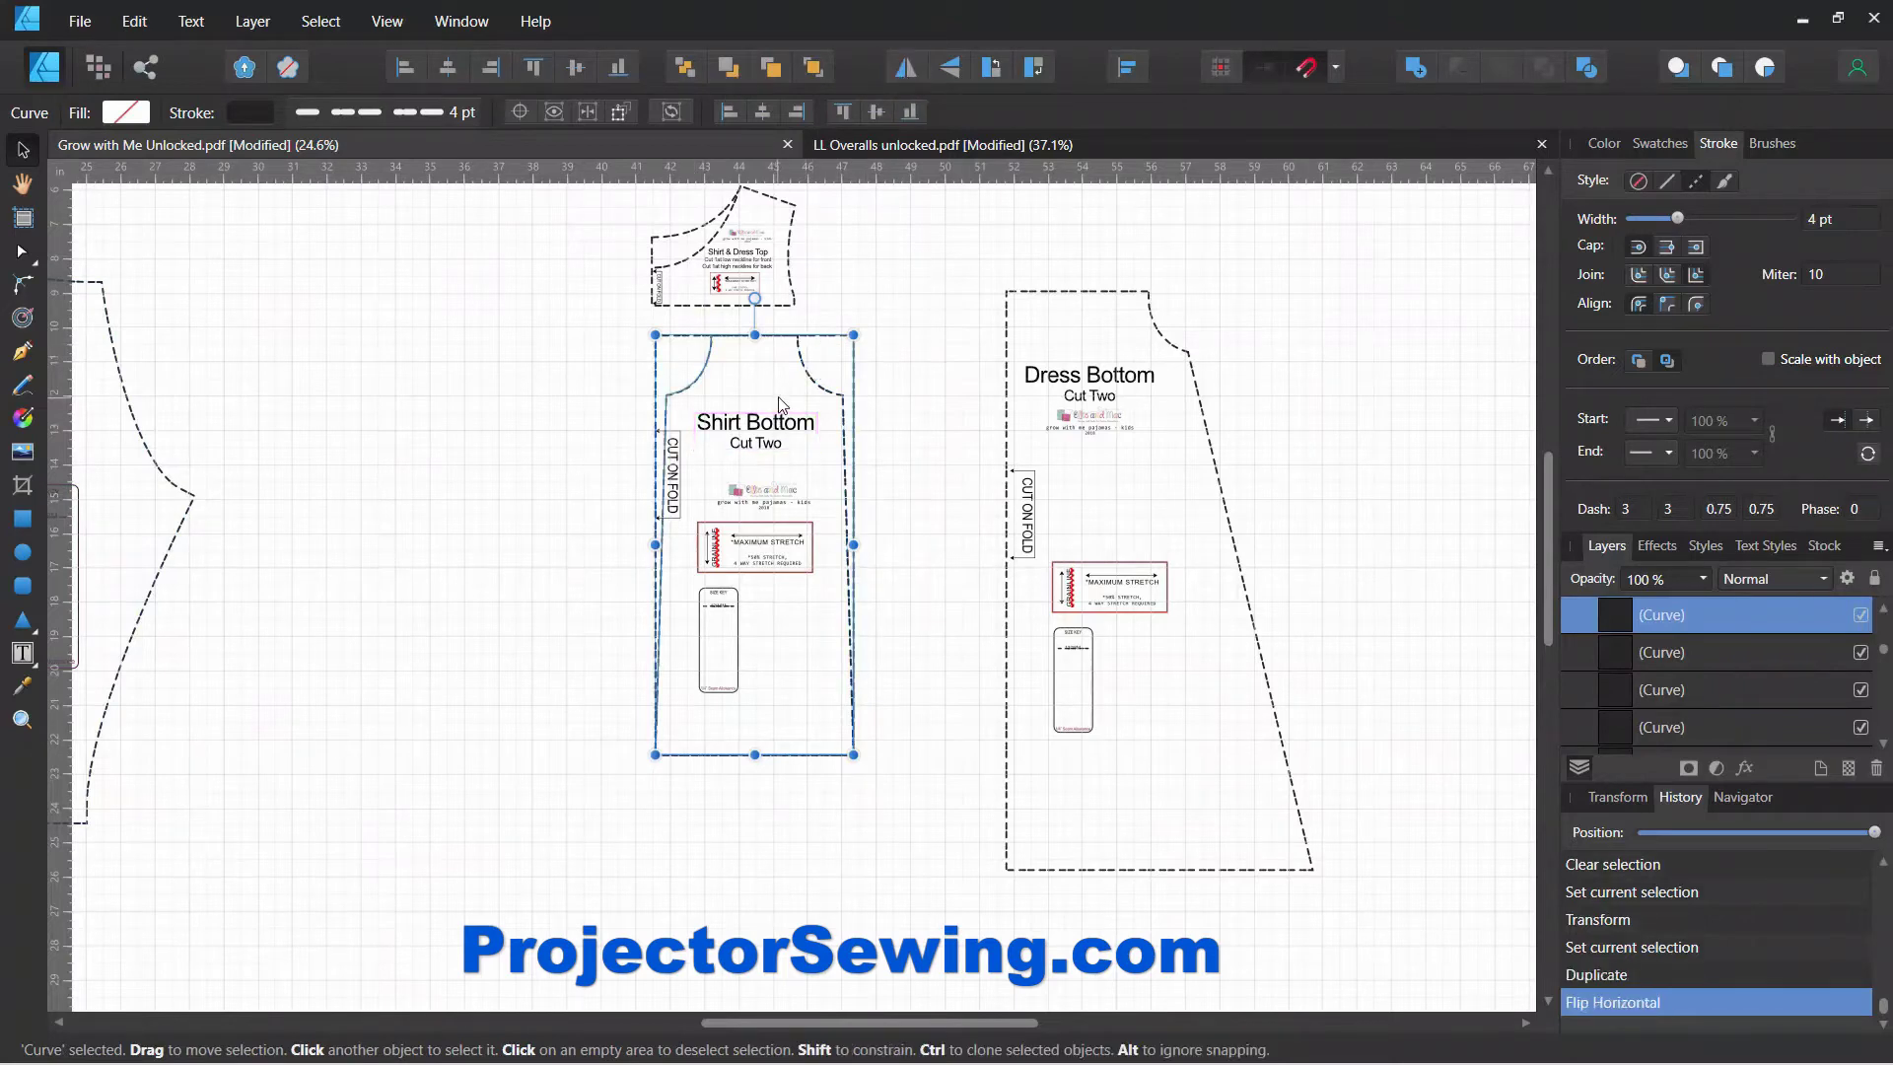
pyautogui.moveTo(779, 395); pyautogui.dragTo(582, 392)
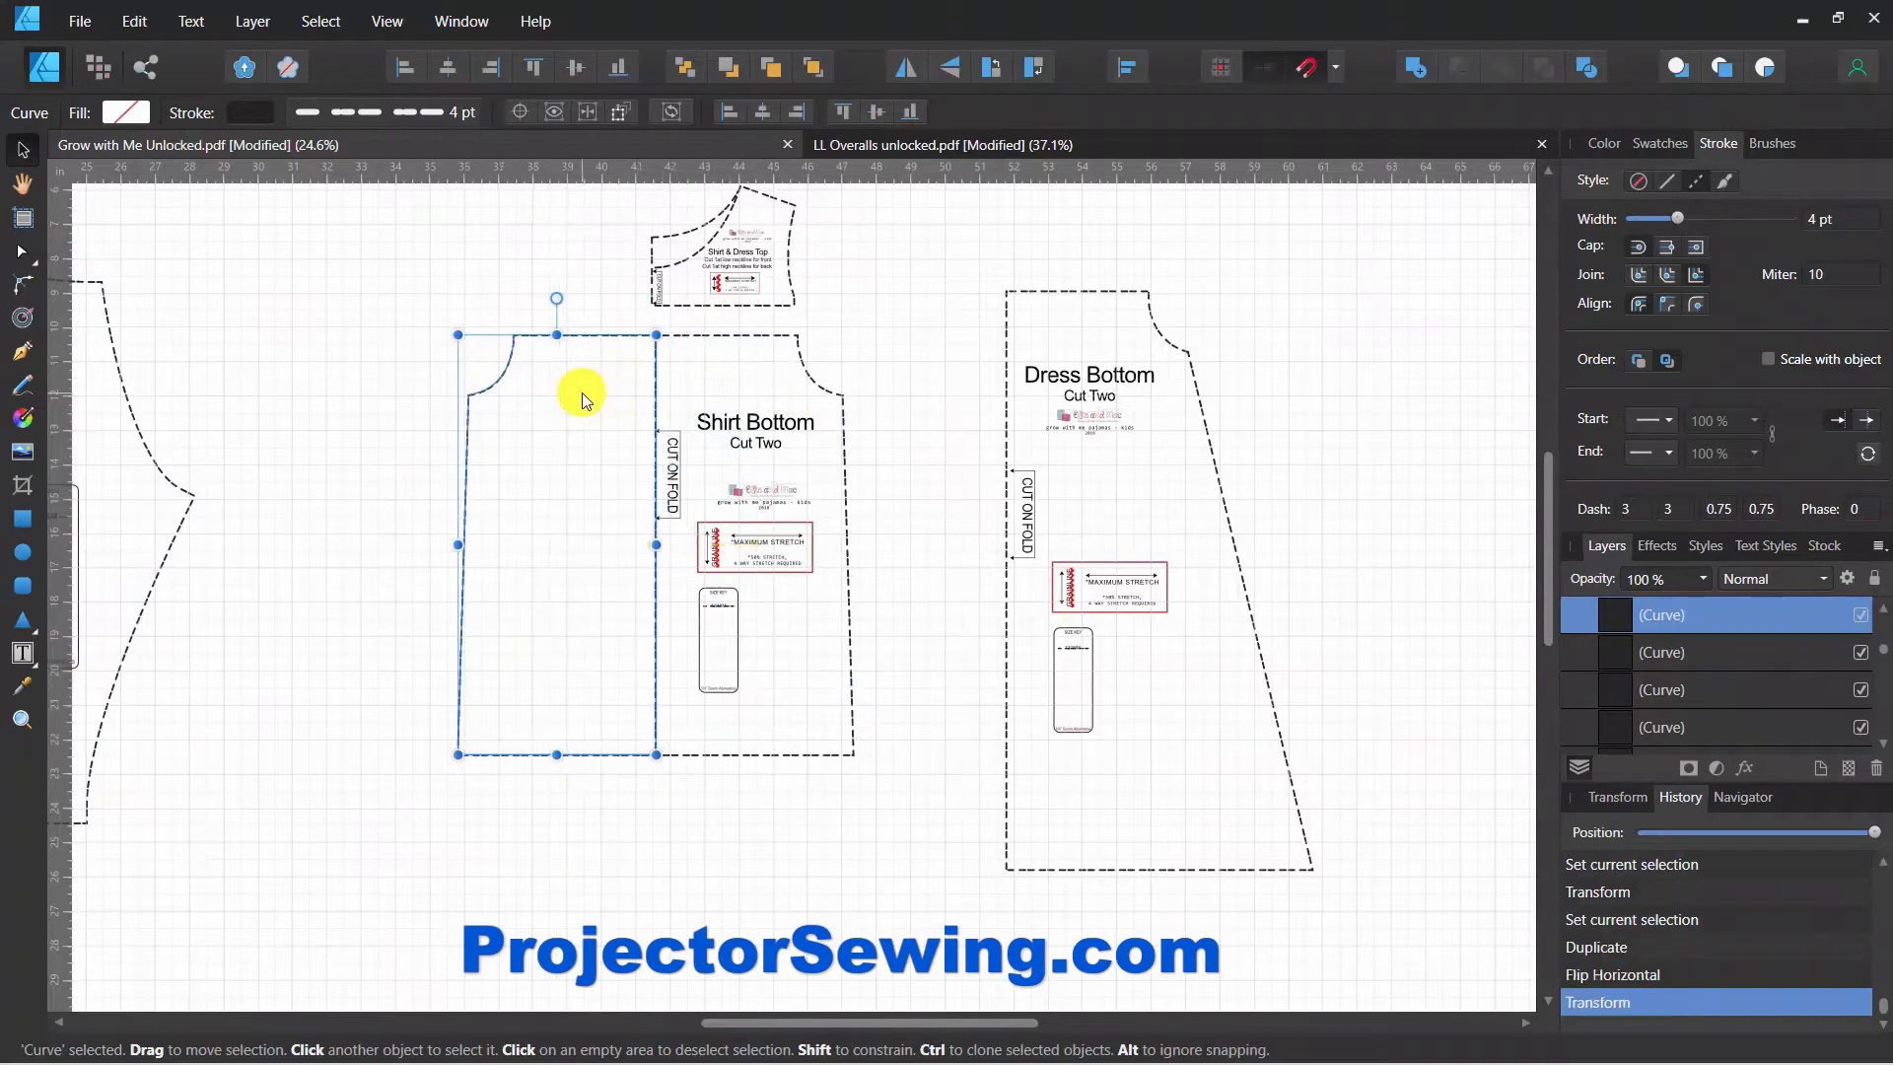
pyautogui.click(854, 318)
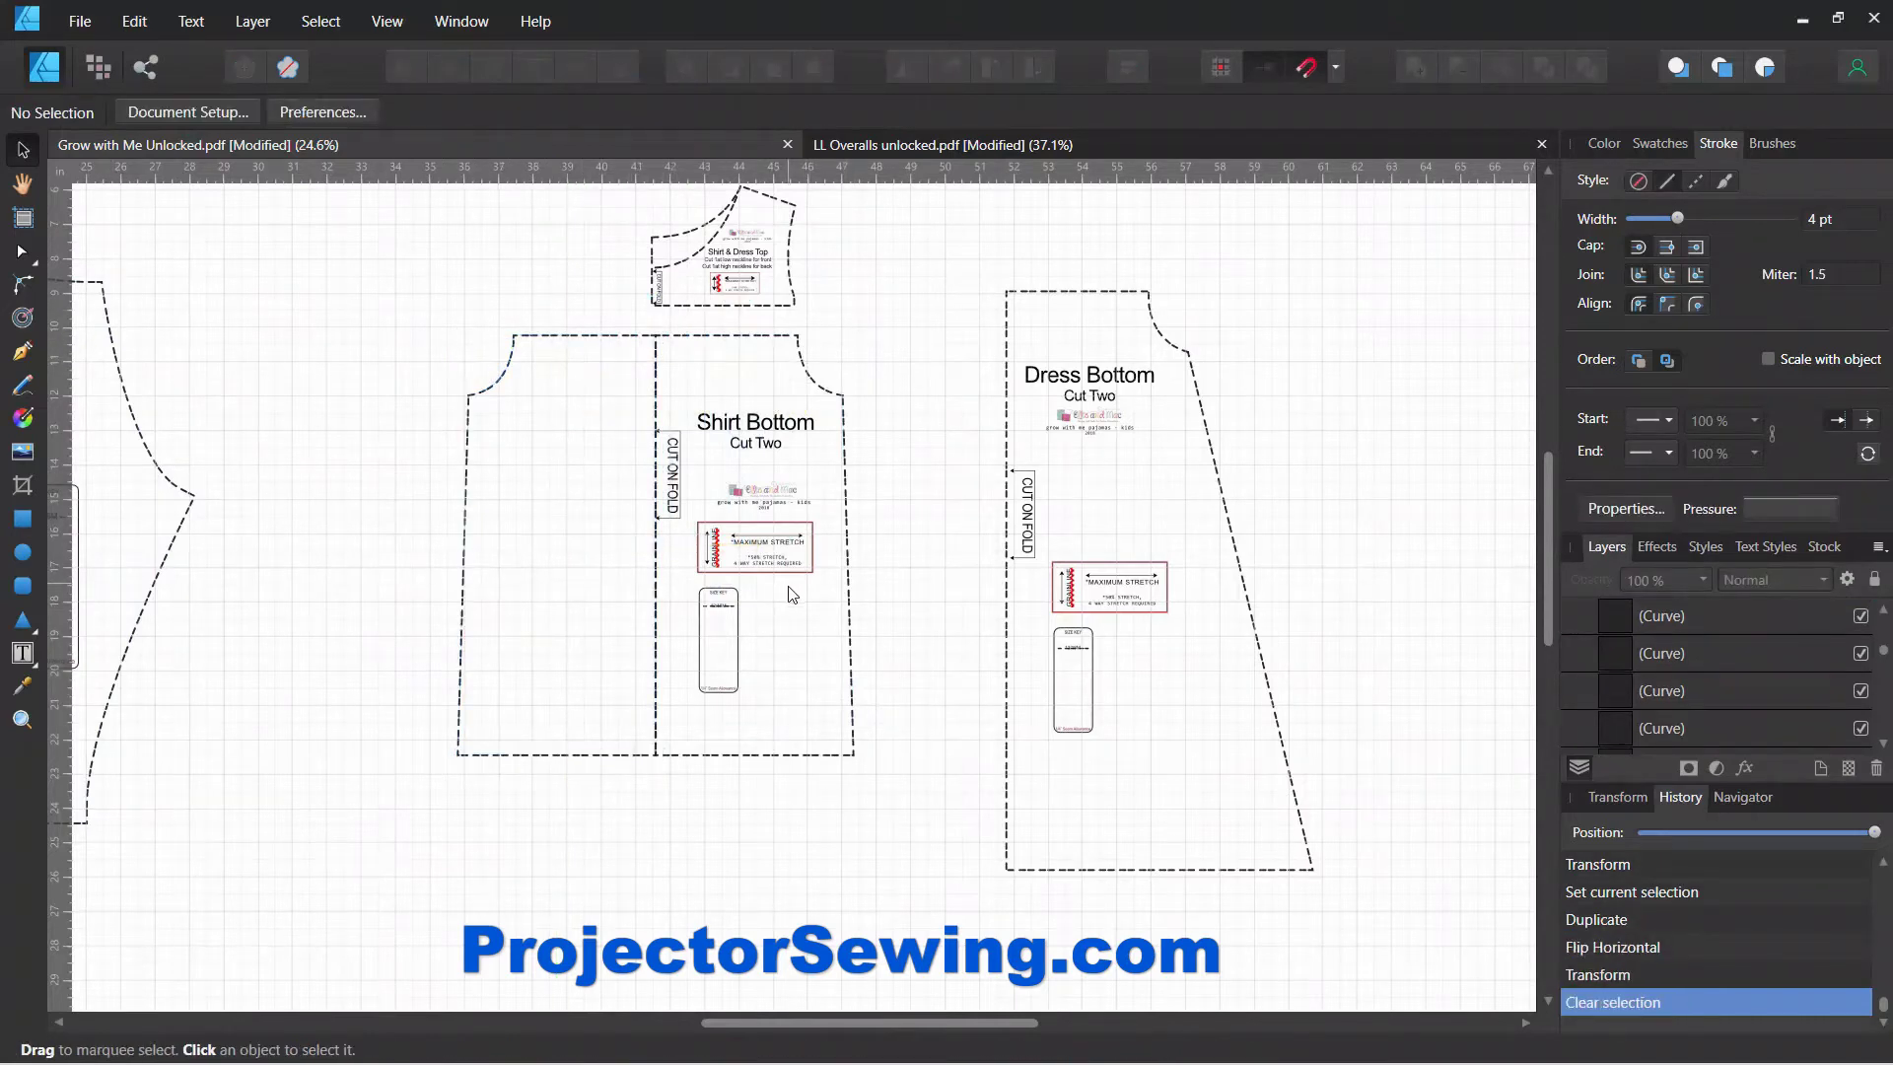
pyautogui.click(543, 336)
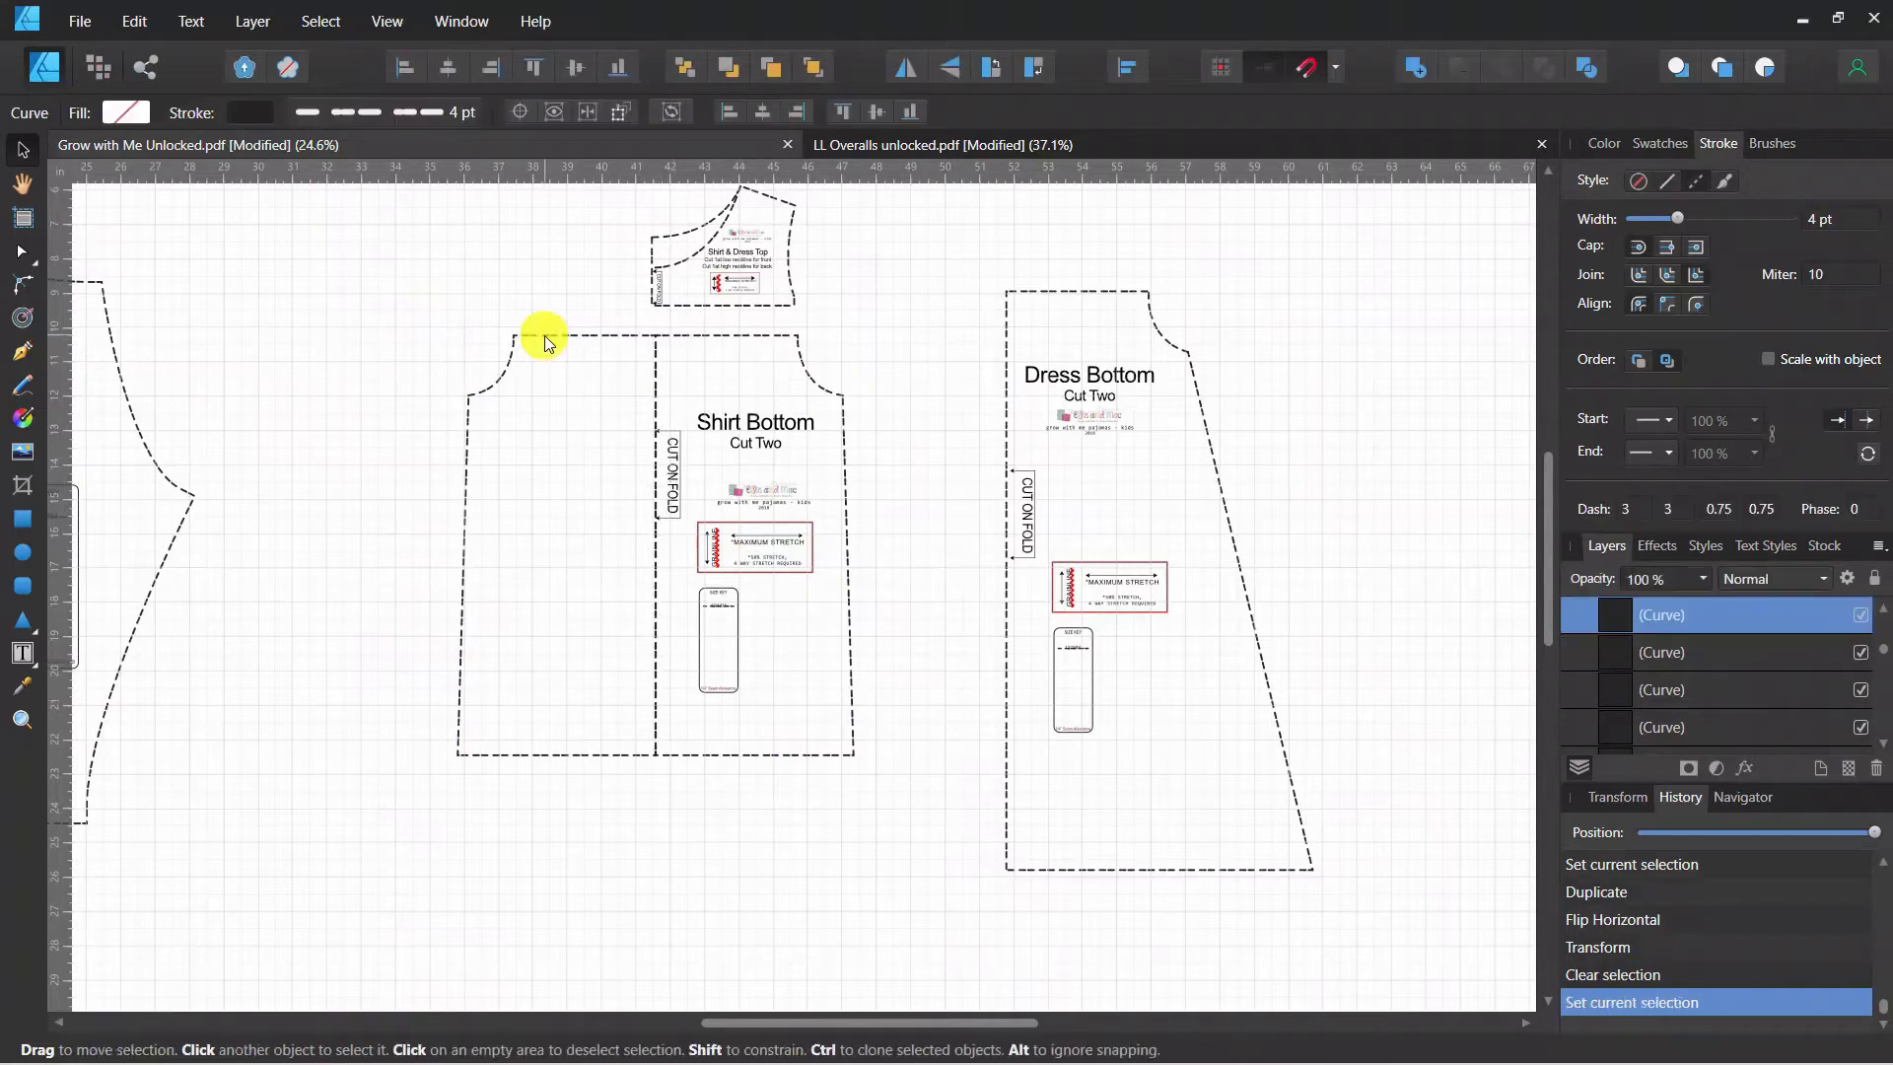
pyautogui.keyDown('shift'); pyautogui.click(739, 335); pyautogui.keyUp('shift')
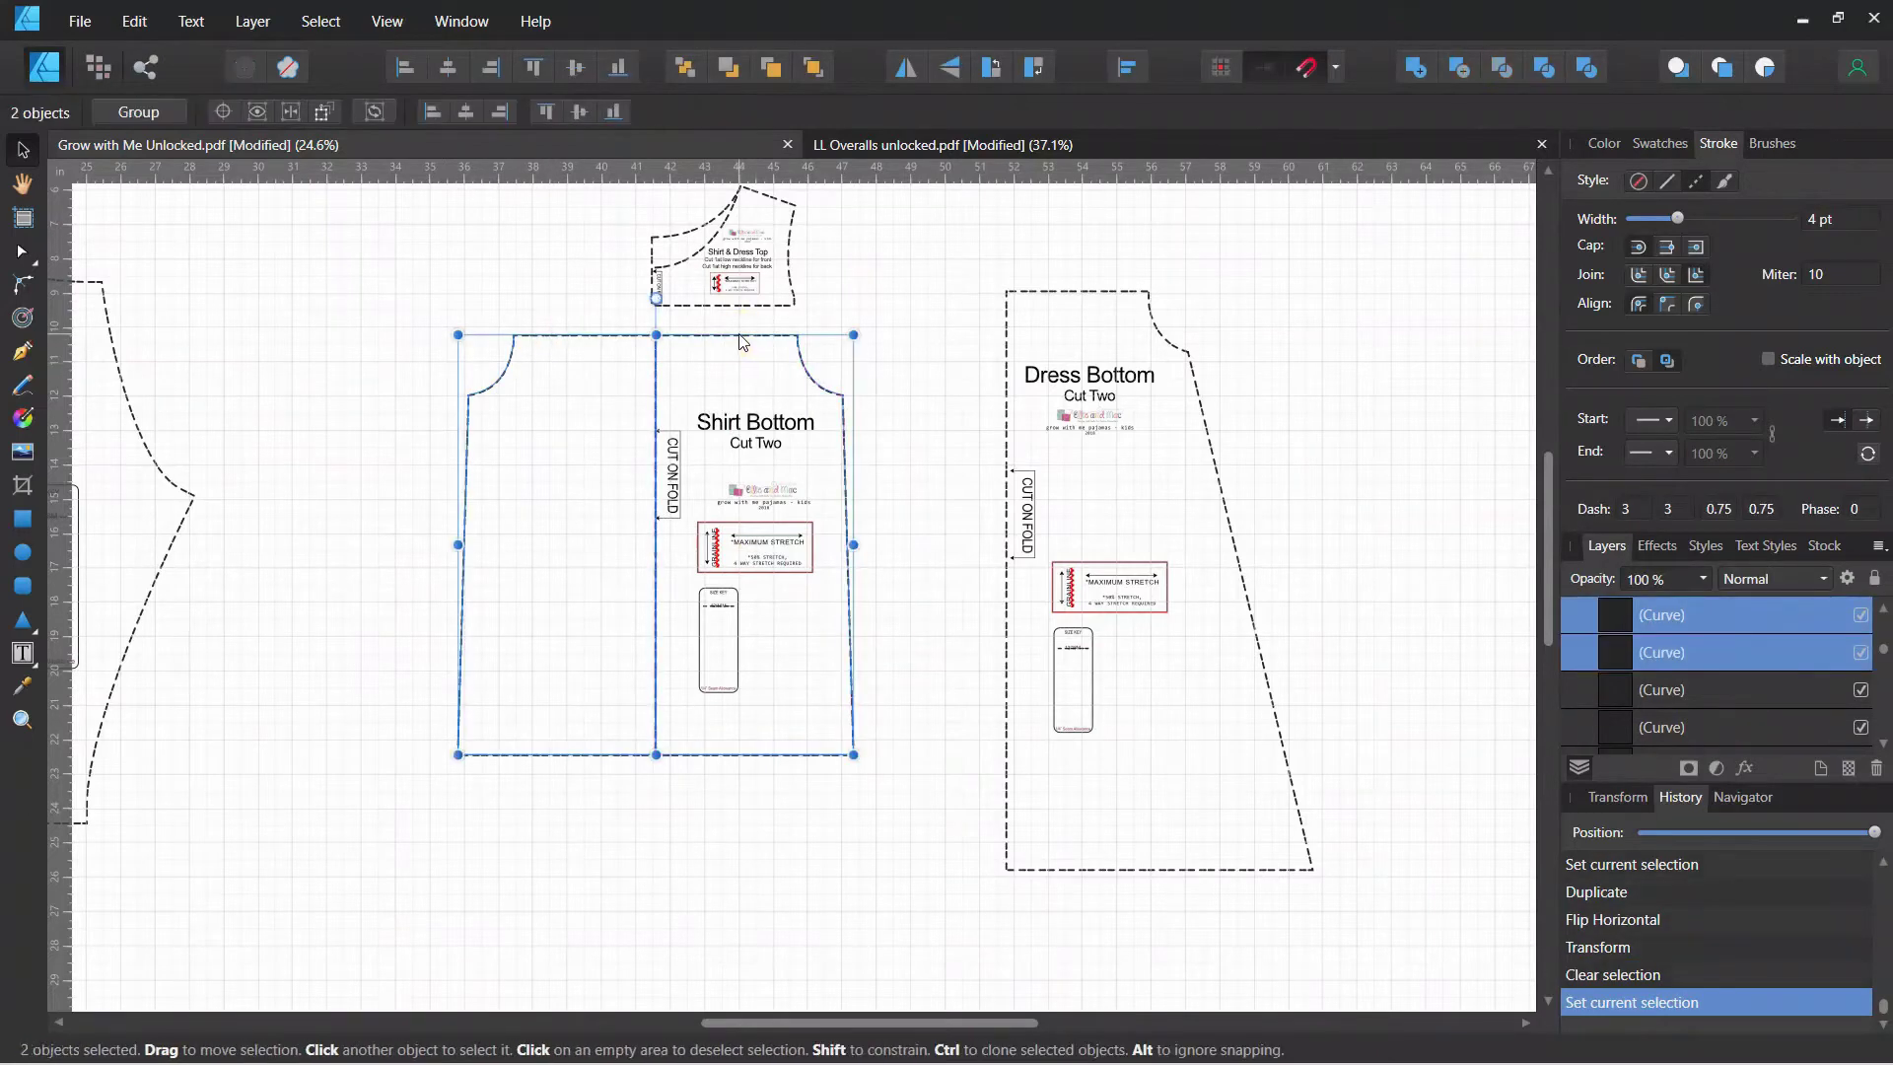
# - Group both Shirt Bottom halves with Ctrl+G, then trial a 0.5 in contour and undo it
pyautogui.hotkey('ctrl', 'g')
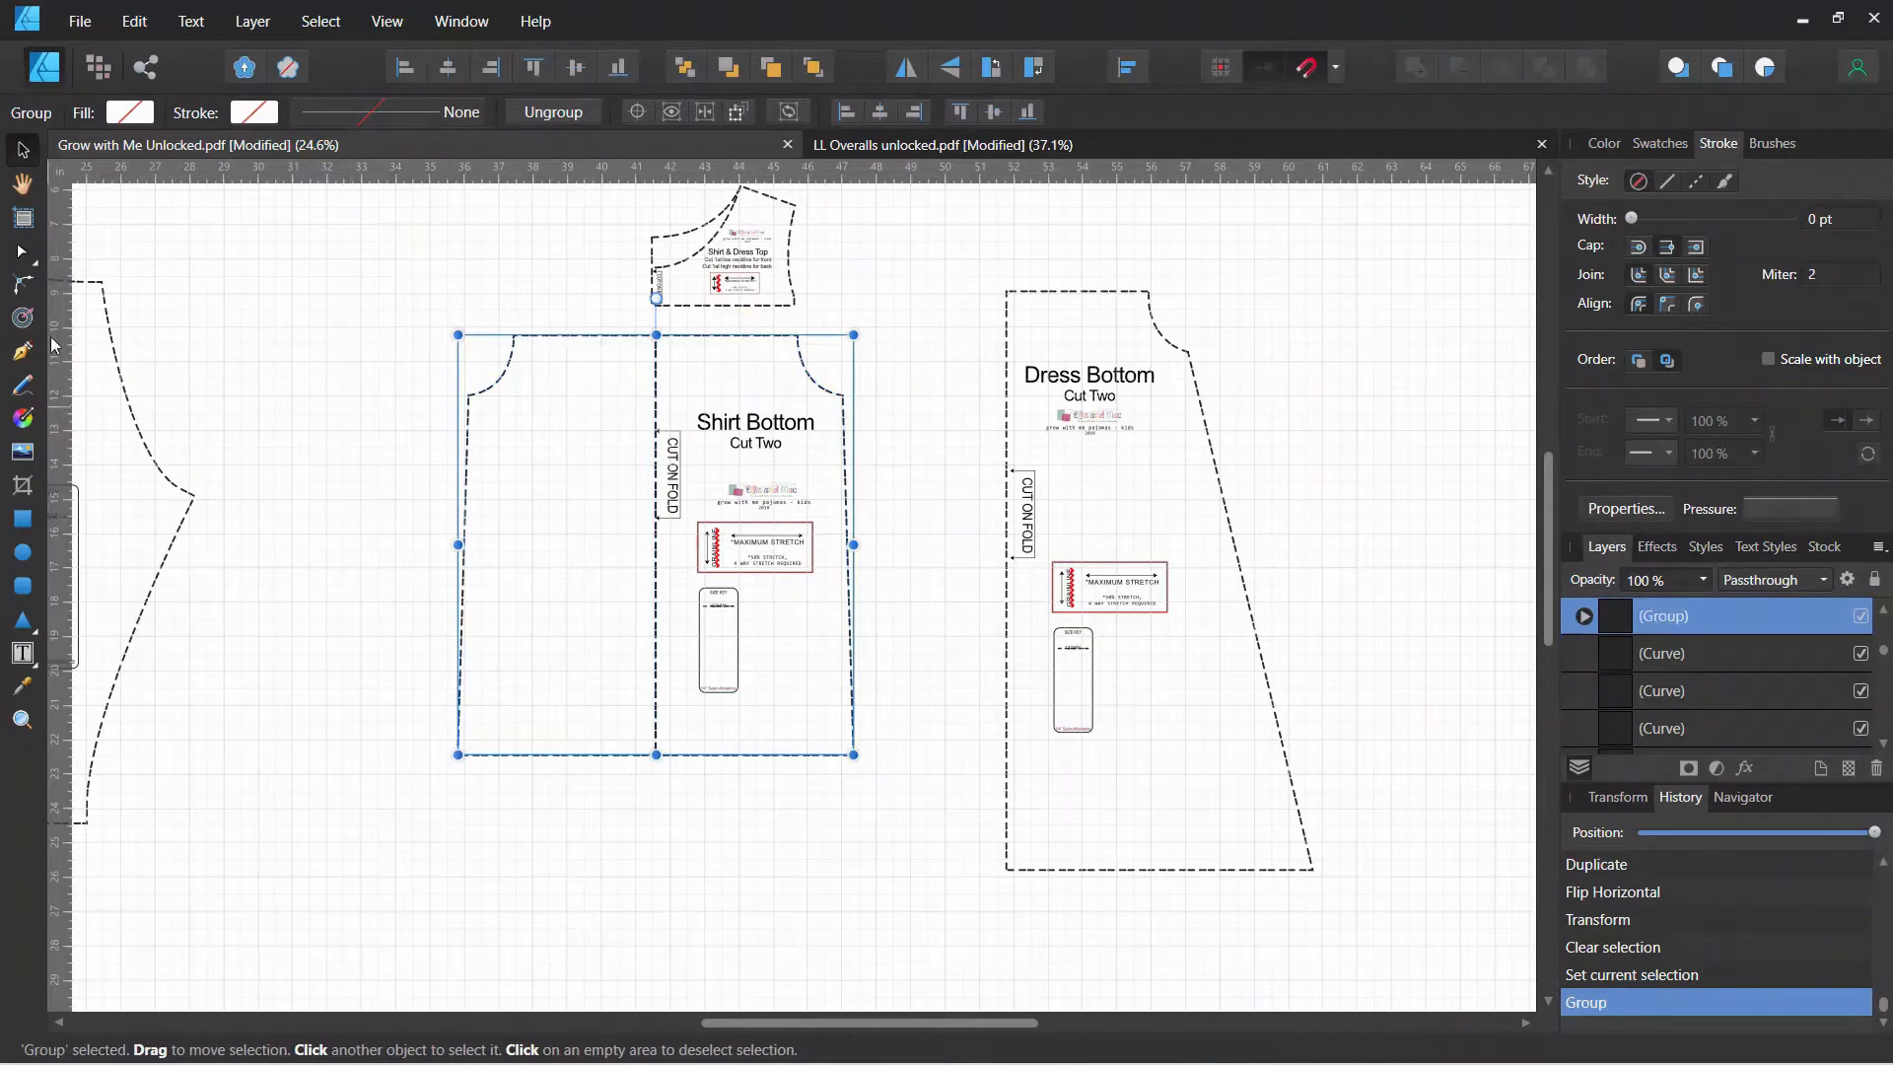
pyautogui.click(22, 317)
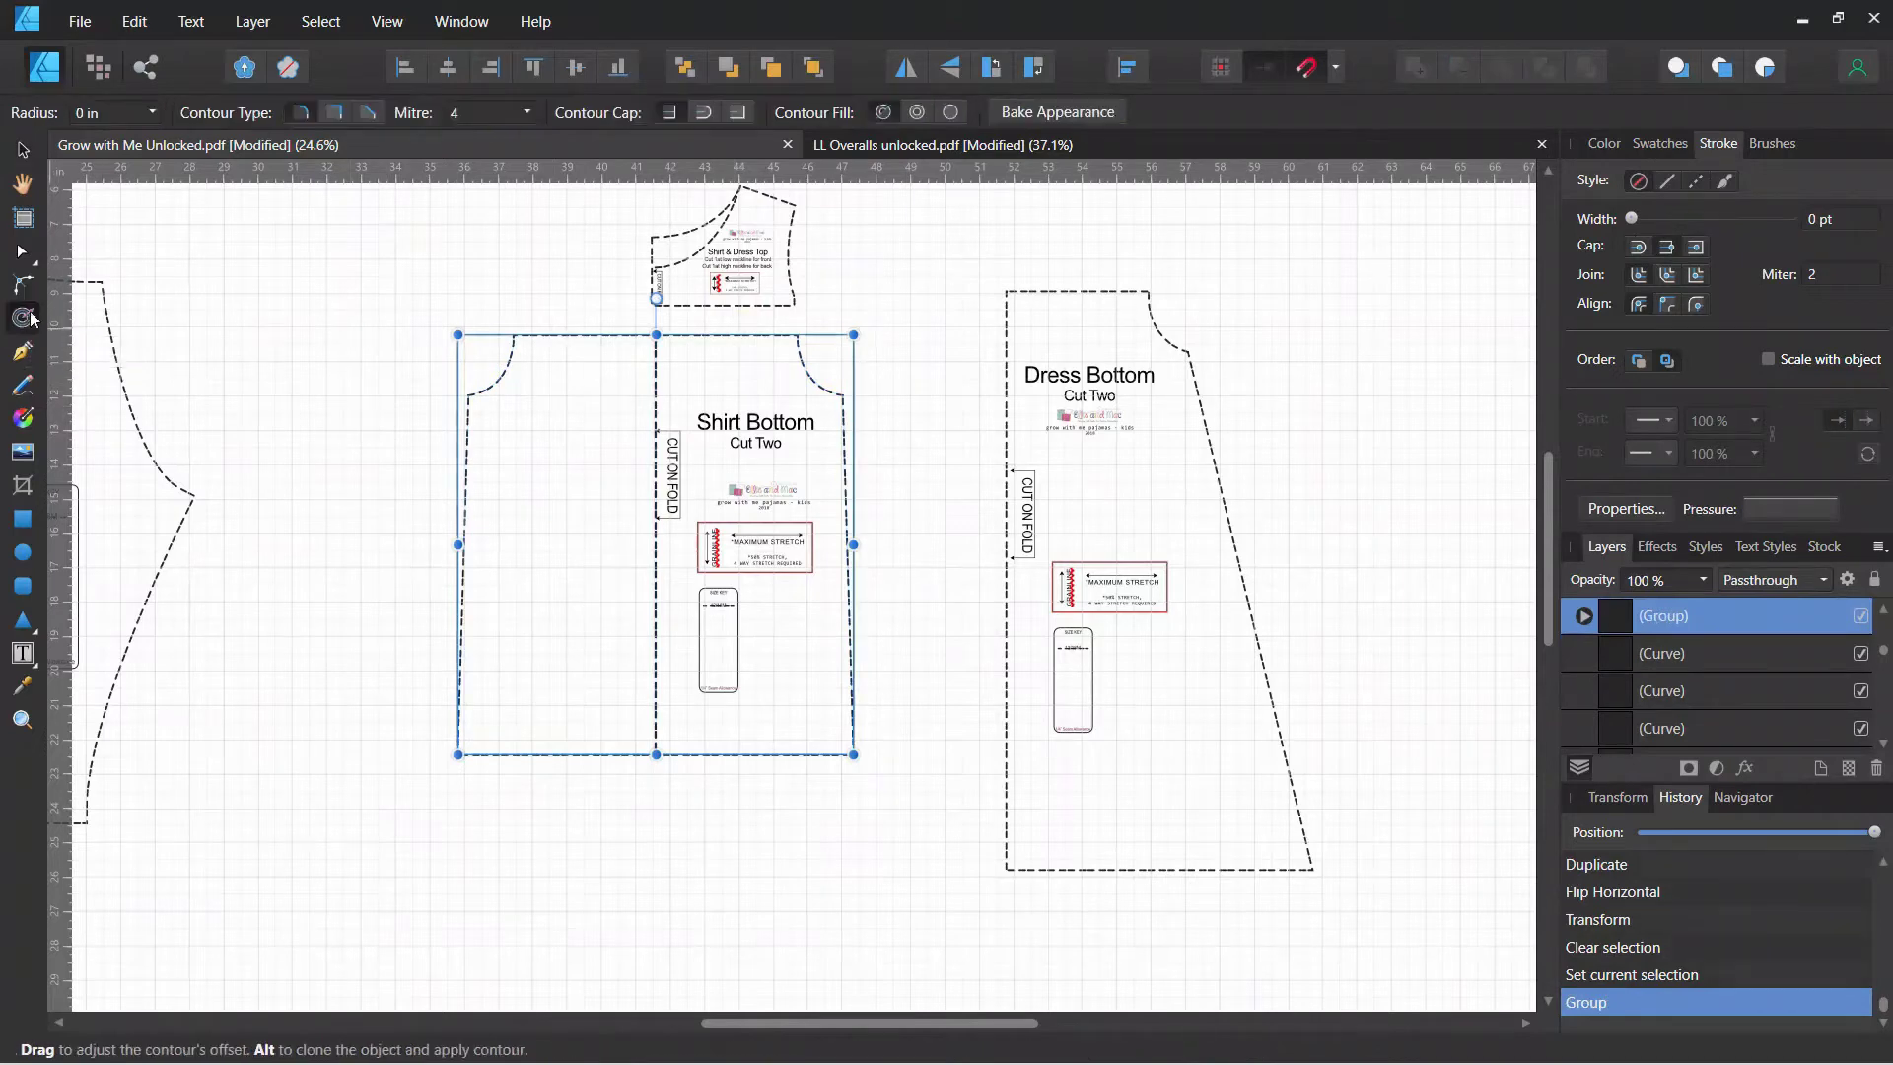
pyautogui.click(123, 110)
pyautogui.write('0.5')
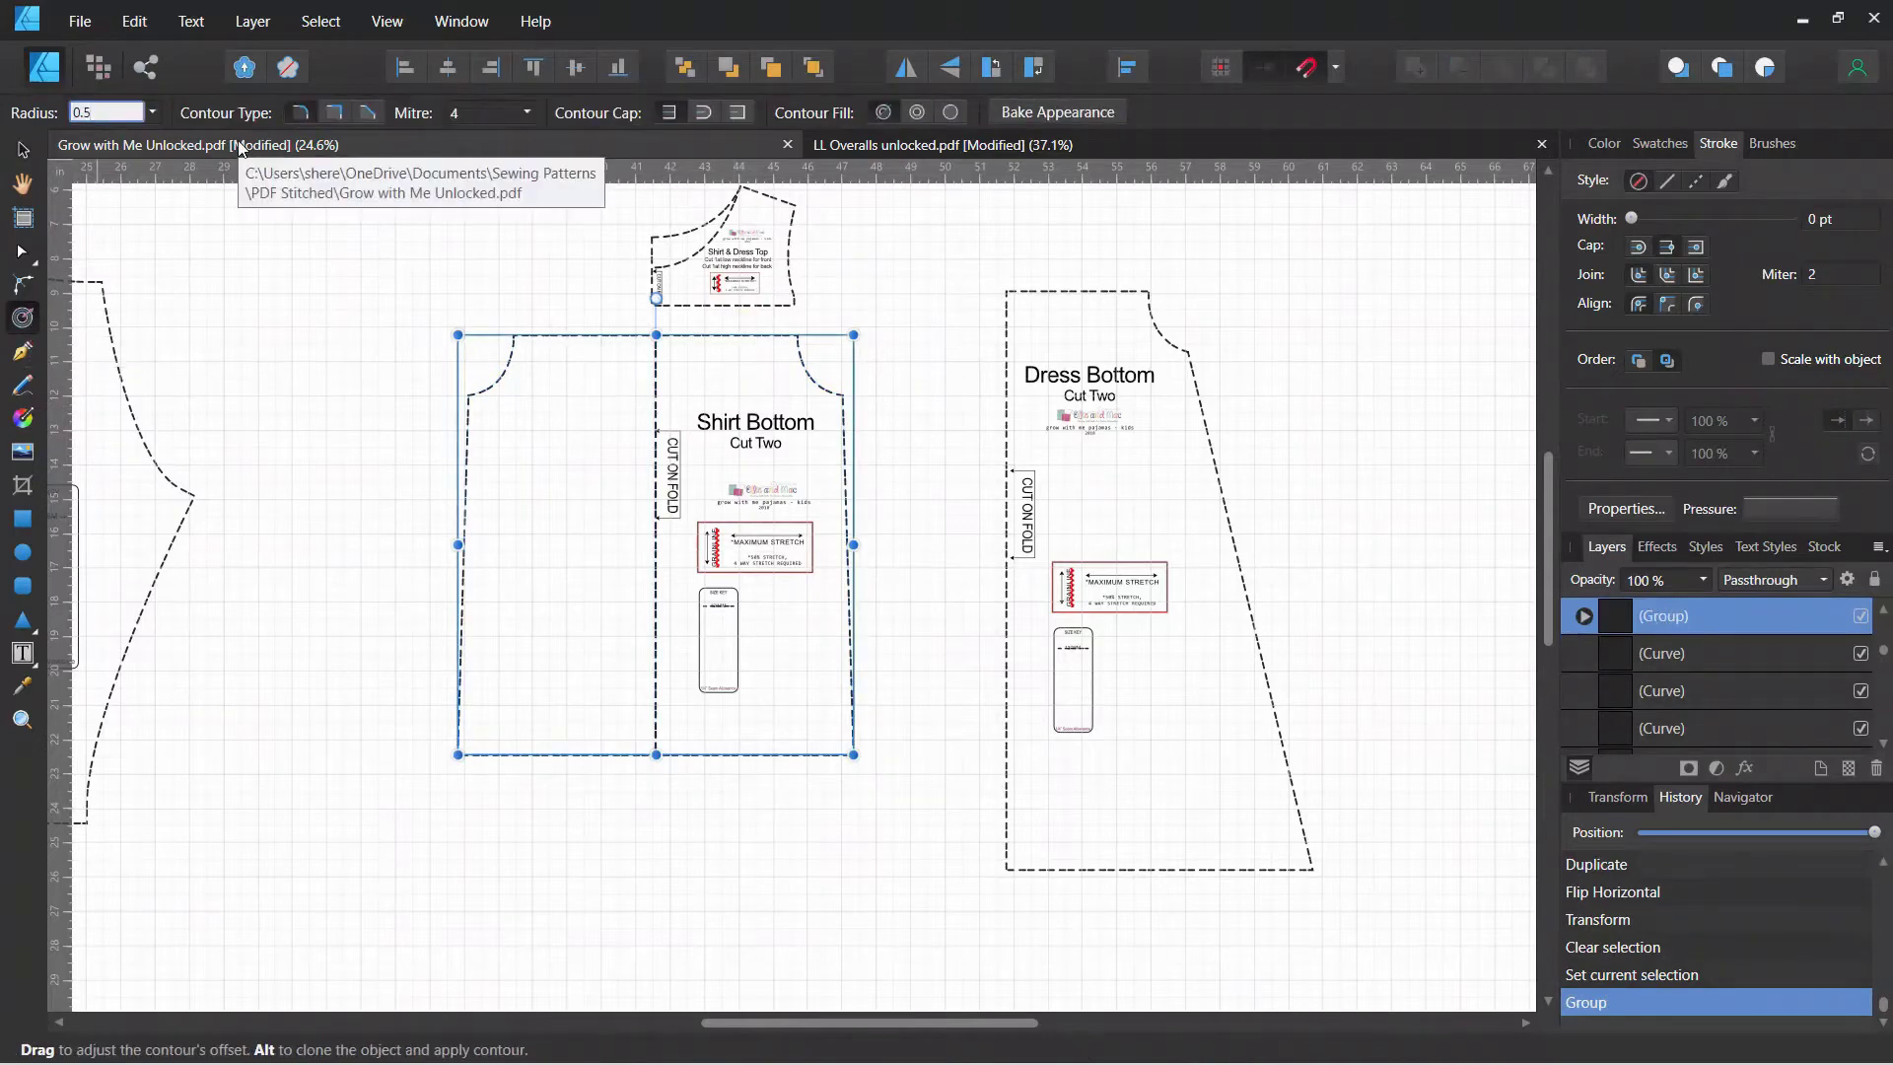
pyautogui.click(325, 110)
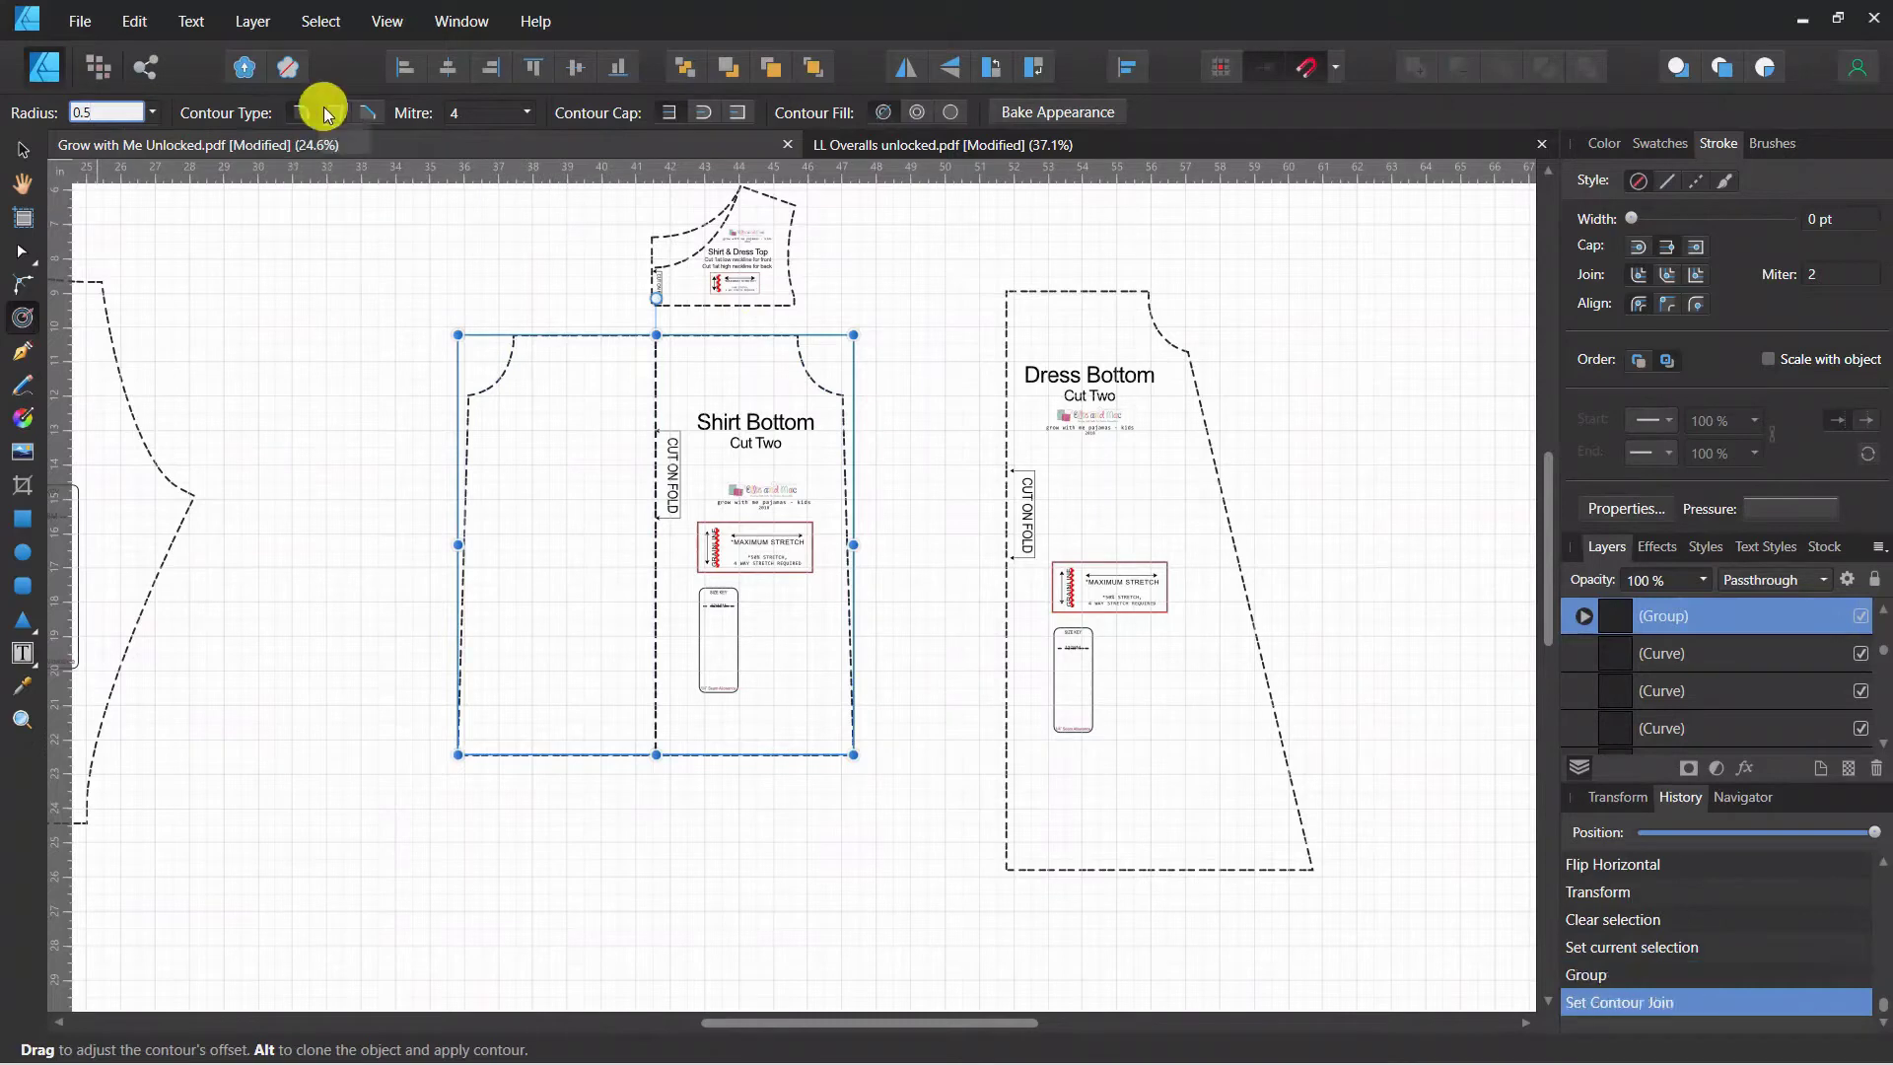
pyautogui.click(950, 106)
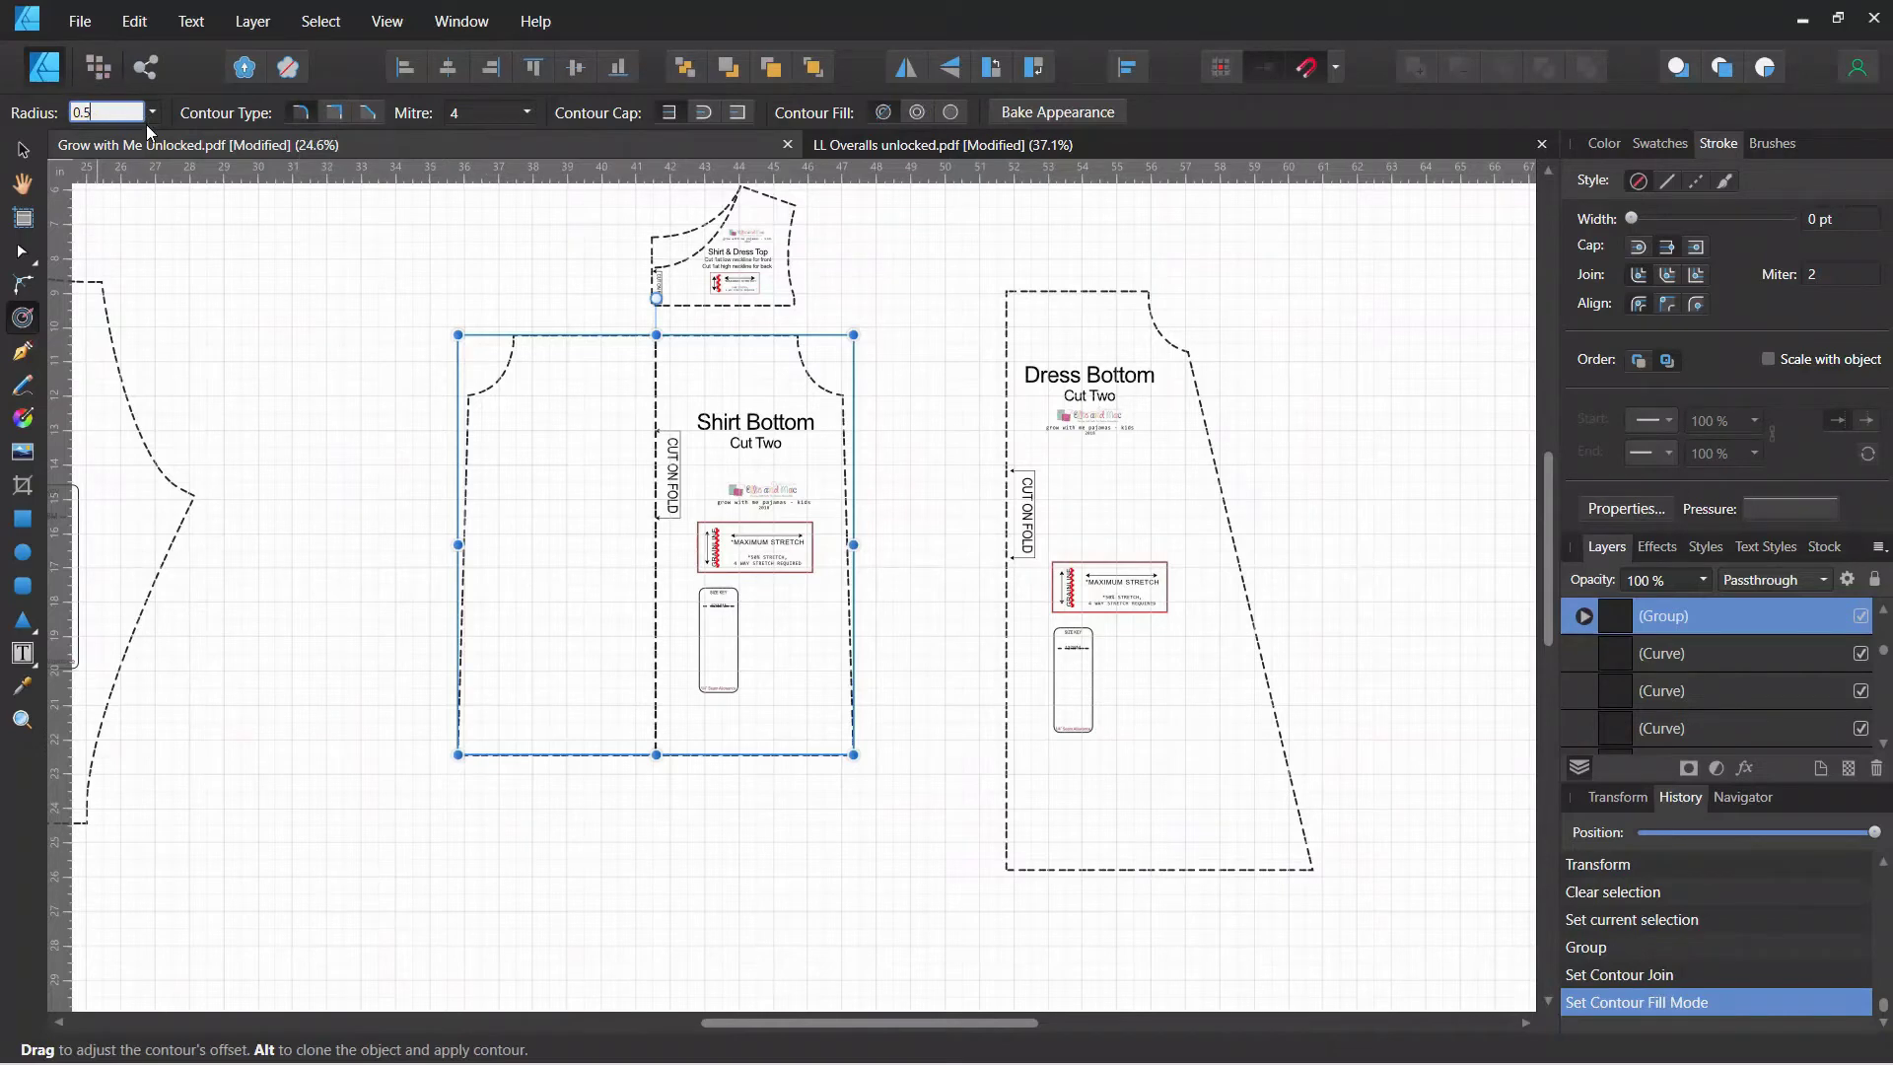
pyautogui.press('Return')
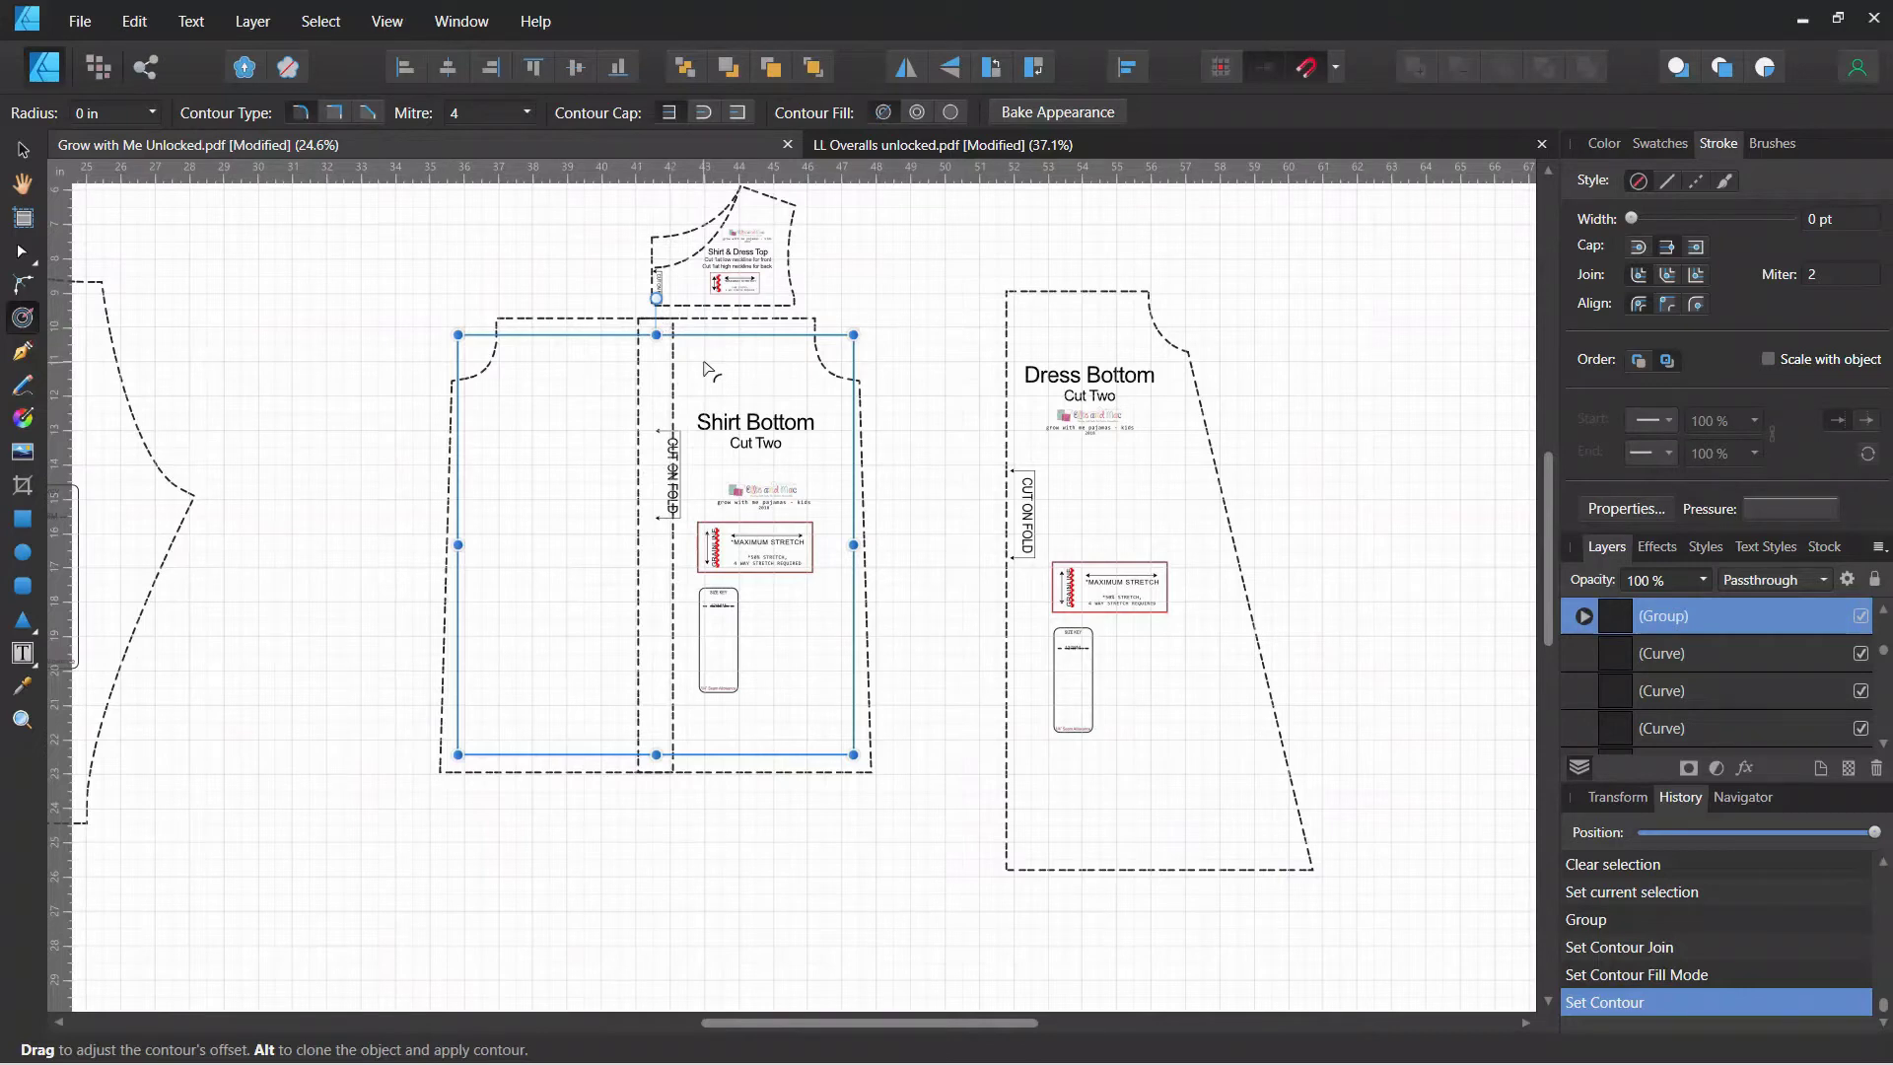
pyautogui.hotkey('ctrl', 'z')
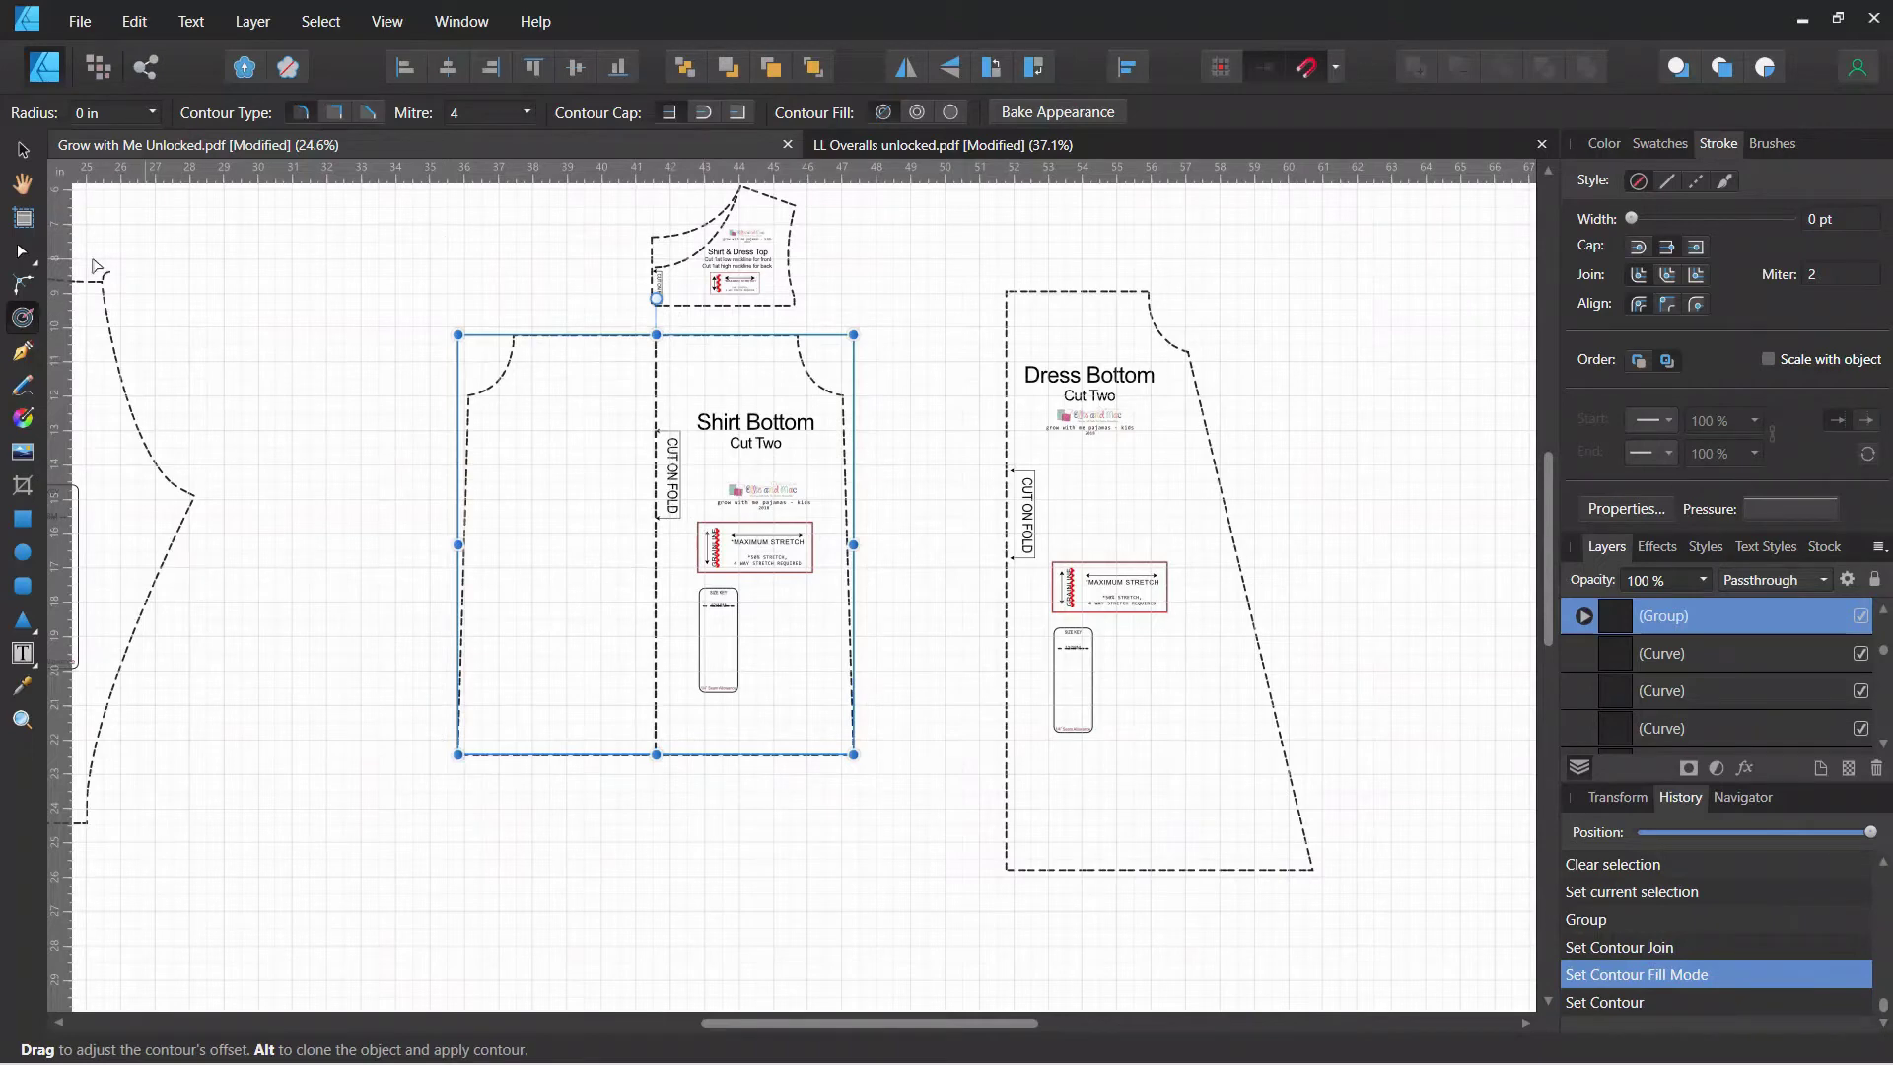
pyautogui.click(22, 254)
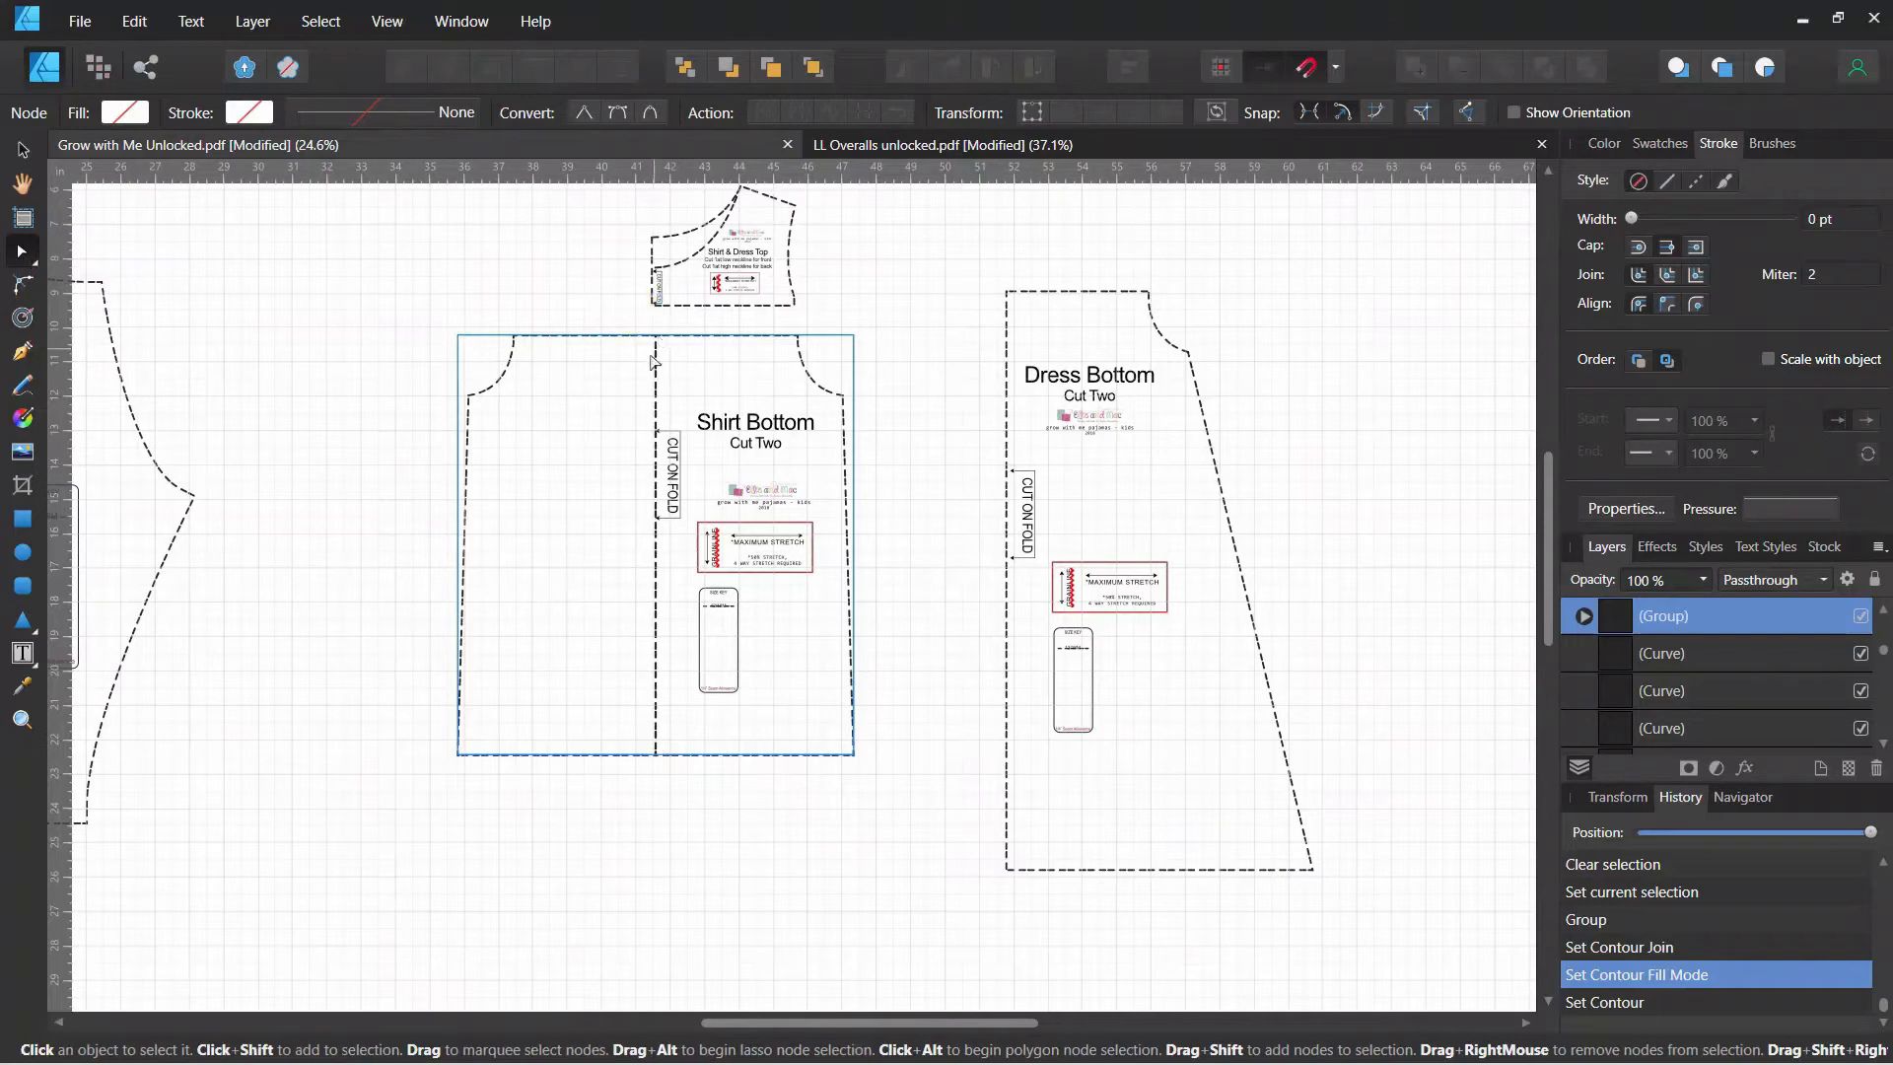
# - Break the left half's curve at its top-right and bottom-right fold nodes and delete a leftover node
pyautogui.click(22, 153)
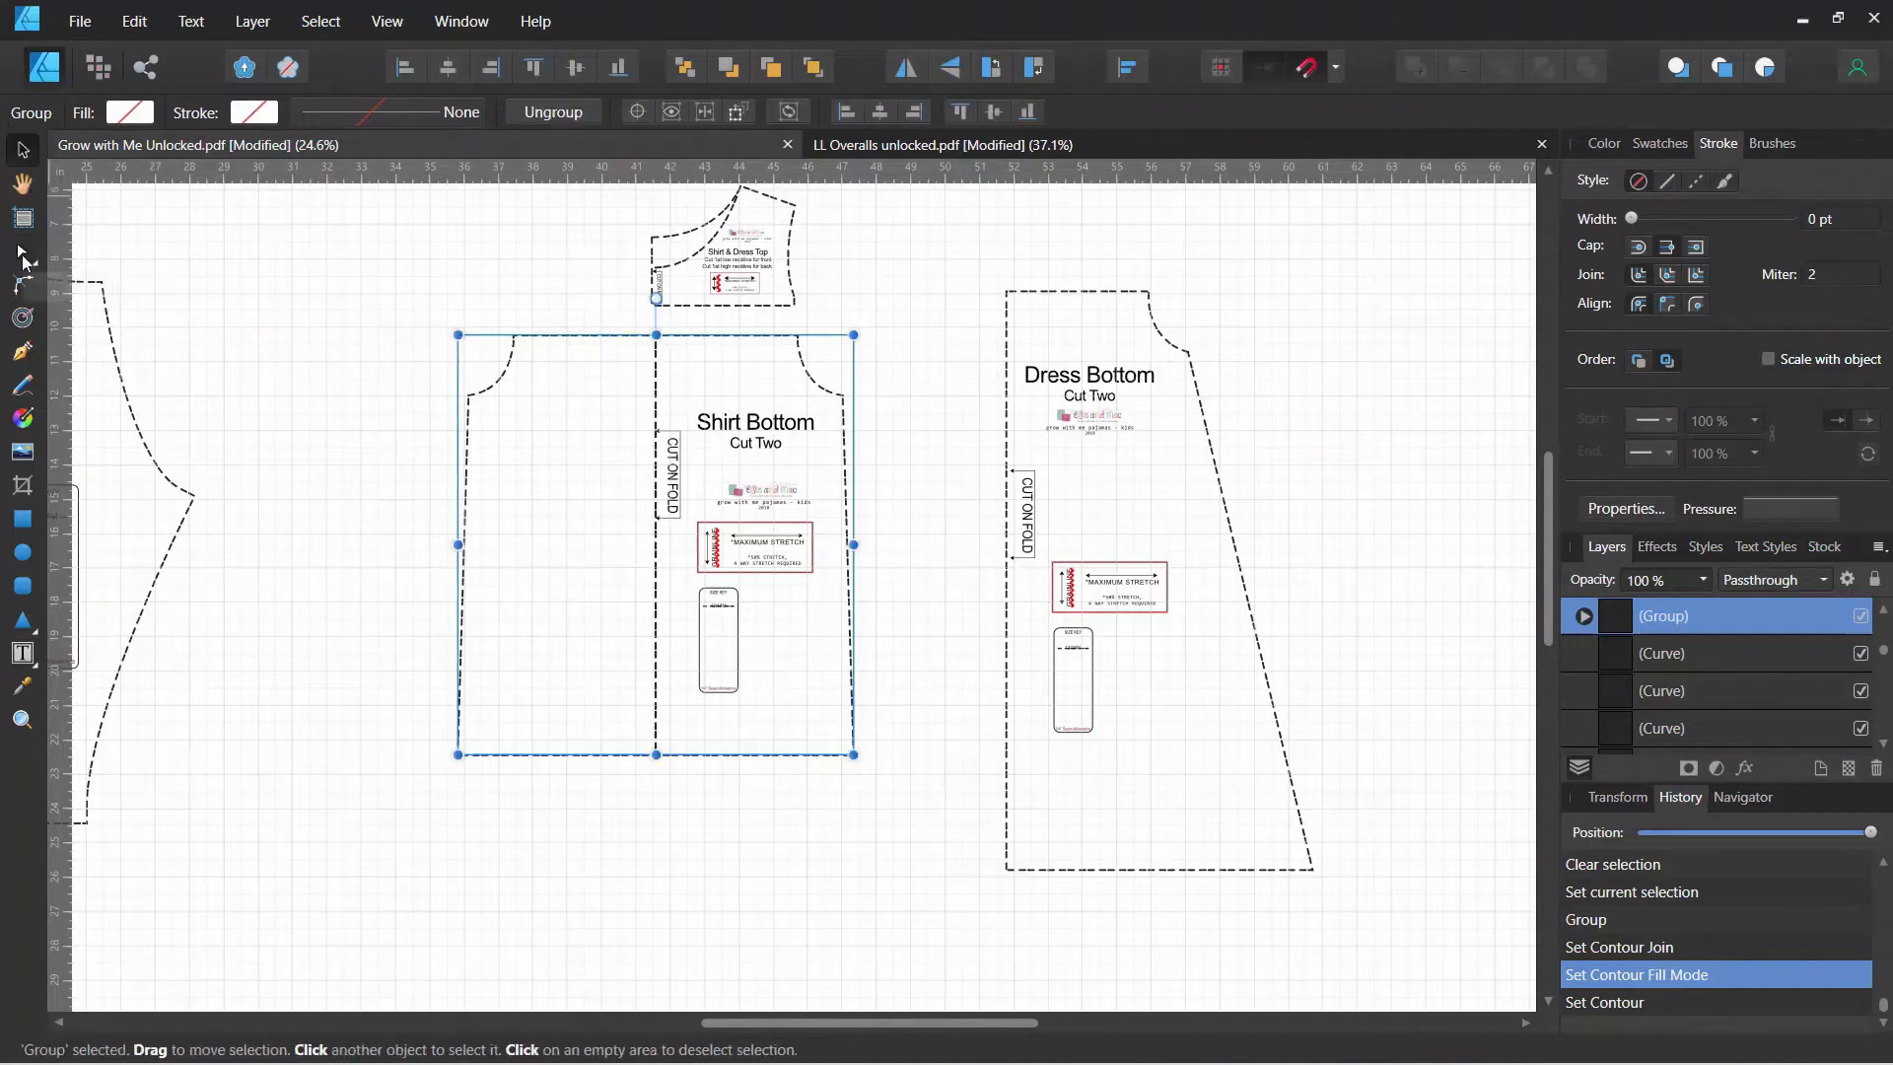
pyautogui.click(372, 276)
pyautogui.press('a')
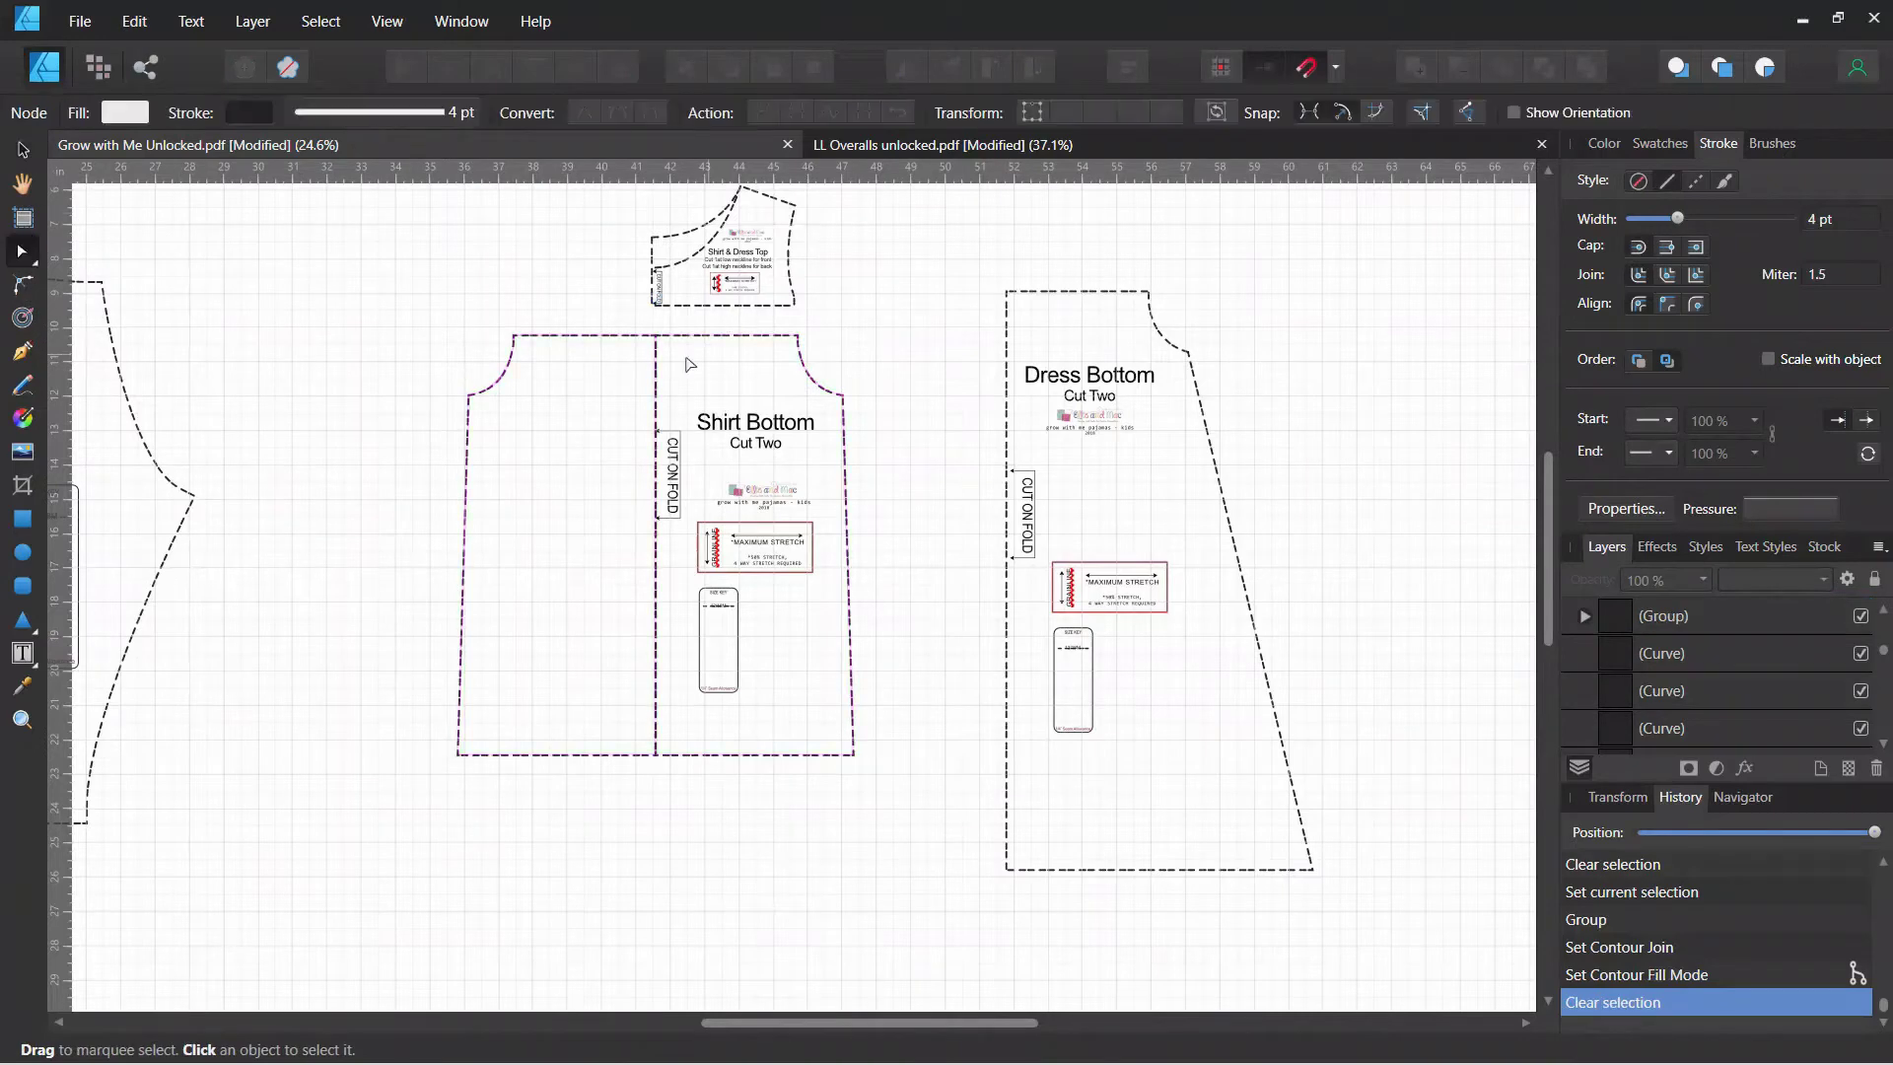
pyautogui.click(658, 338)
pyautogui.click(658, 338)
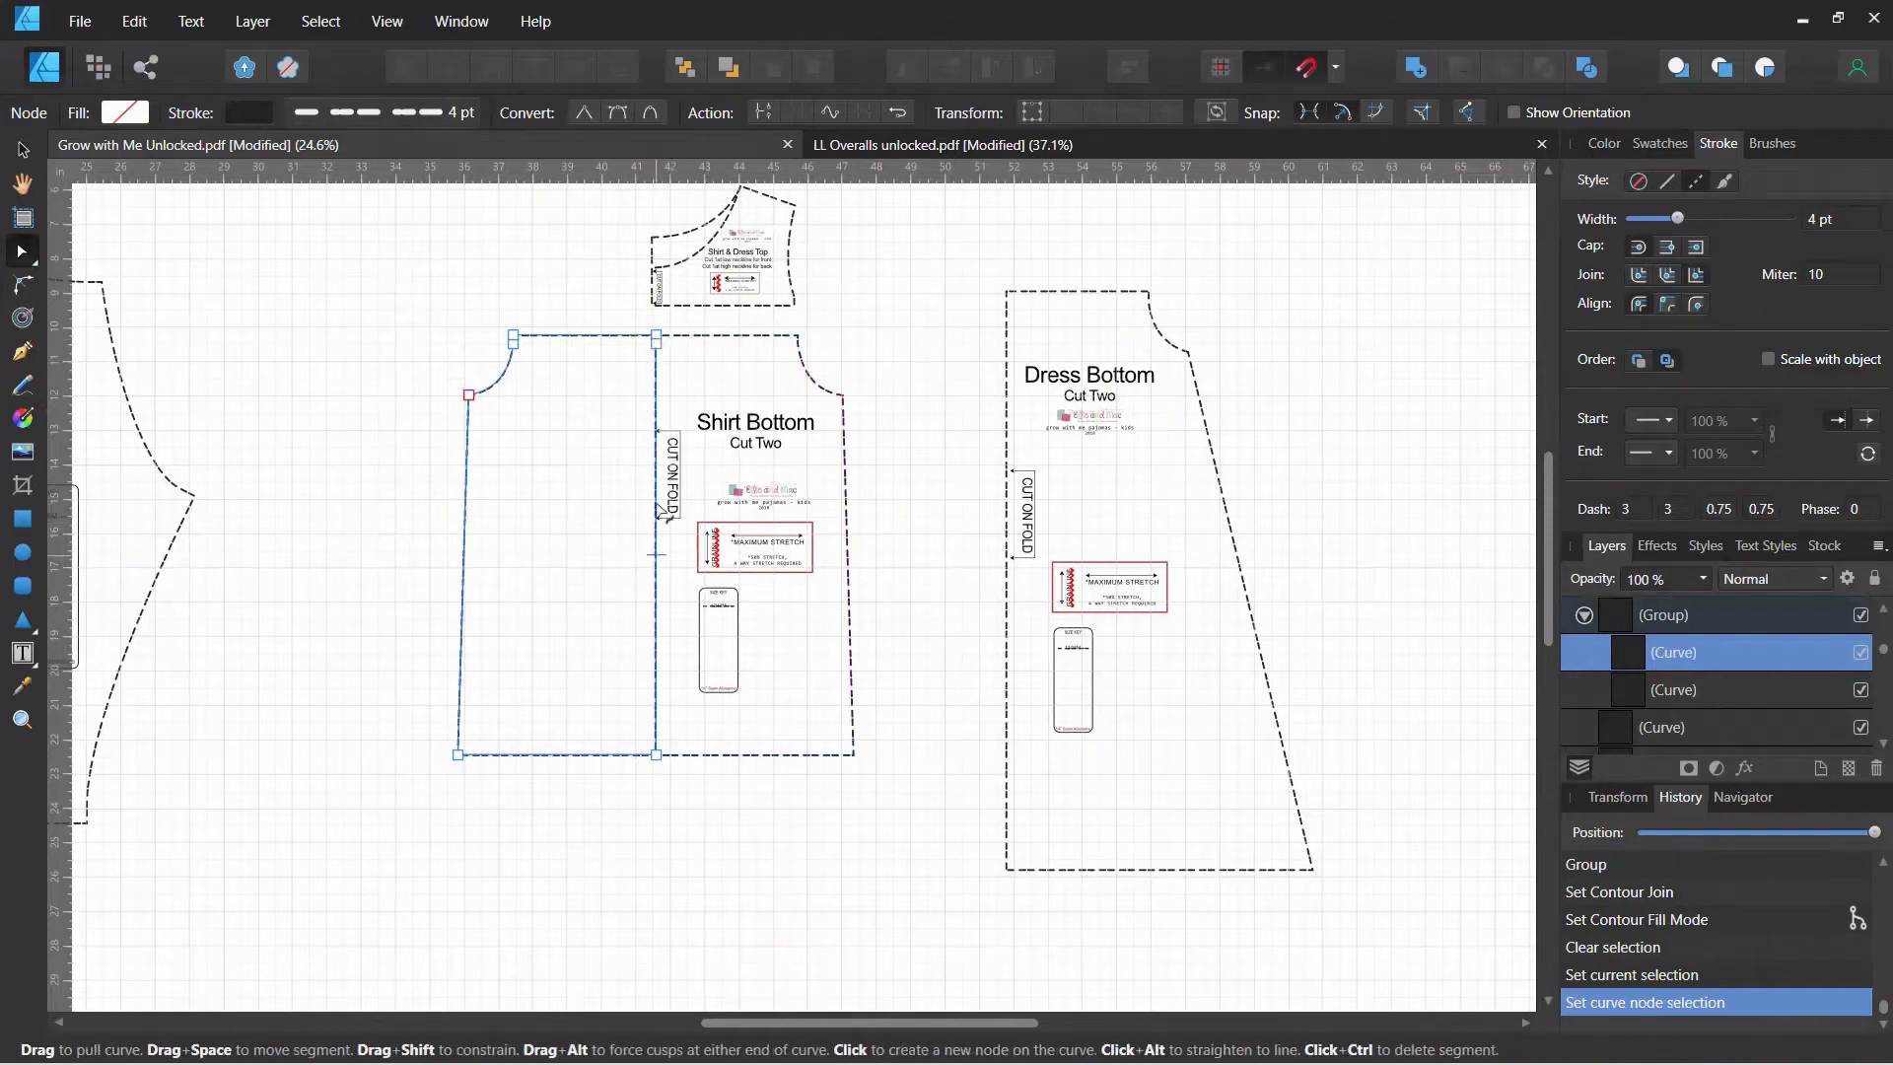
pyautogui.click(656, 337)
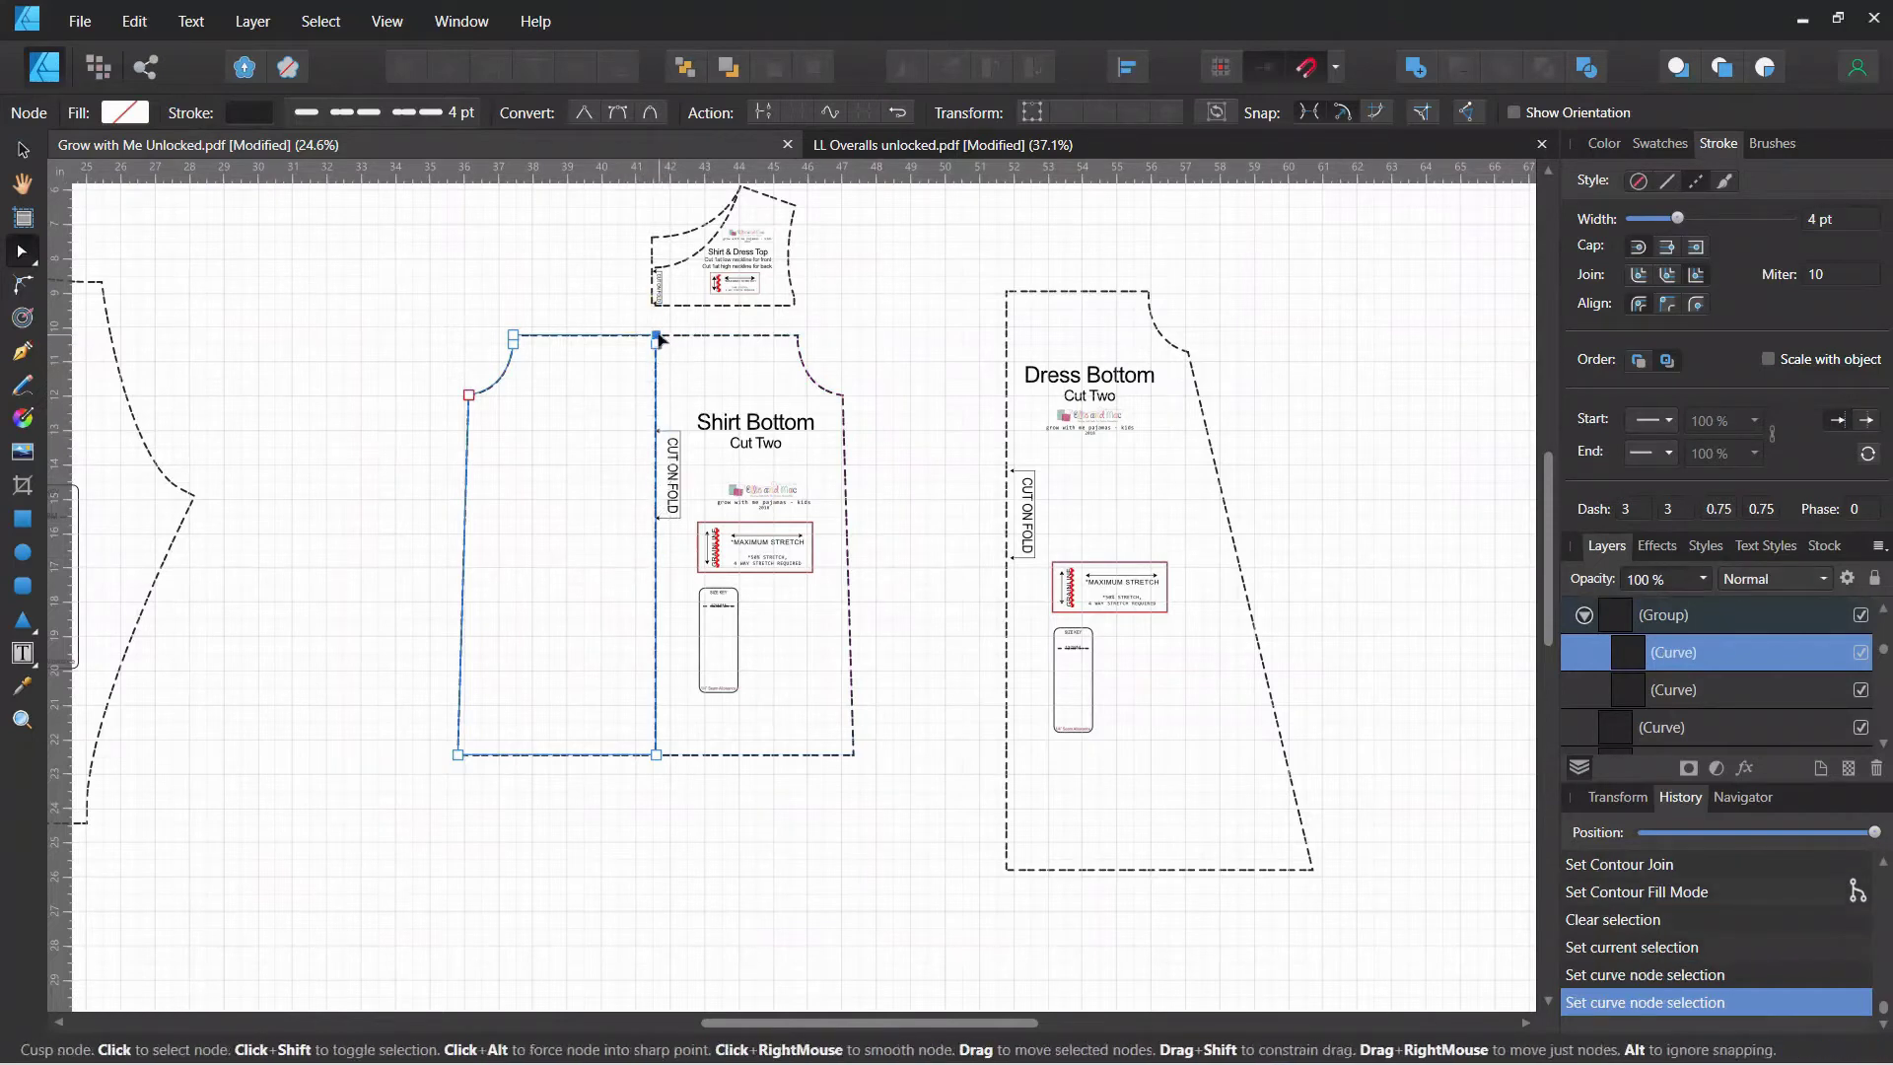
pyautogui.click(760, 103)
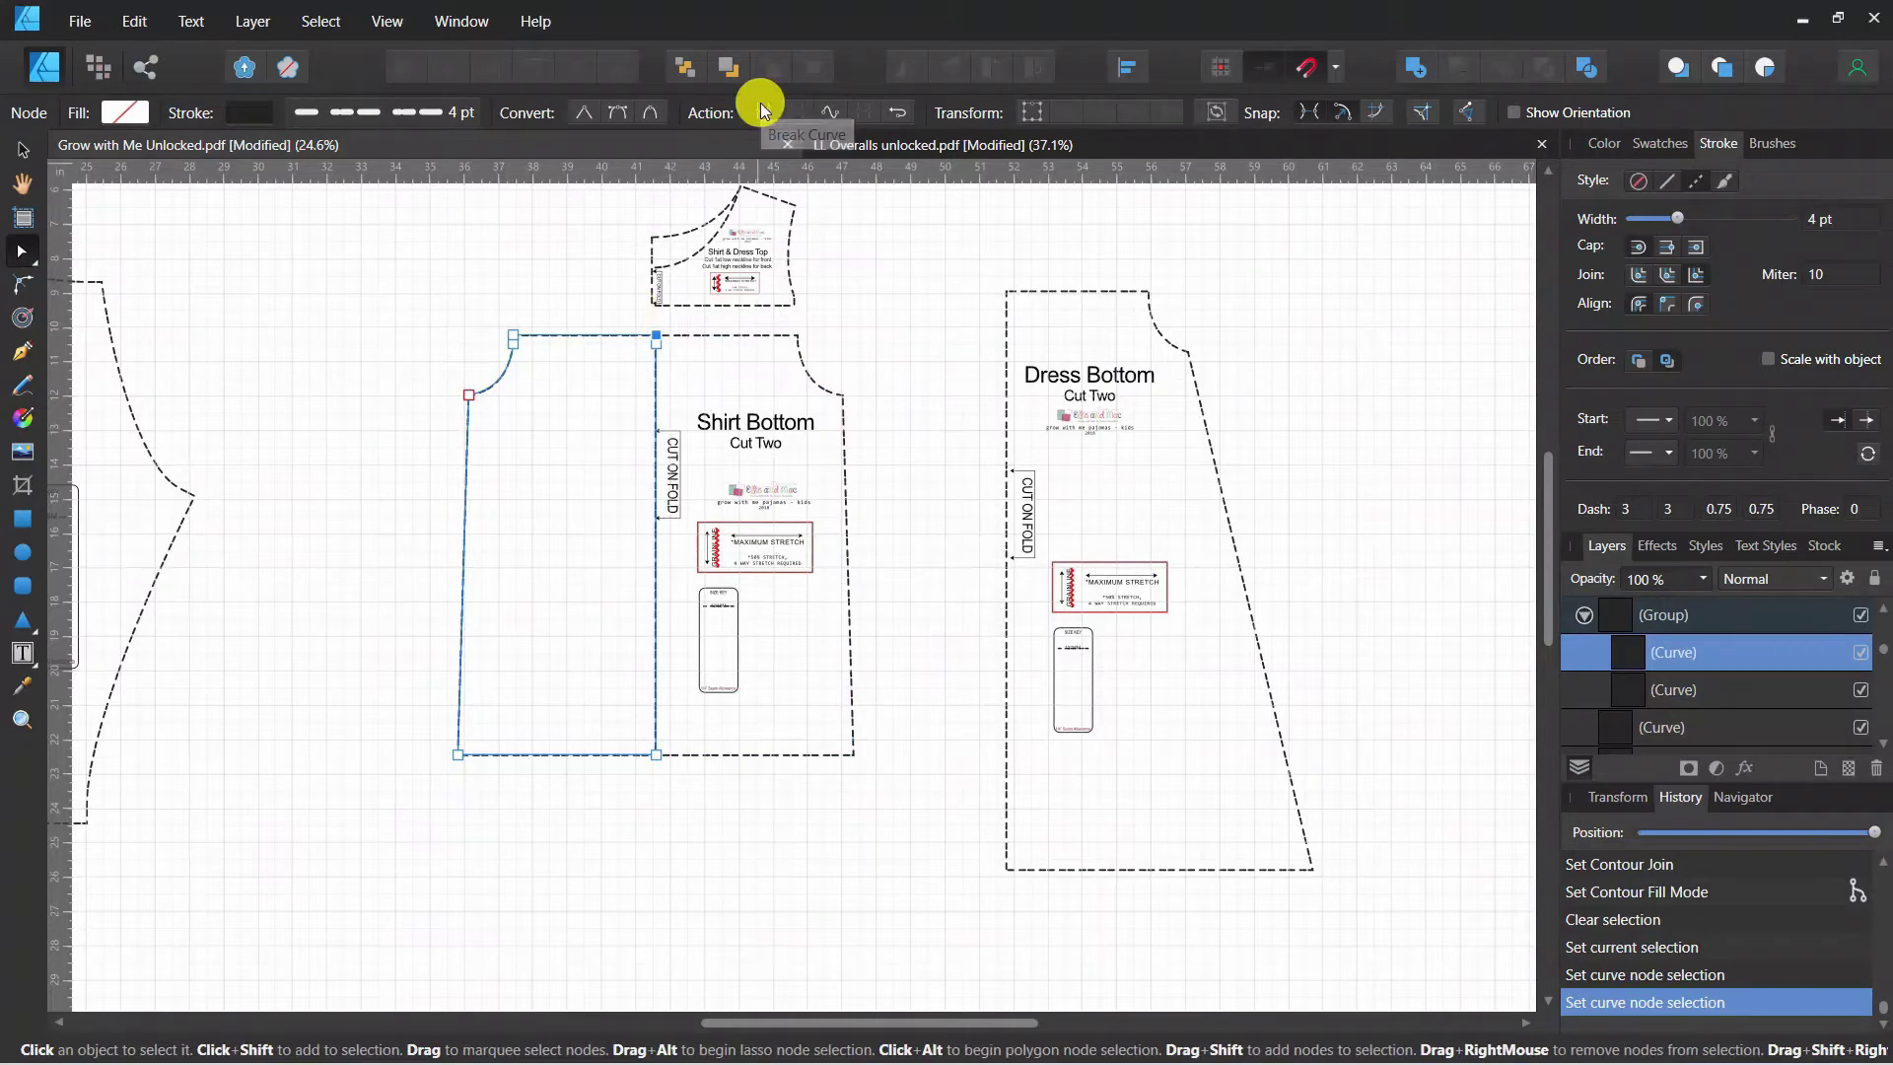
pyautogui.click(656, 754)
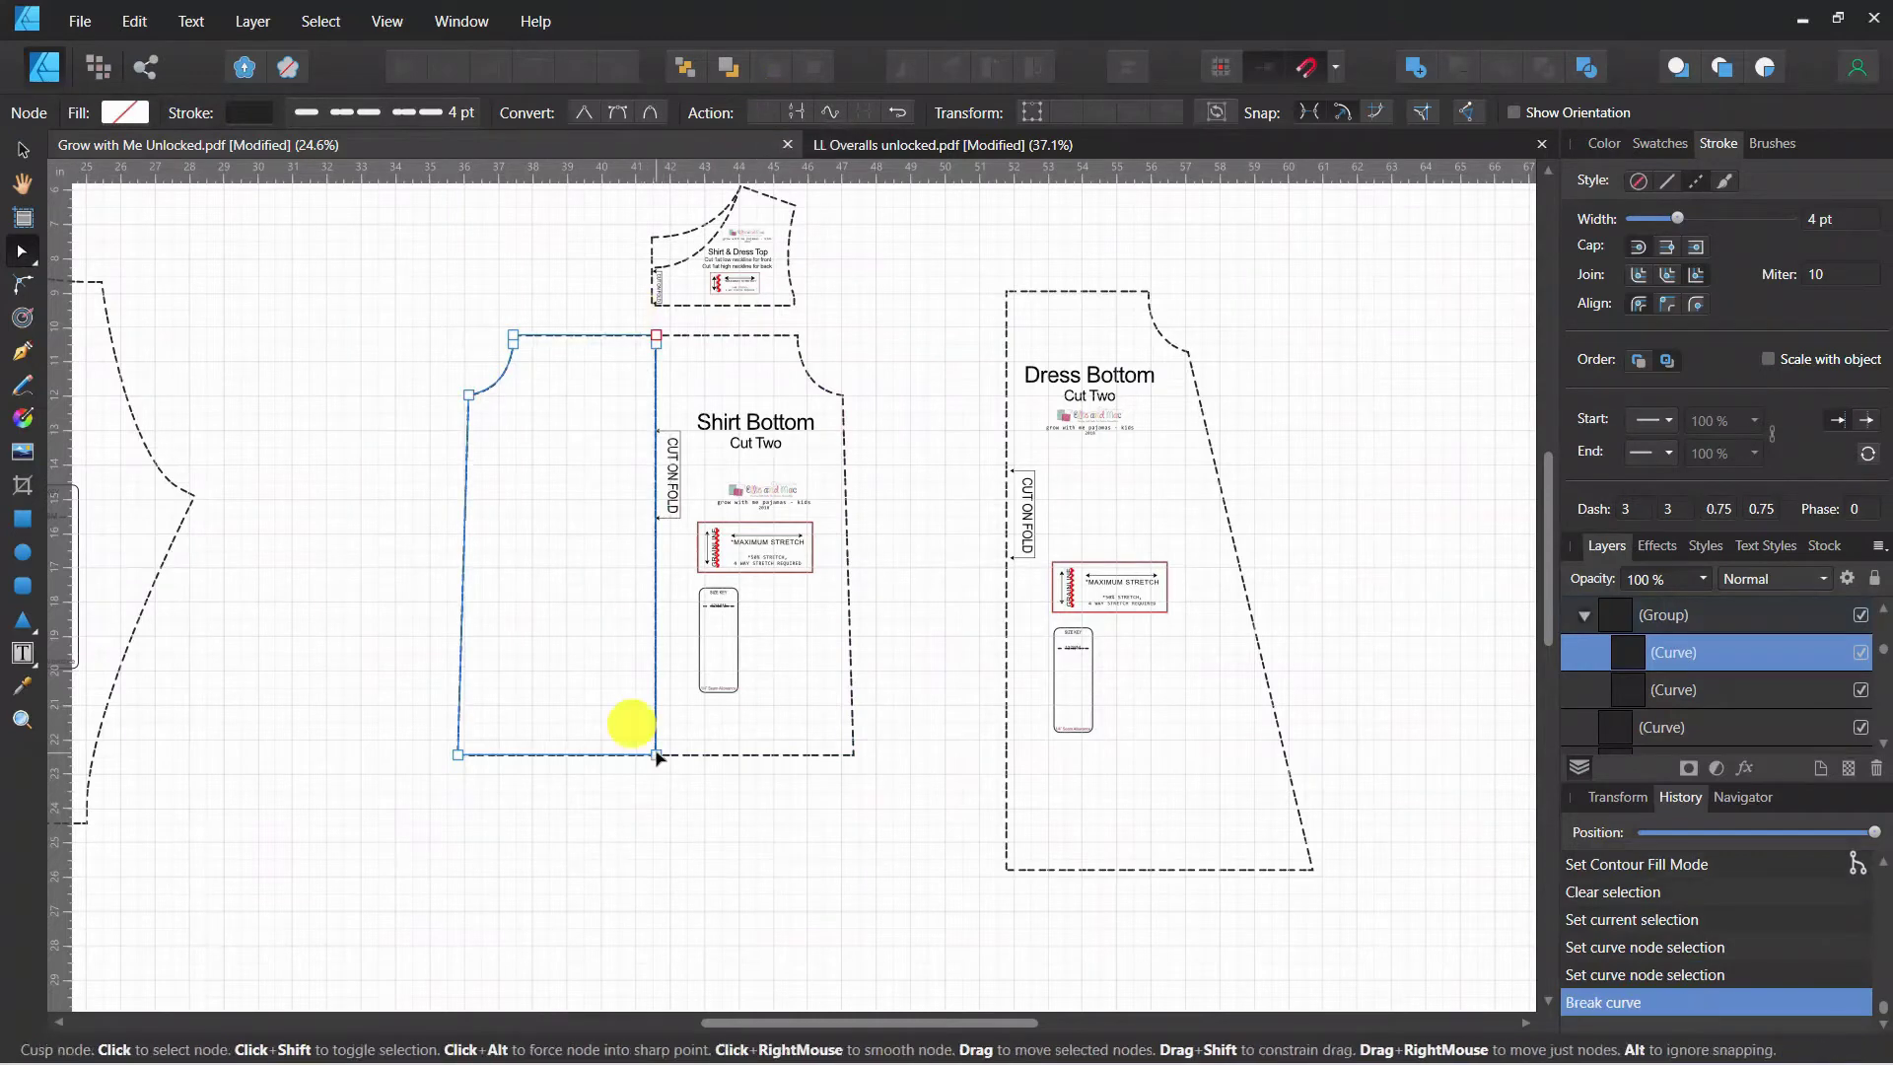
pyautogui.click(765, 110)
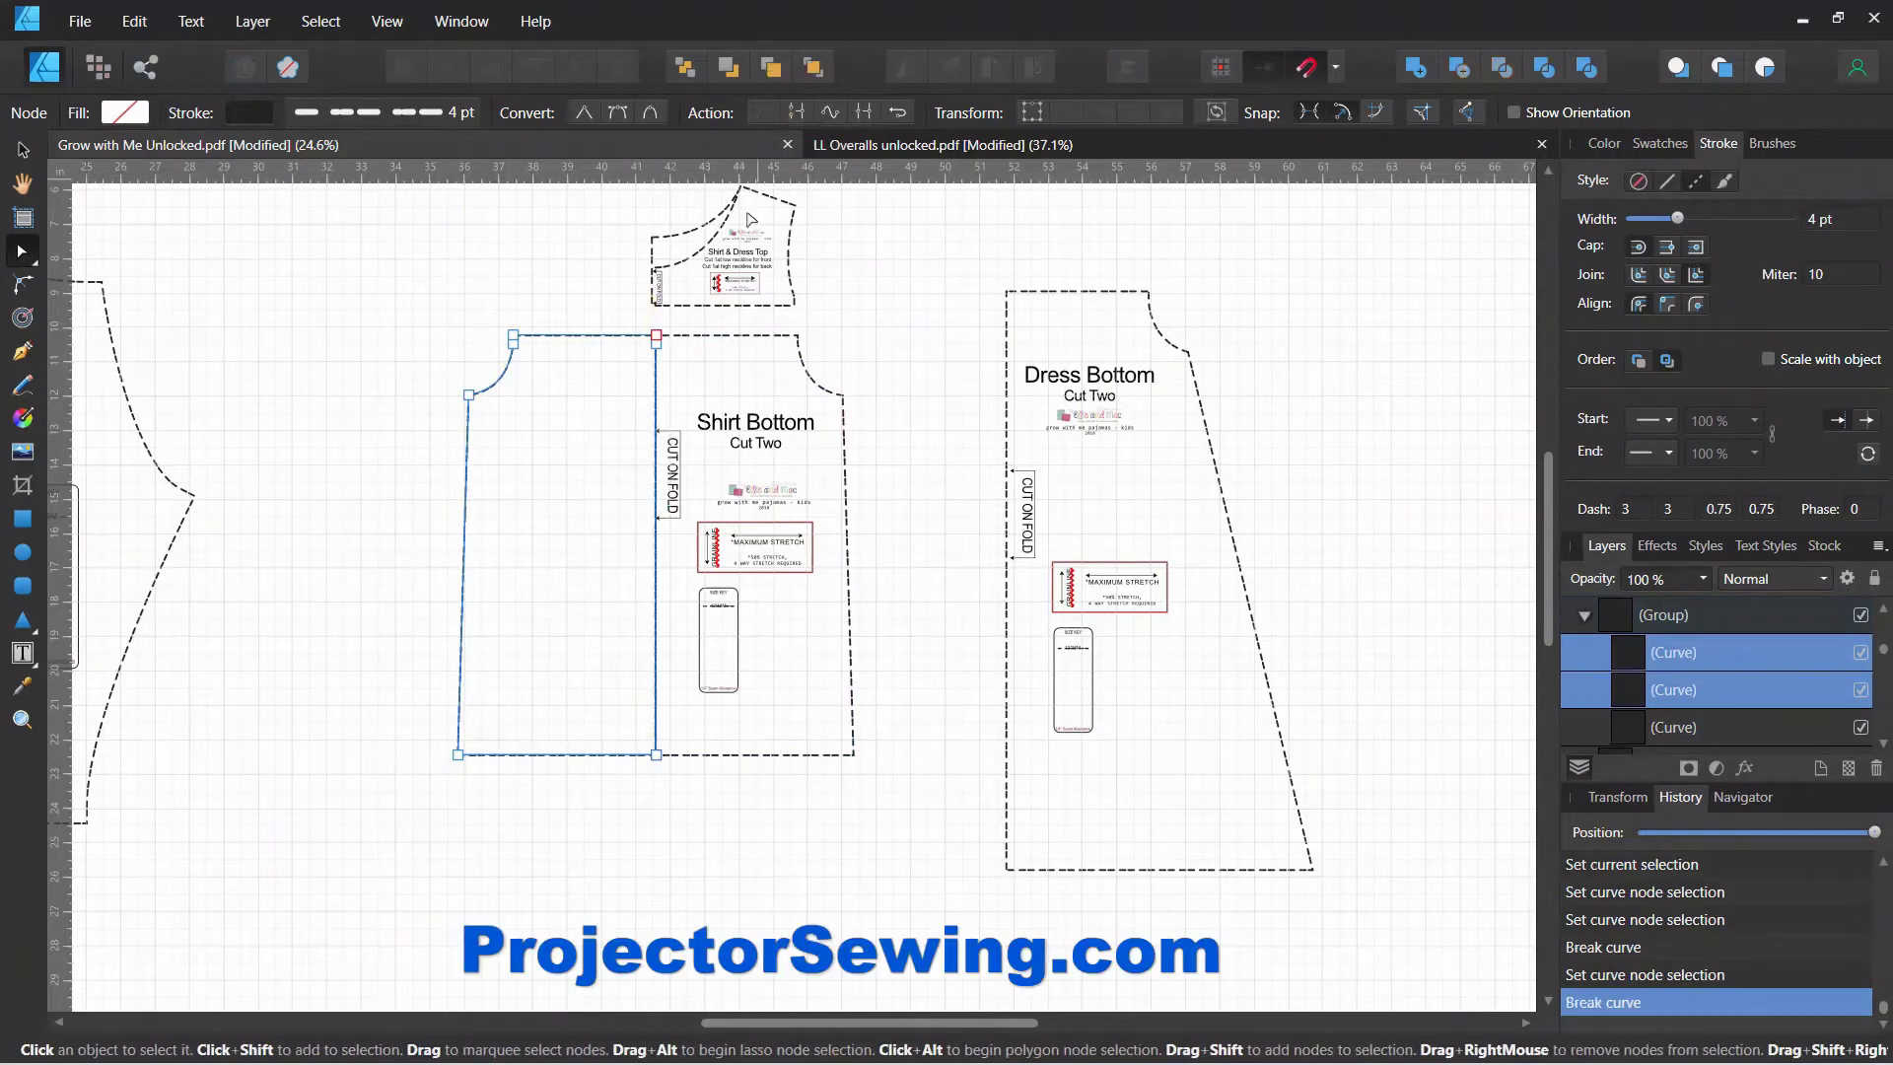
pyautogui.click(656, 343)
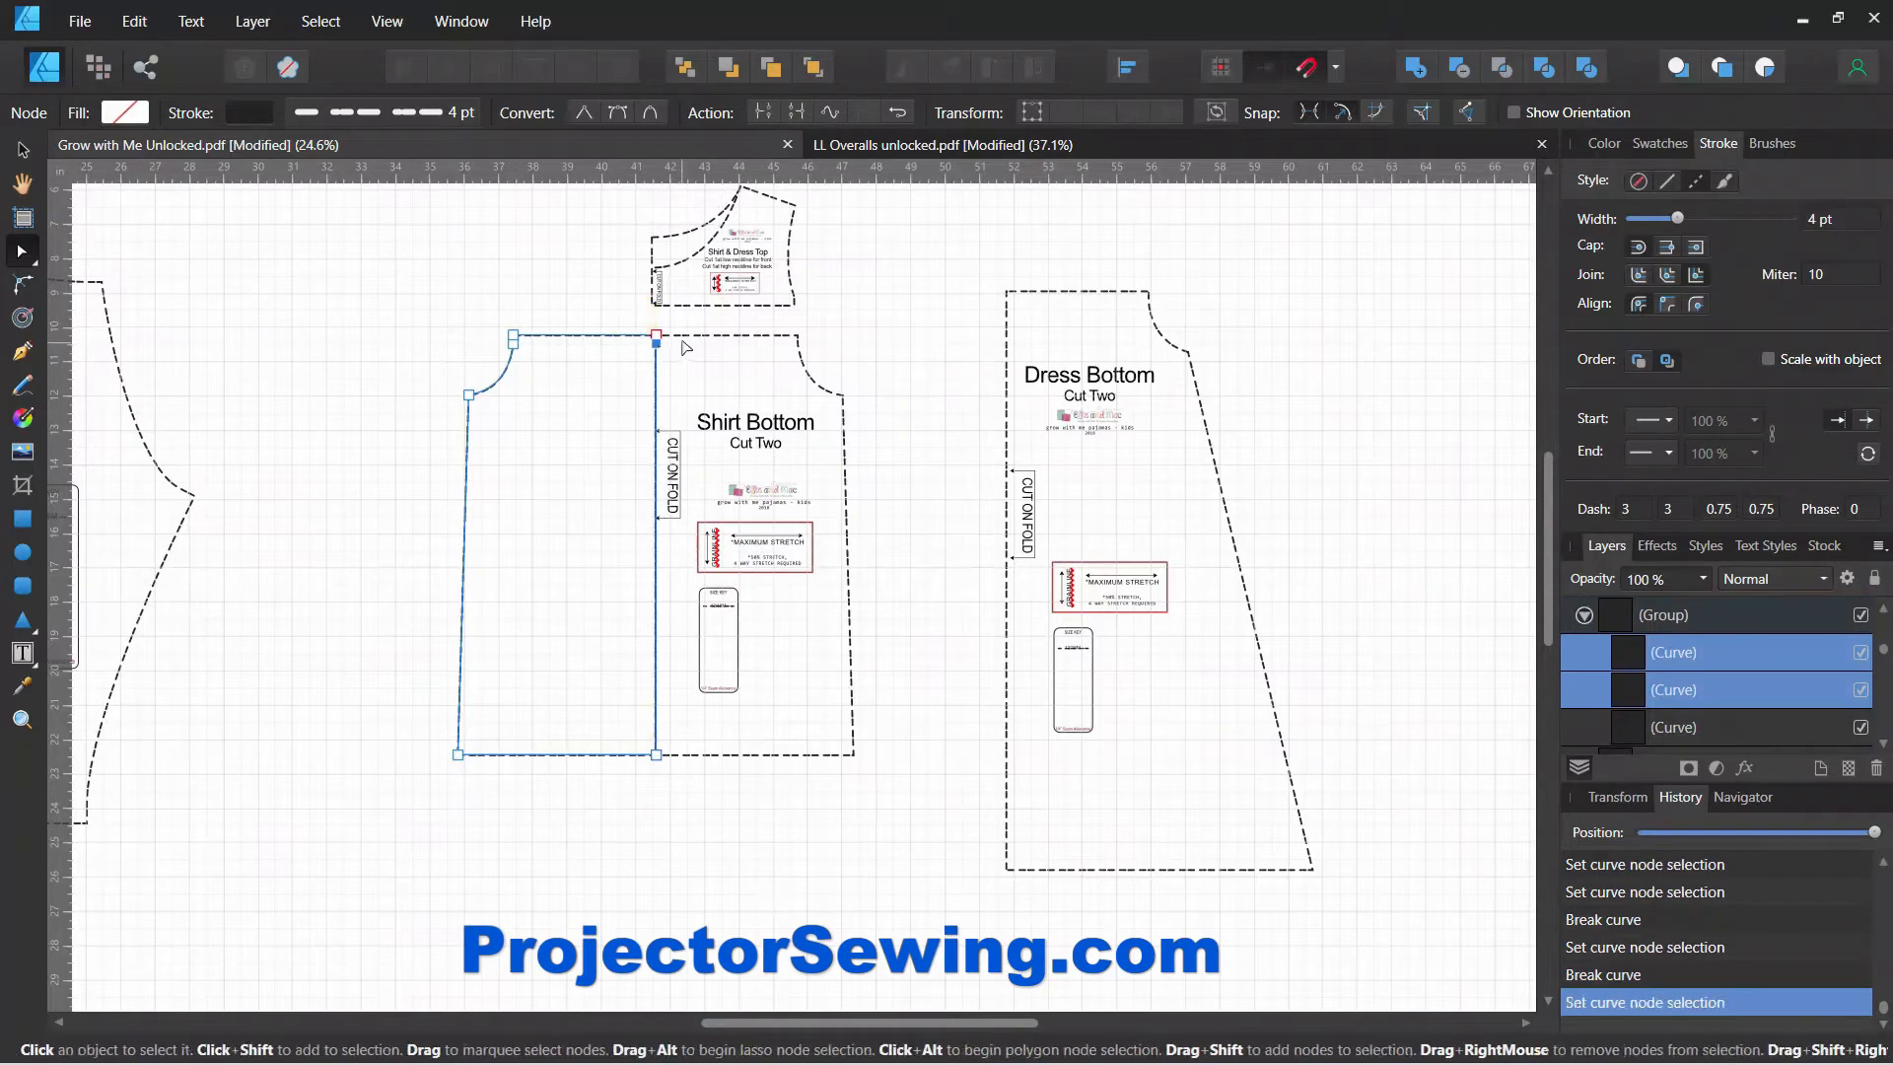
pyautogui.press('Delete')
# - Break the right half's curve at its top-left and bottom-left nodes and delete the fold-edge segment
pyautogui.click(688, 343)
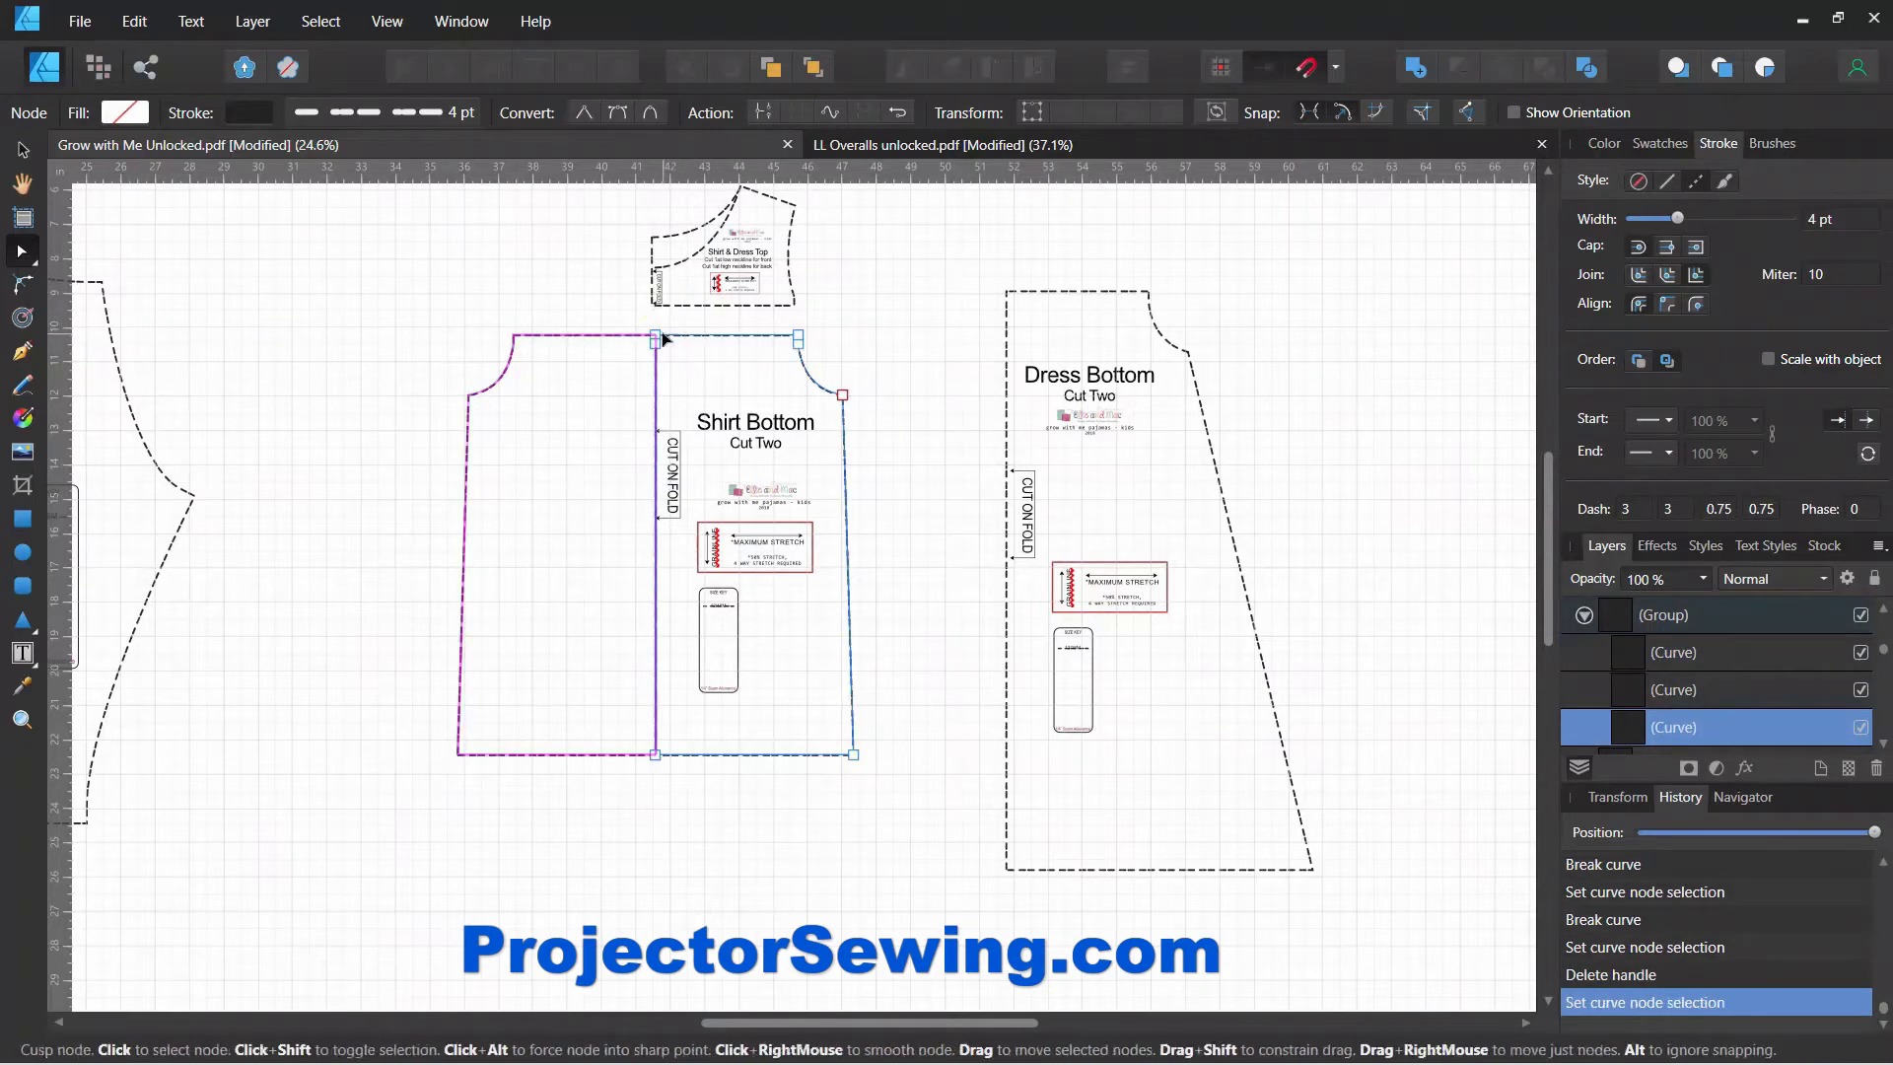
pyautogui.moveTo(625, 304); pyautogui.dragTo(679, 347)
pyautogui.click(763, 110)
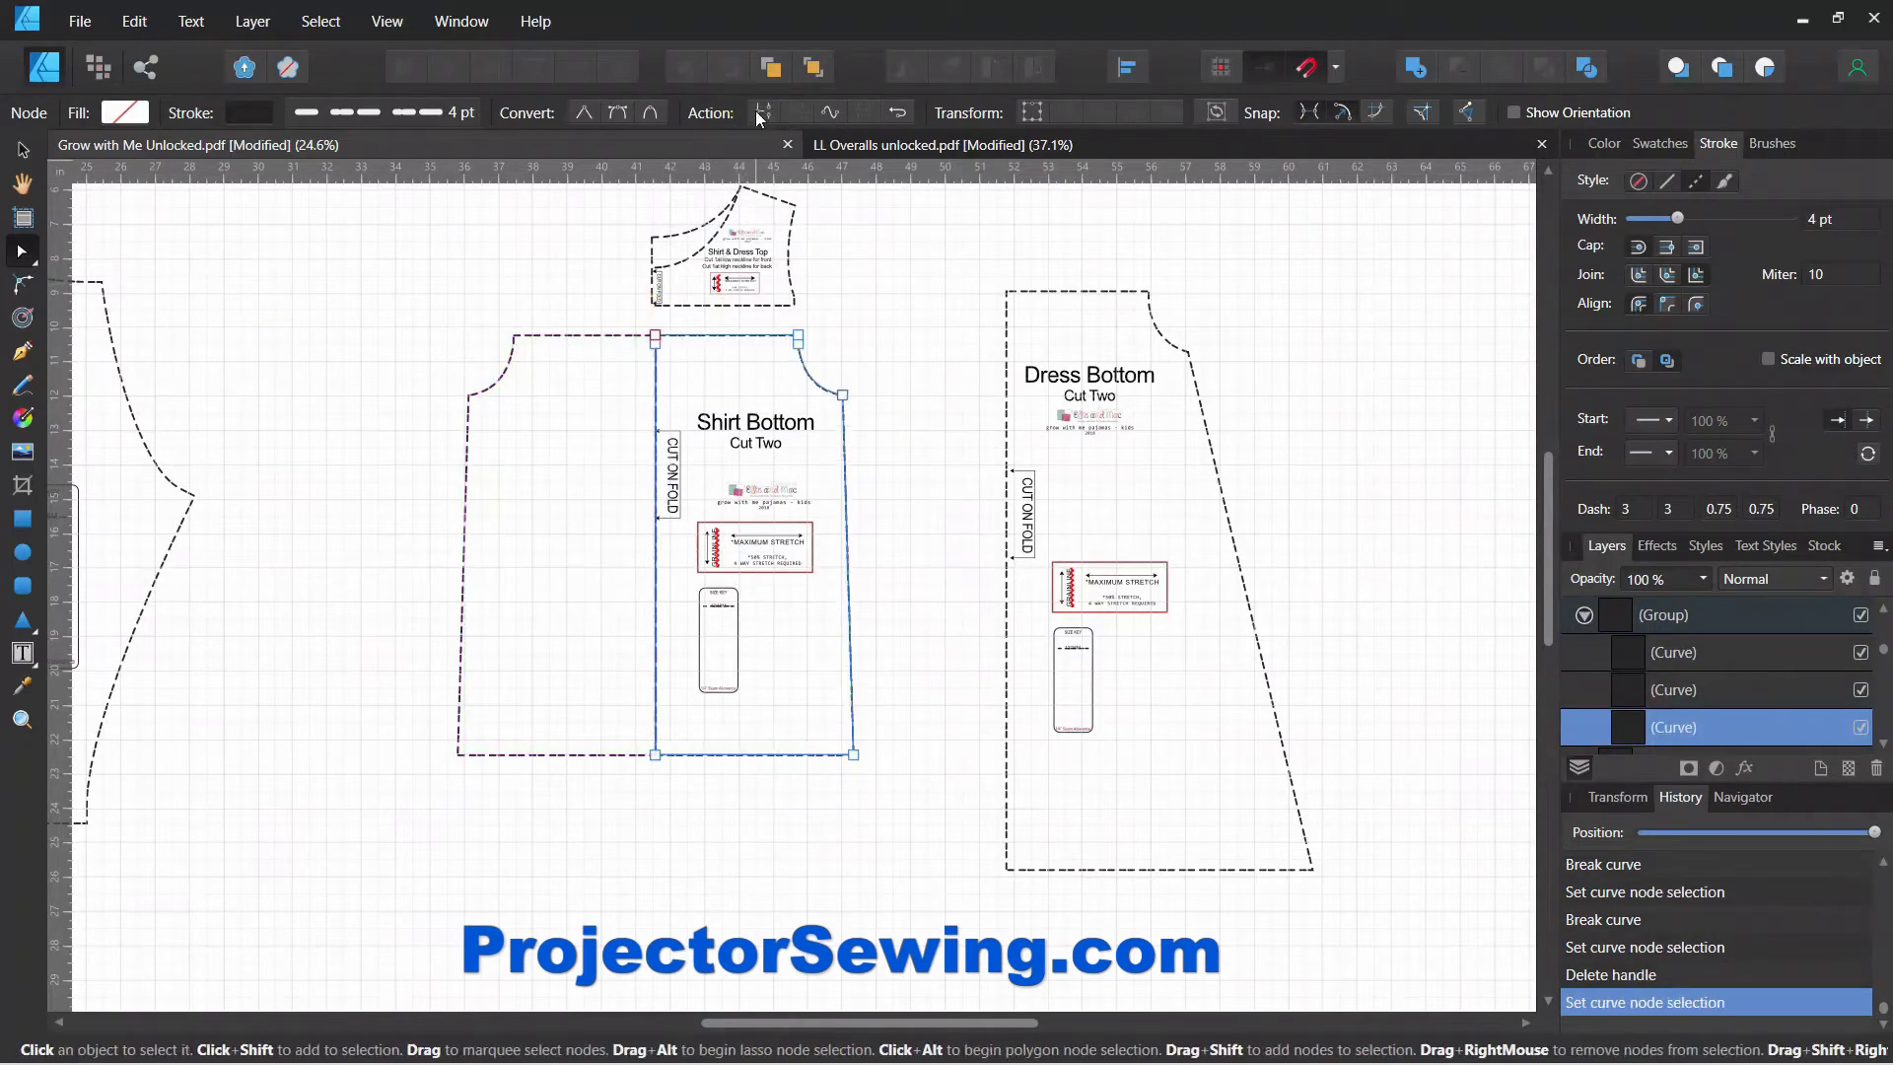
pyautogui.moveTo(684, 773); pyautogui.dragTo(626, 727)
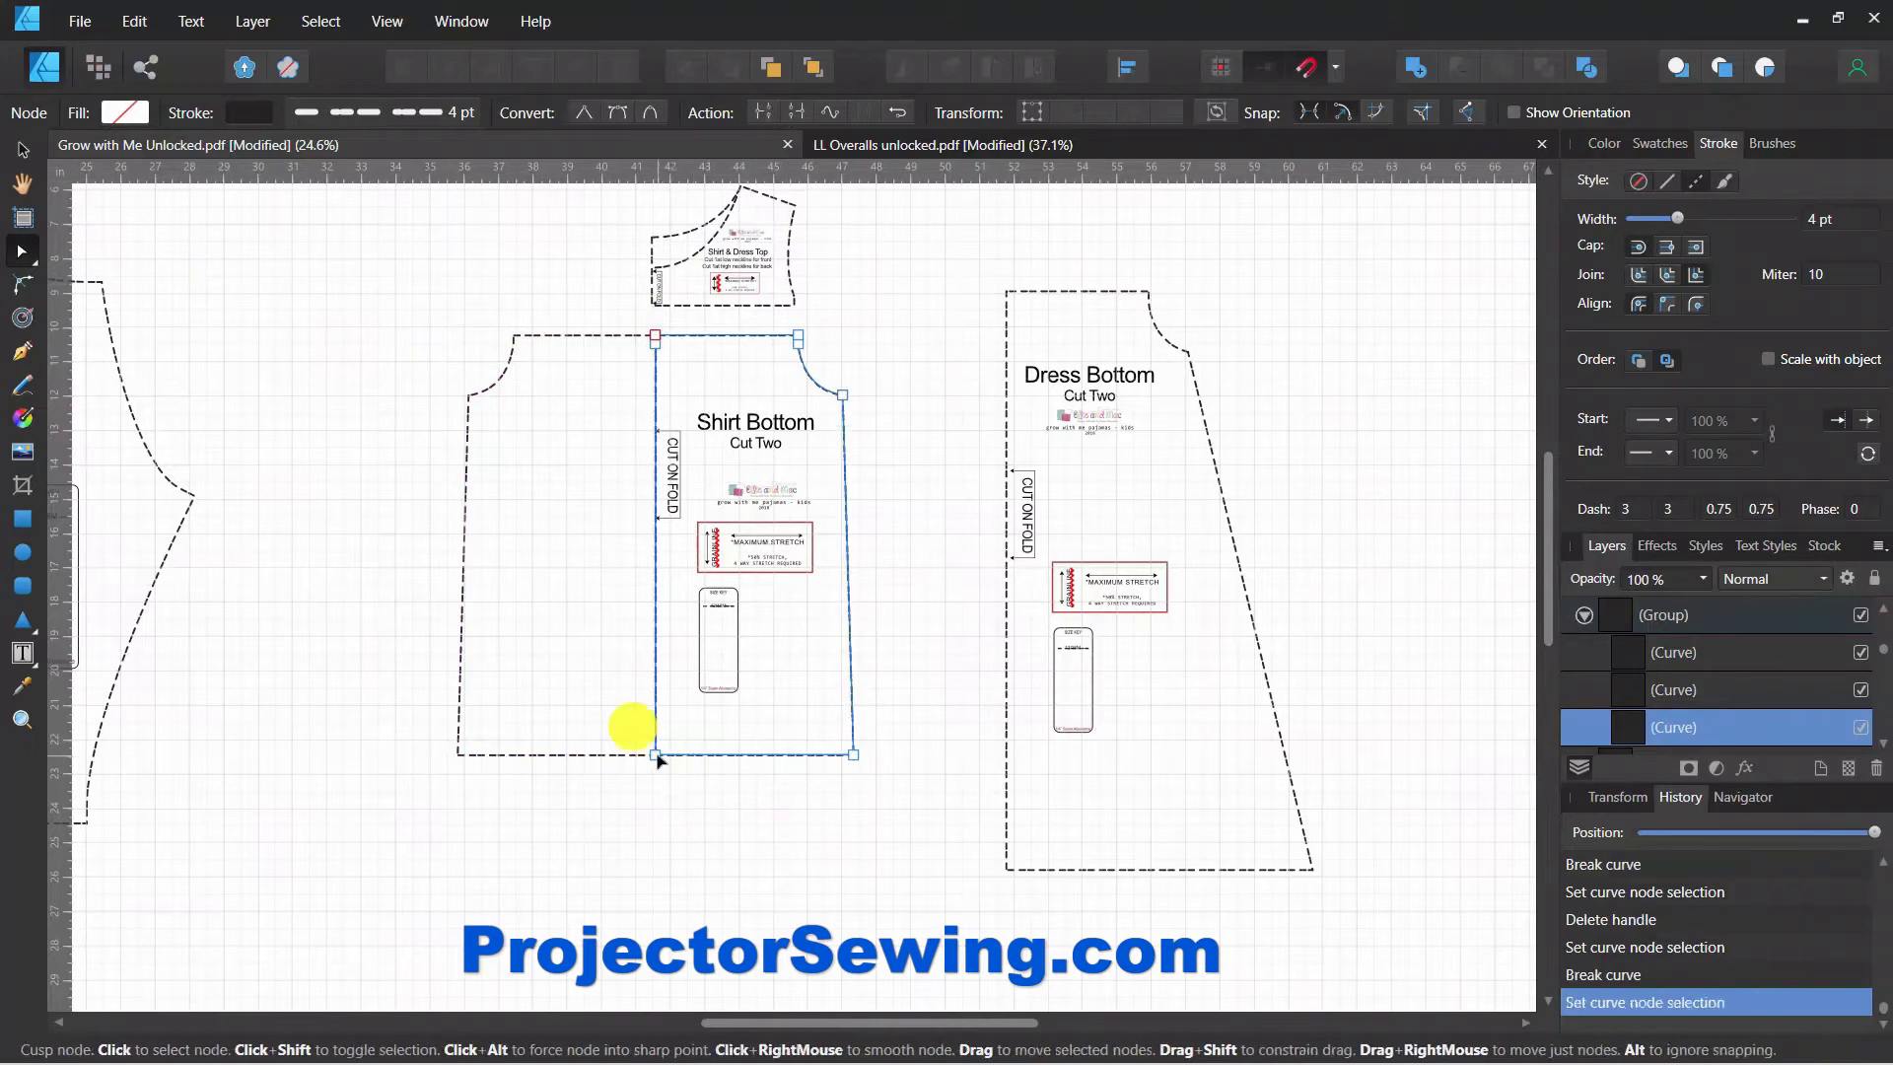
pyautogui.click(765, 111)
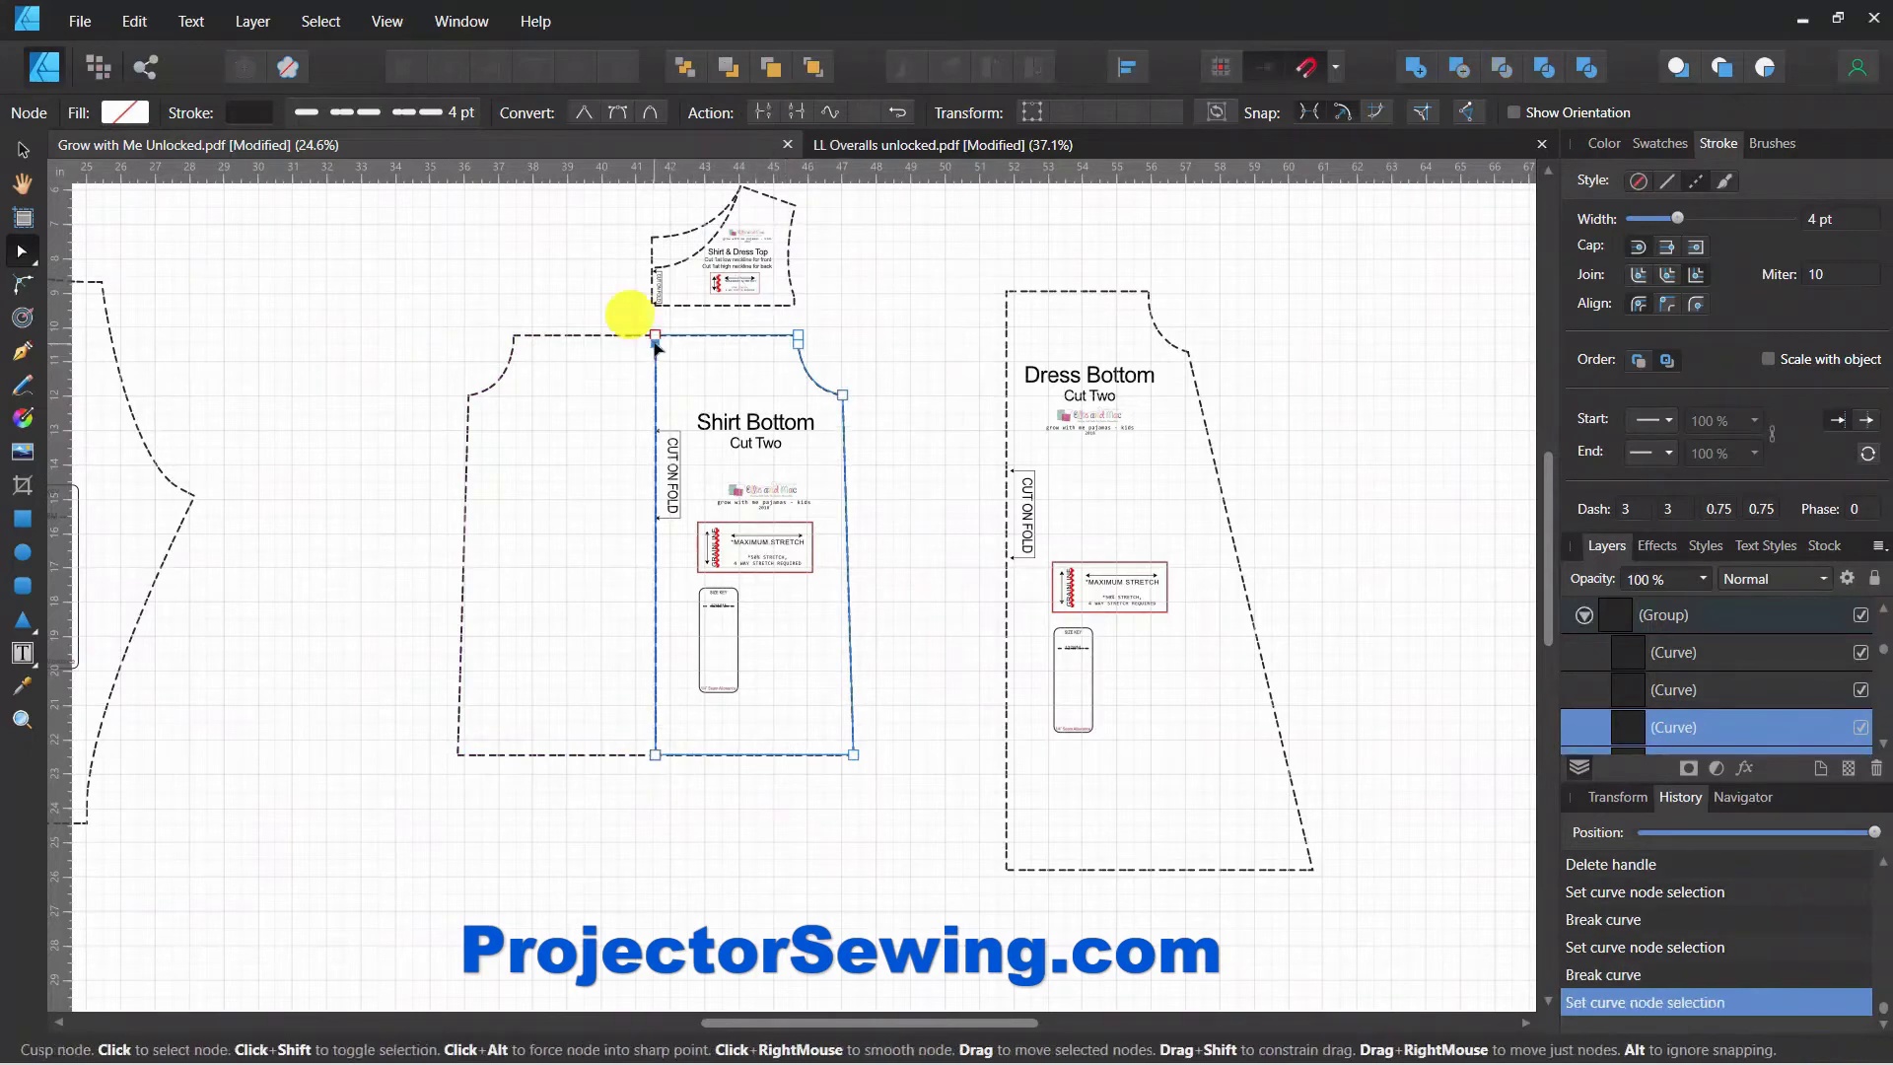
pyautogui.moveTo(627, 308); pyautogui.dragTo(659, 365)
pyautogui.press('Delete')
pyautogui.click(659, 388)
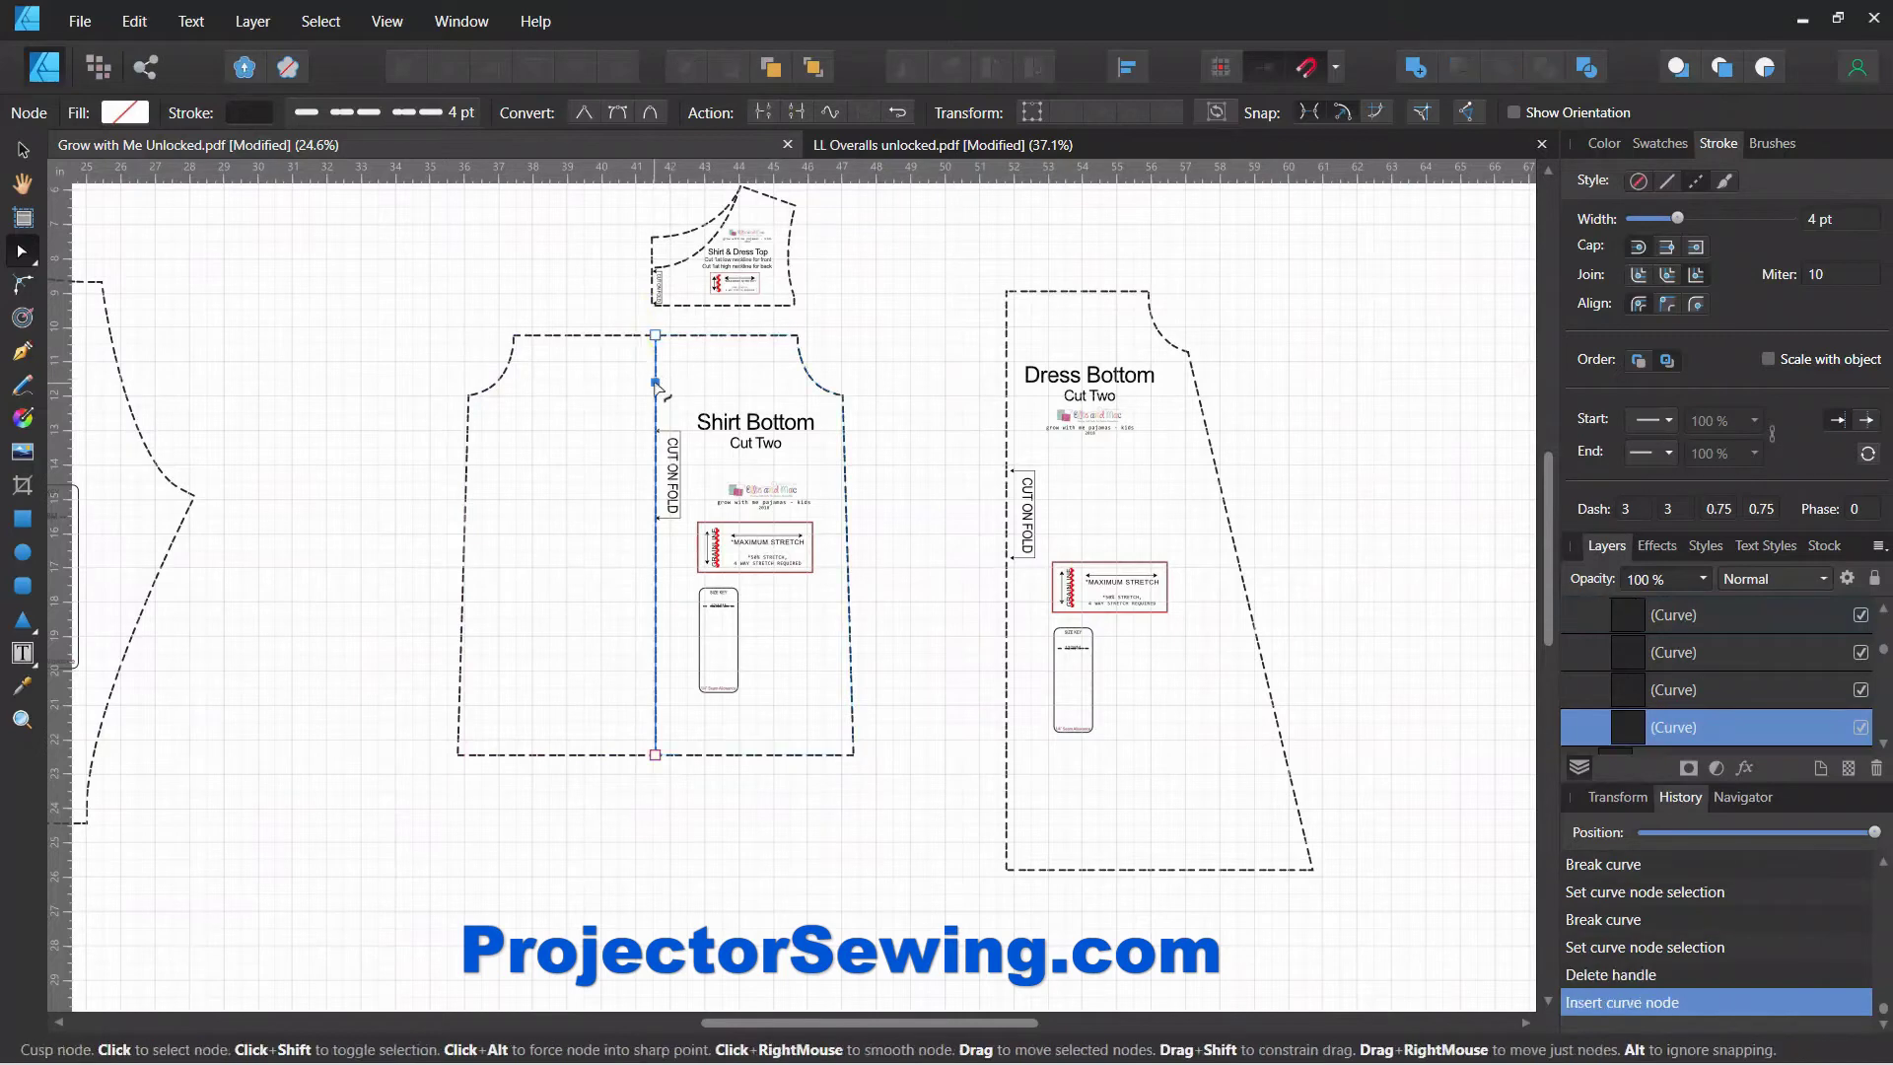
pyautogui.press('Delete')
pyautogui.press('Delete')
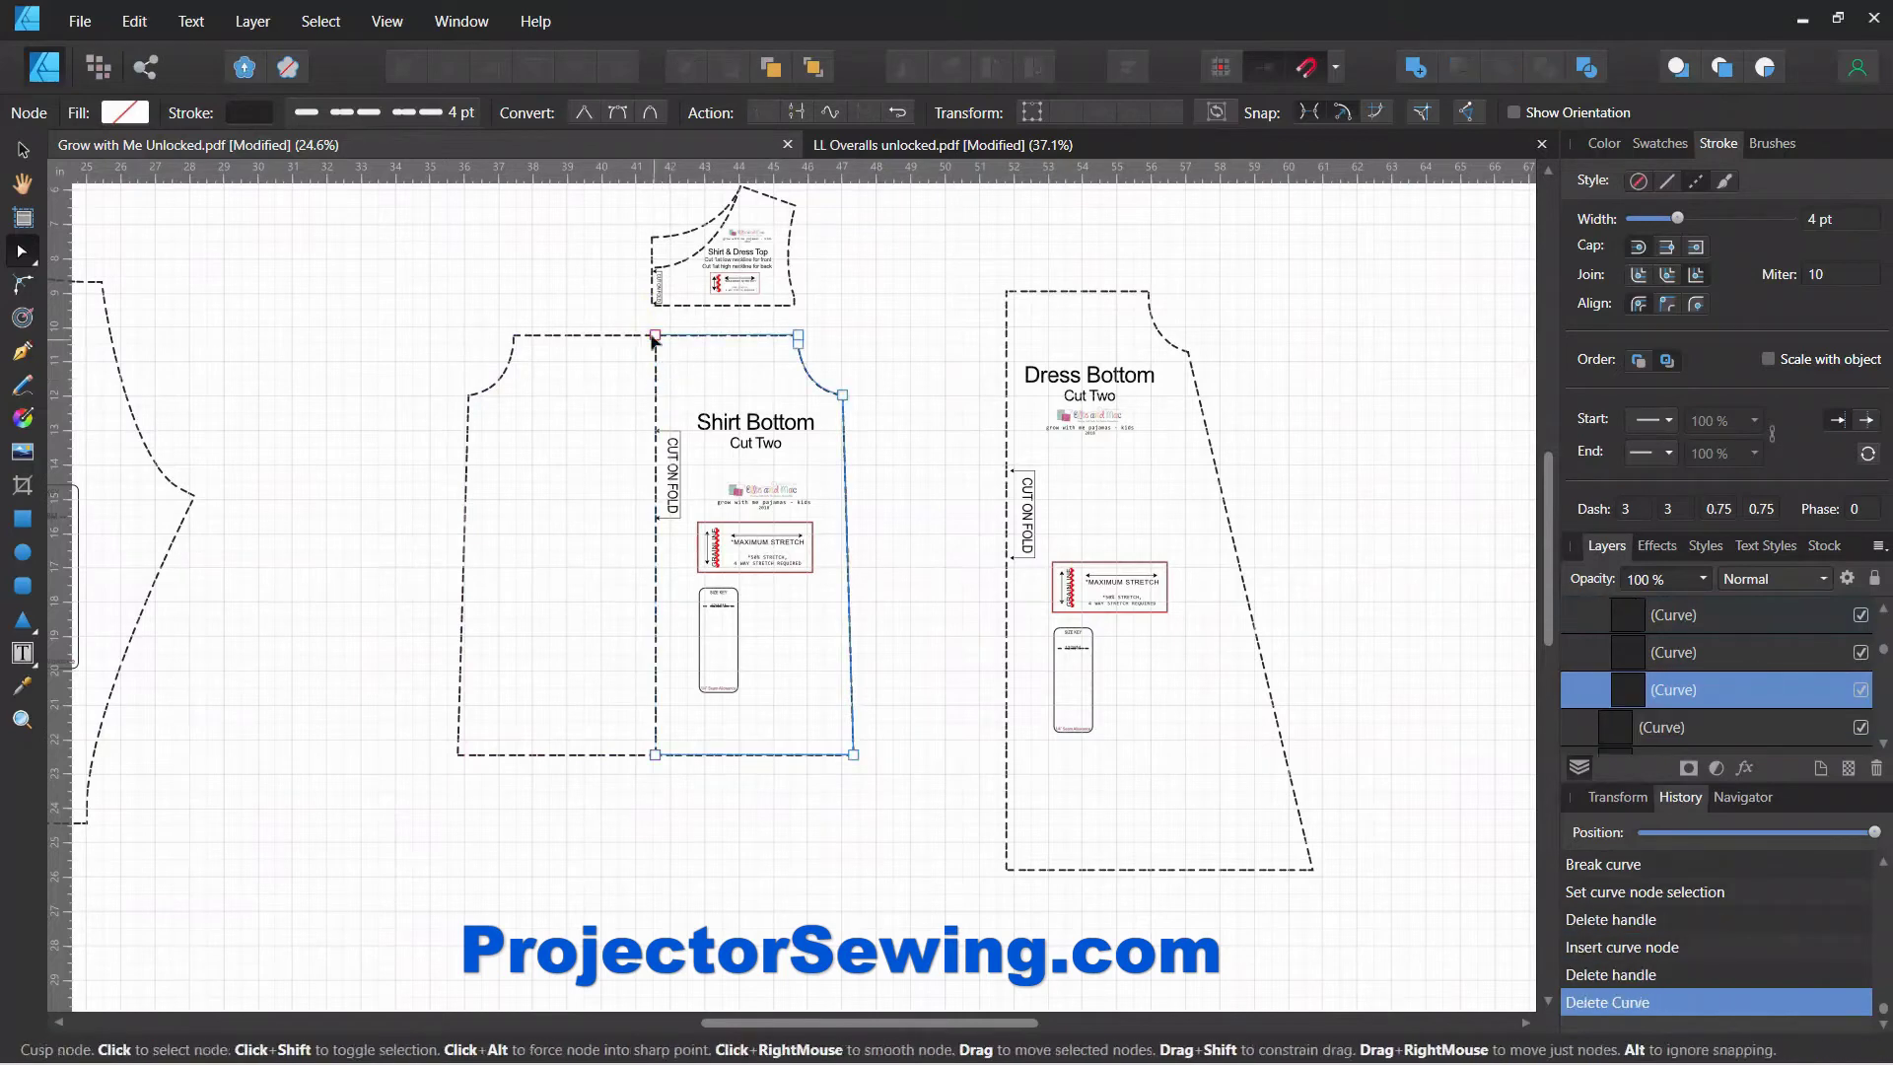
# - Delete the vertical cut-on-fold center line
pyautogui.click(637, 336)
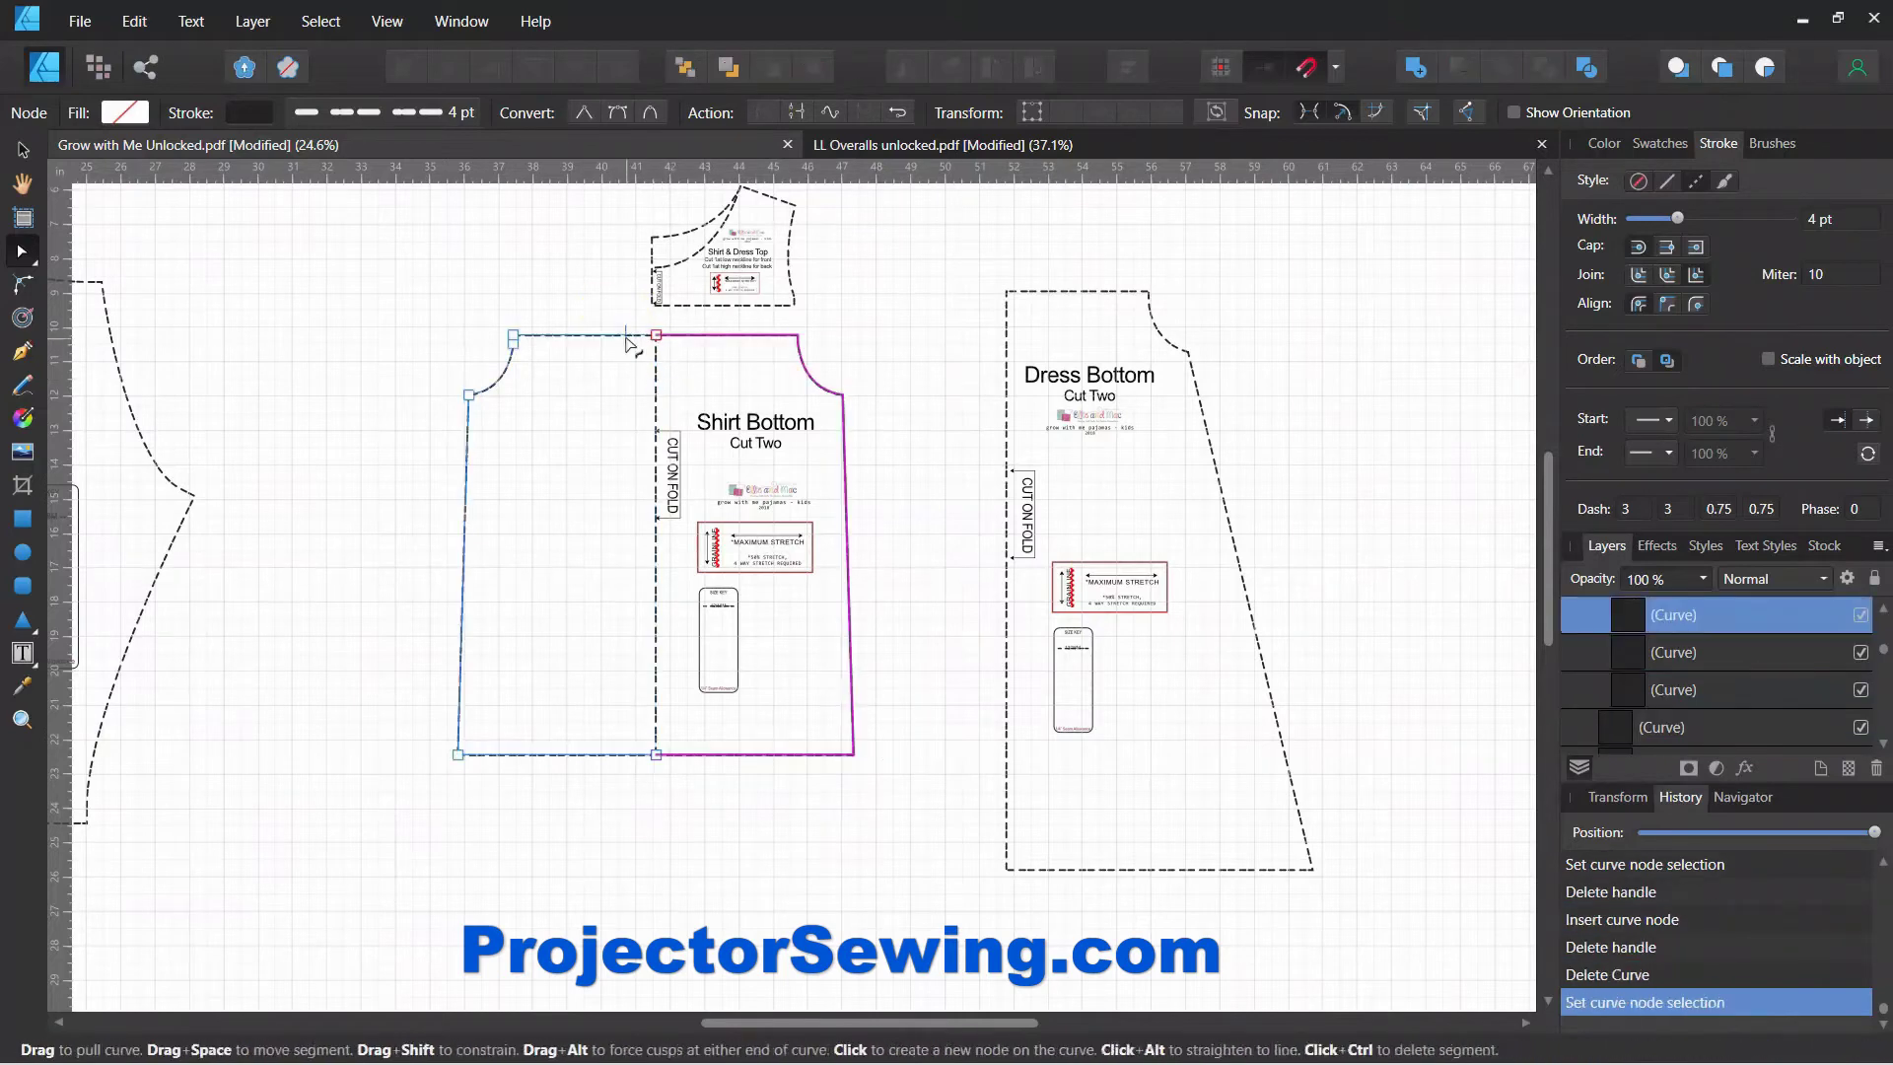
pyautogui.click(656, 426)
pyautogui.press('Delete')
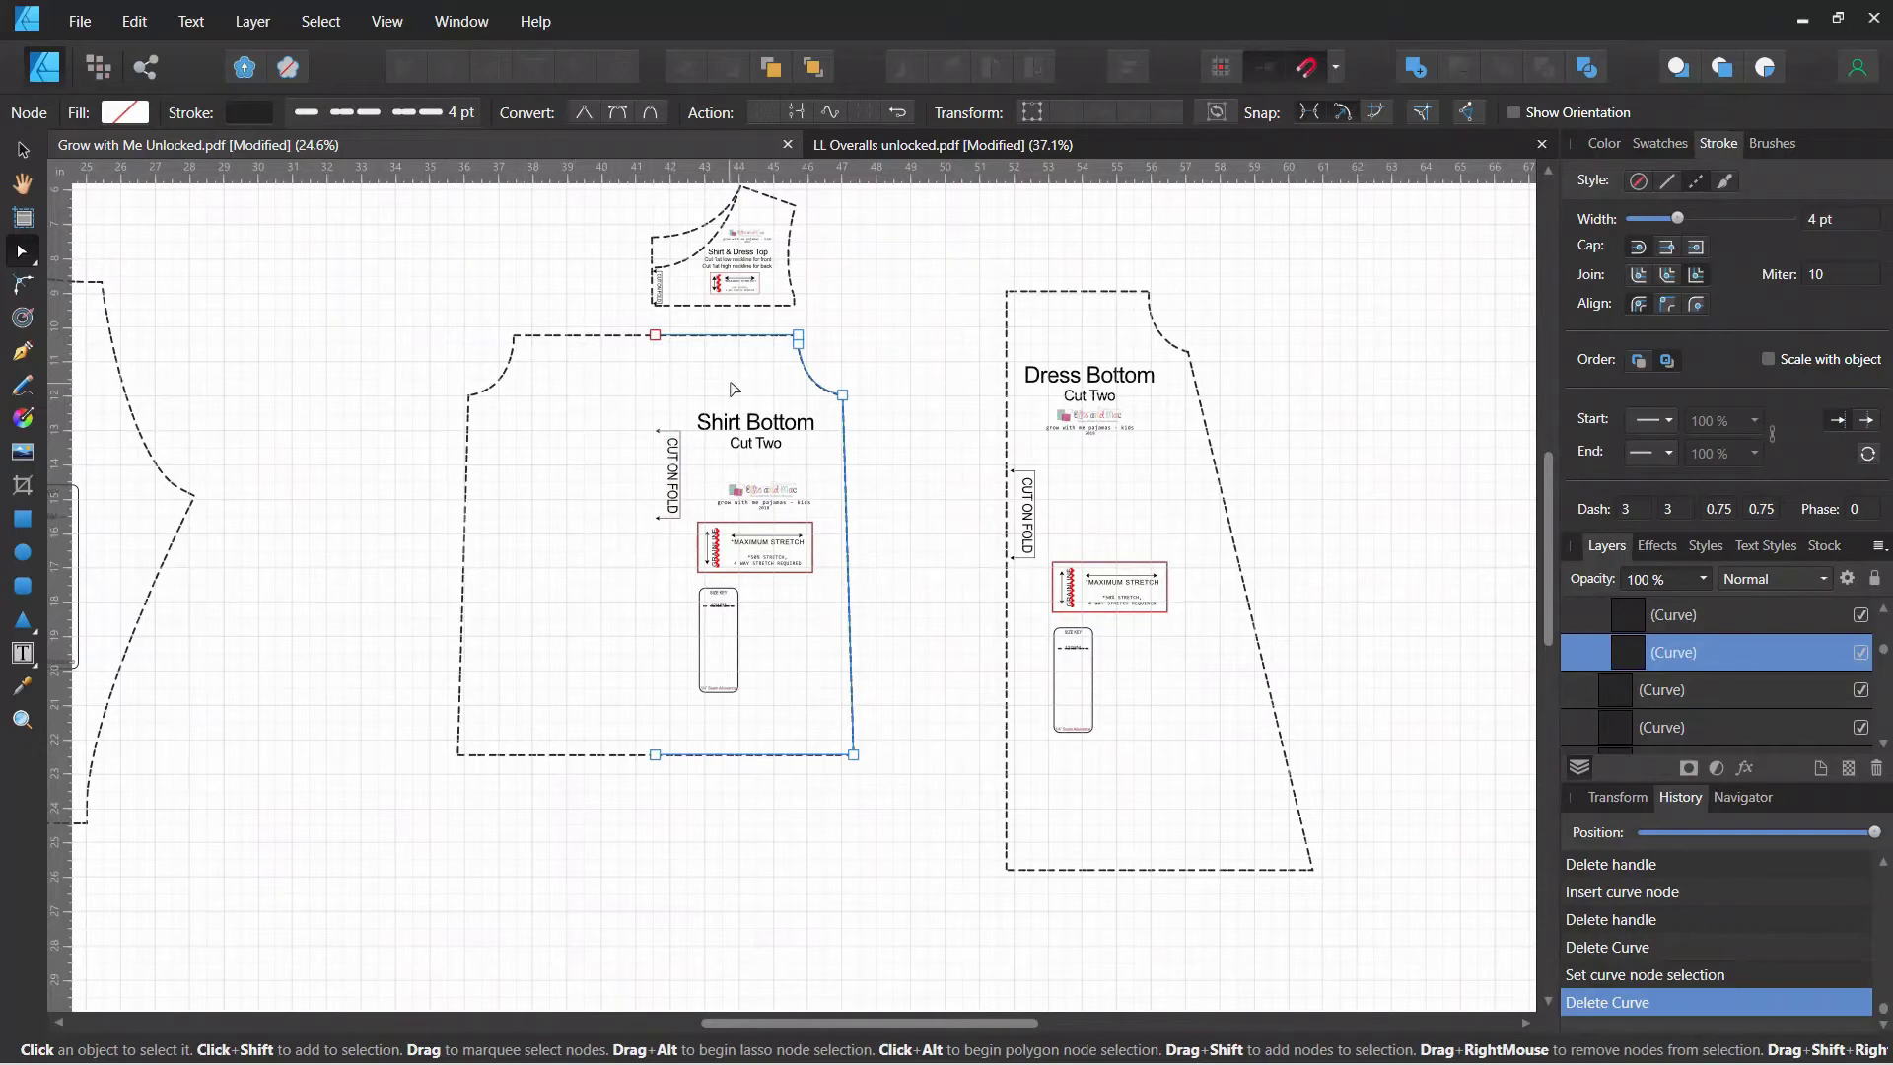
# - Join the two Shirt Bottom outline pieces into one continuous curve
pyautogui.click(657, 337)
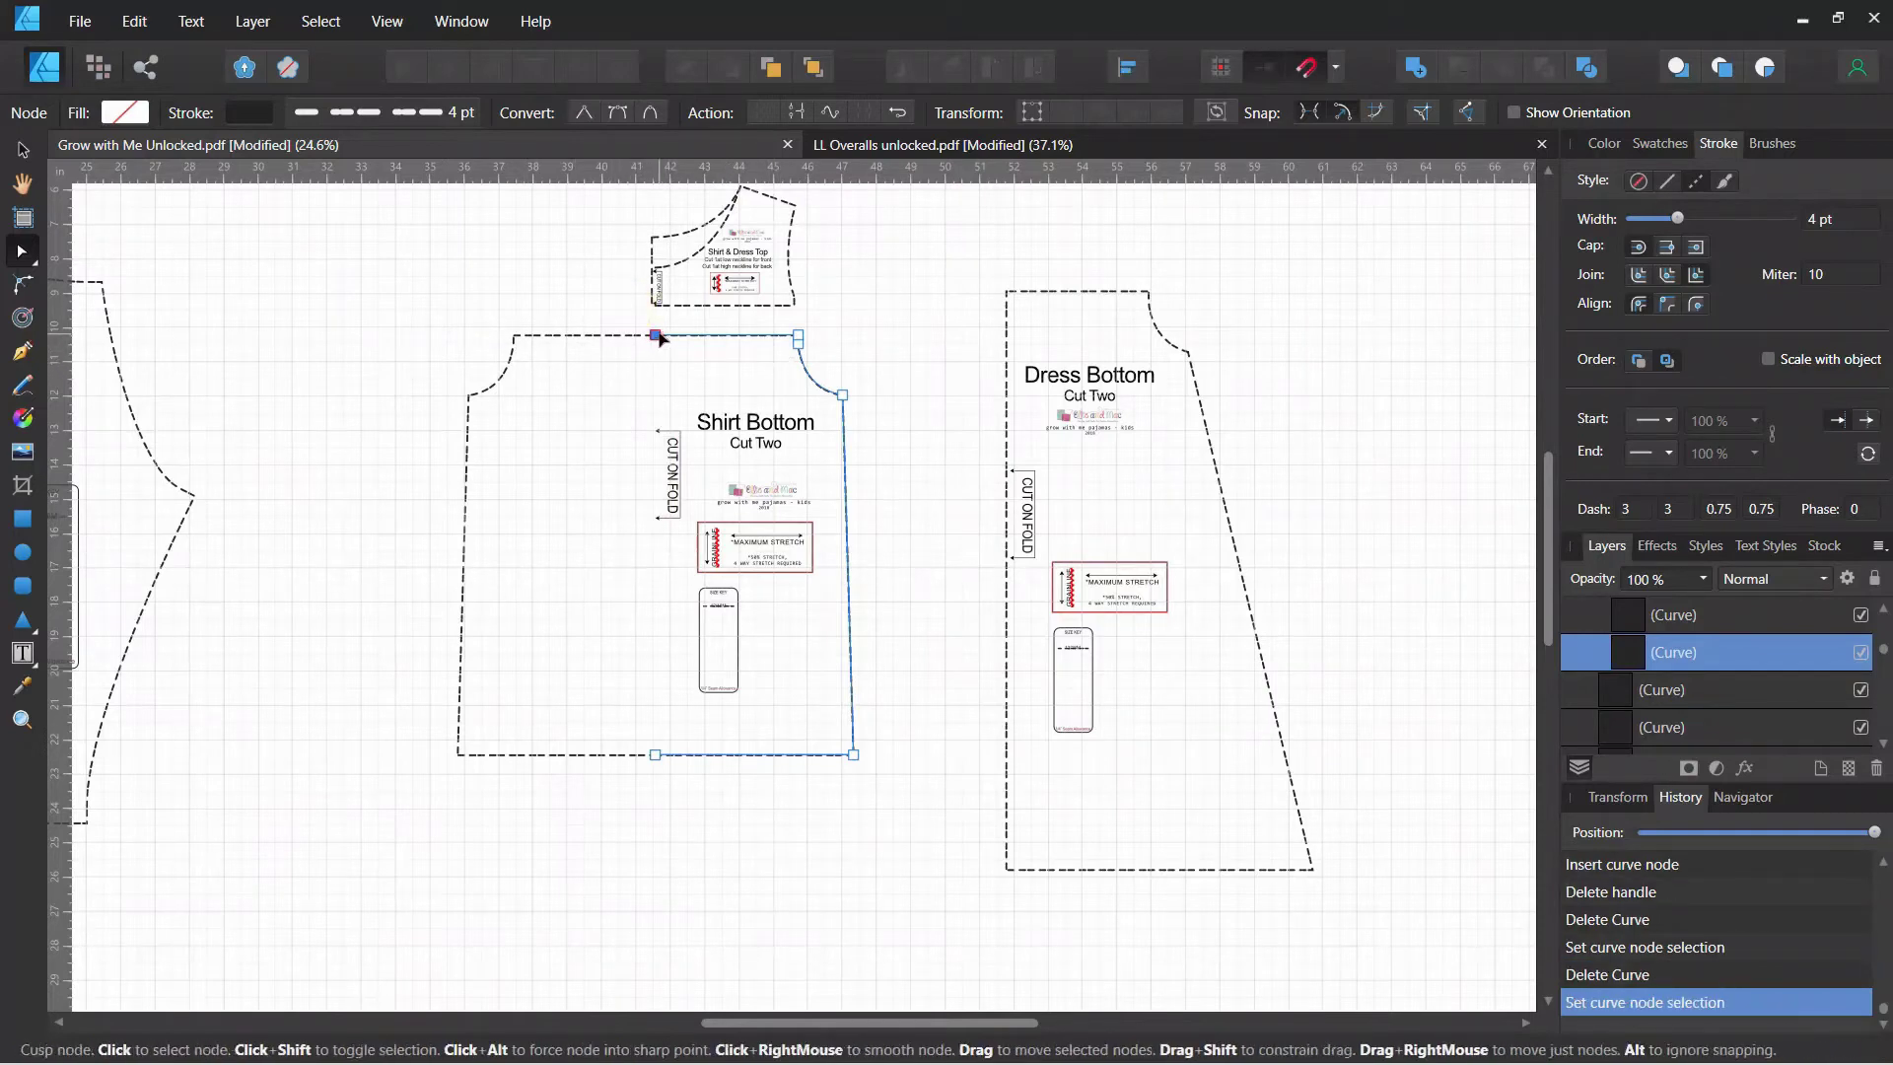
pyautogui.keyDown('shift'); pyautogui.click(799, 336); pyautogui.keyUp('shift')
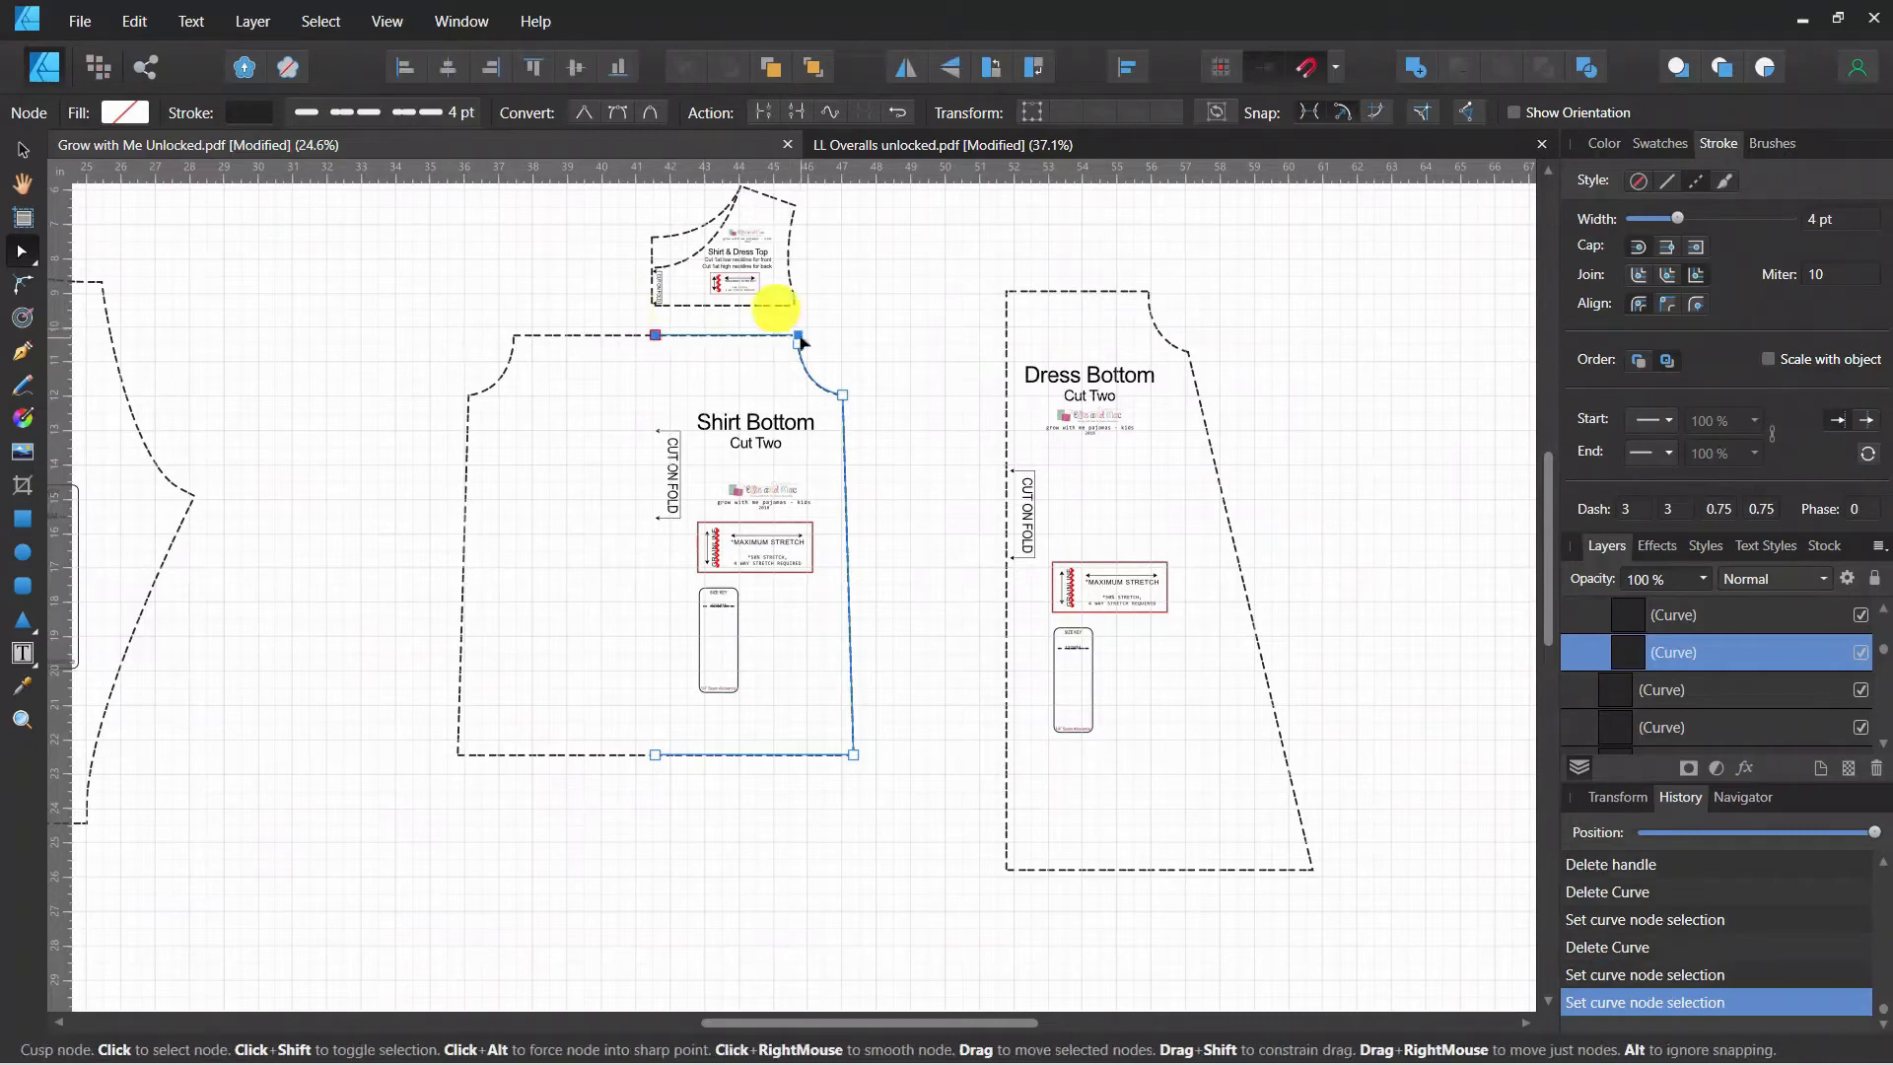
pyautogui.keyDown('shift'); pyautogui.click(588, 336); pyautogui.keyUp('shift')
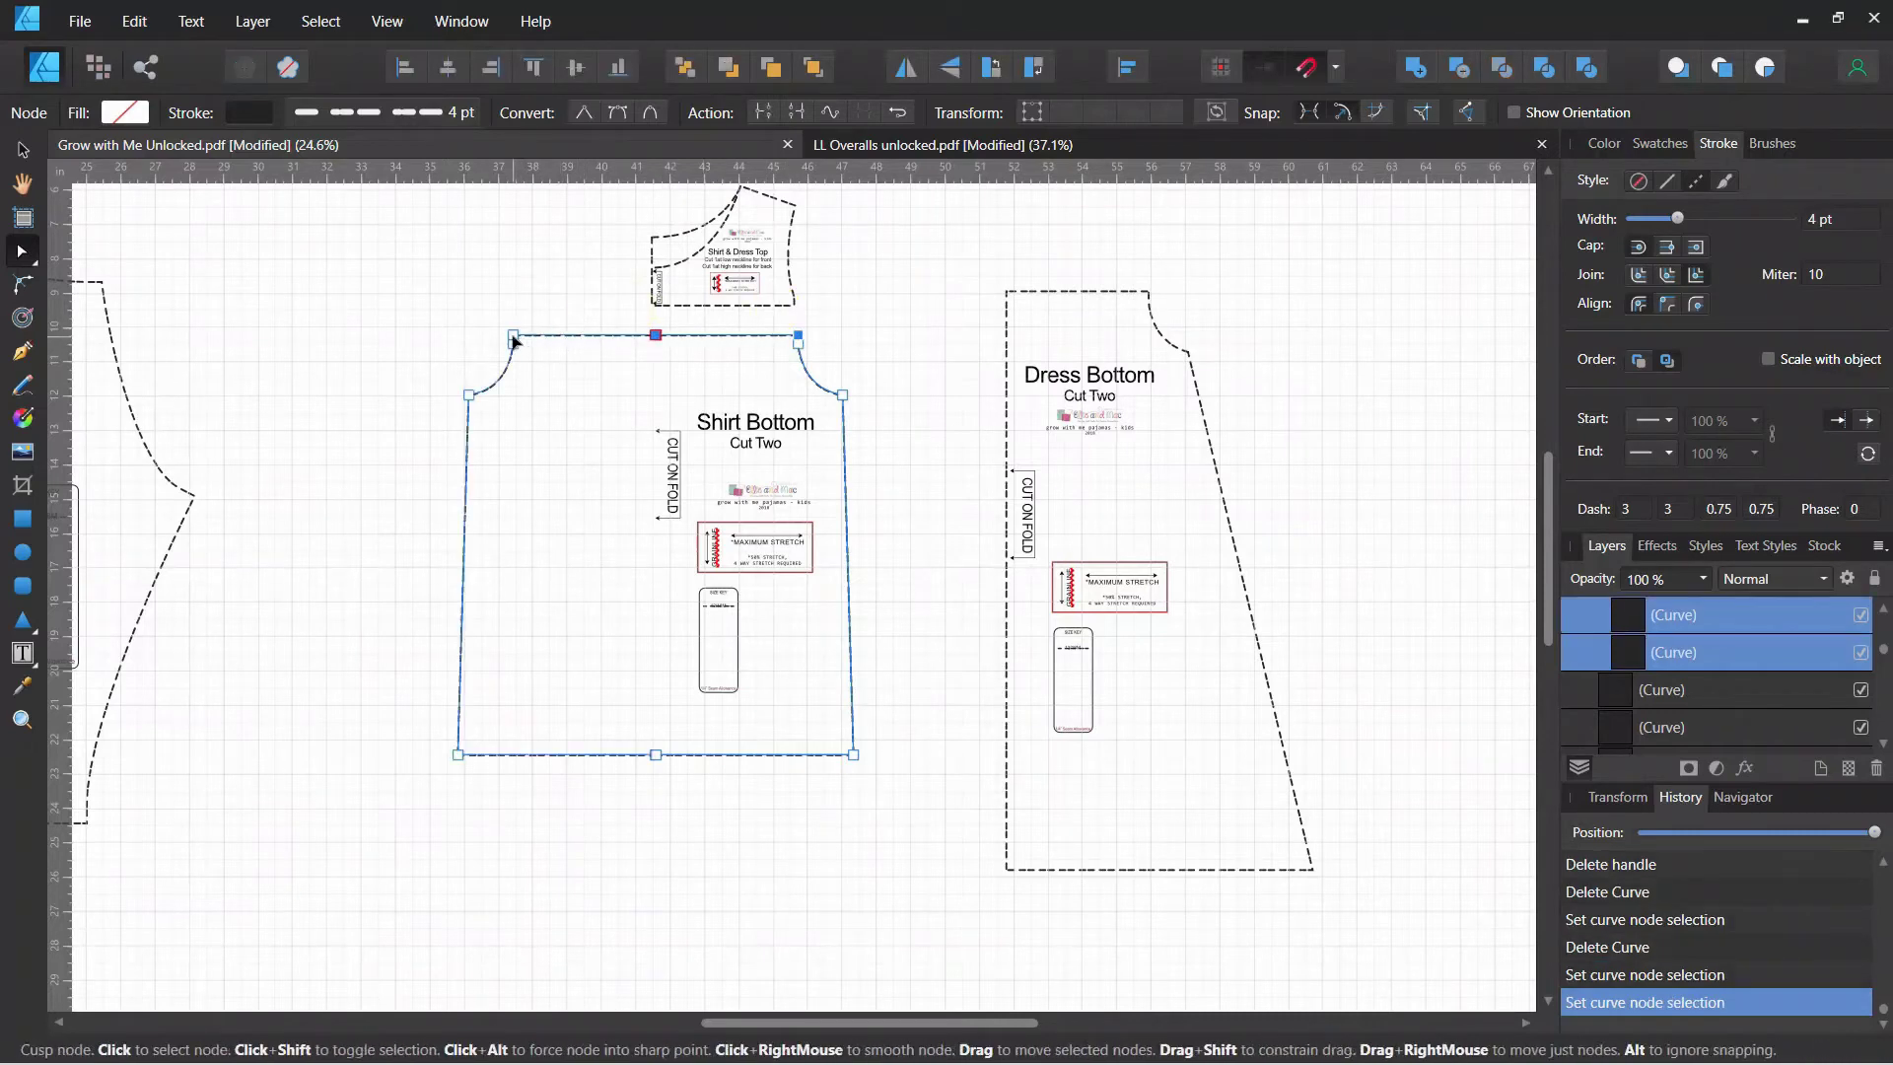
pyautogui.keyDown('shift'); pyautogui.click(513, 338); pyautogui.keyUp('shift')
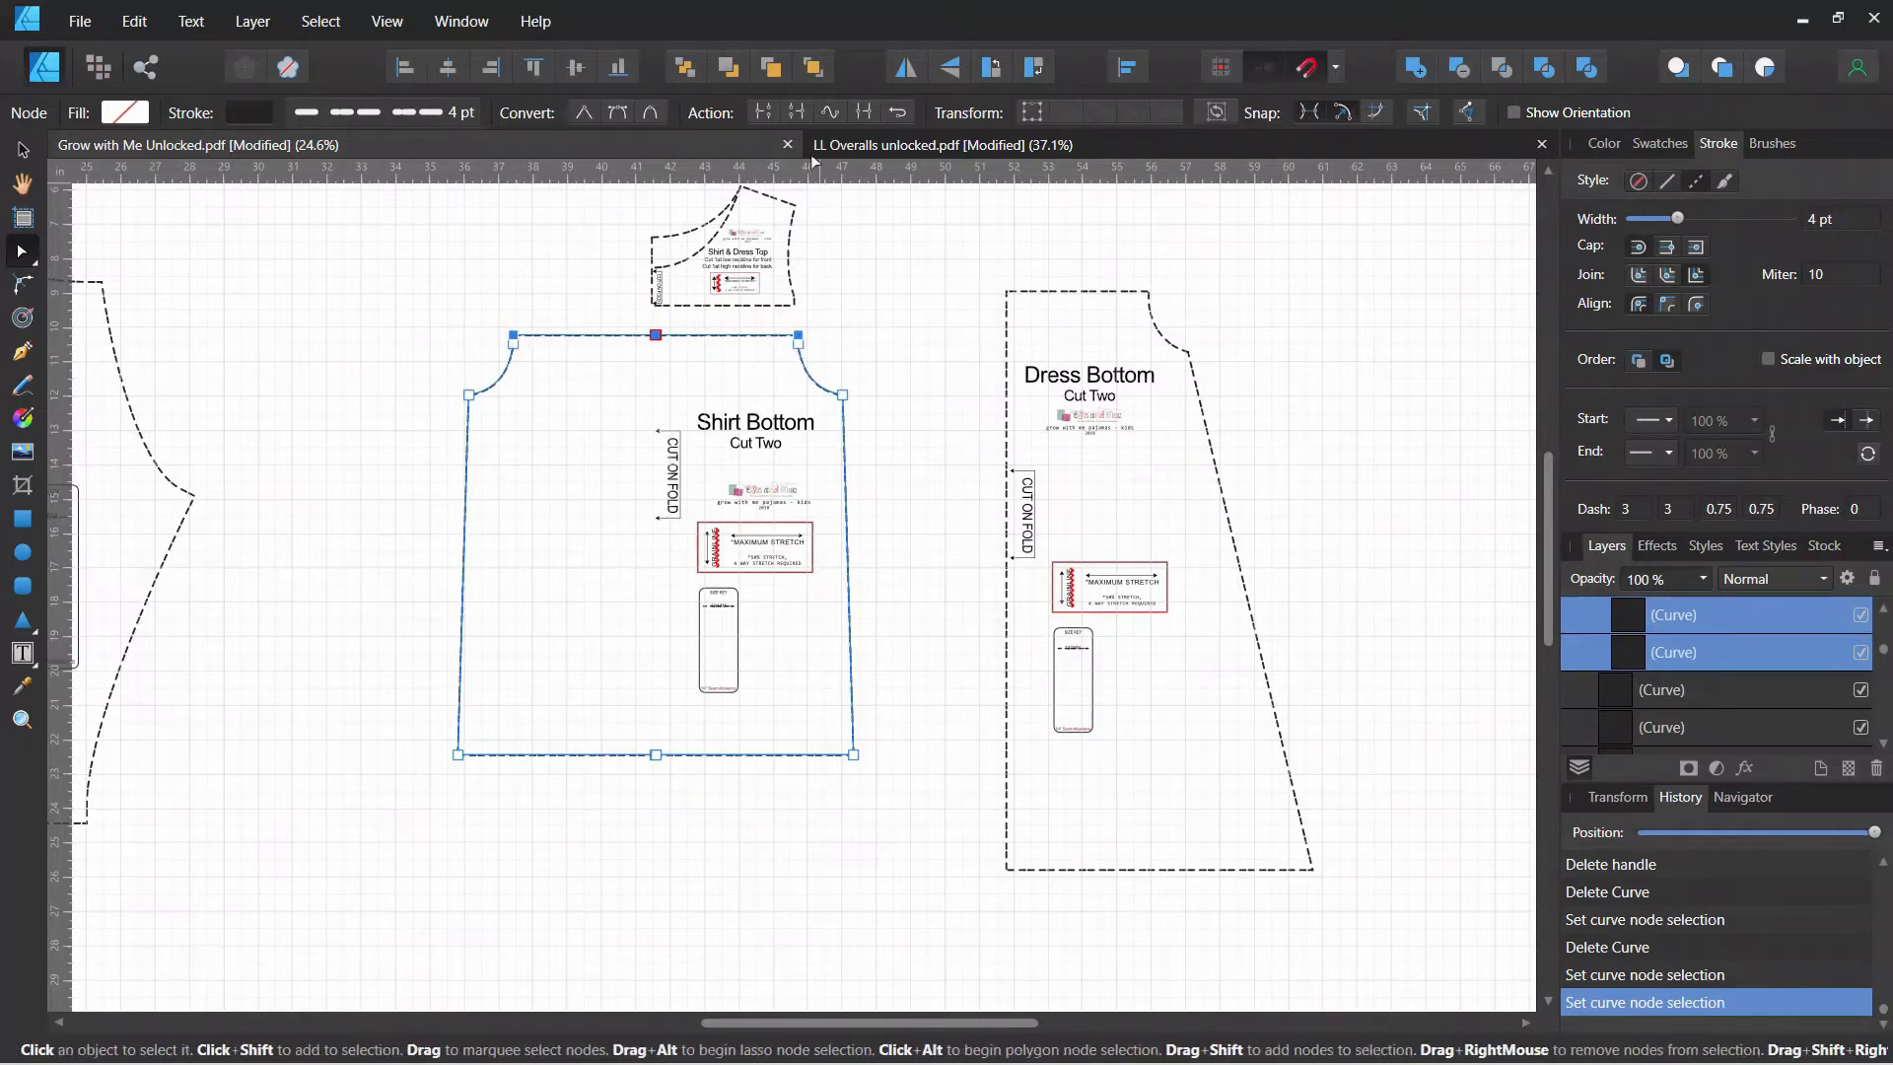
pyautogui.click(864, 112)
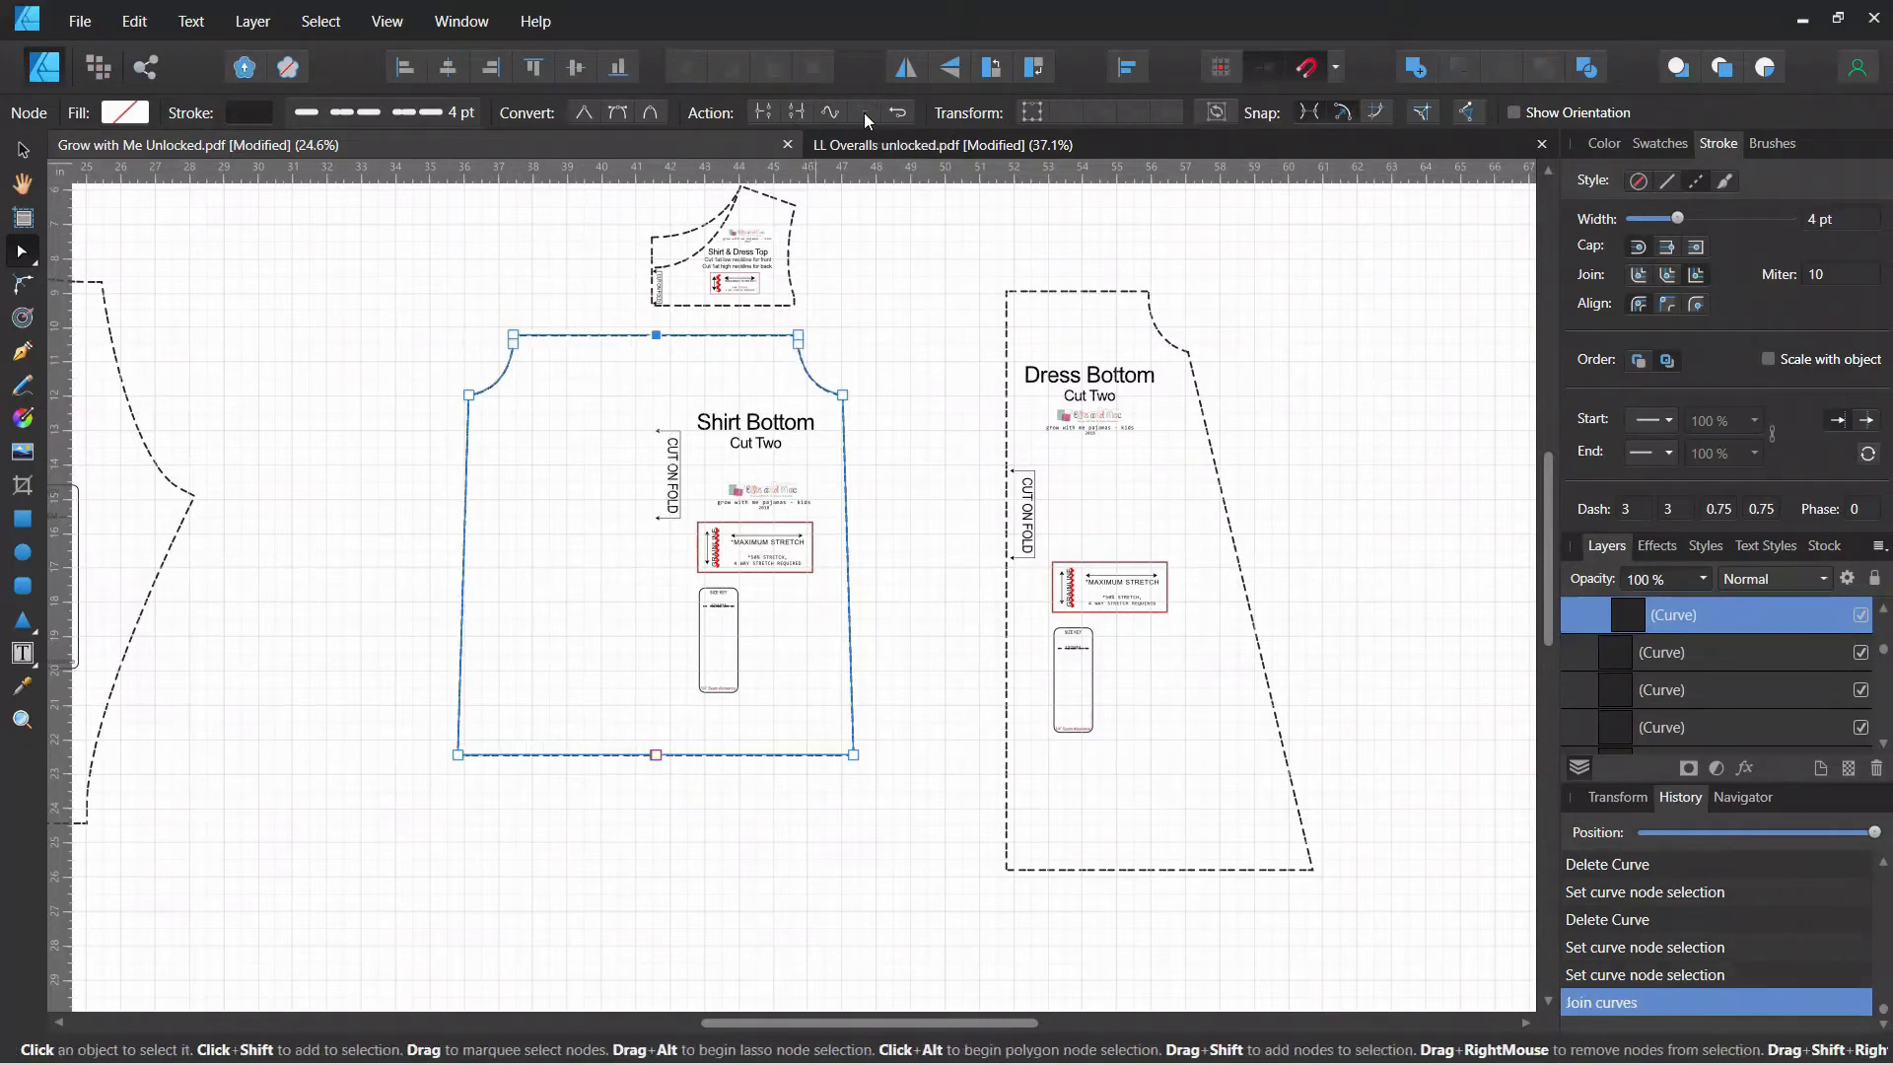
pyautogui.click(656, 753)
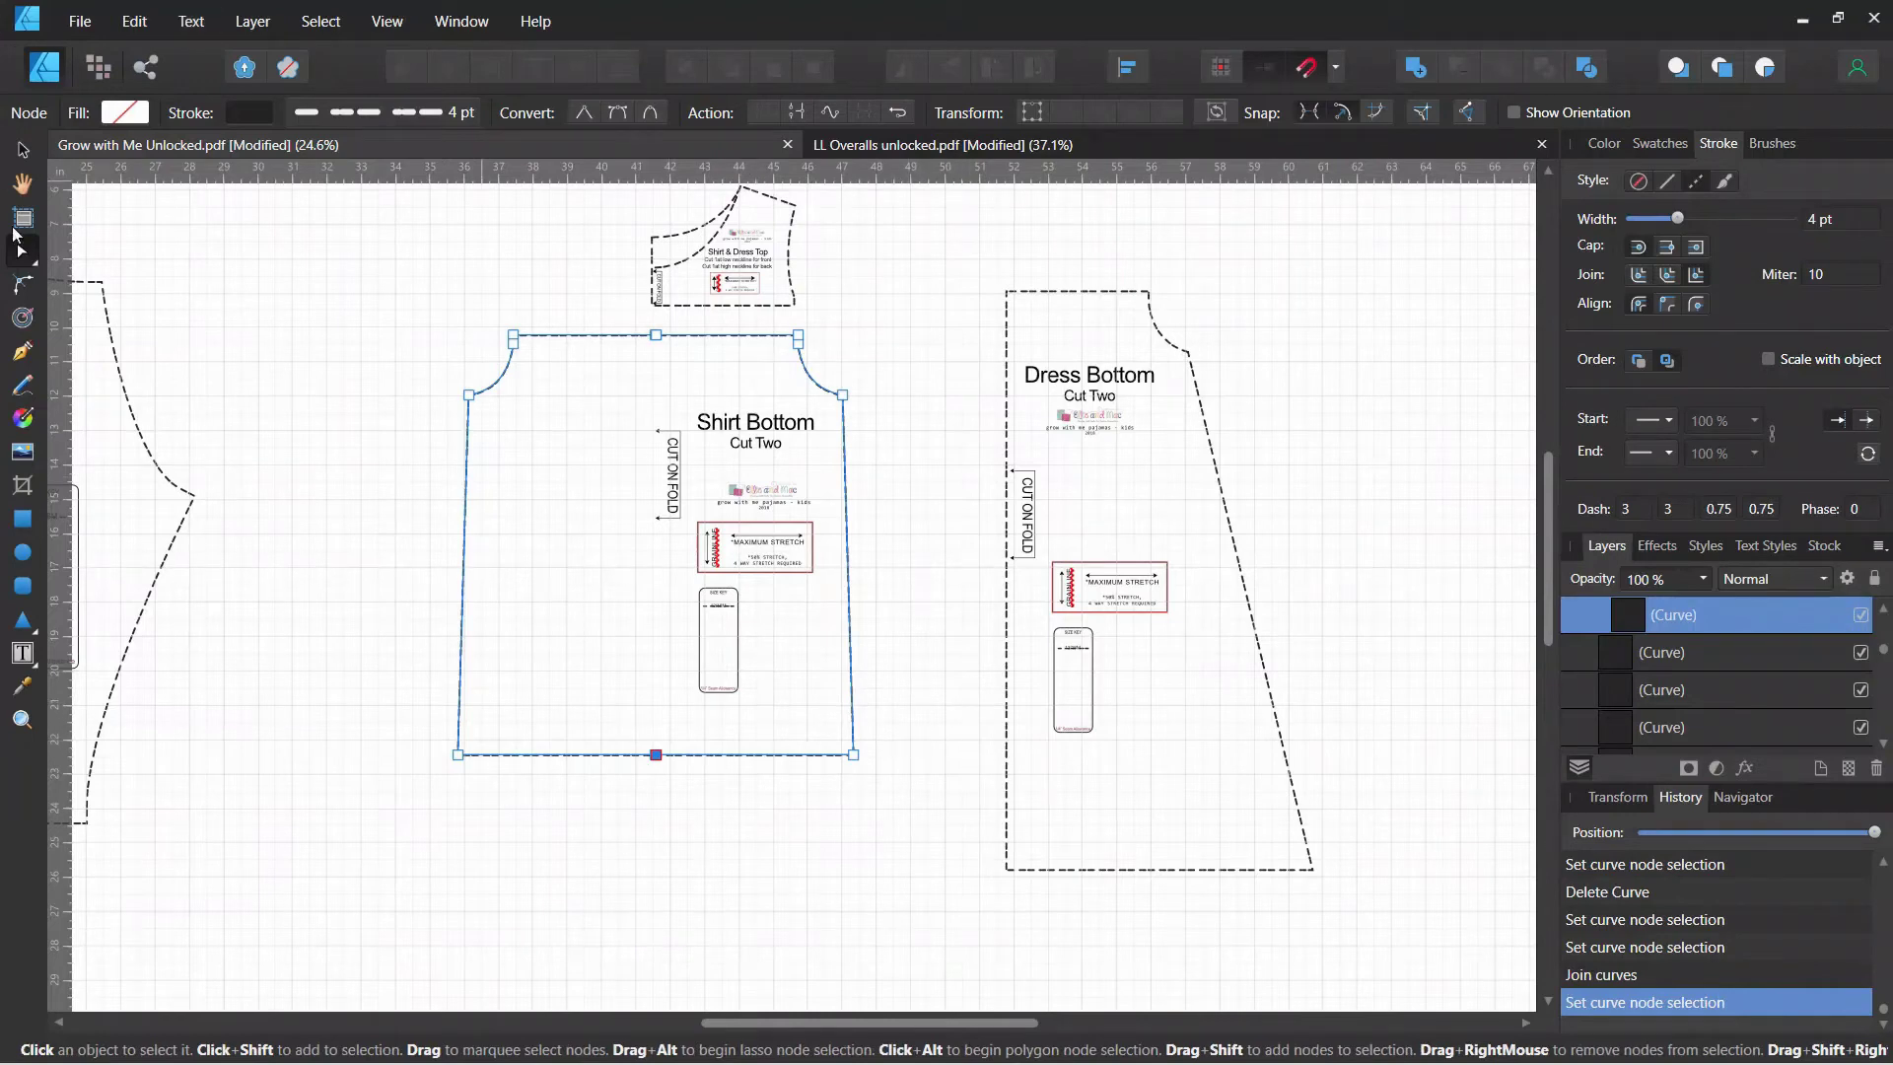
pyautogui.click(22, 147)
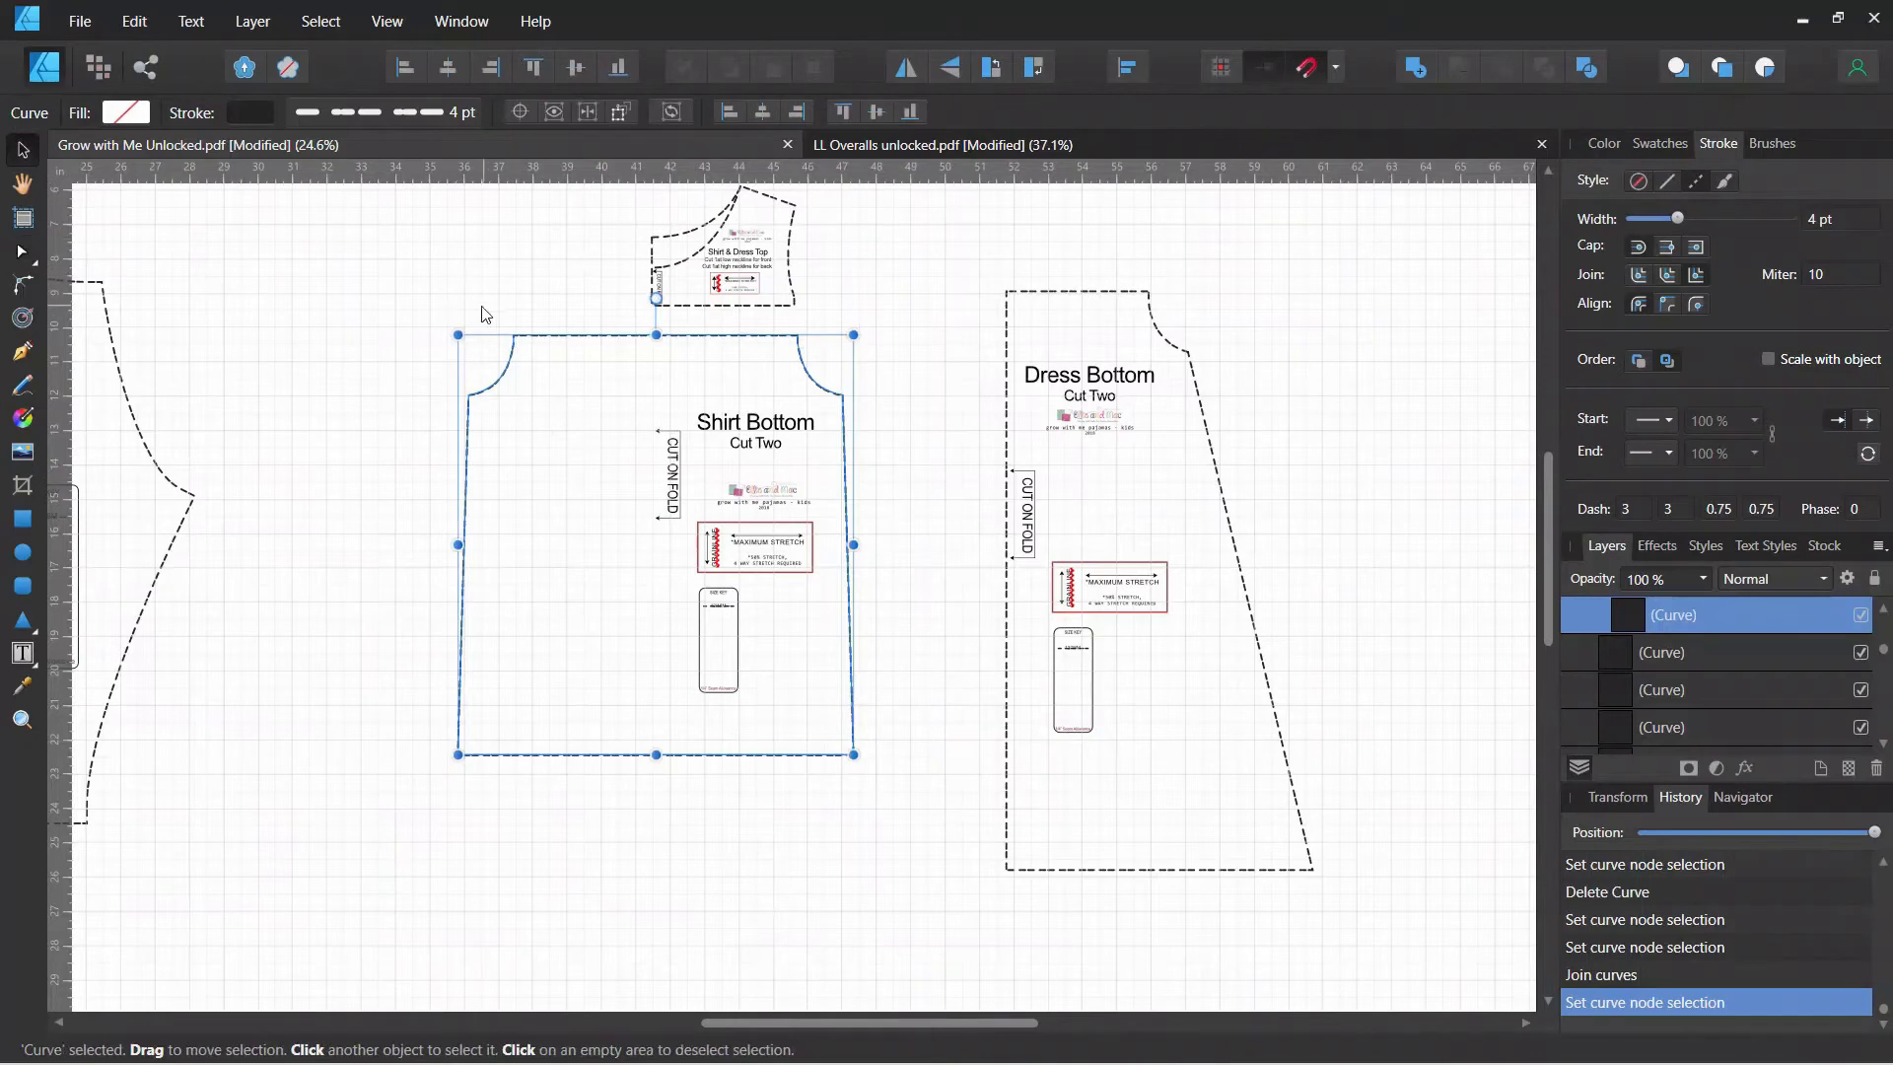
# - Add a 0.5 in contour around the Shirt Bottom outline and bake it into editable curves
pyautogui.click(22, 321)
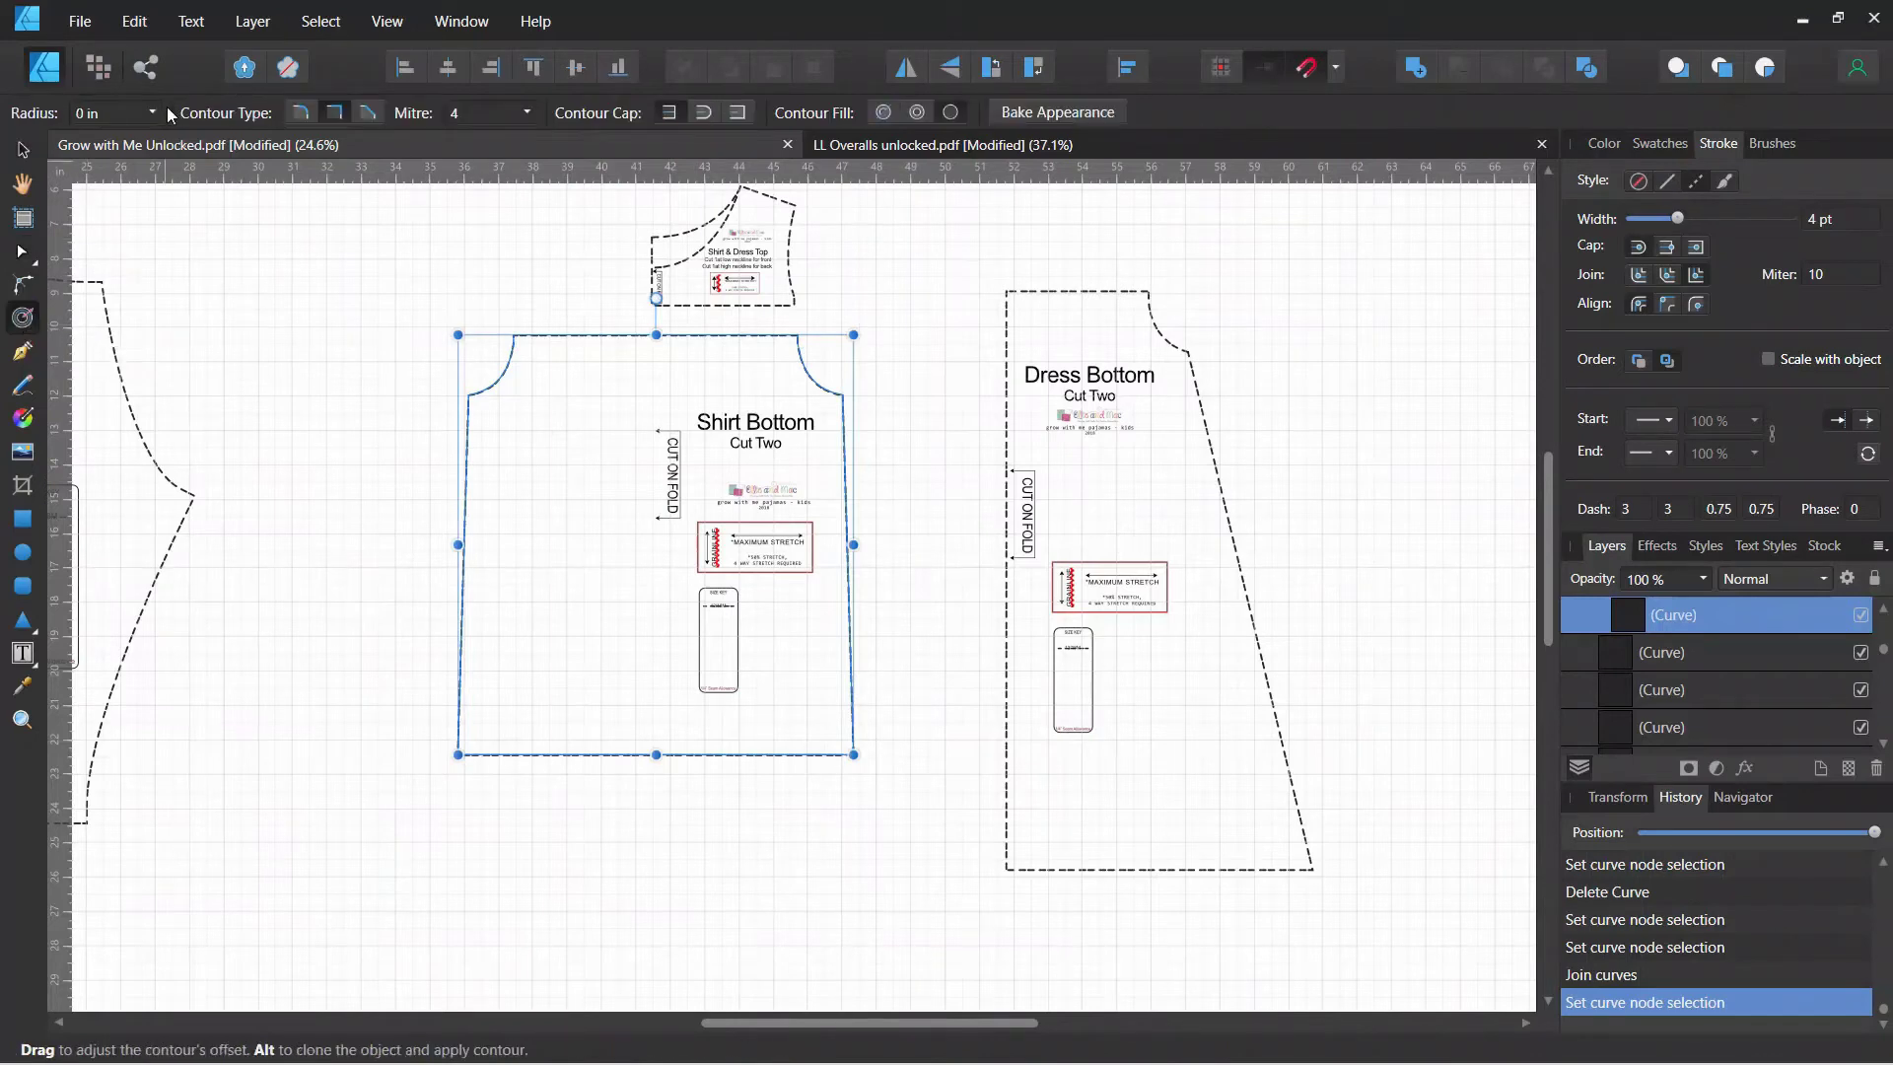
pyautogui.click(104, 110)
pyautogui.write('0.5')
pyautogui.press('Return')
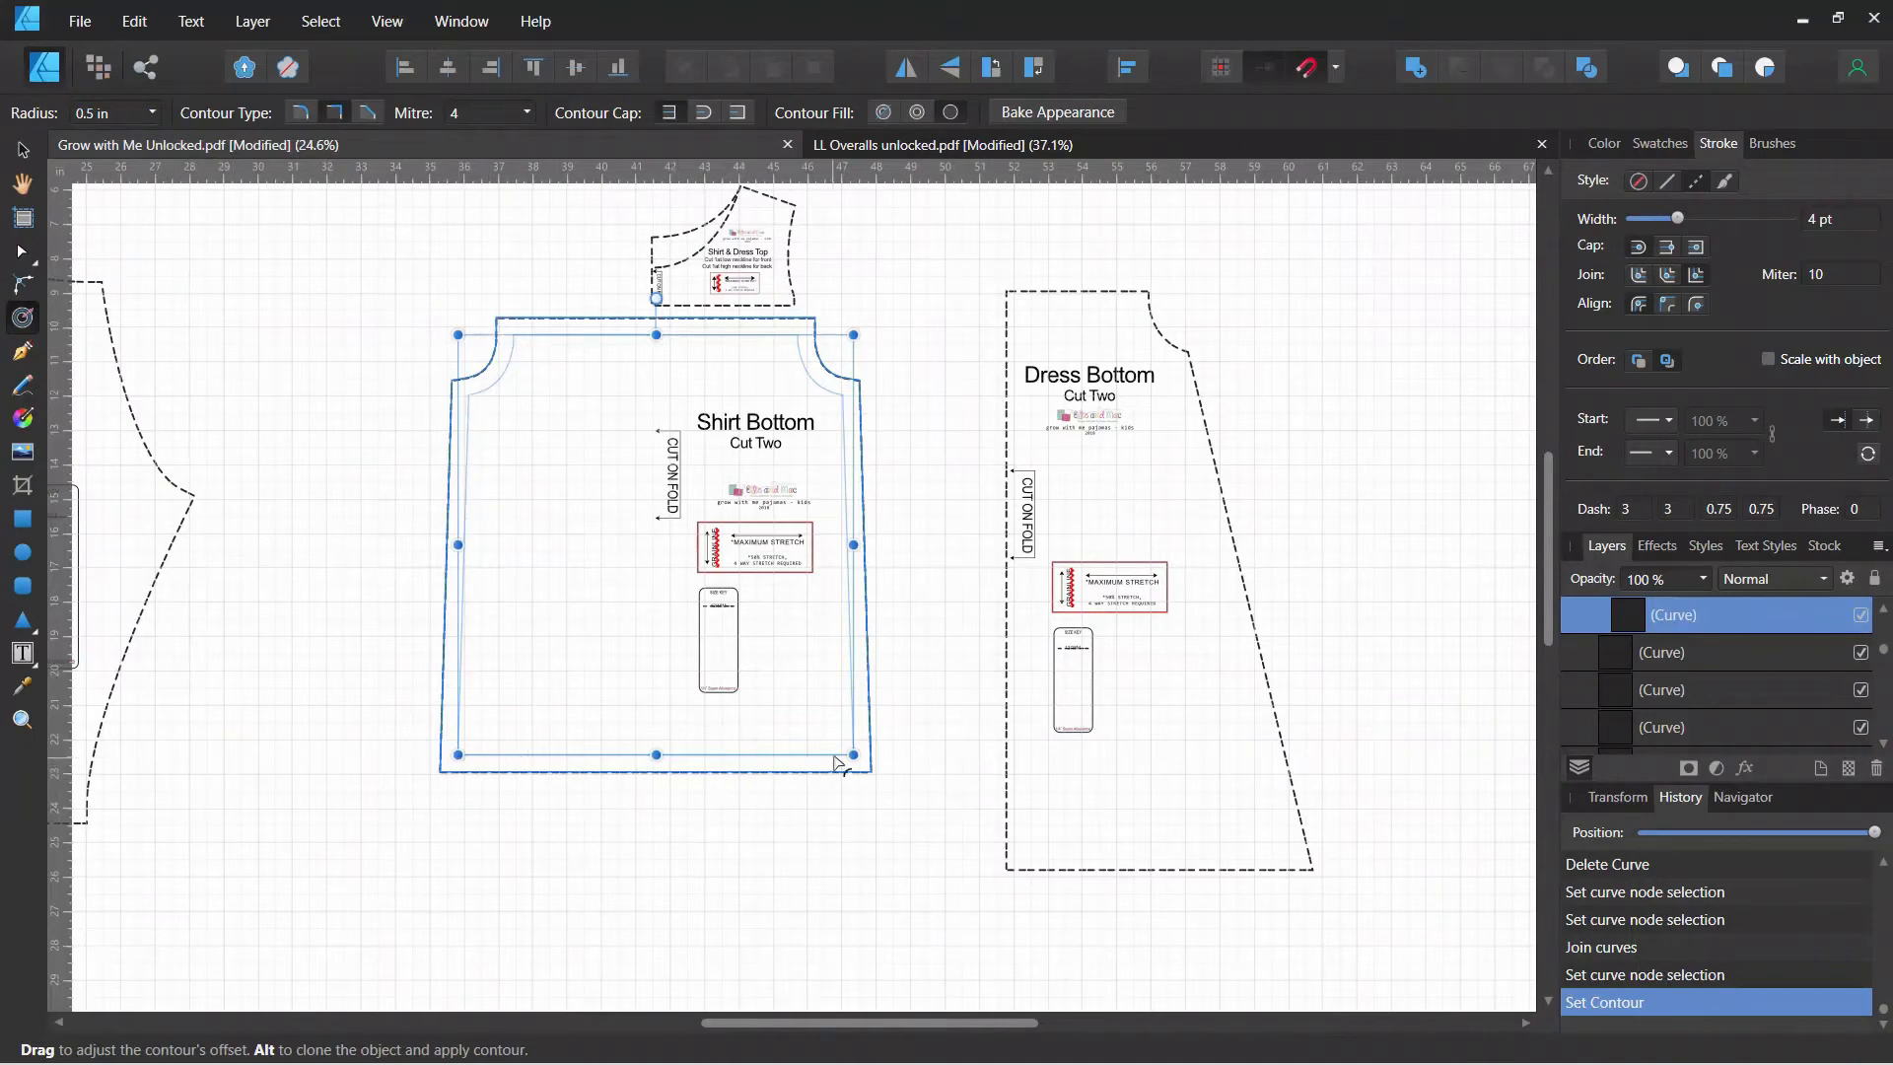
pyautogui.click(1051, 113)
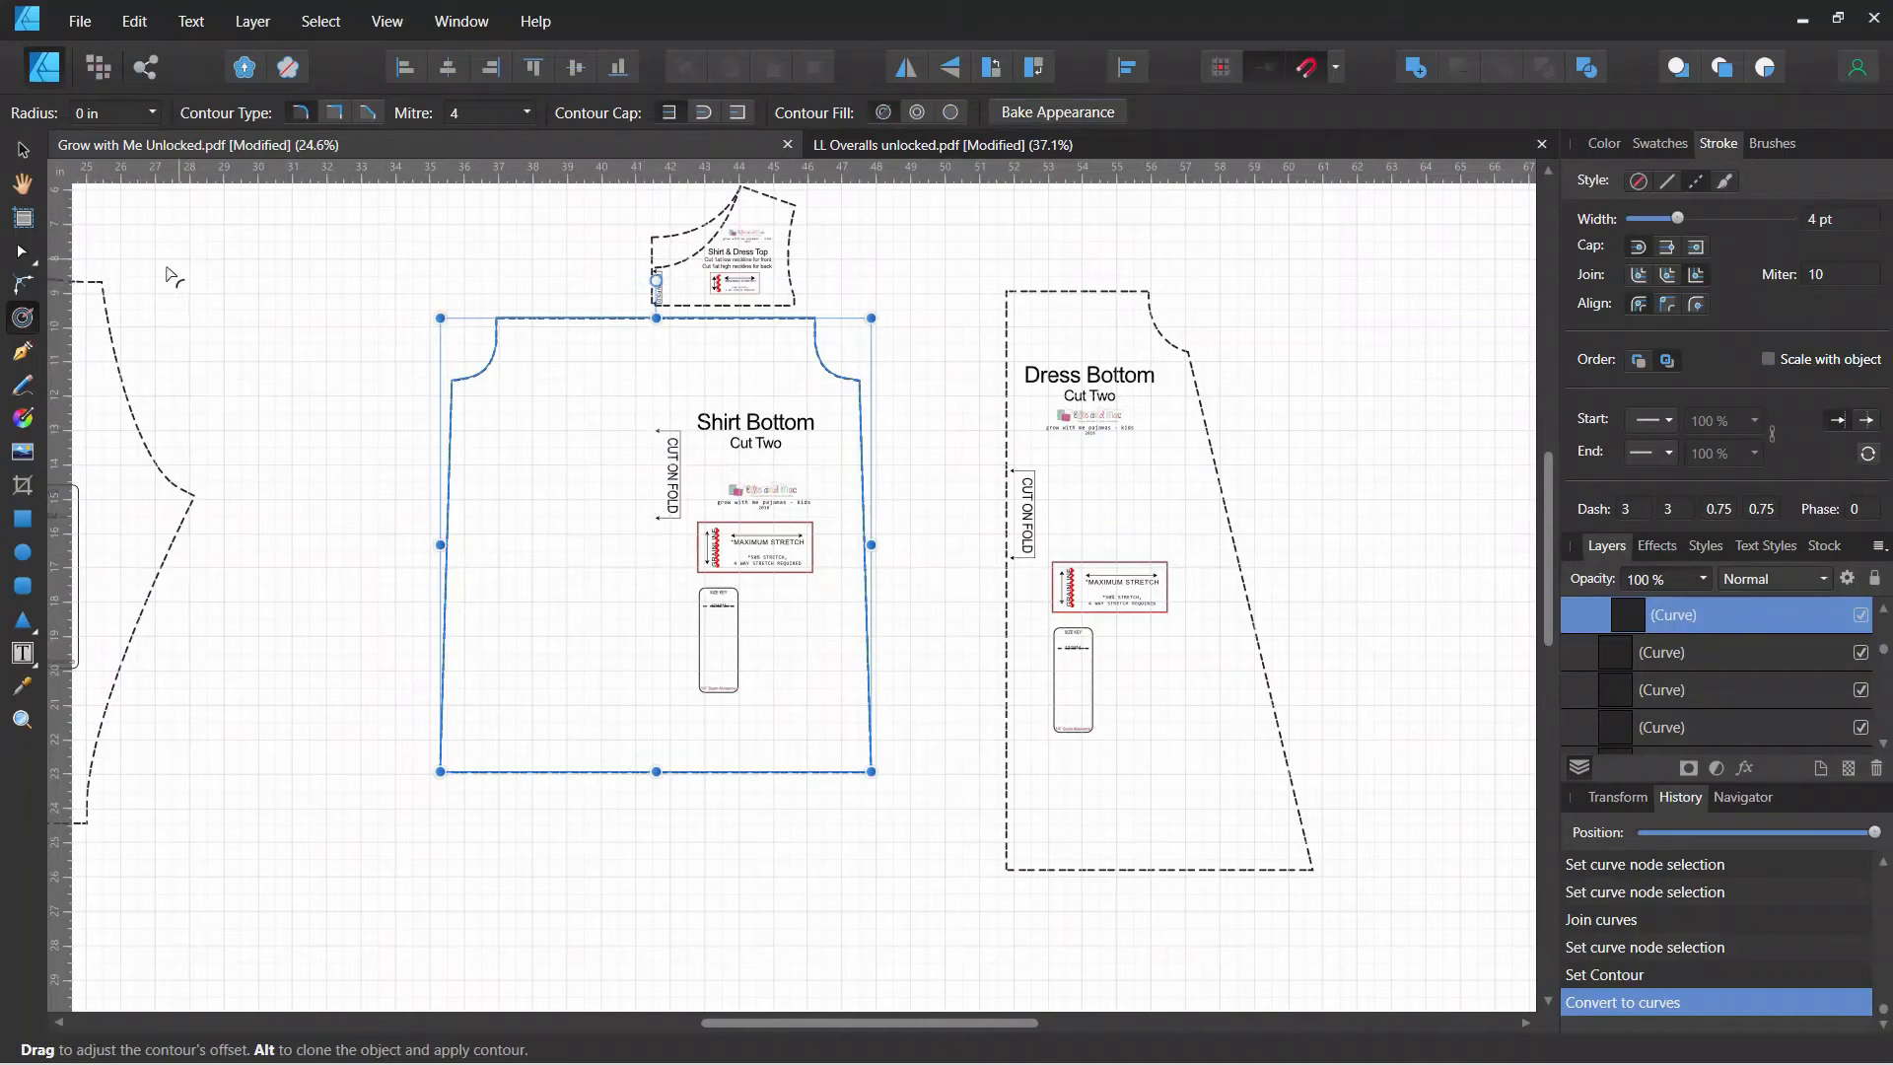
pyautogui.click(23, 357)
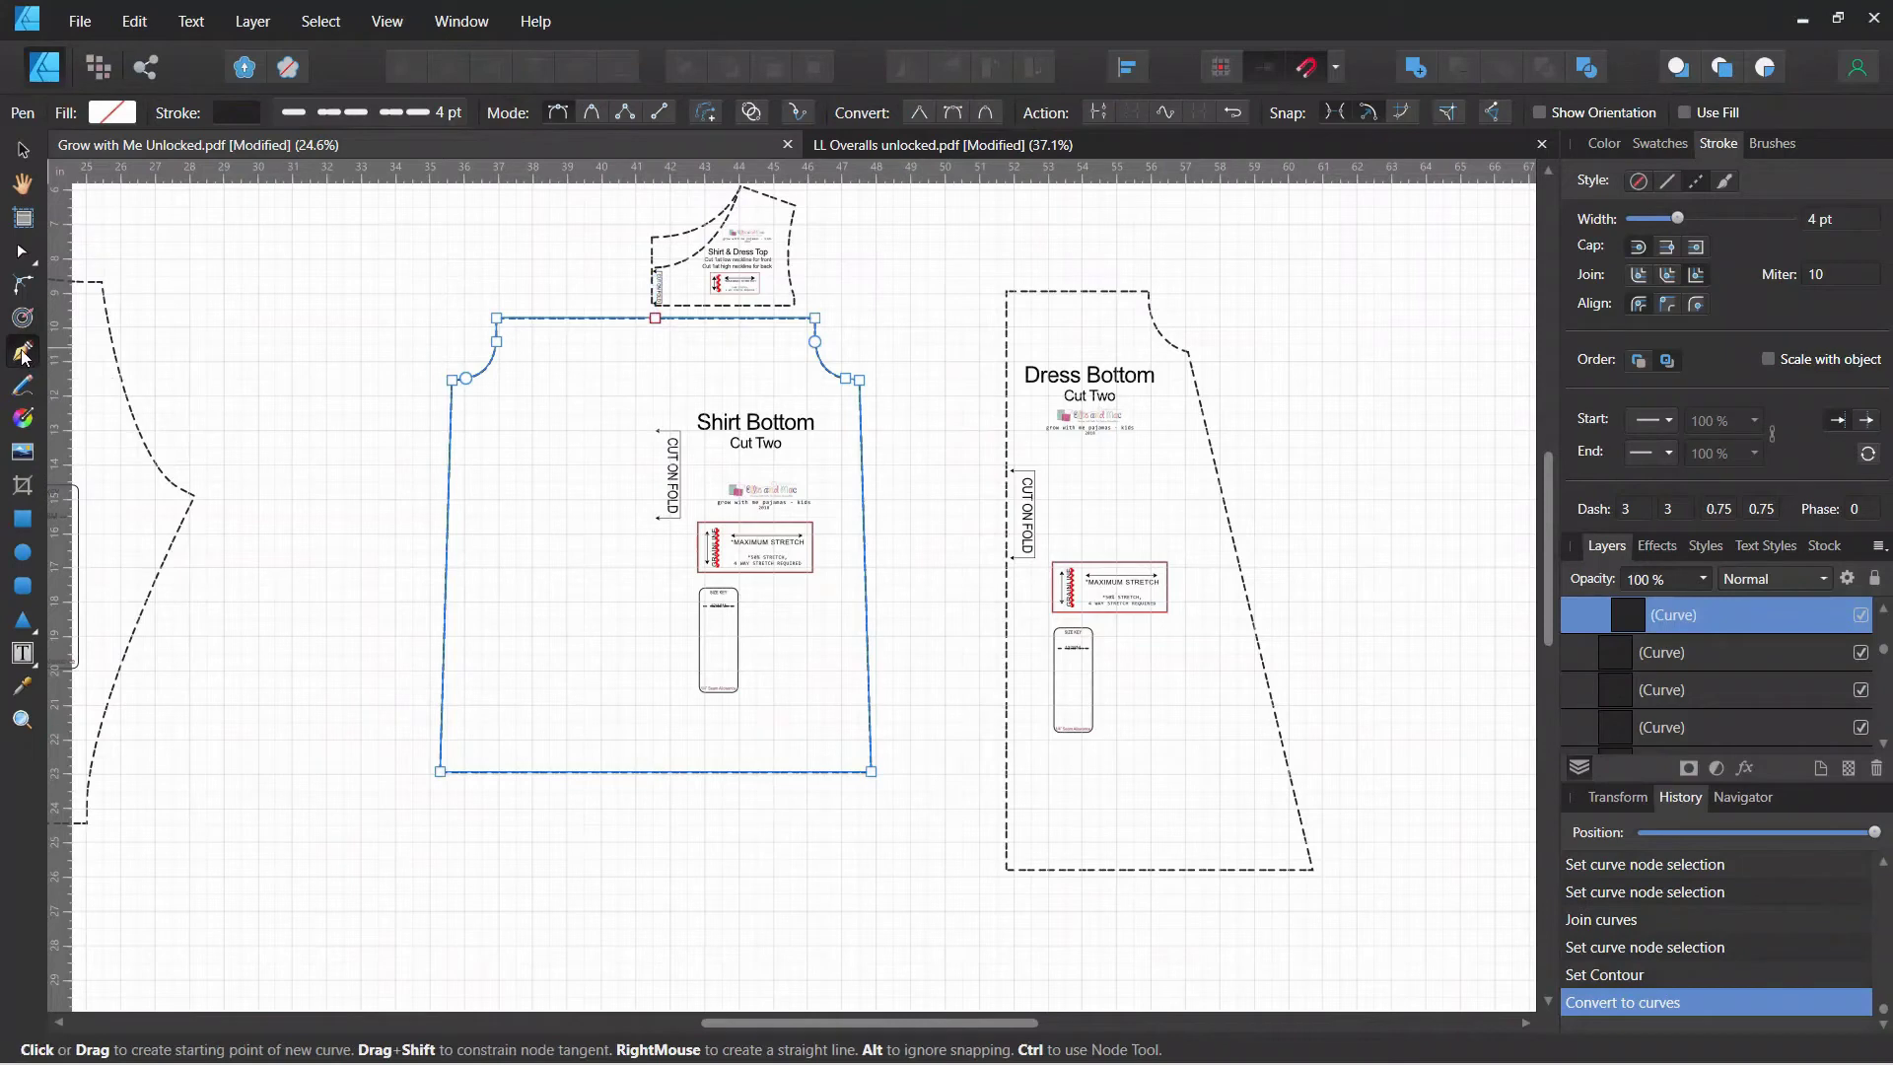
# - Draw a vertical fold line from the top edge to the bottom edge of Shirt Bottom
pyautogui.click(607, 318)
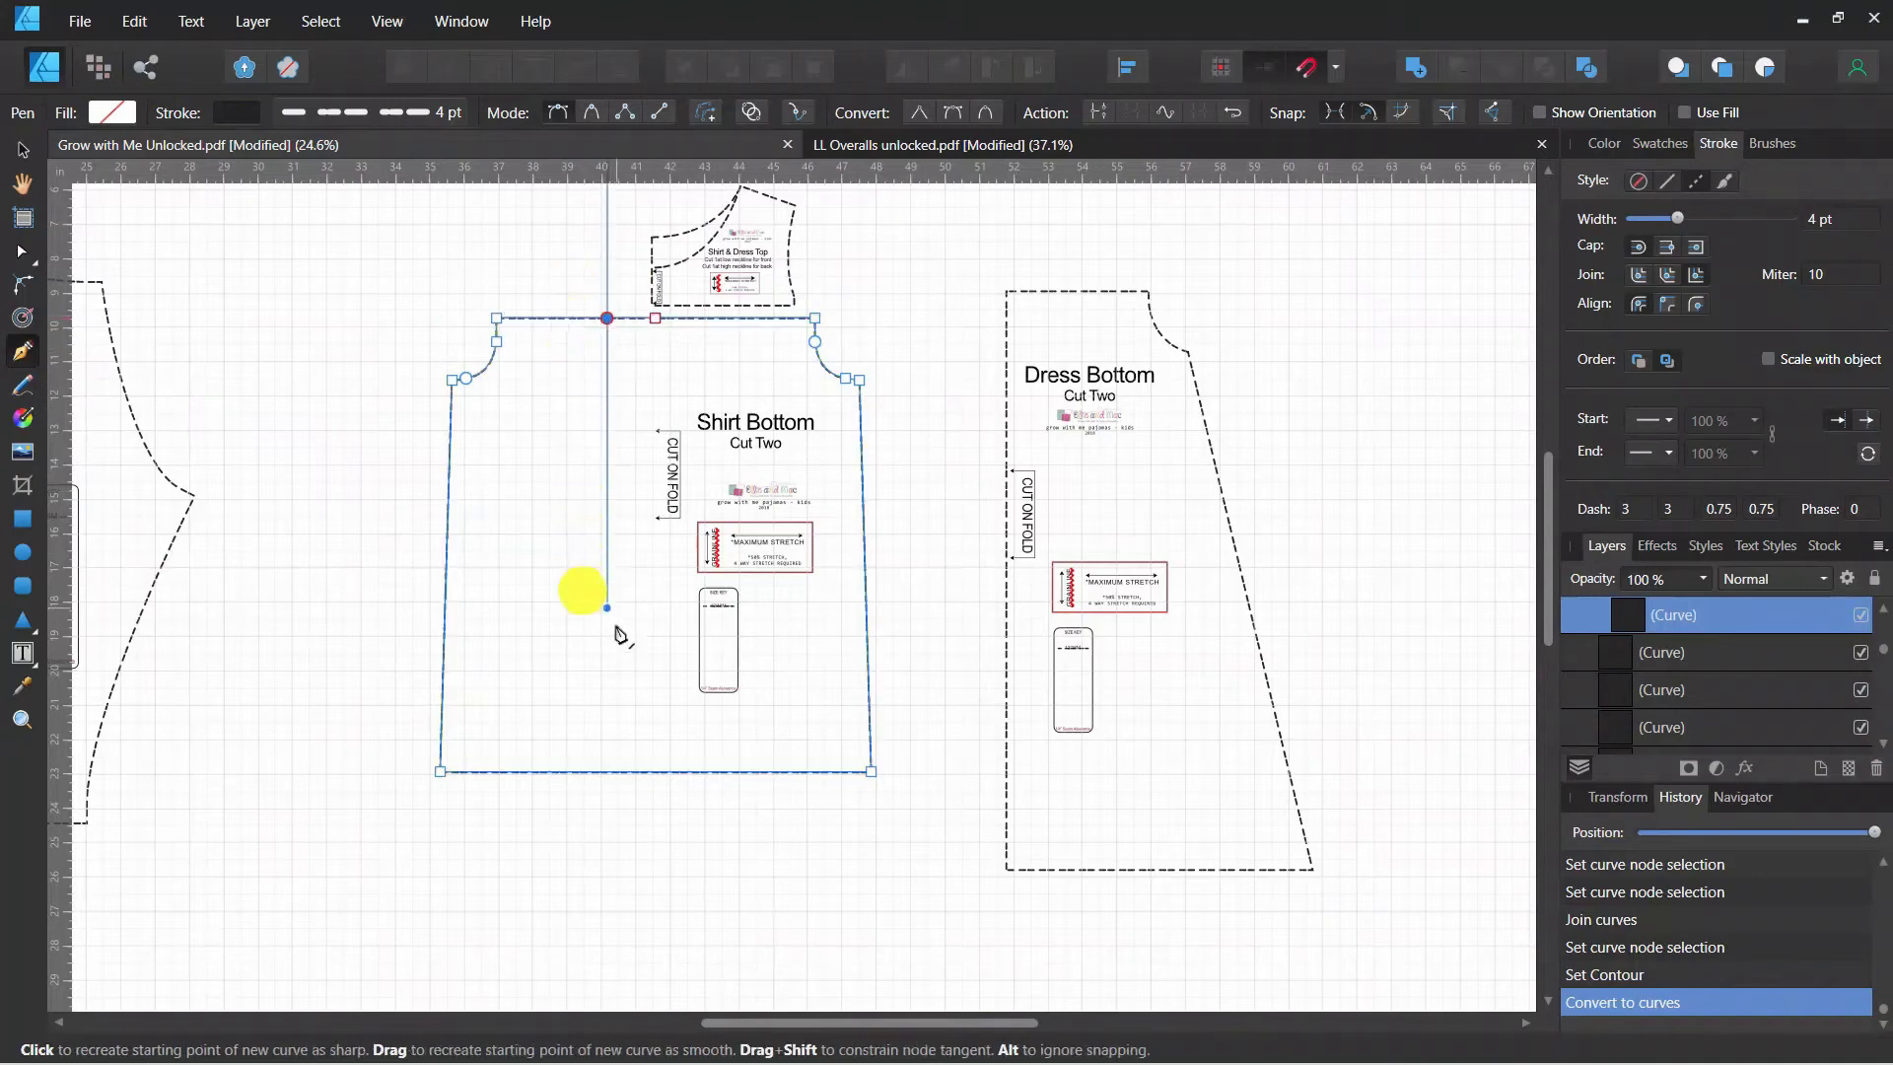
pyautogui.click(609, 774)
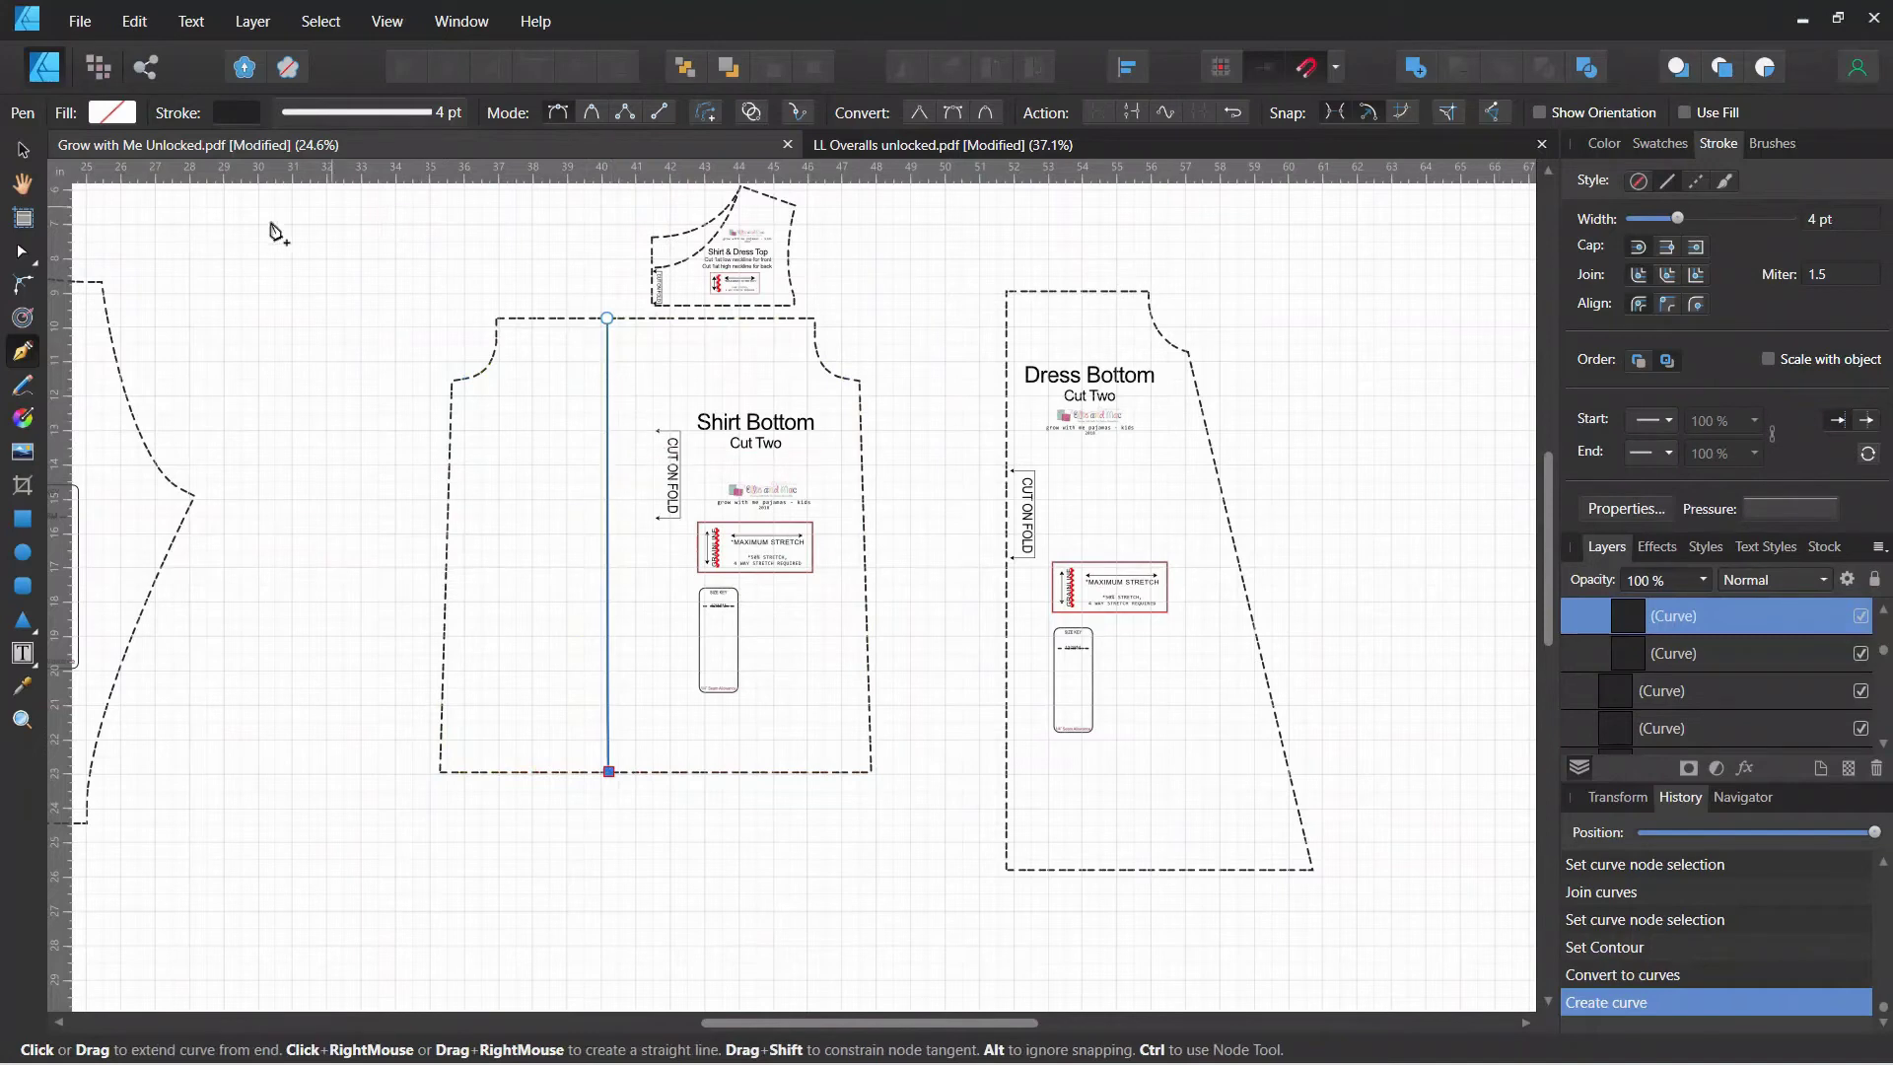
pyautogui.click(21, 150)
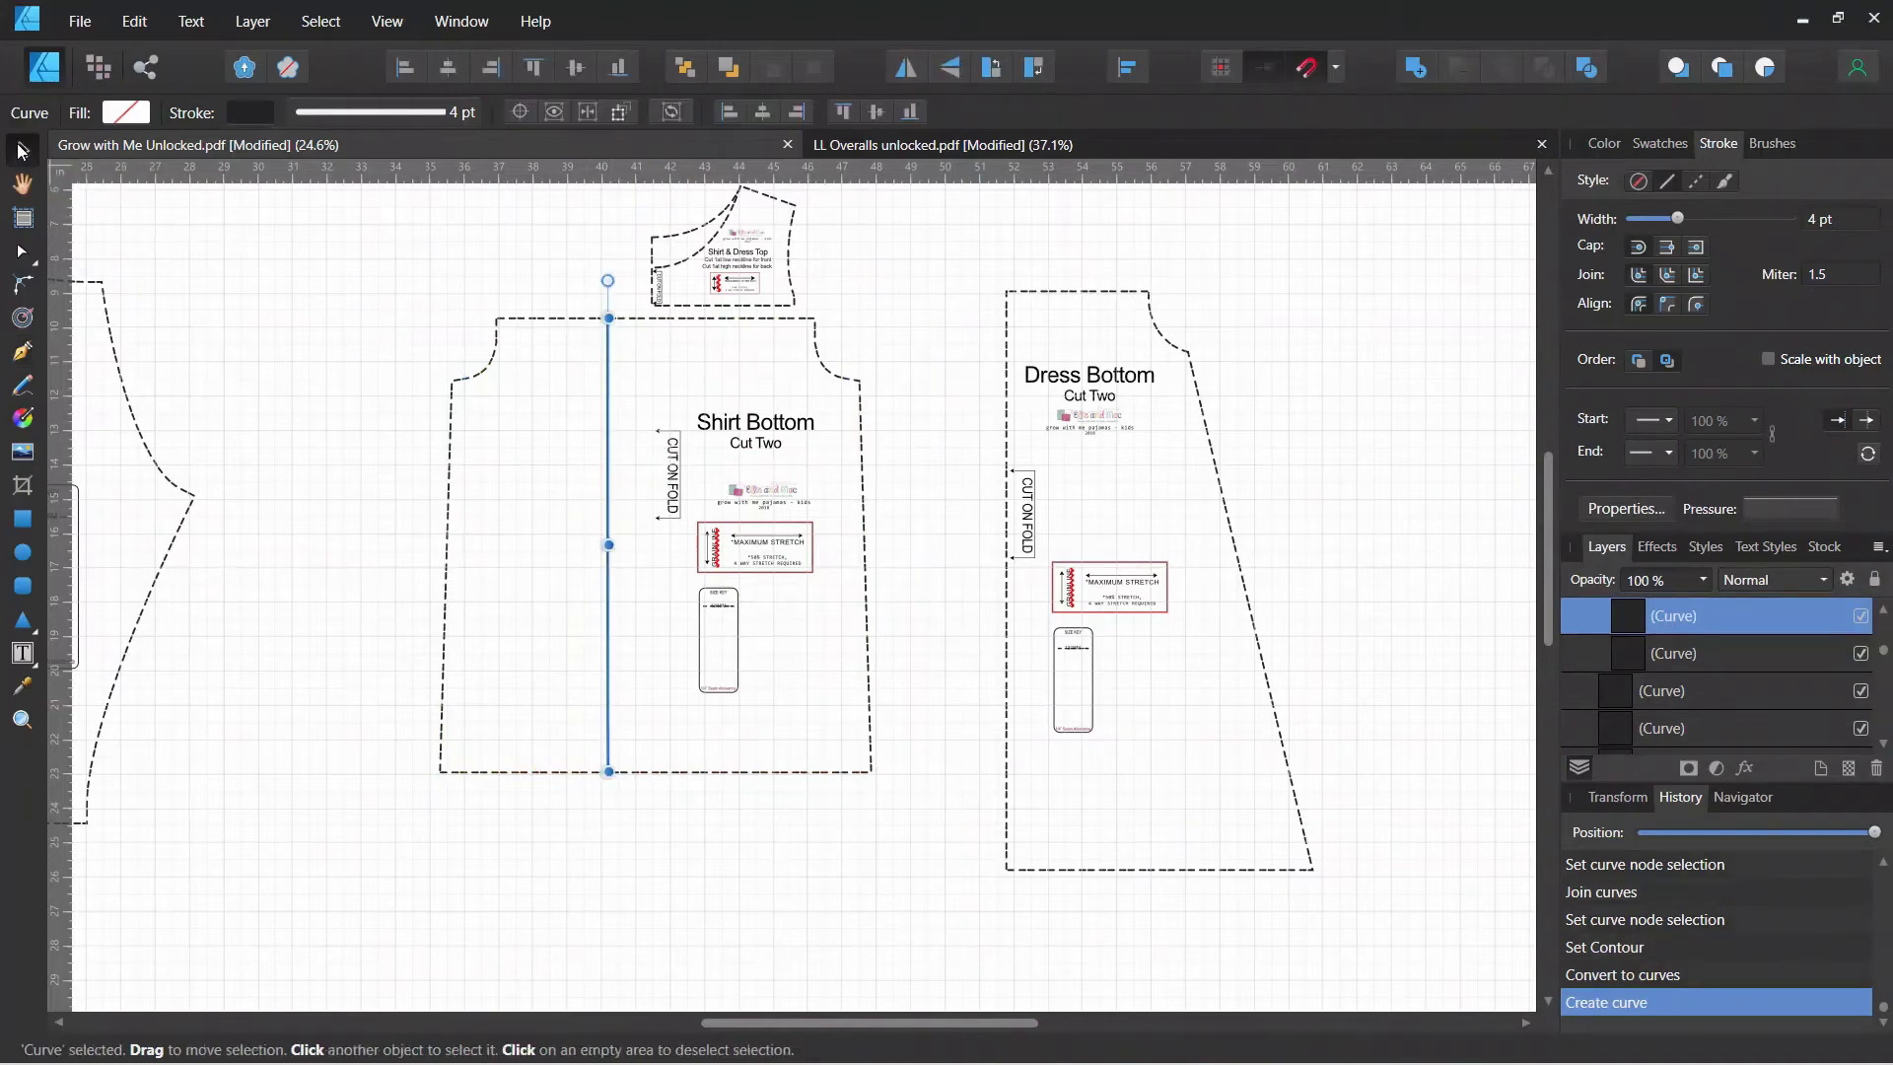
pyautogui.click(388, 246)
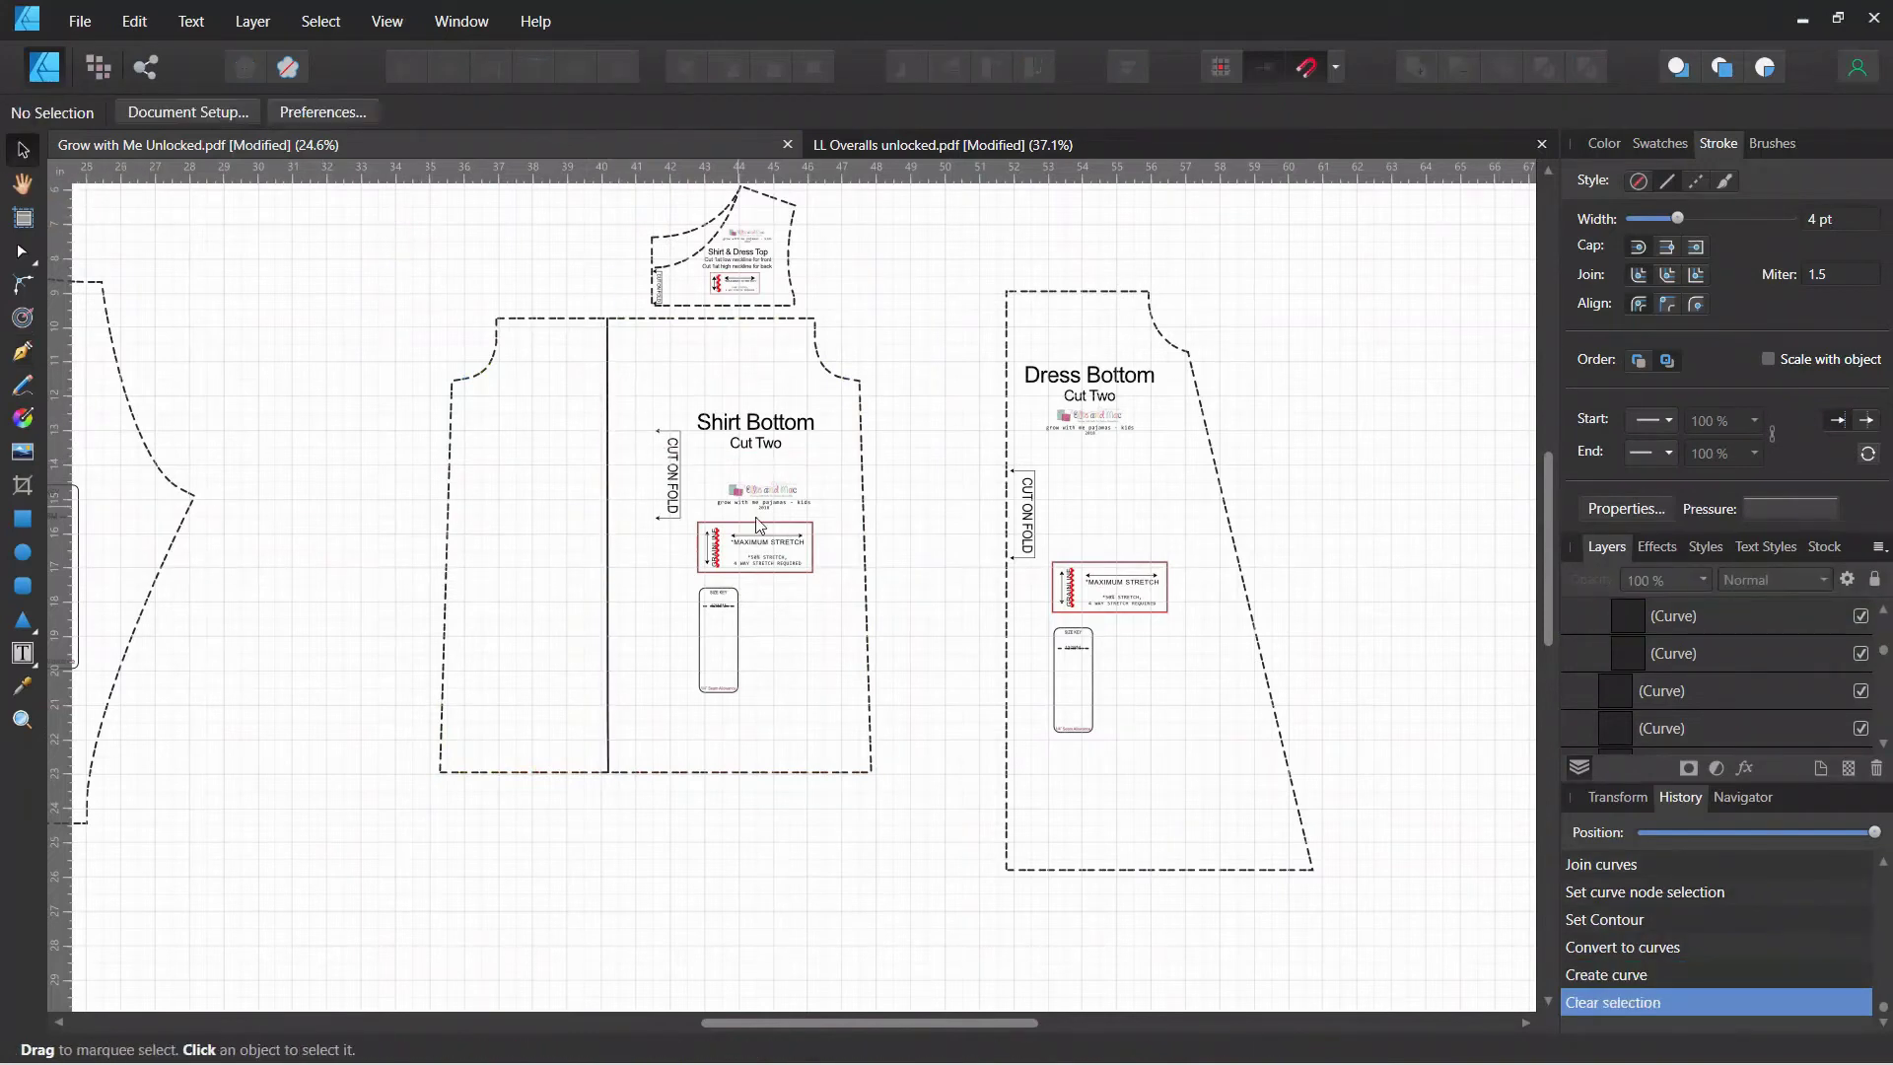
# - Ungroup Shirt Bottom and centre the fold line horizontally on the shirt outline
pyautogui.click(609, 483)
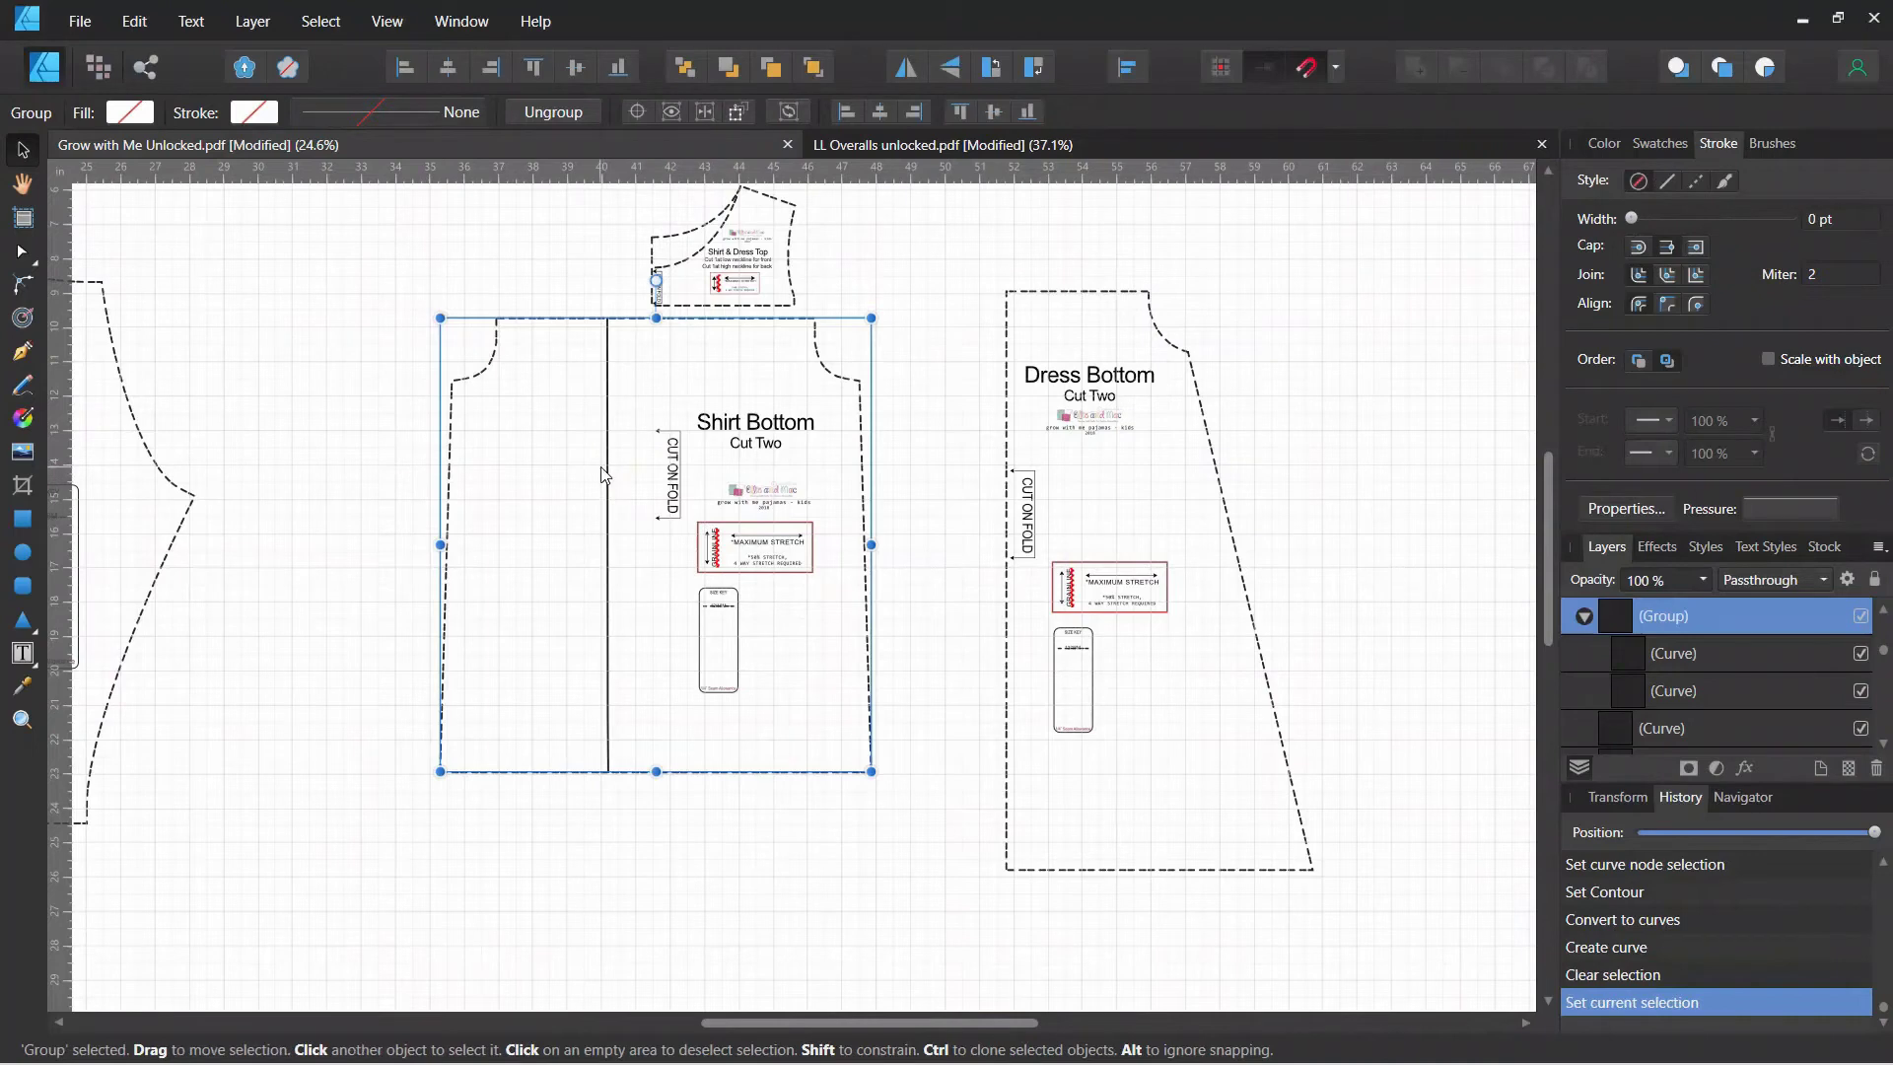
pyautogui.click(603, 485)
pyautogui.click(608, 483)
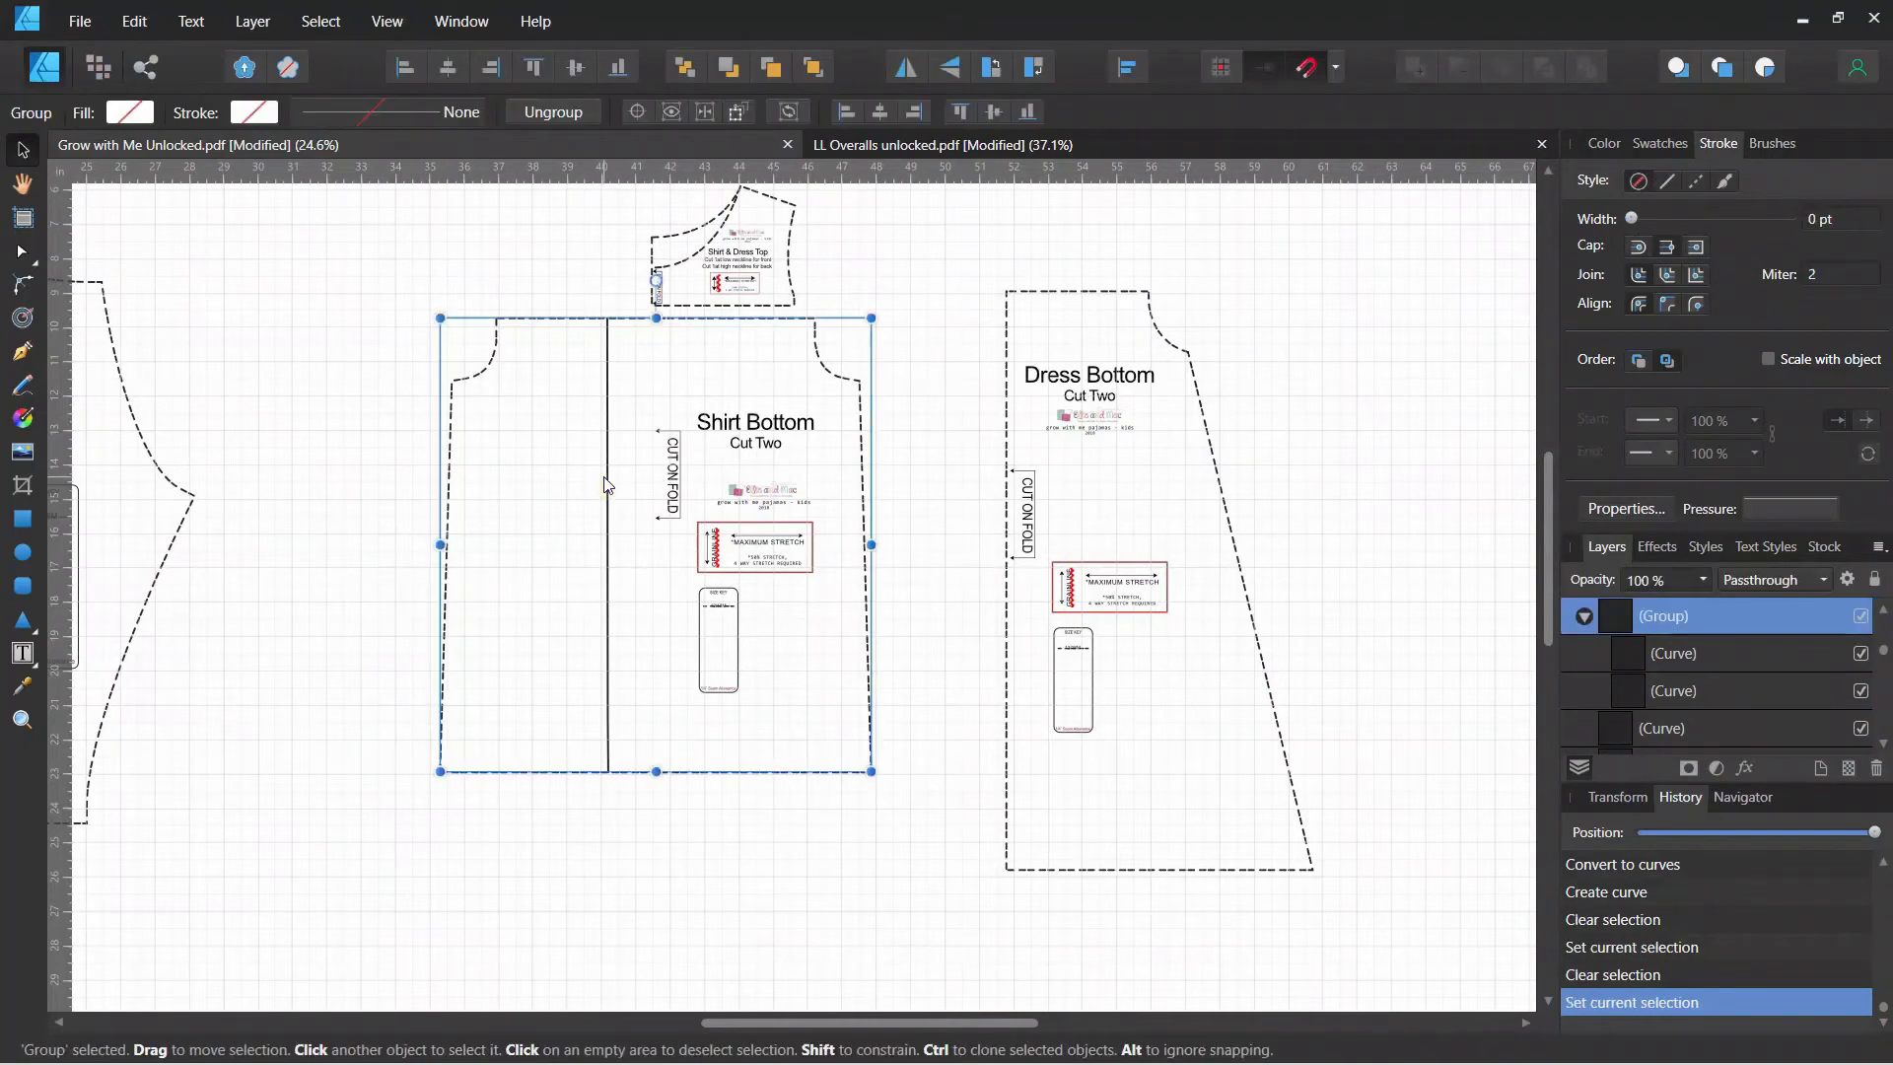
pyautogui.click(553, 111)
pyautogui.click(619, 373)
pyautogui.click(610, 370)
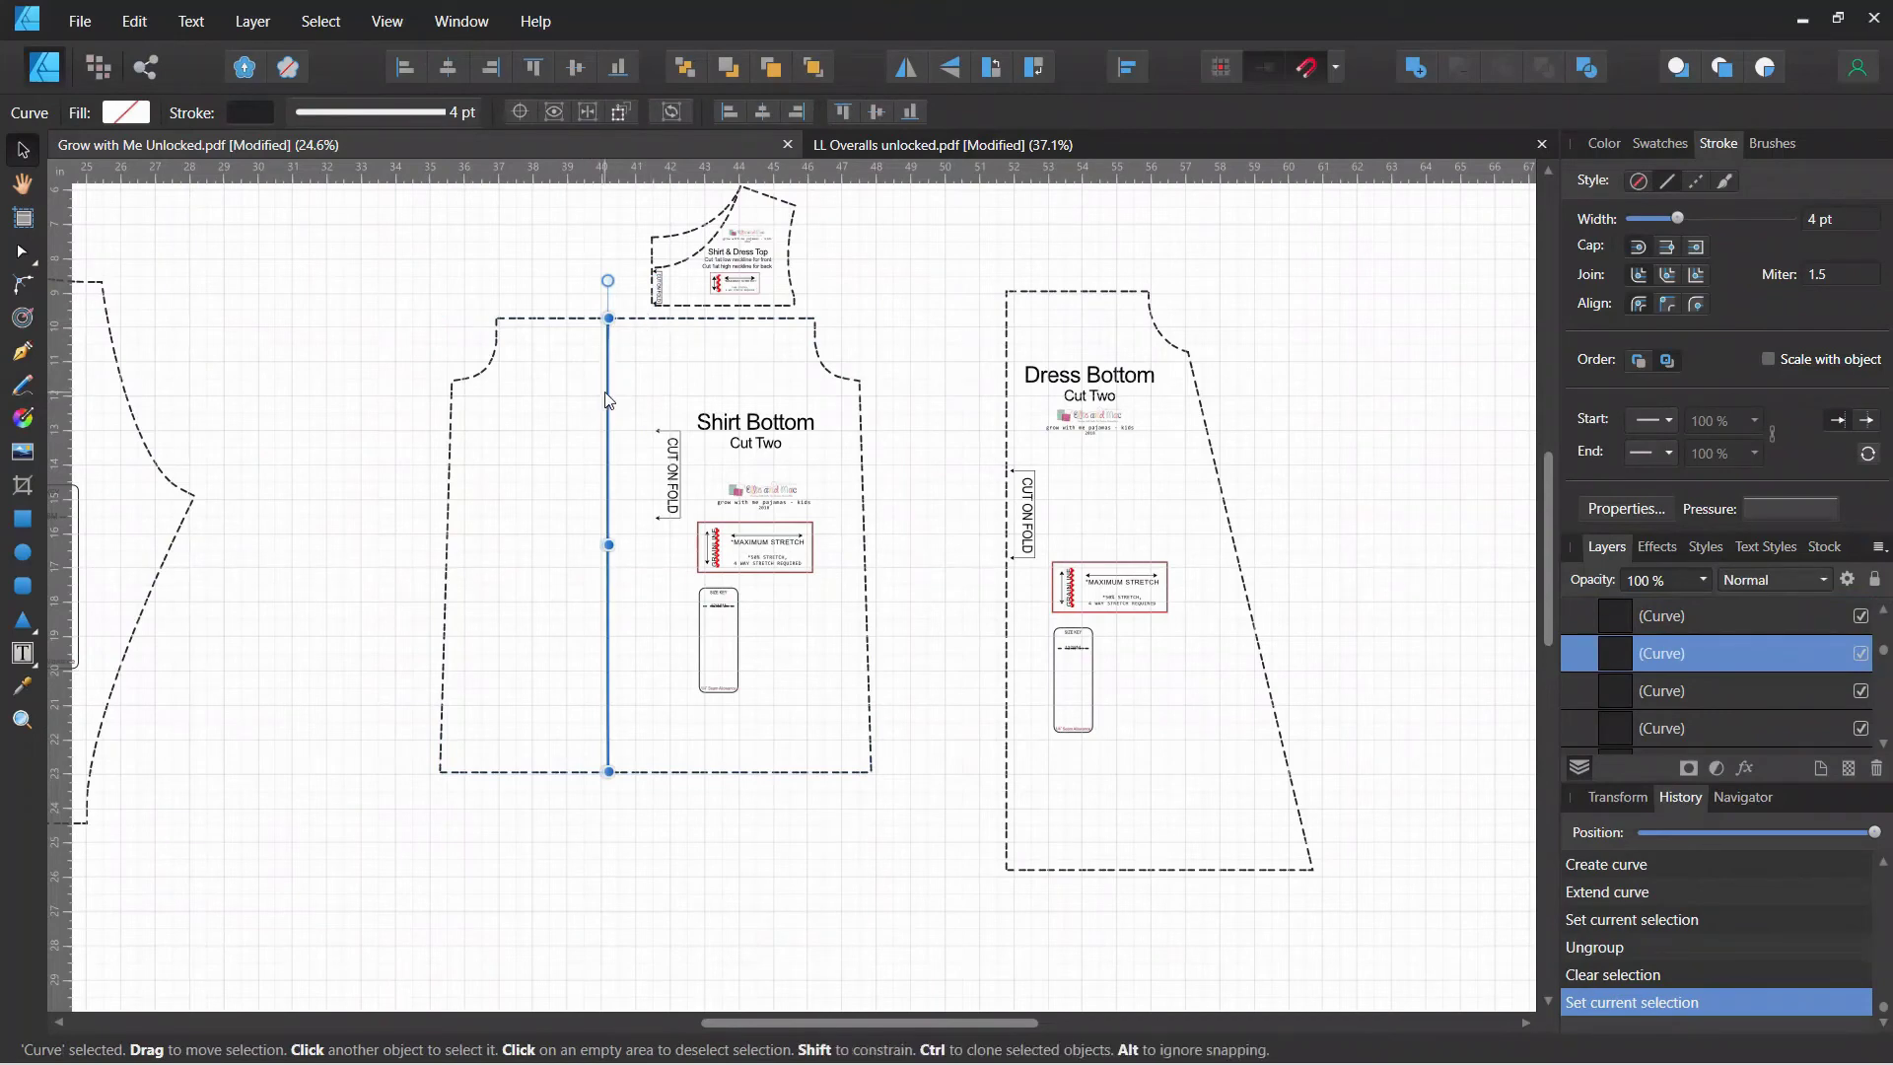
pyautogui.keyDown('shift'); pyautogui.click(656, 318); pyautogui.keyUp('shift')
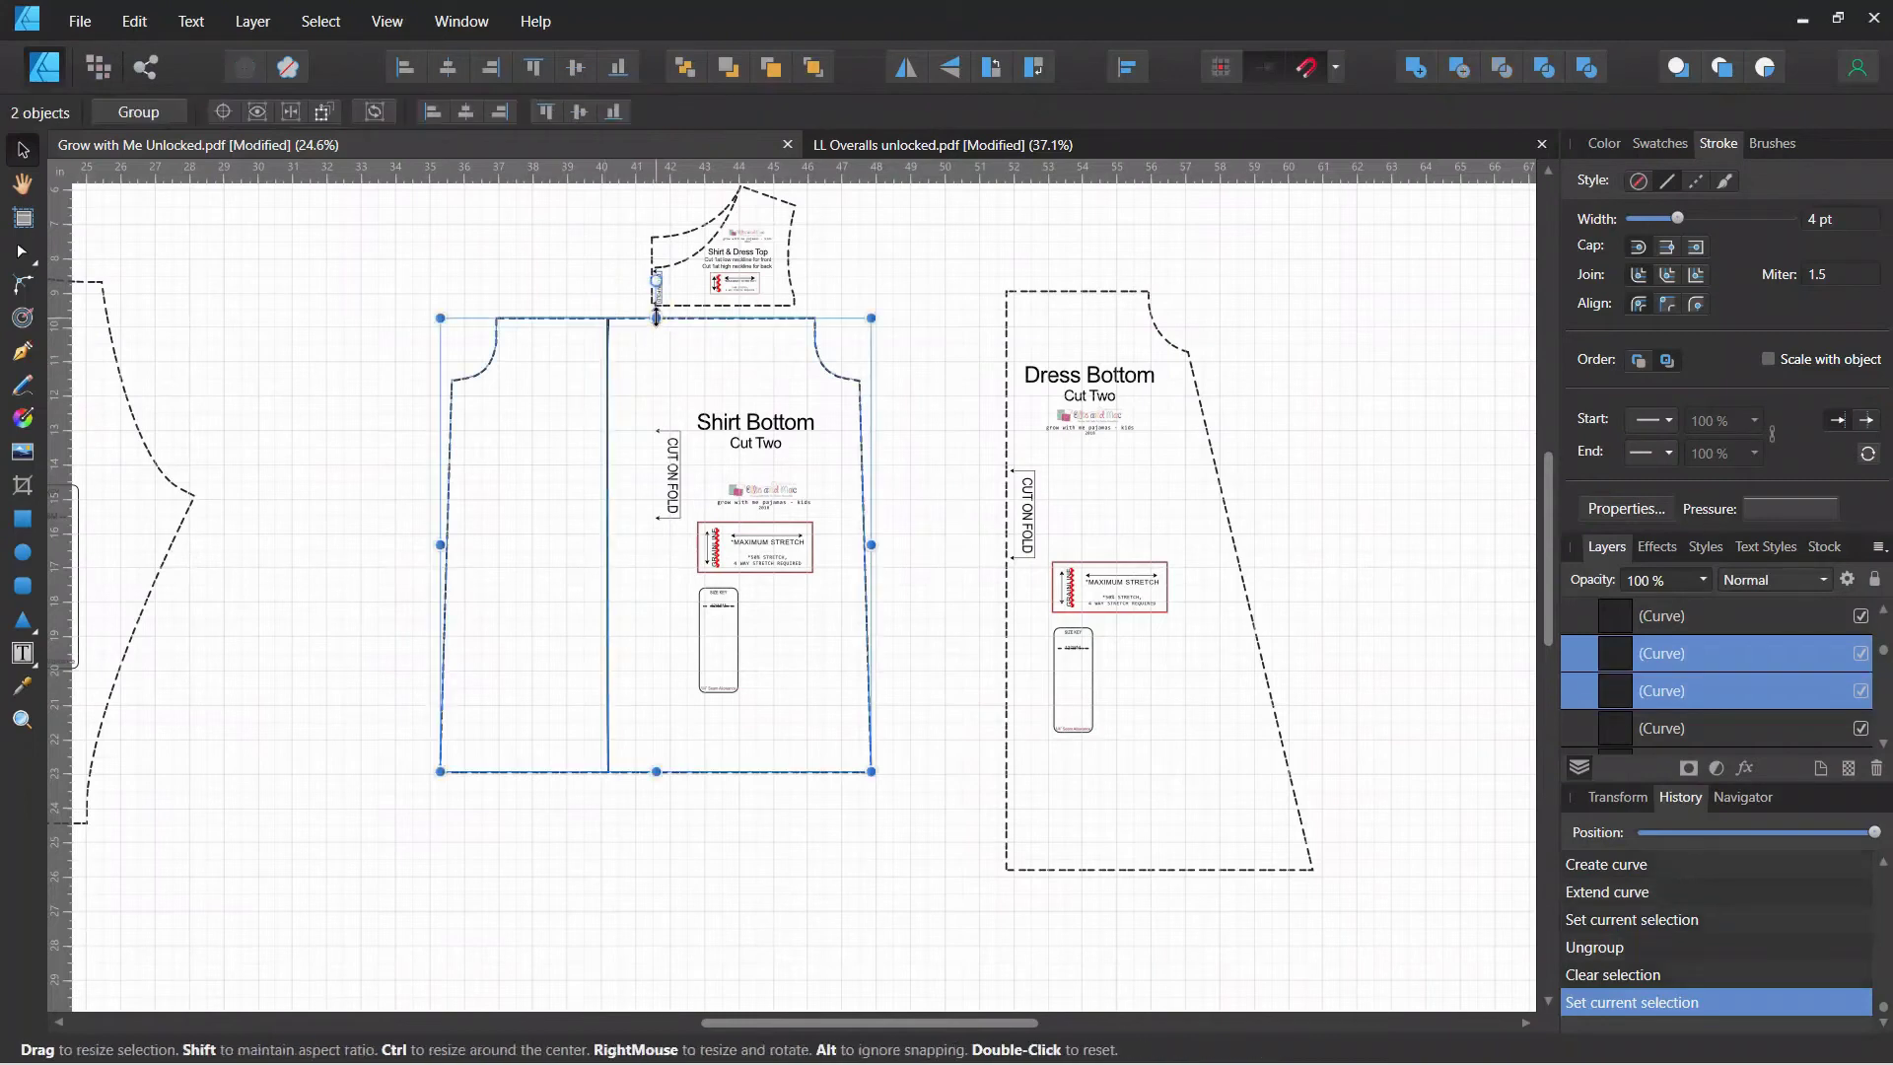
pyautogui.click(452, 69)
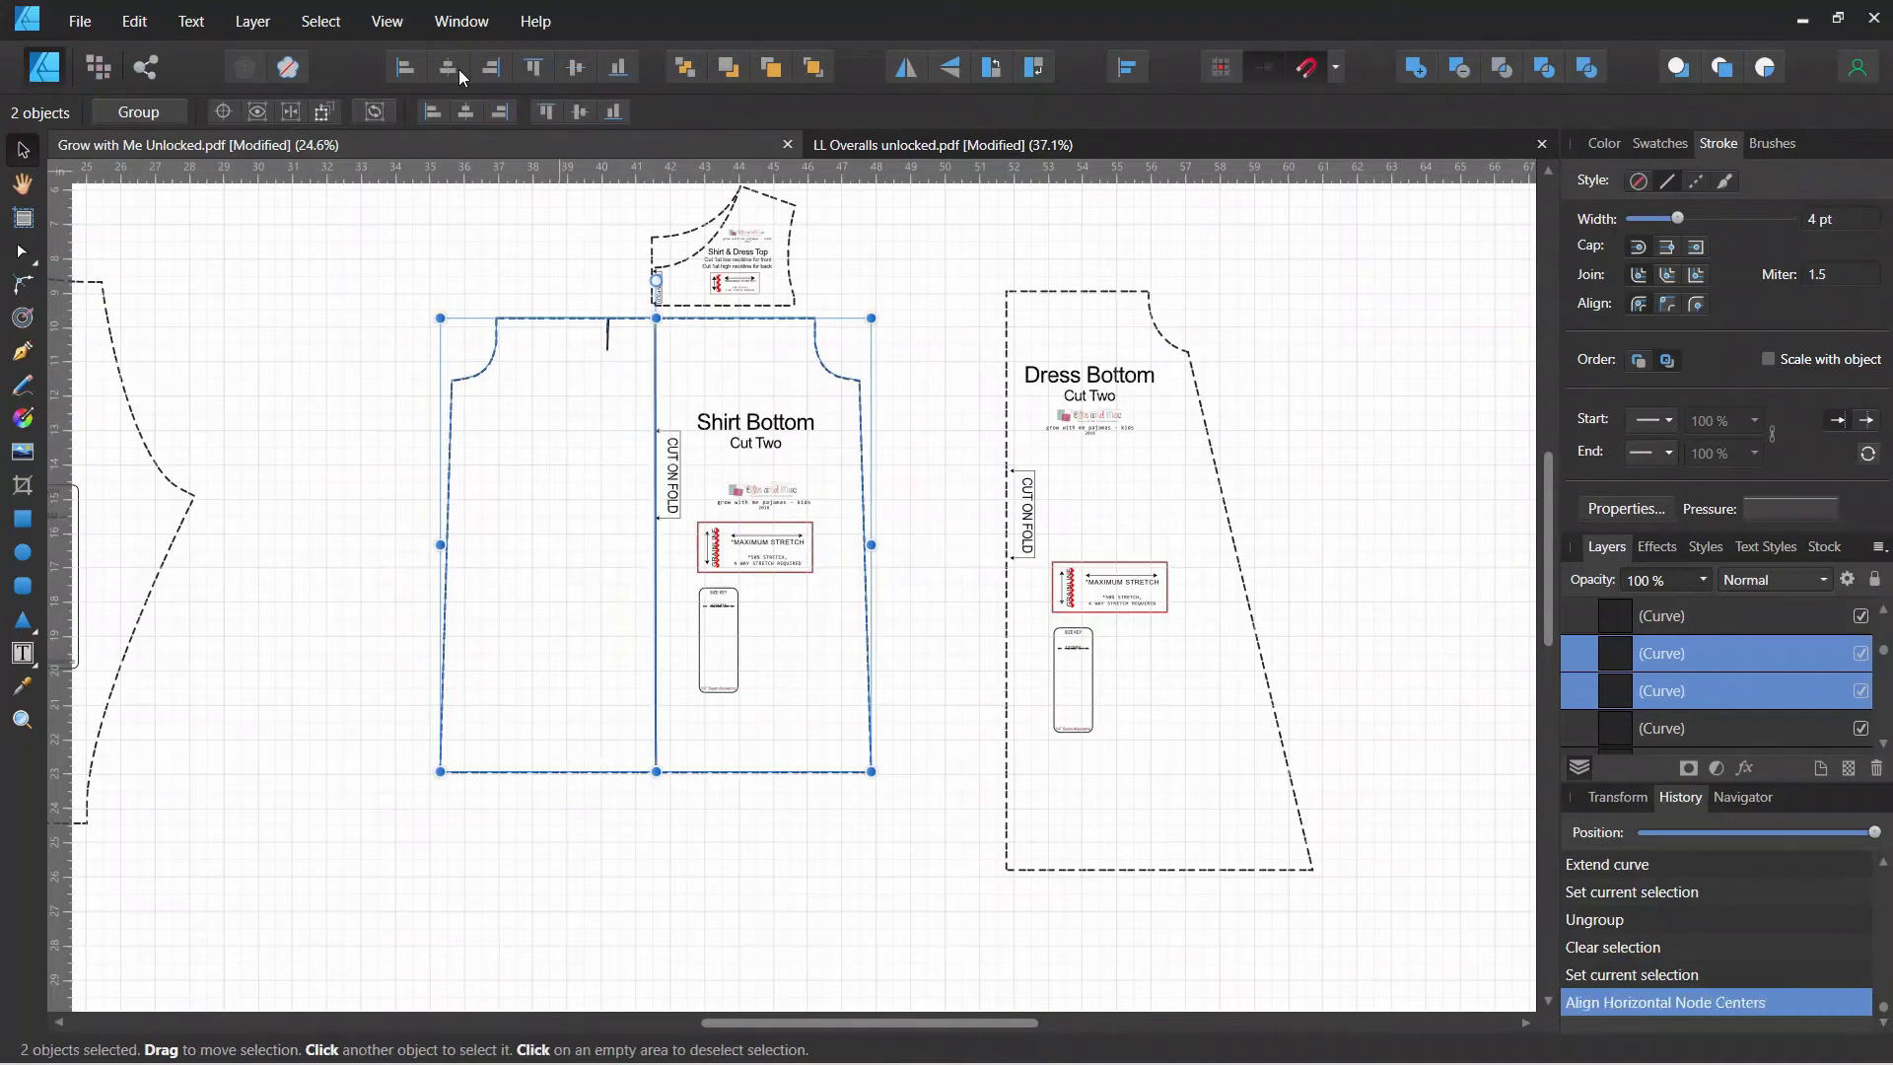
# - Delete the short leftover line segment, then group the fold line with the outline
pyautogui.click(611, 337)
pyautogui.press('Delete')
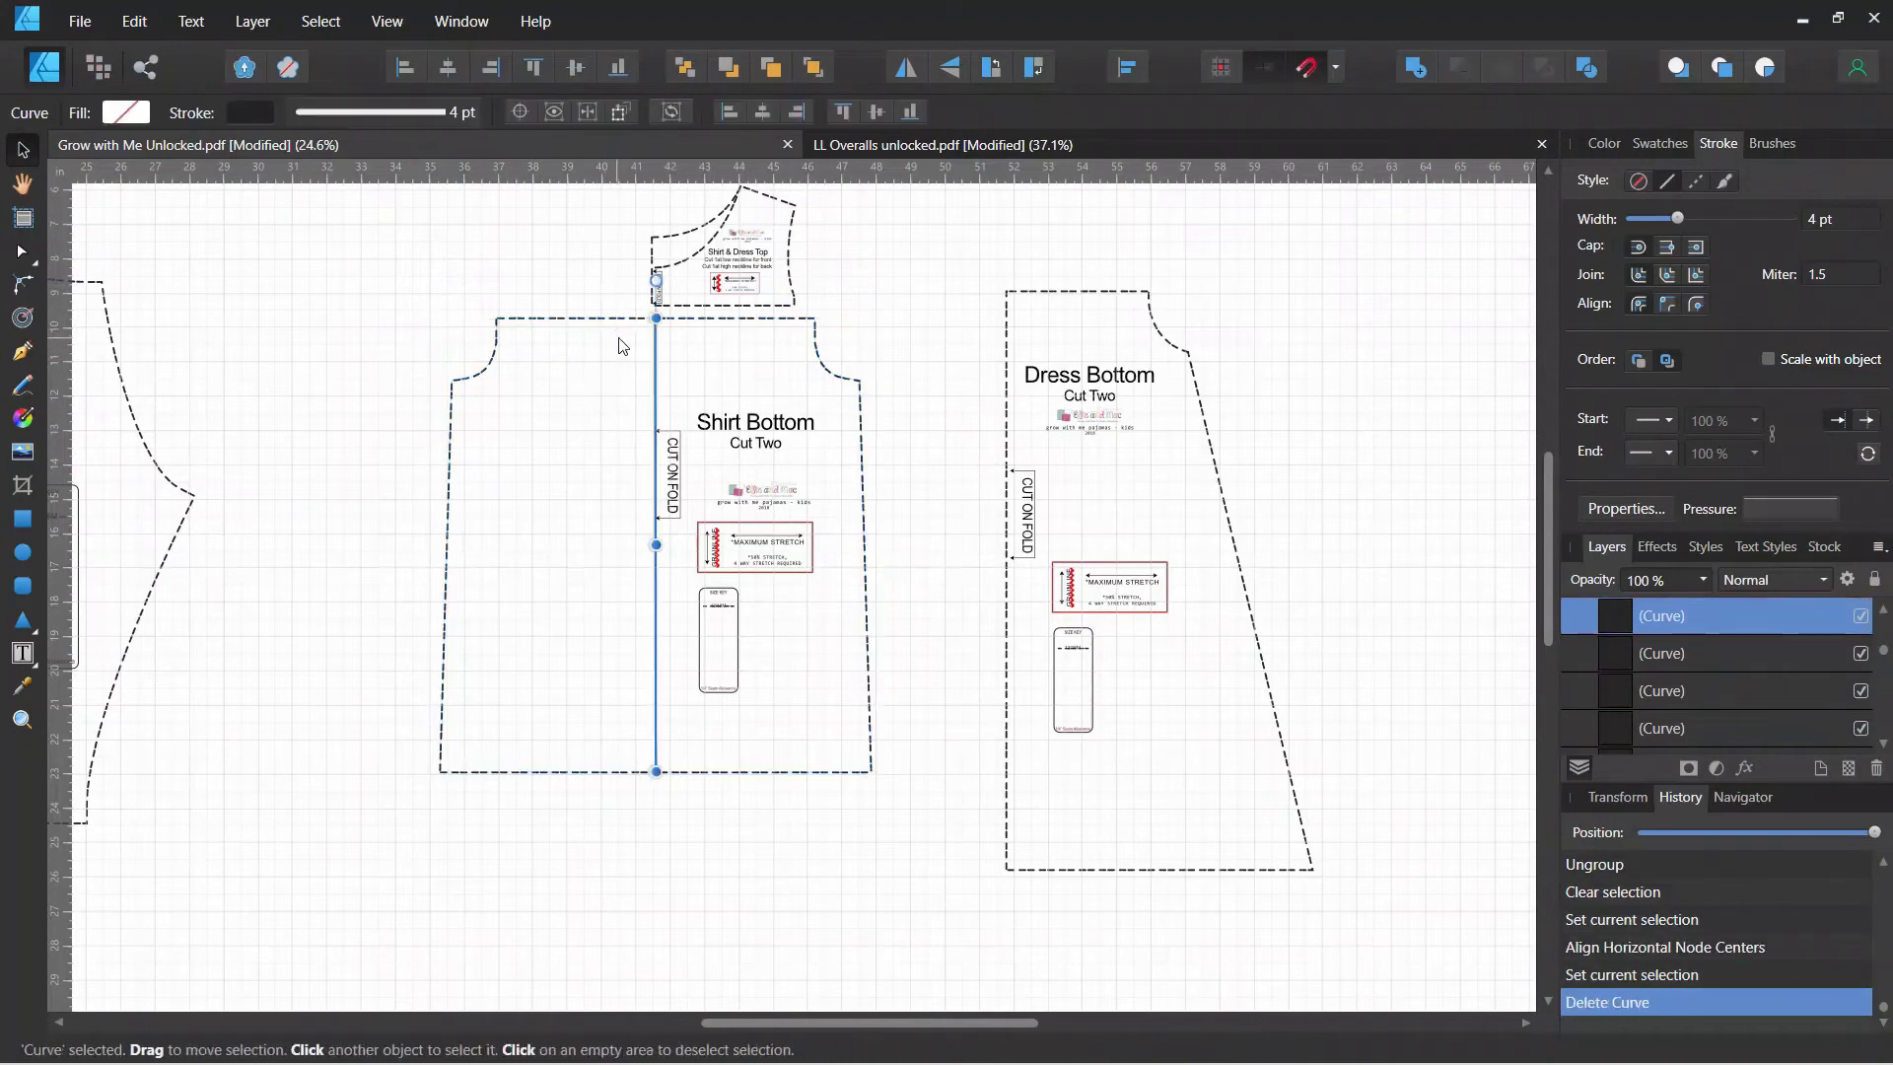
pyautogui.click(578, 298)
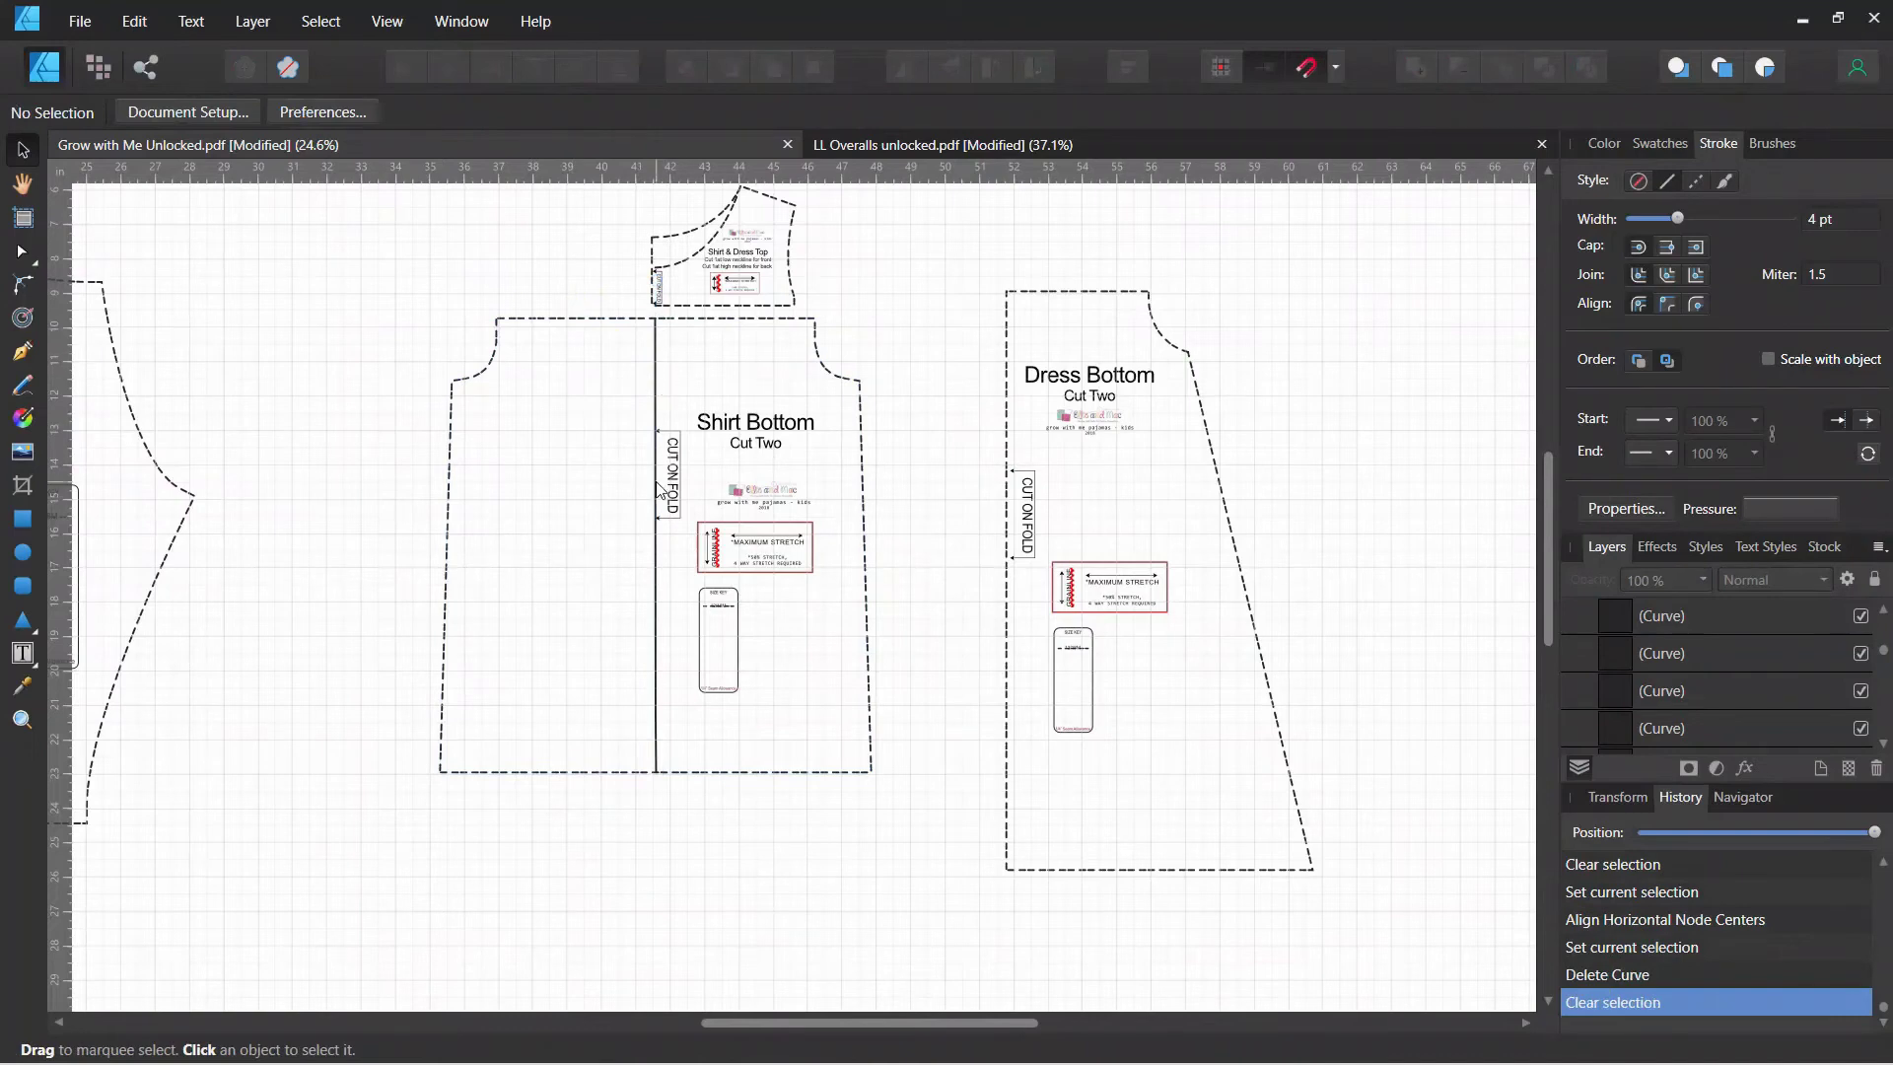
pyautogui.click(657, 396)
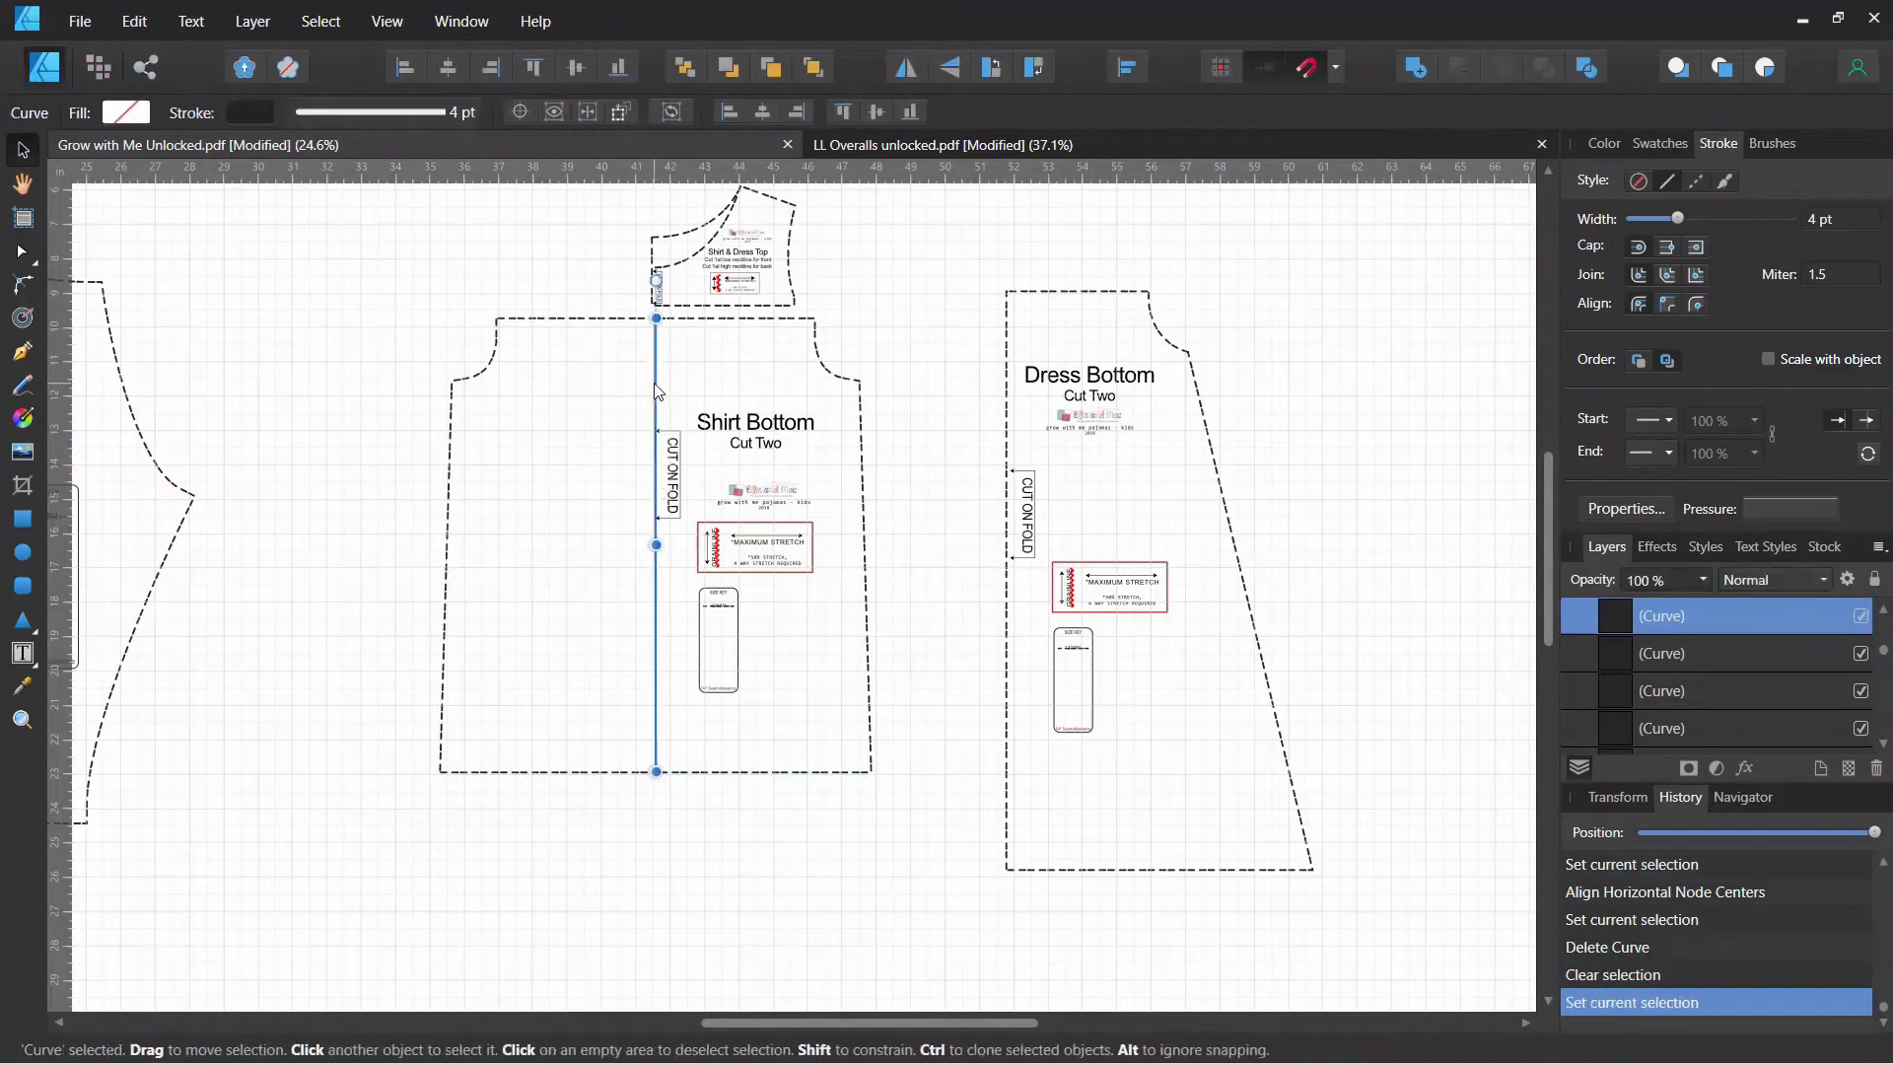
pyautogui.keyDown('shift'); pyautogui.click(569, 320); pyautogui.keyUp('shift')
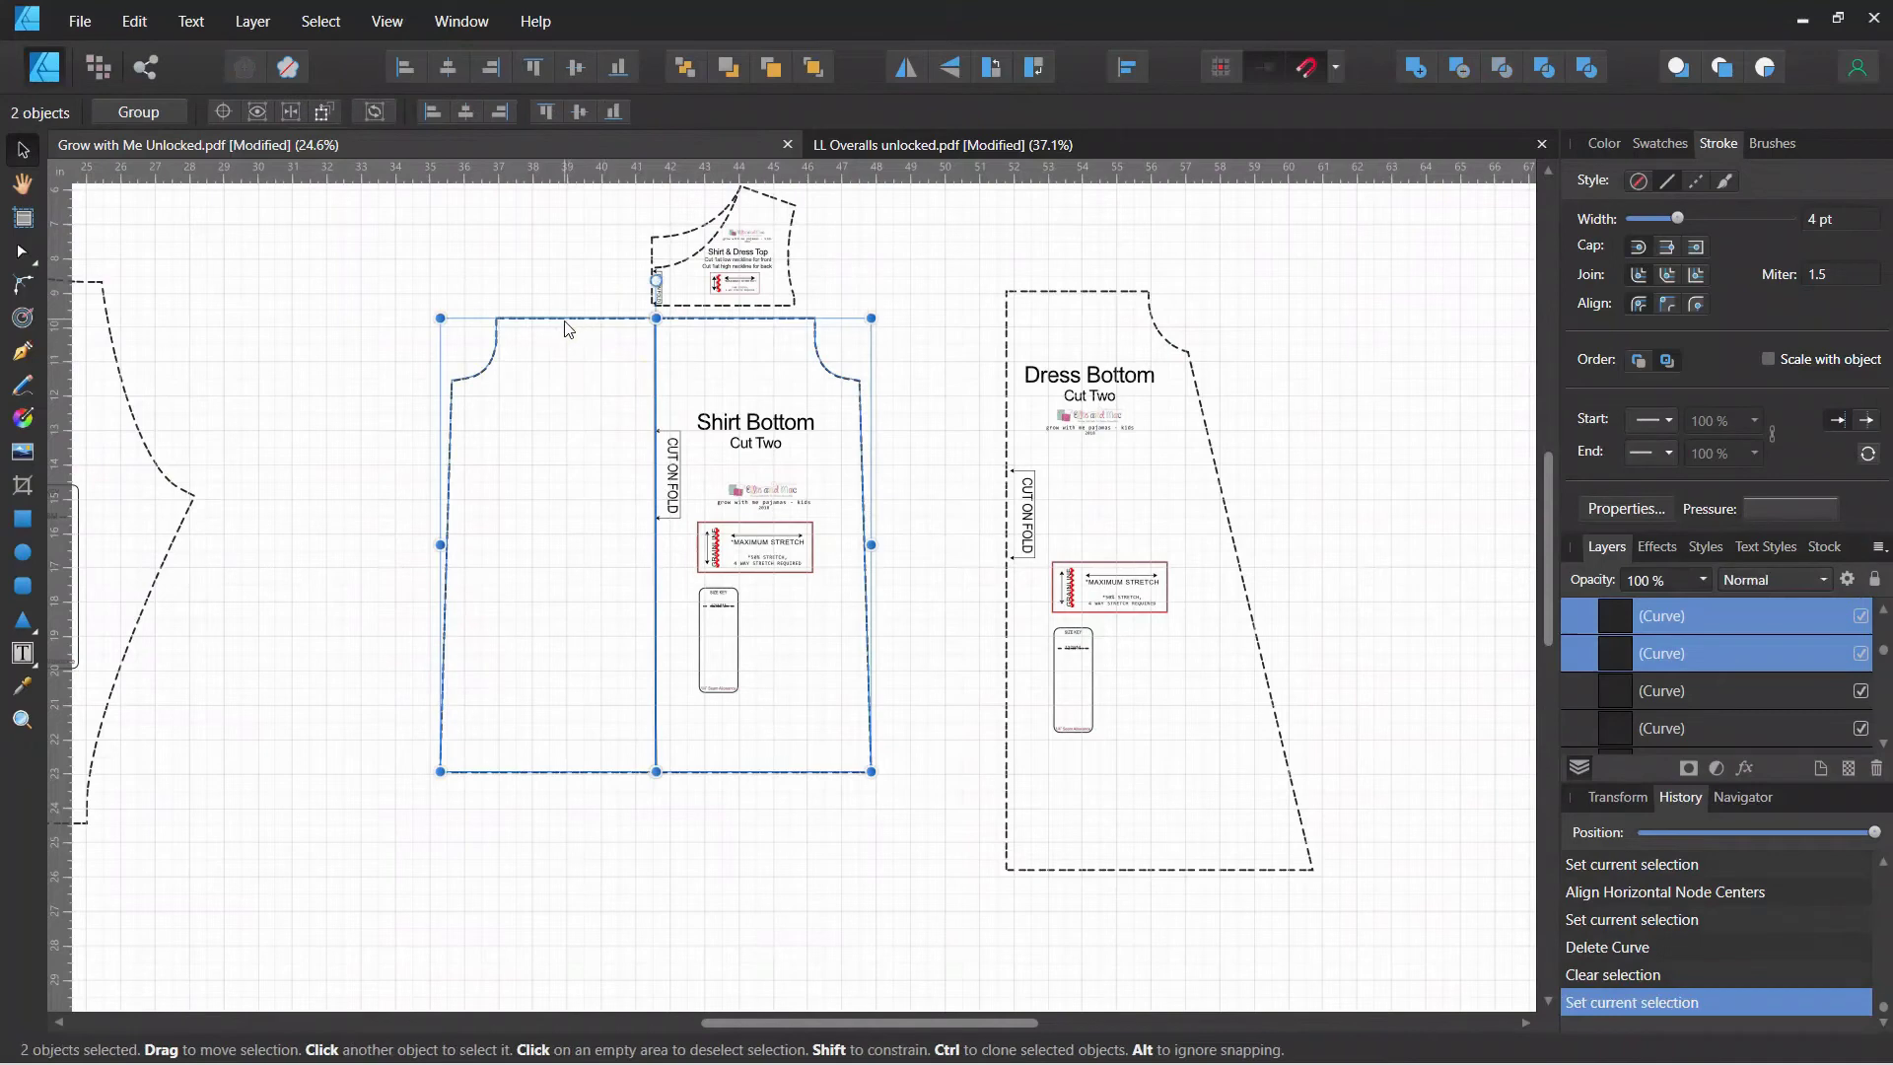
pyautogui.hotkey('ctrl', 'g')
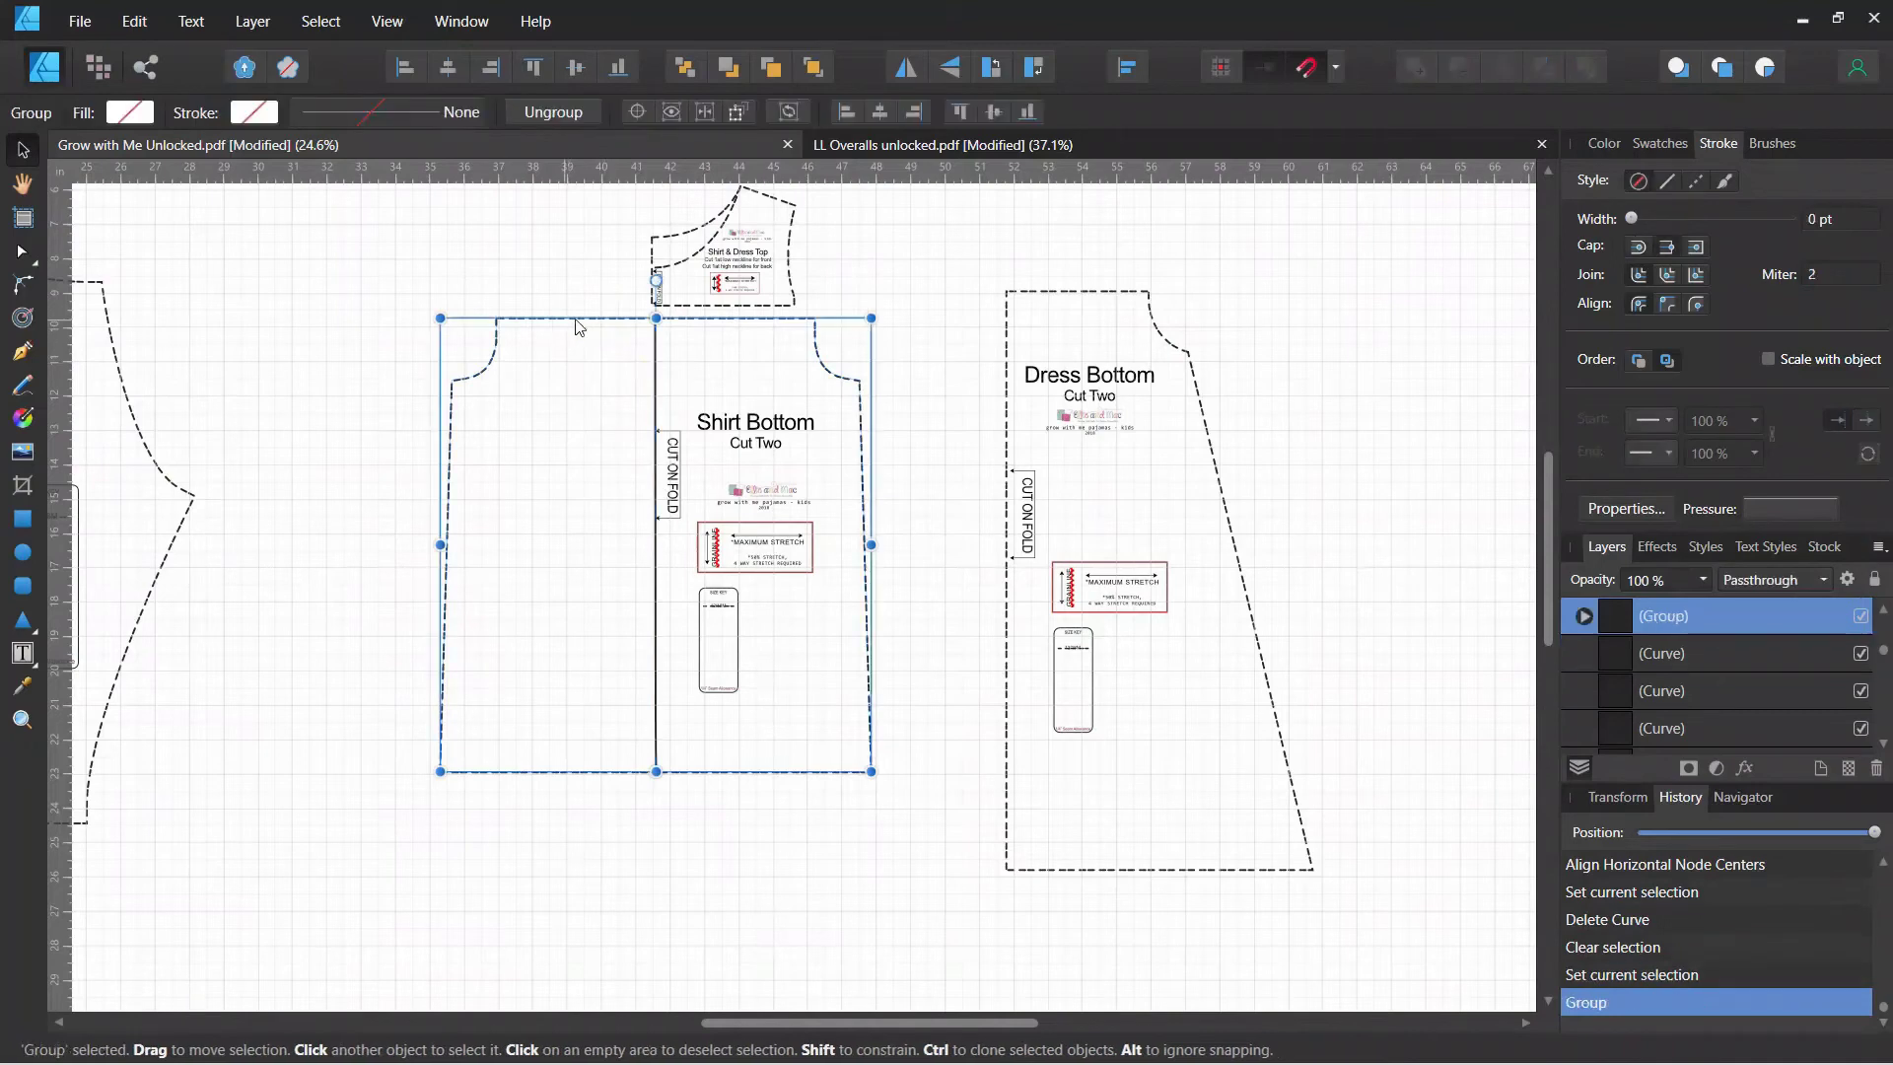
pyautogui.click(913, 325)
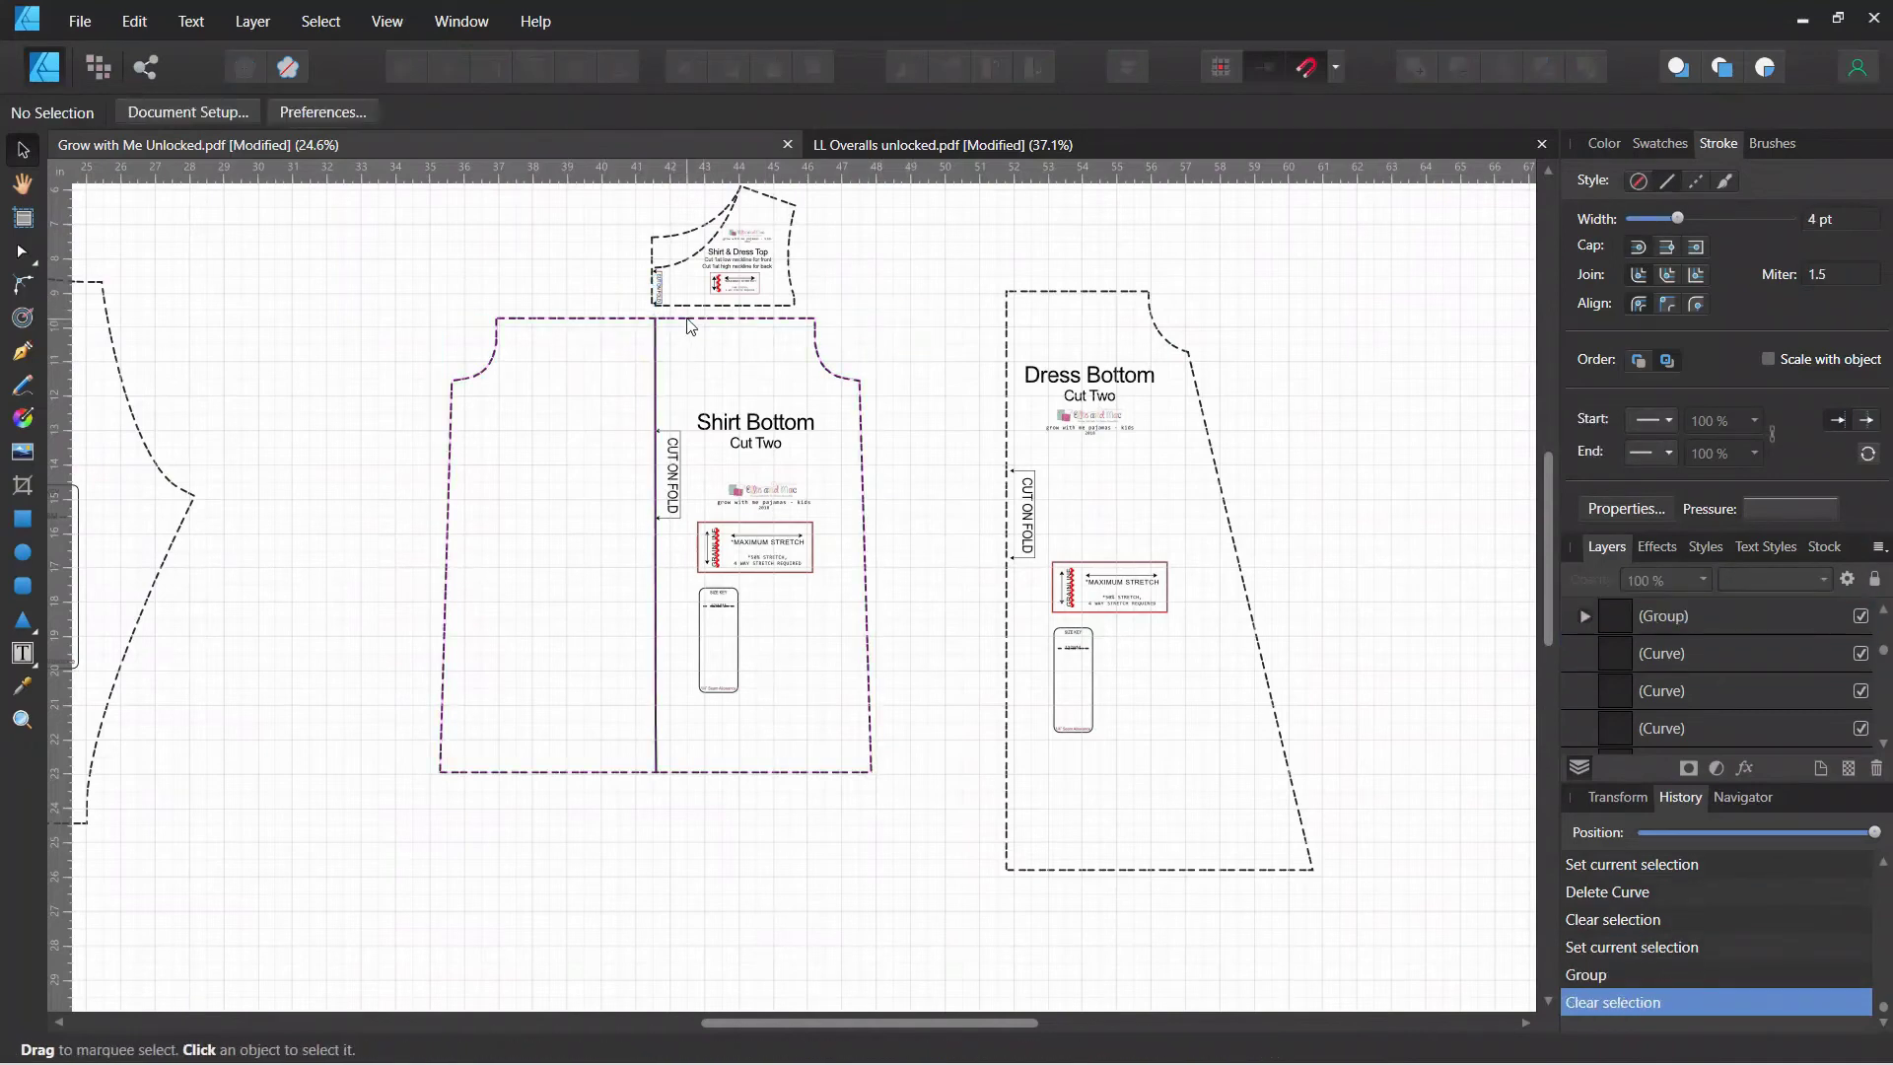
pyautogui.moveTo(429, 277); pyautogui.dragTo(670, 499)
pyautogui.click(424, 263)
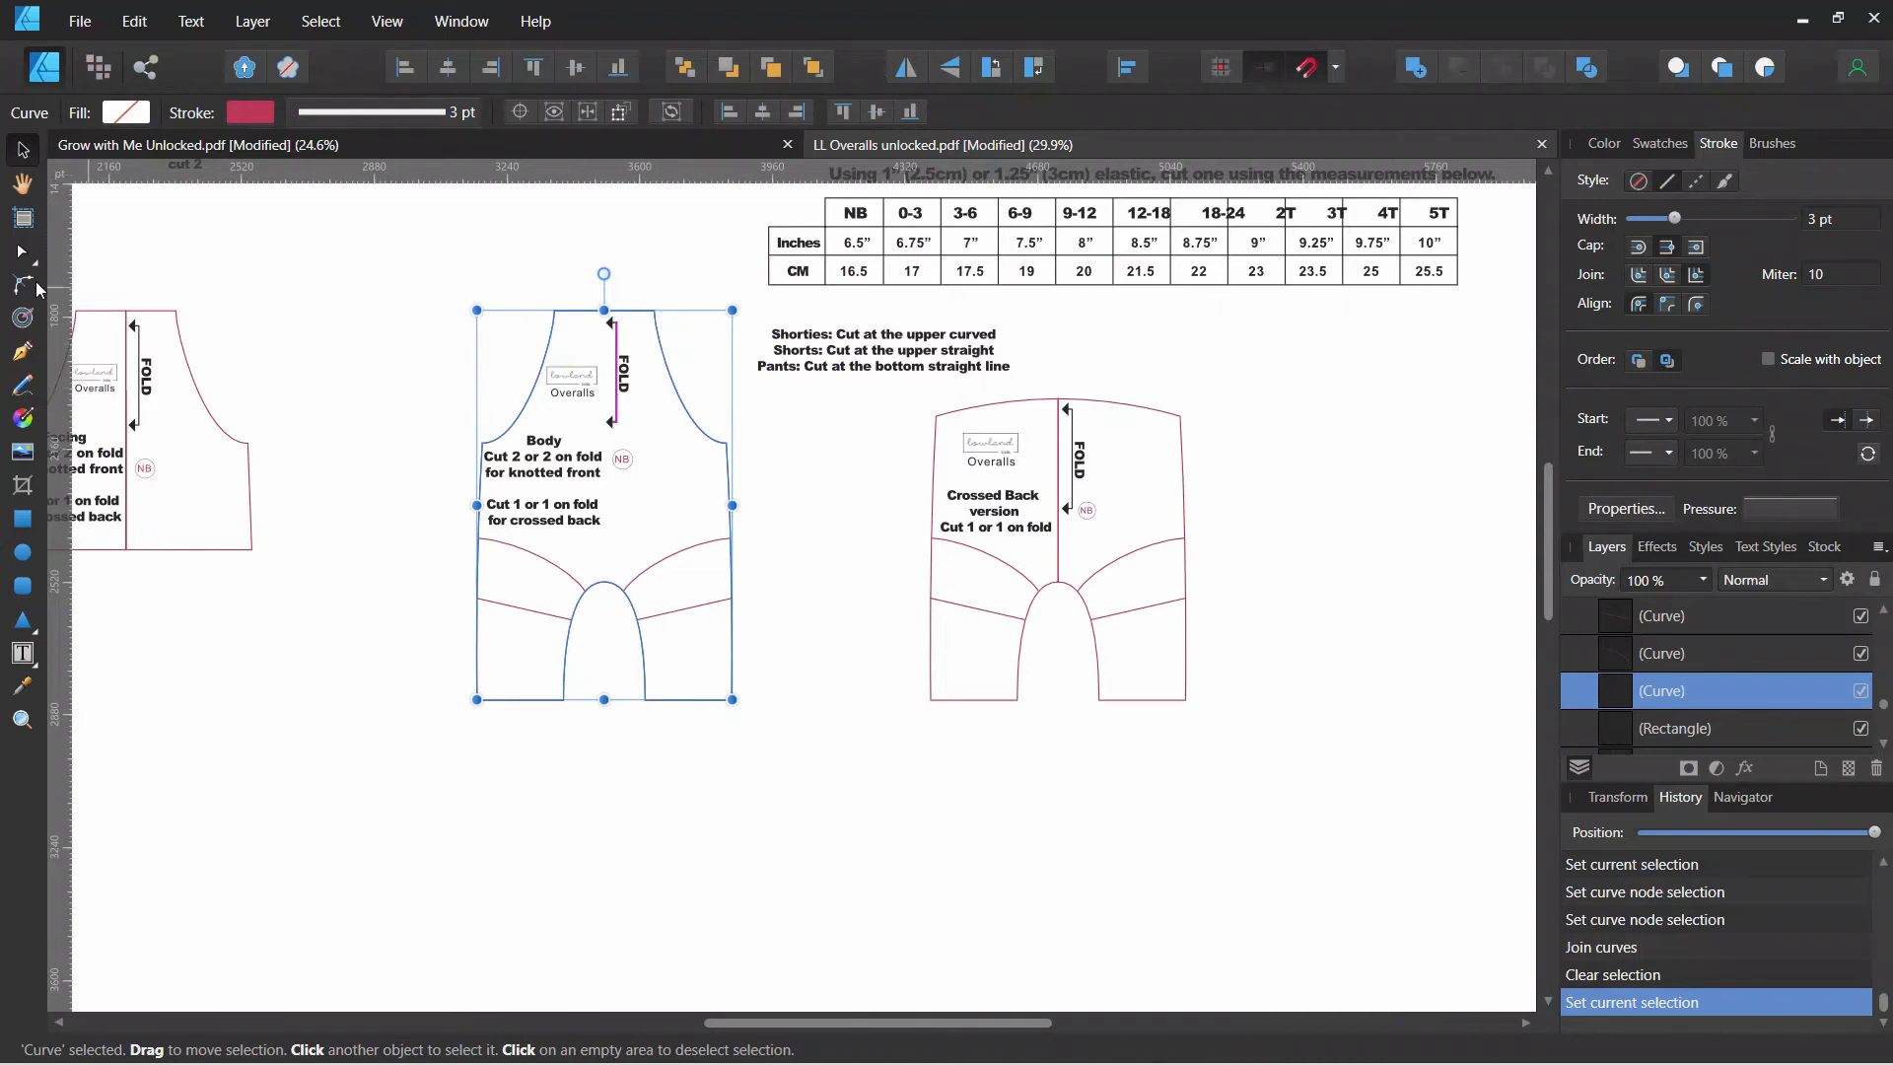
# - Give the Body piece a 0.5 in contour with Mitre joins and Contour Fill, baked into curves
pyautogui.click(21, 318)
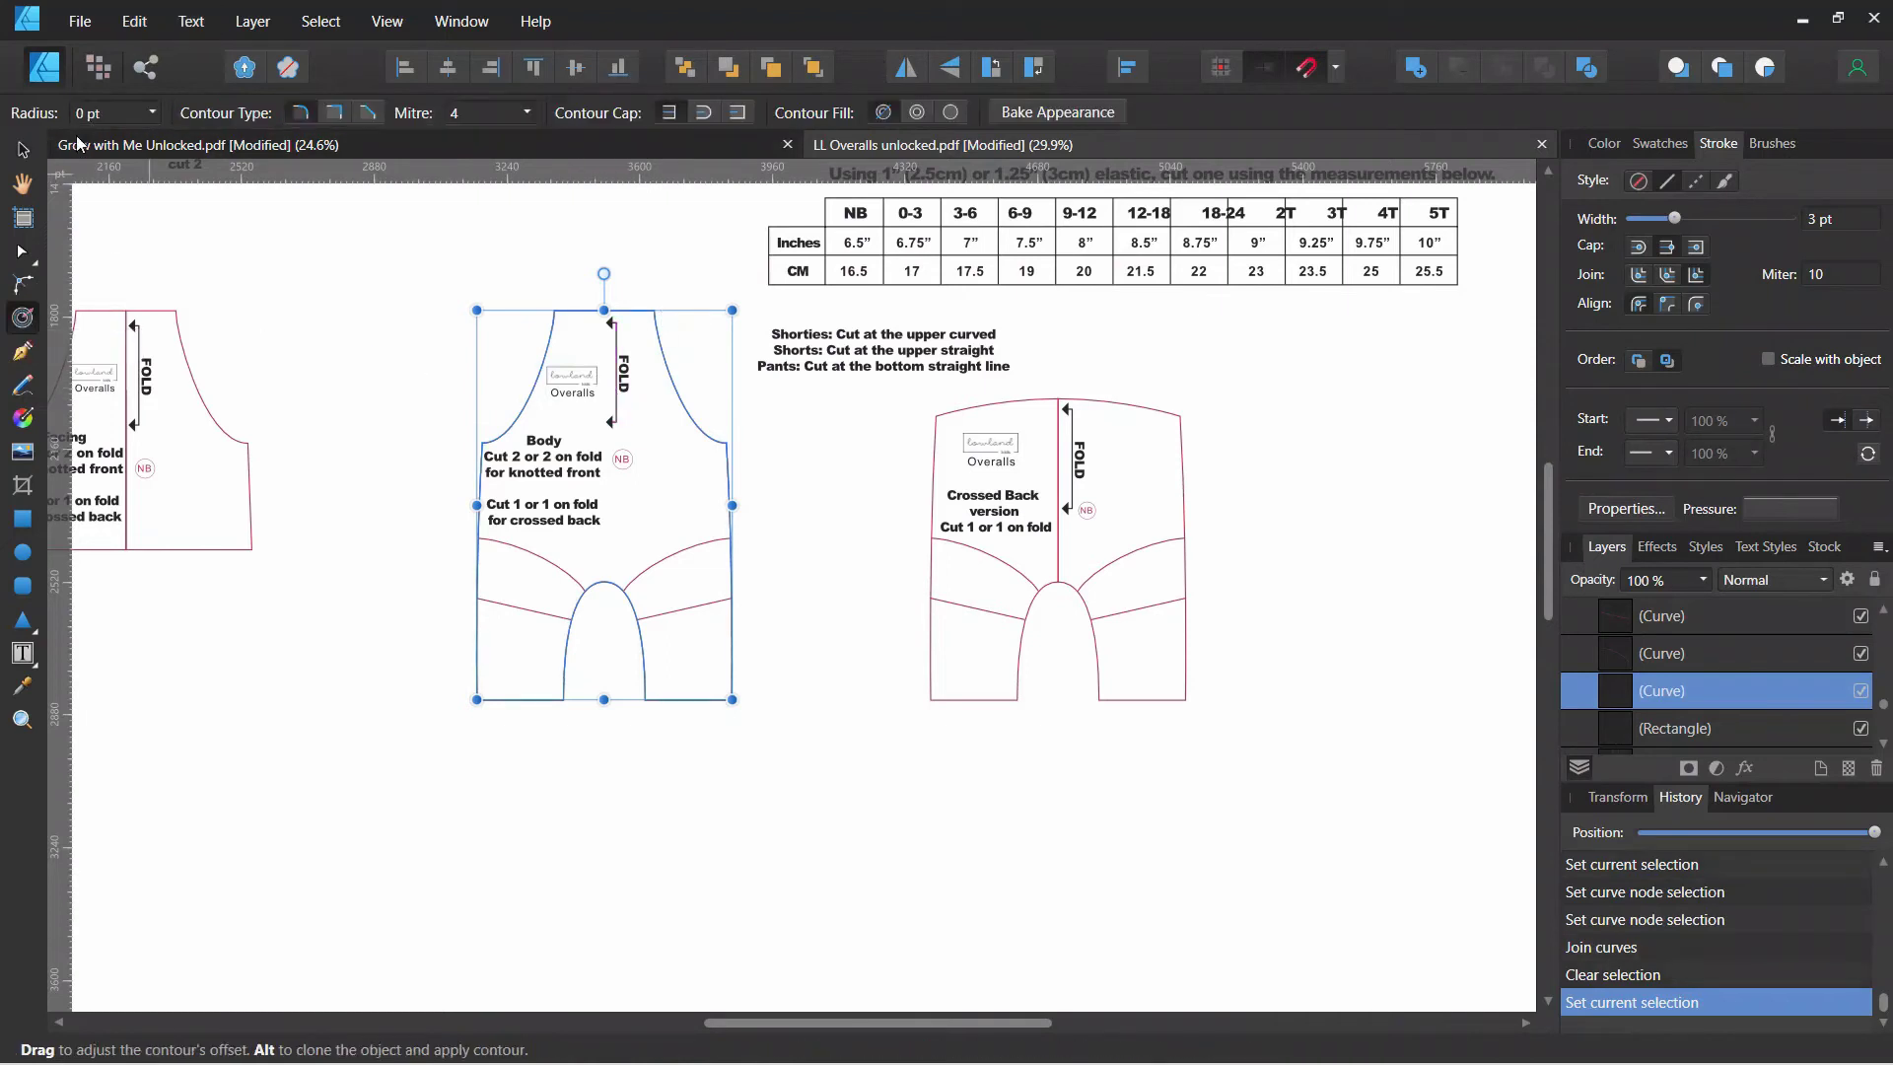
pyautogui.click(62, 184)
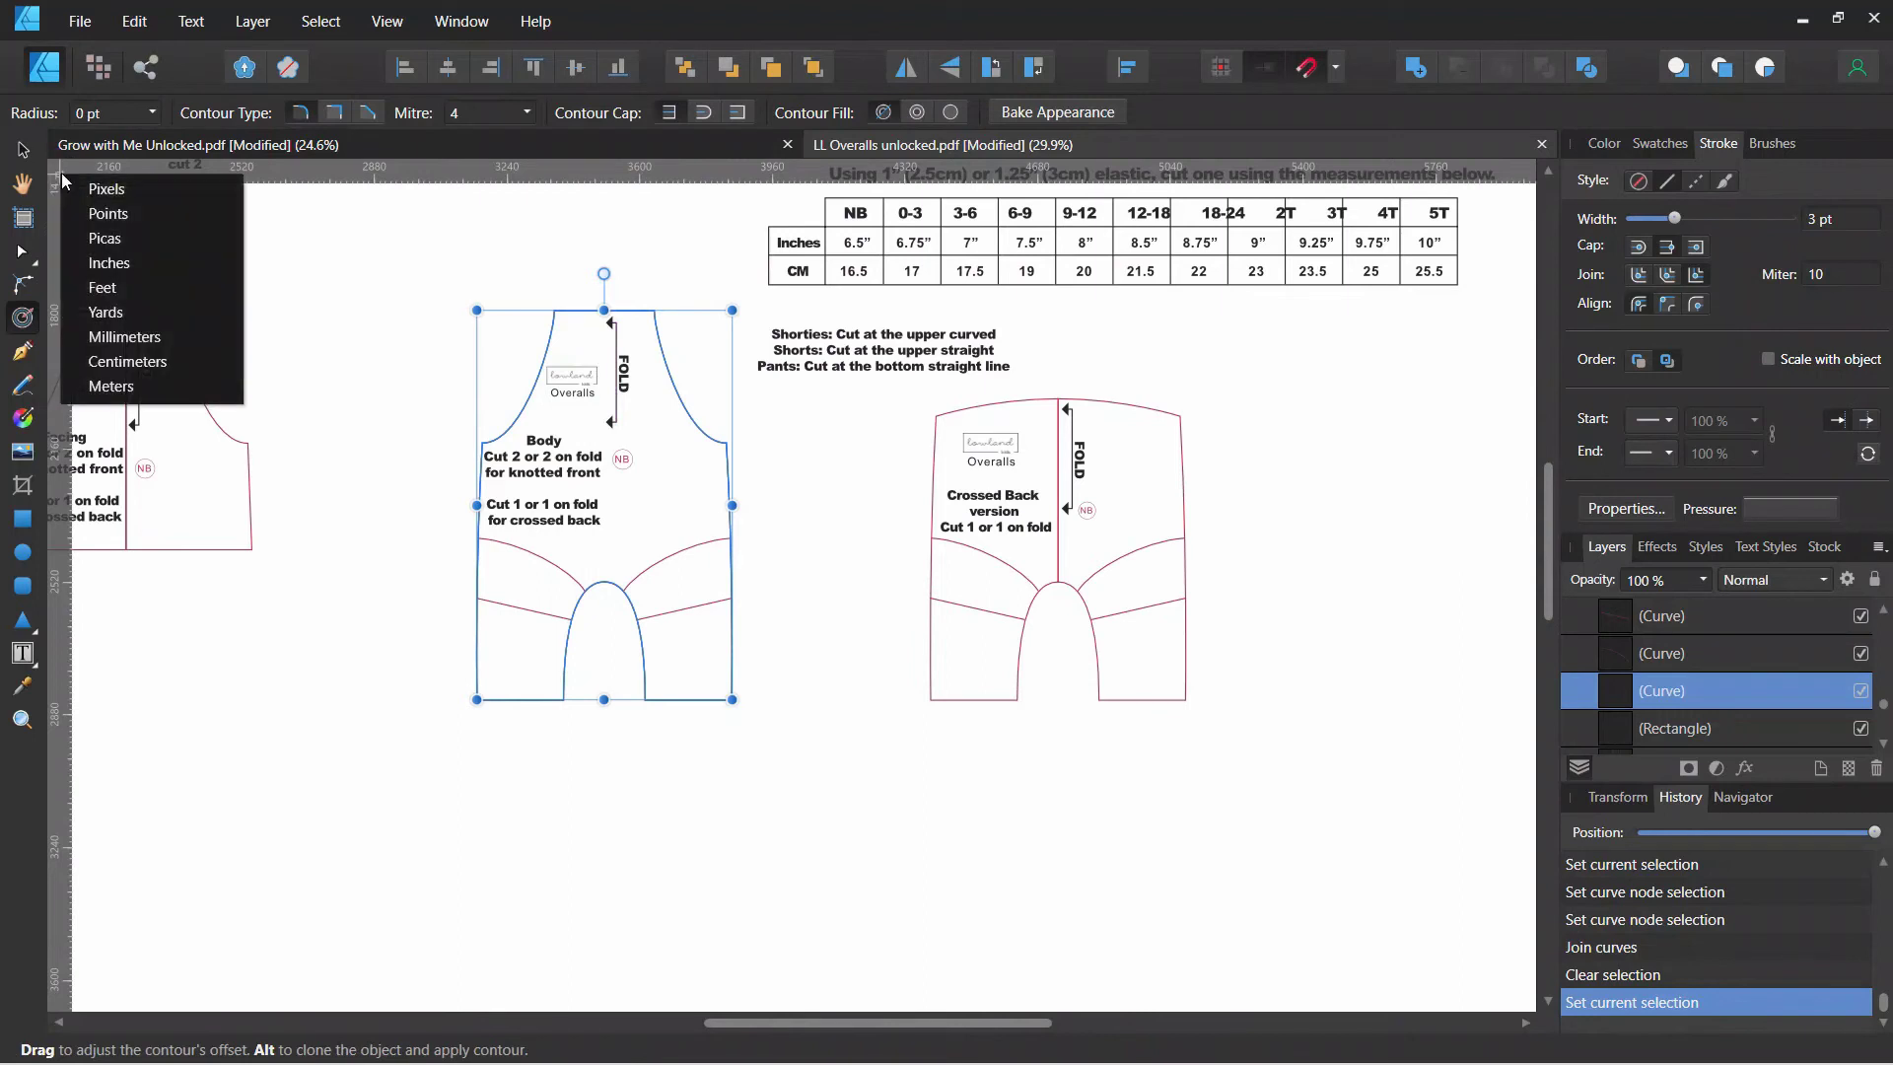
pyautogui.click(118, 259)
pyautogui.click(98, 112)
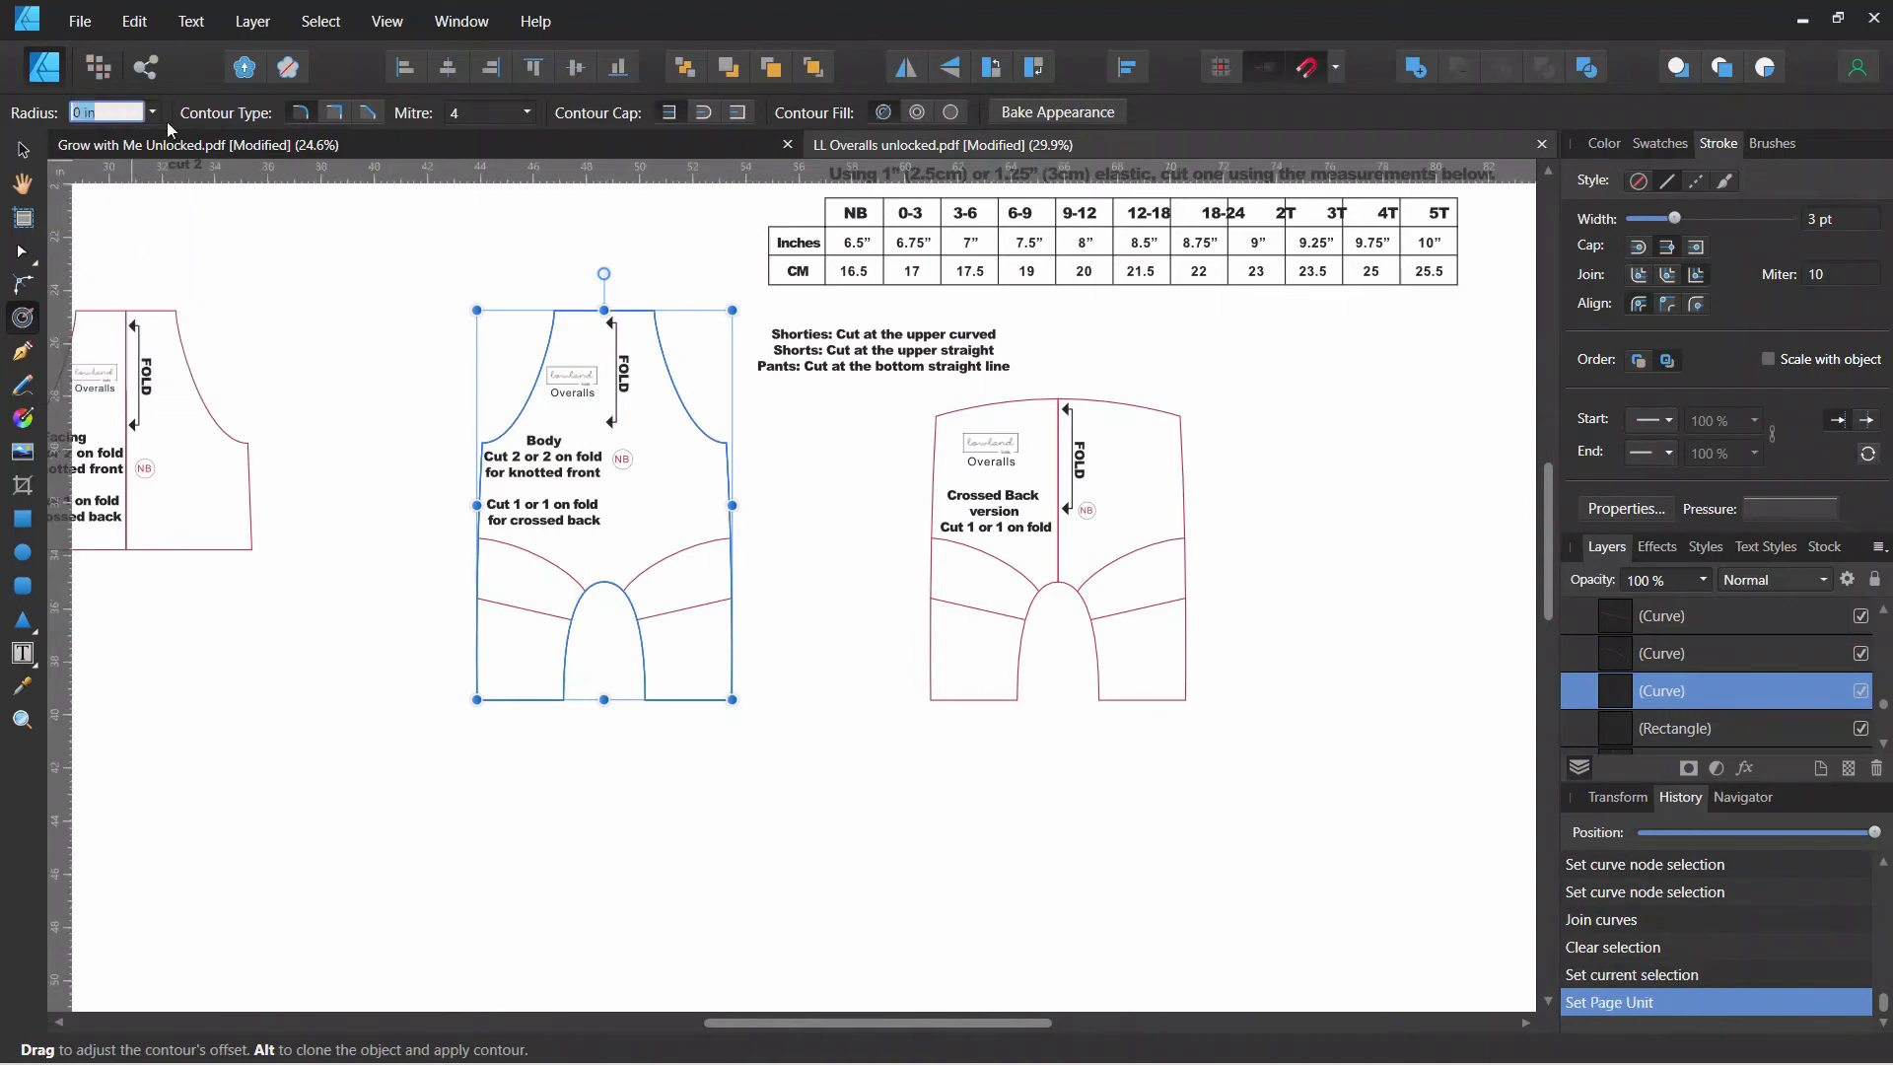
pyautogui.write('0.5')
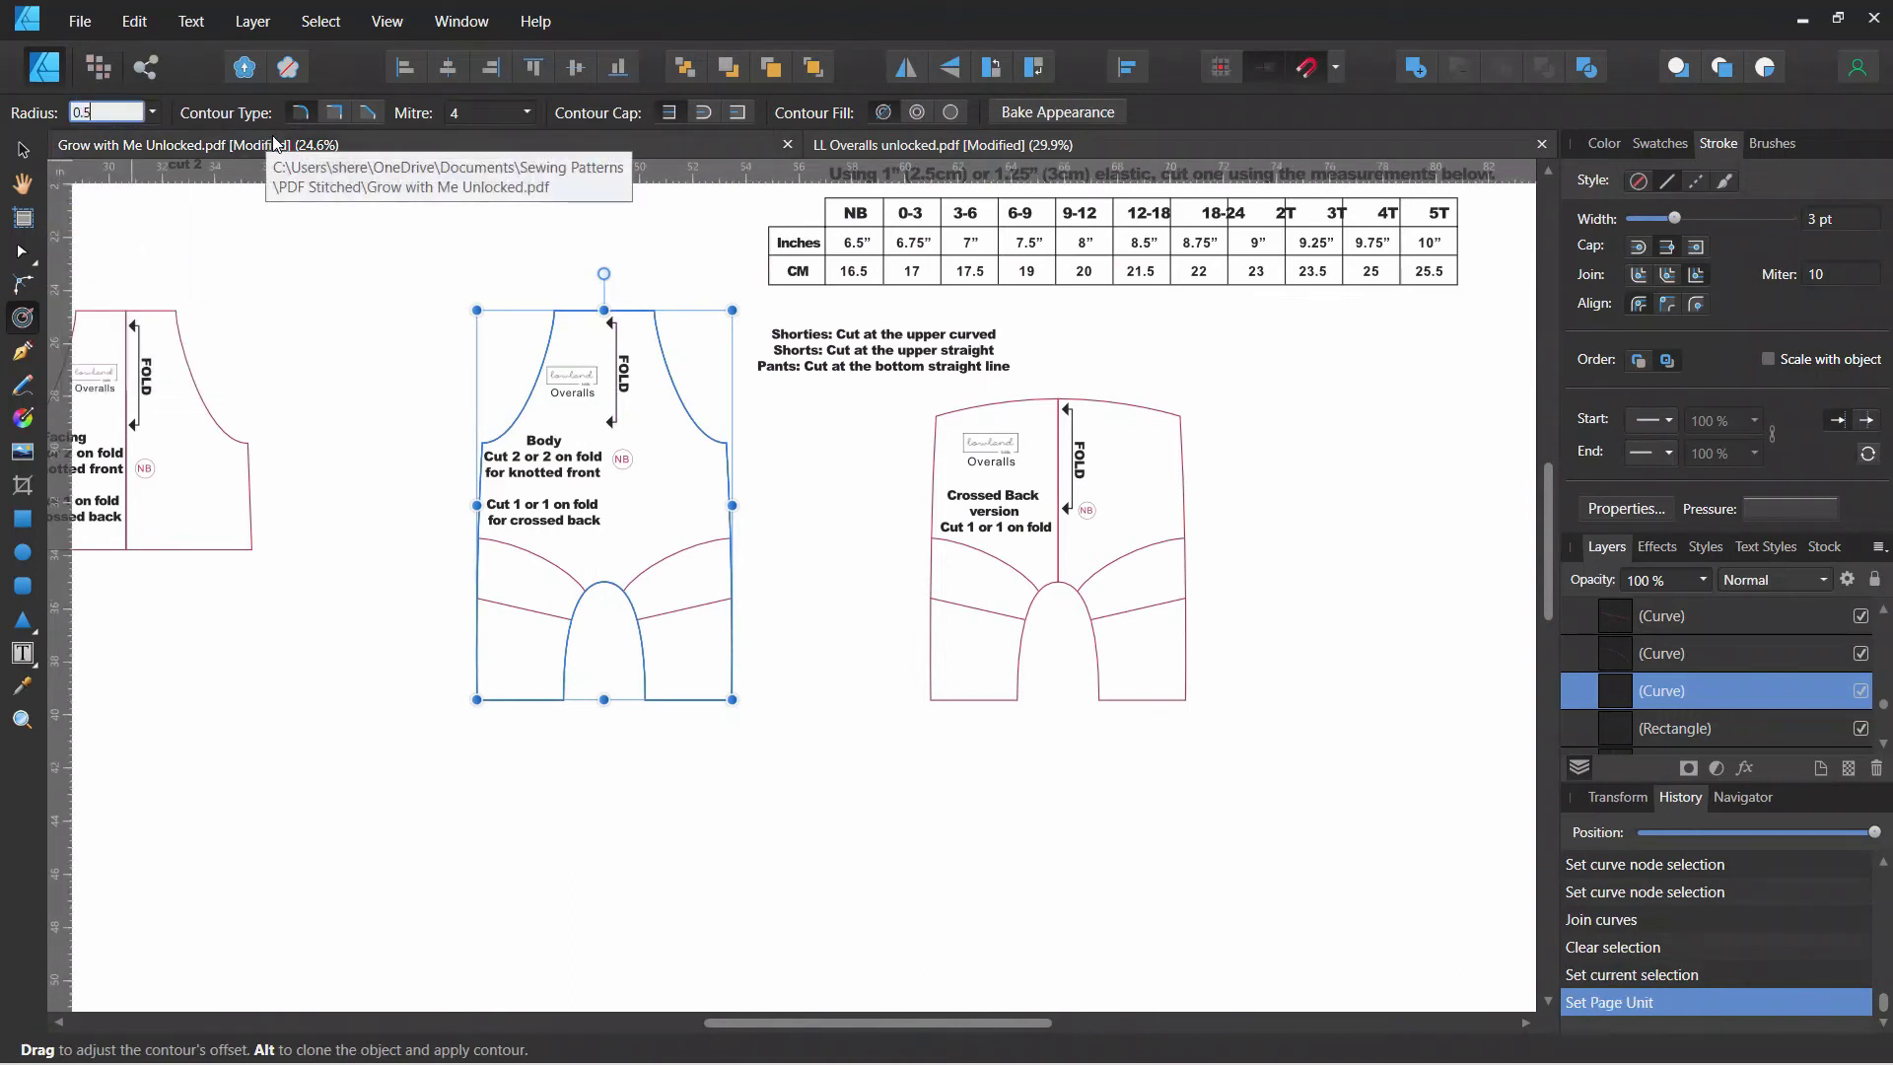
pyautogui.click(332, 115)
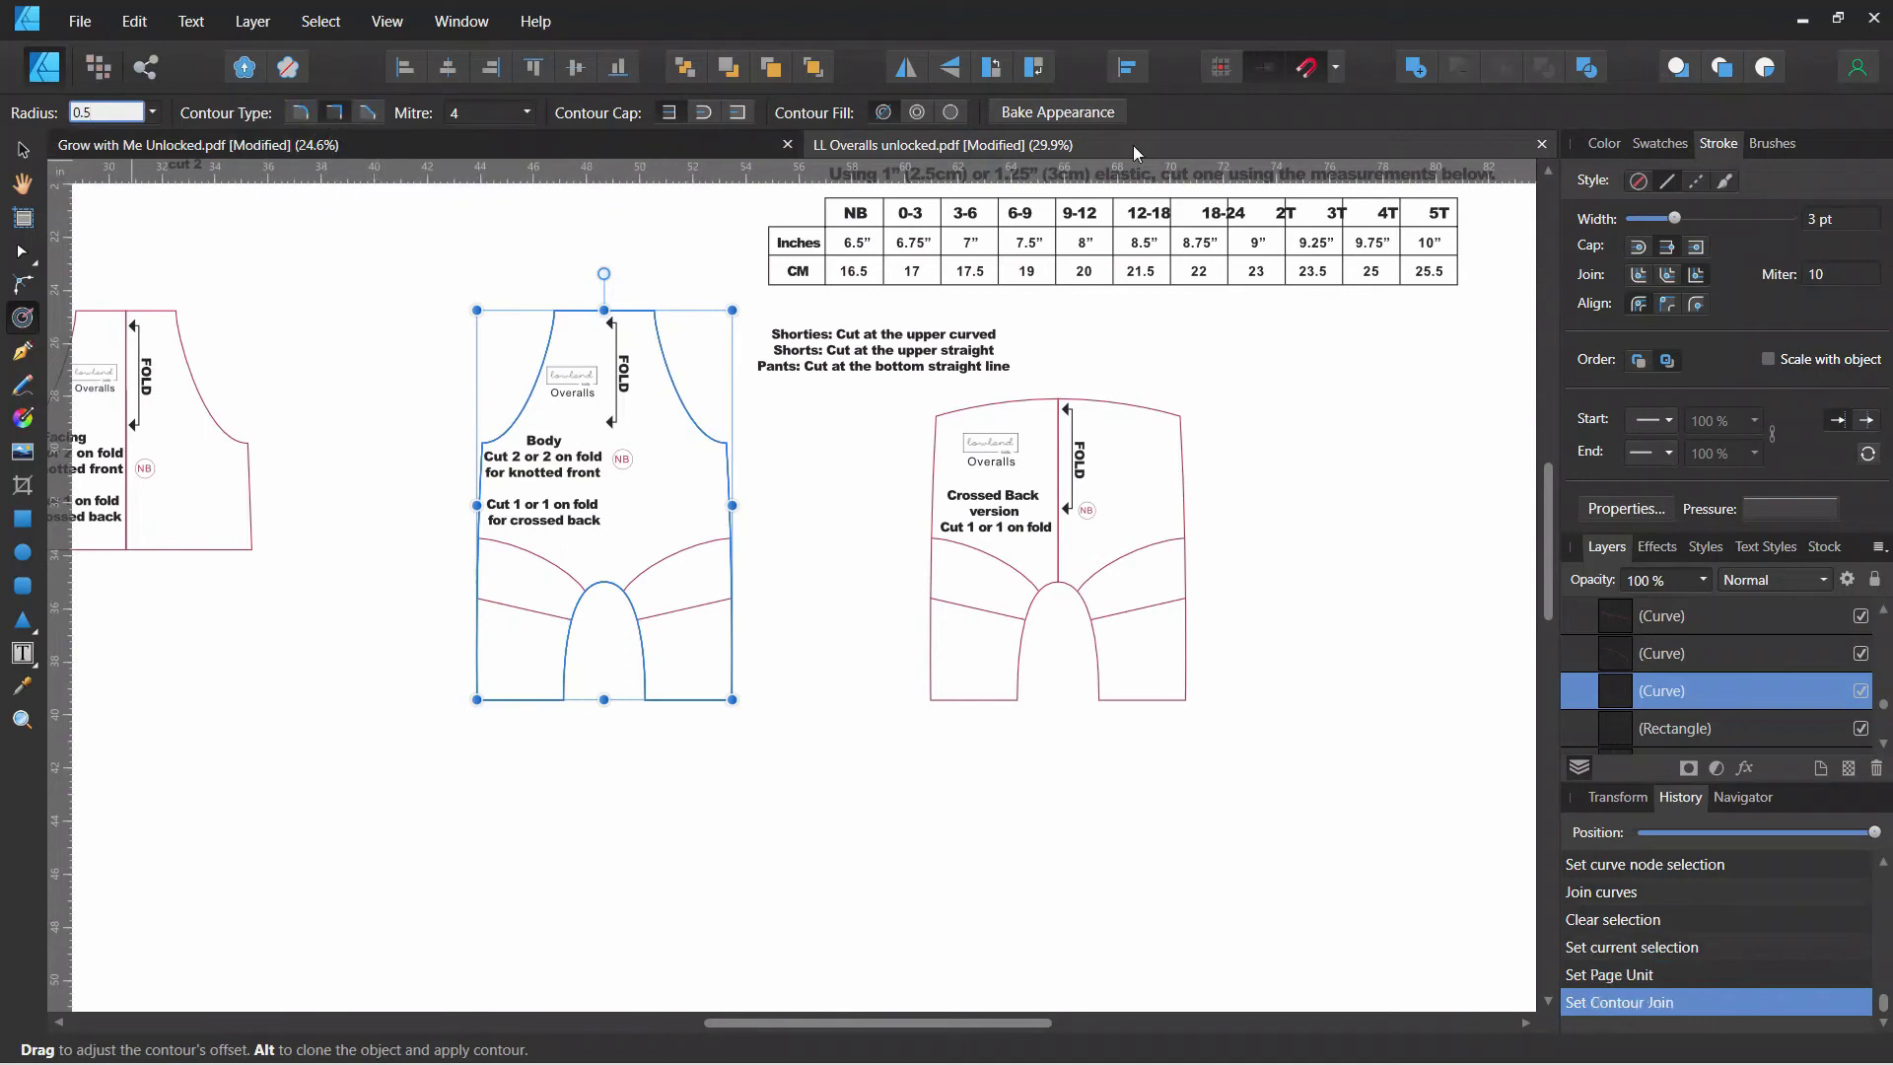
pyautogui.click(951, 111)
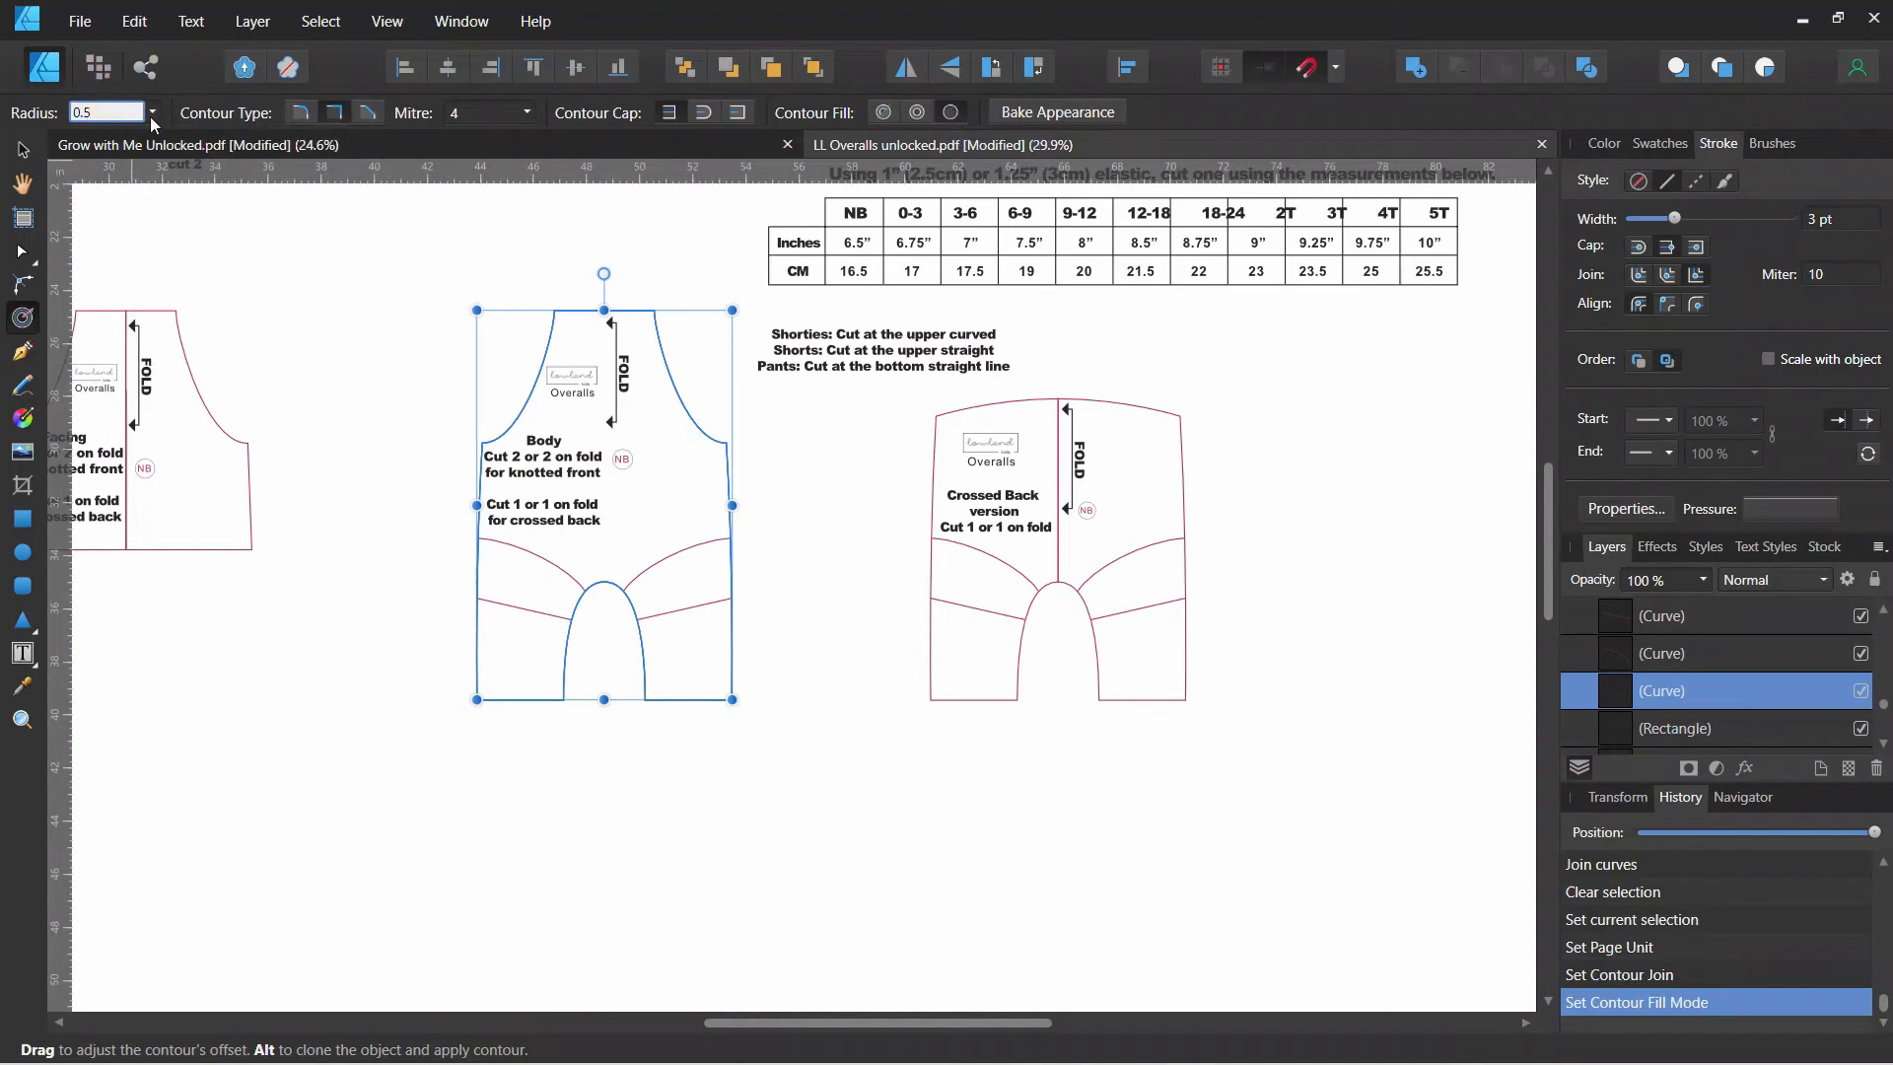
pyautogui.press('Return')
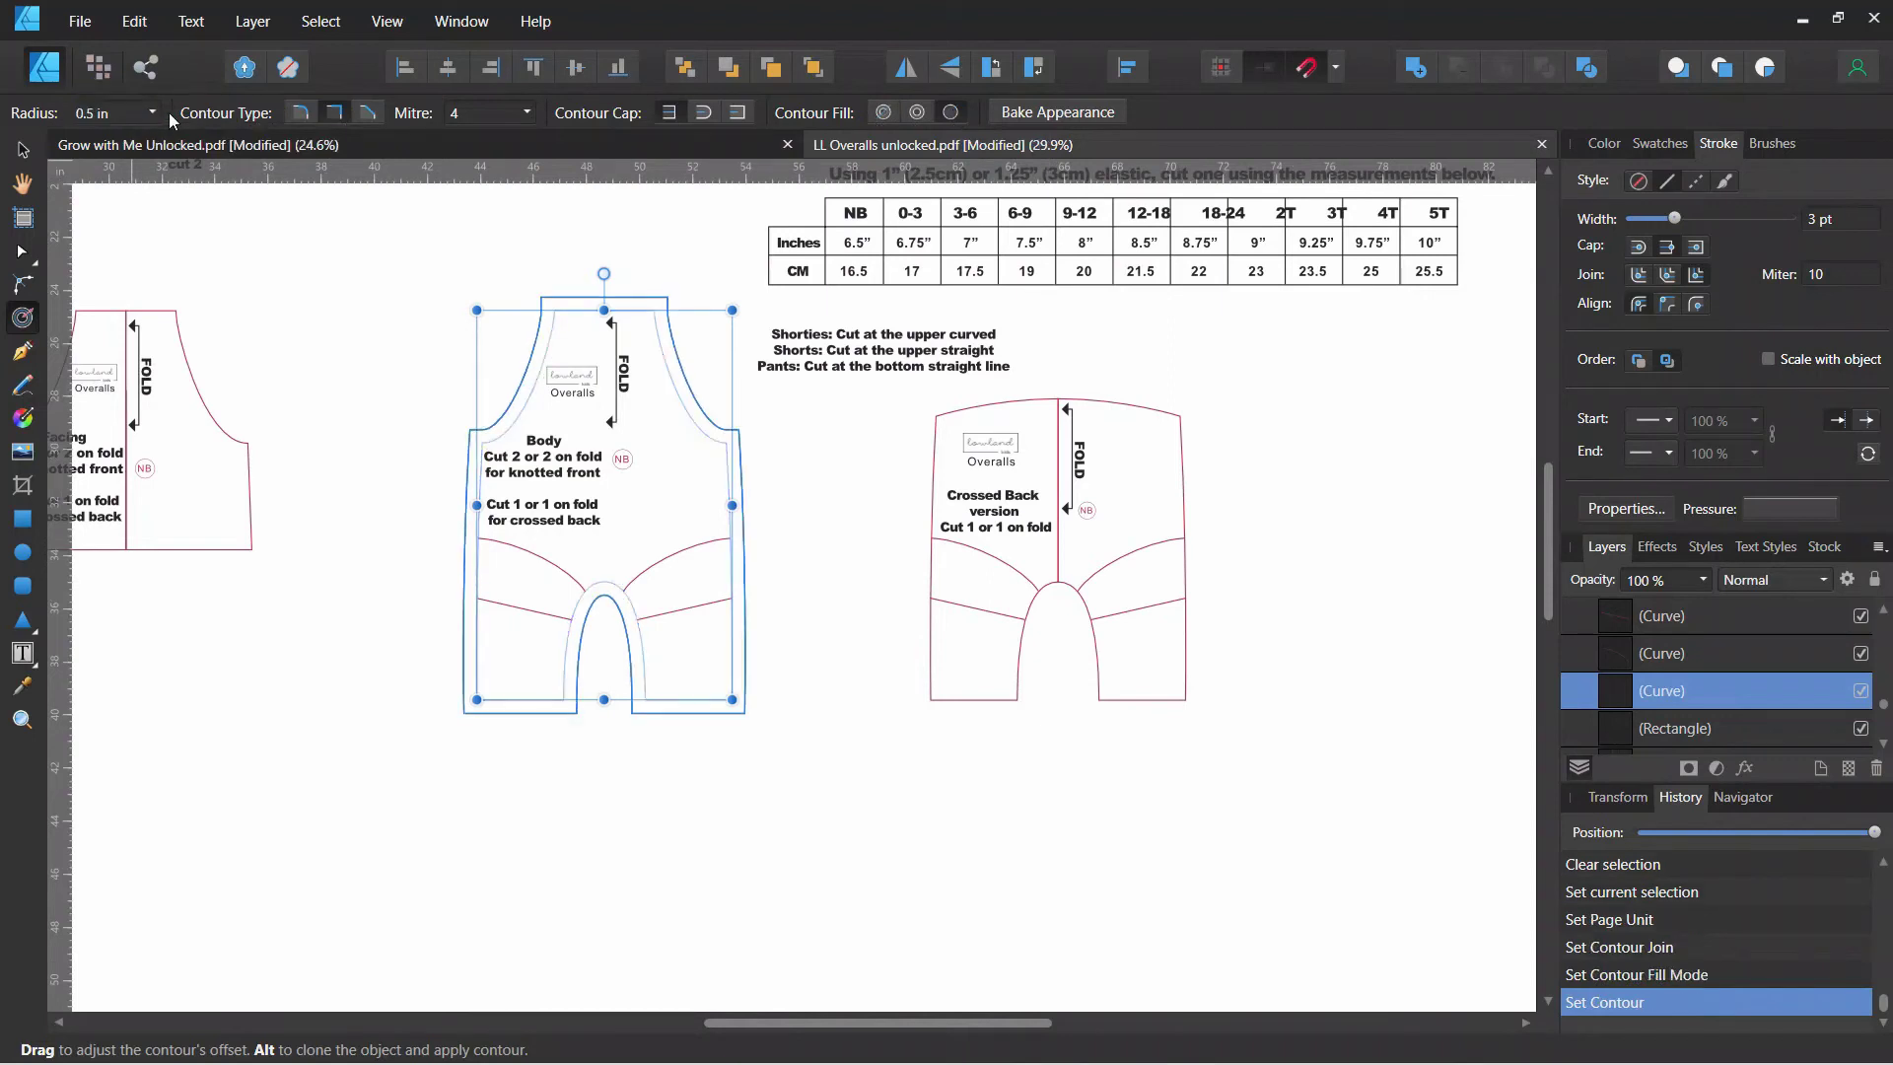
pyautogui.click(1051, 111)
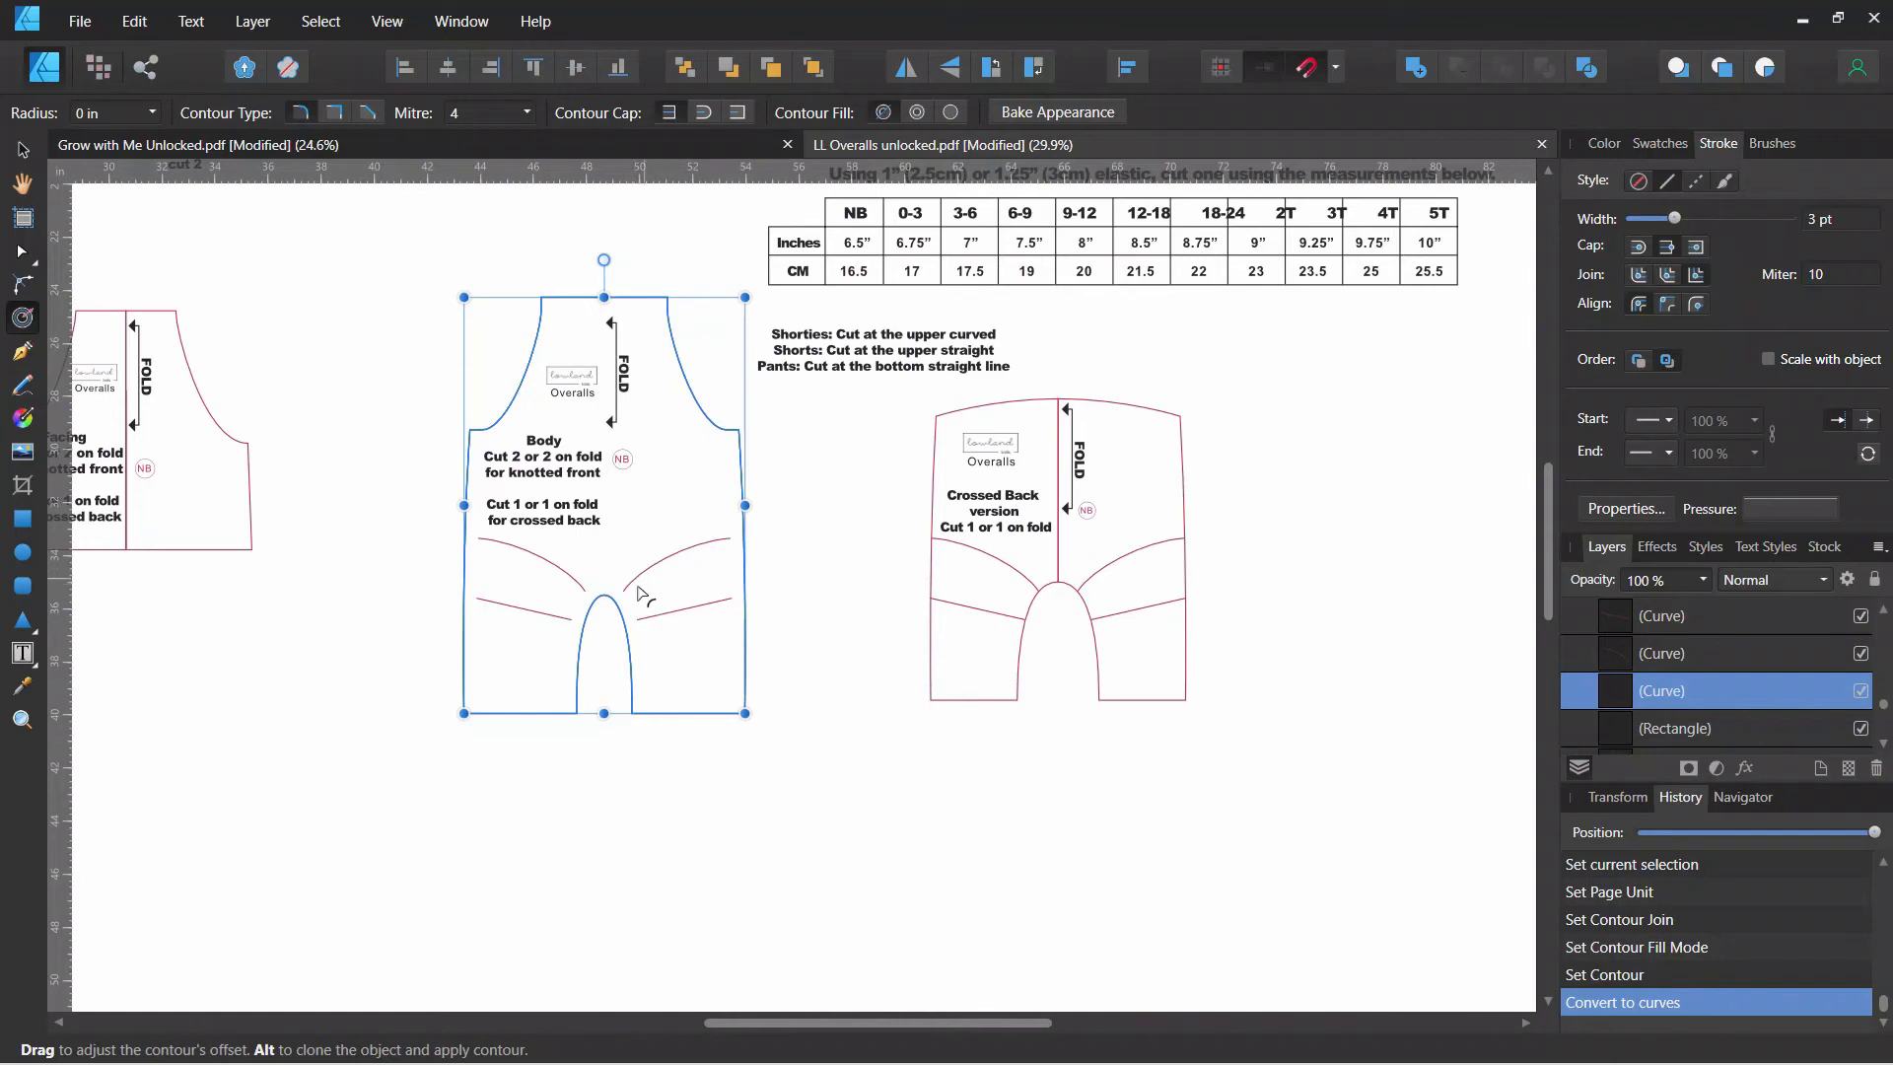
# - Lengthen the left and right leg lines out to the Body's new offset edges
pyautogui.click(382, 668)
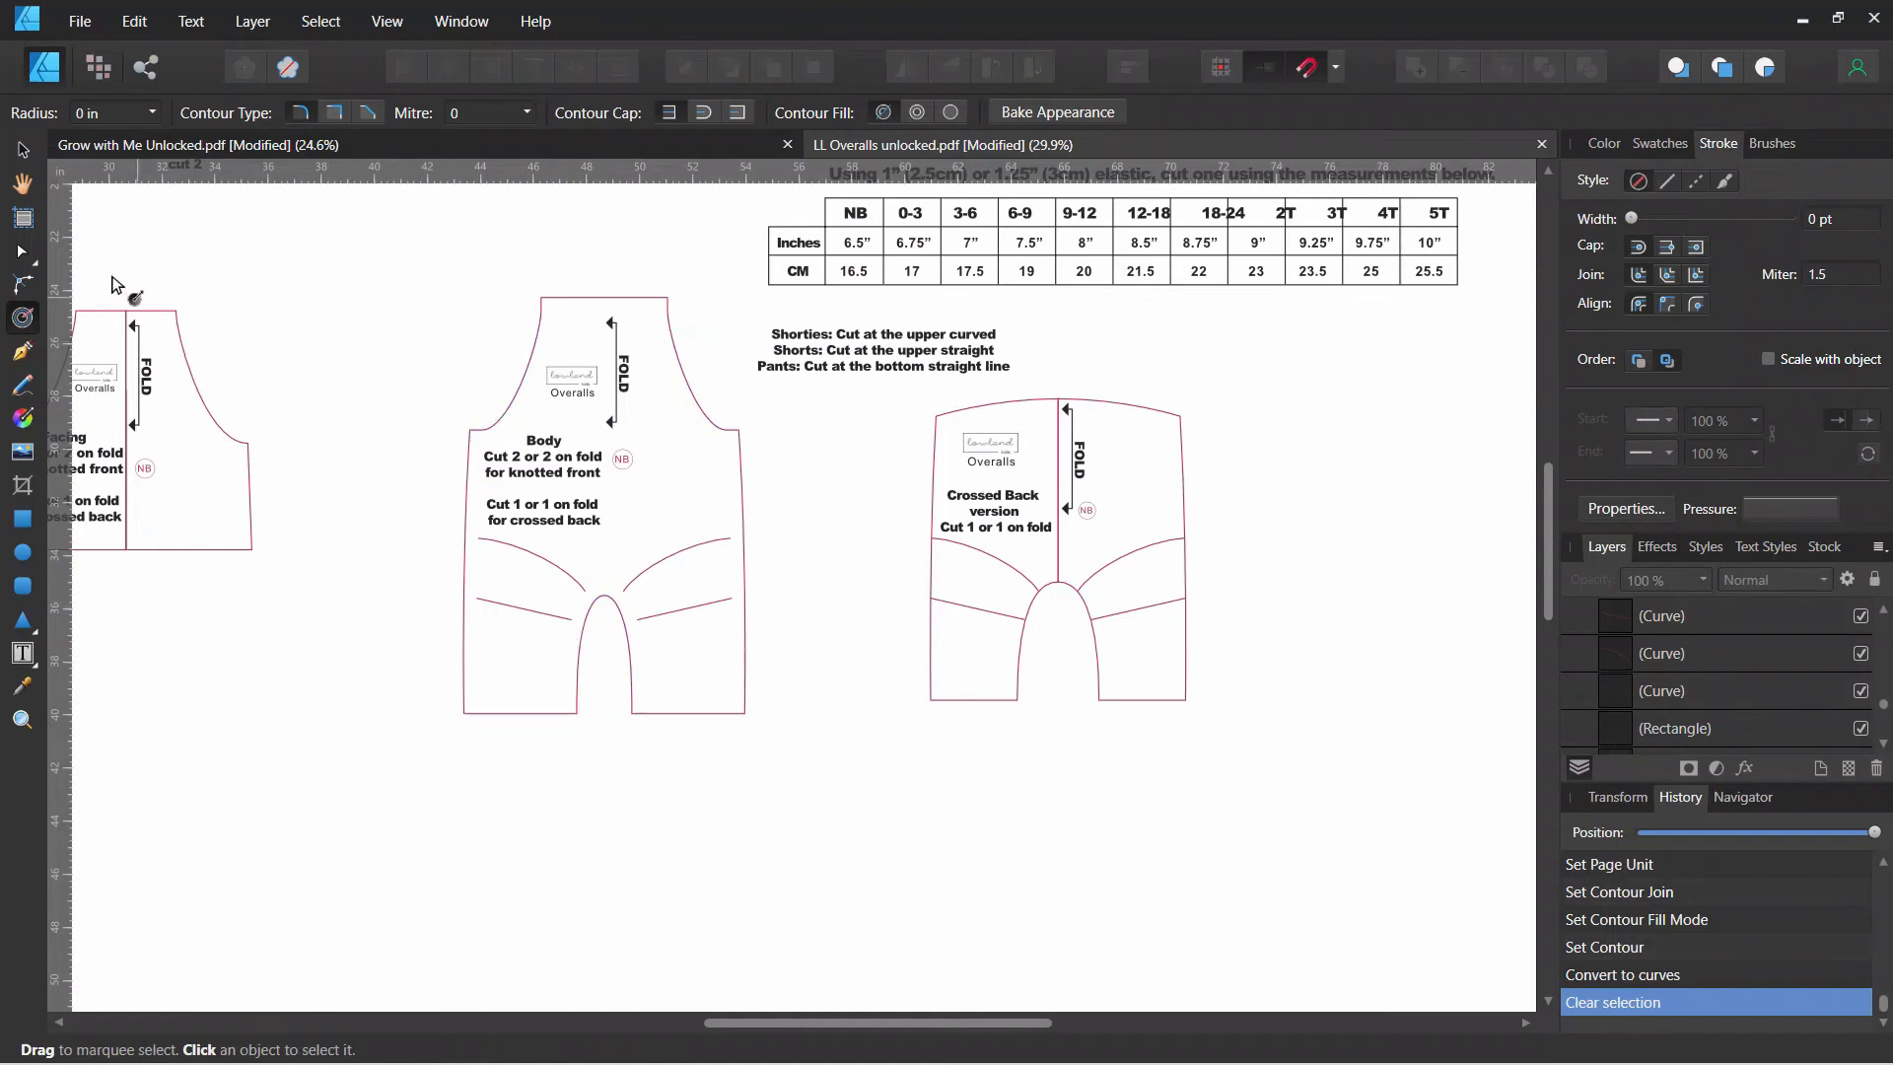
pyautogui.click(24, 150)
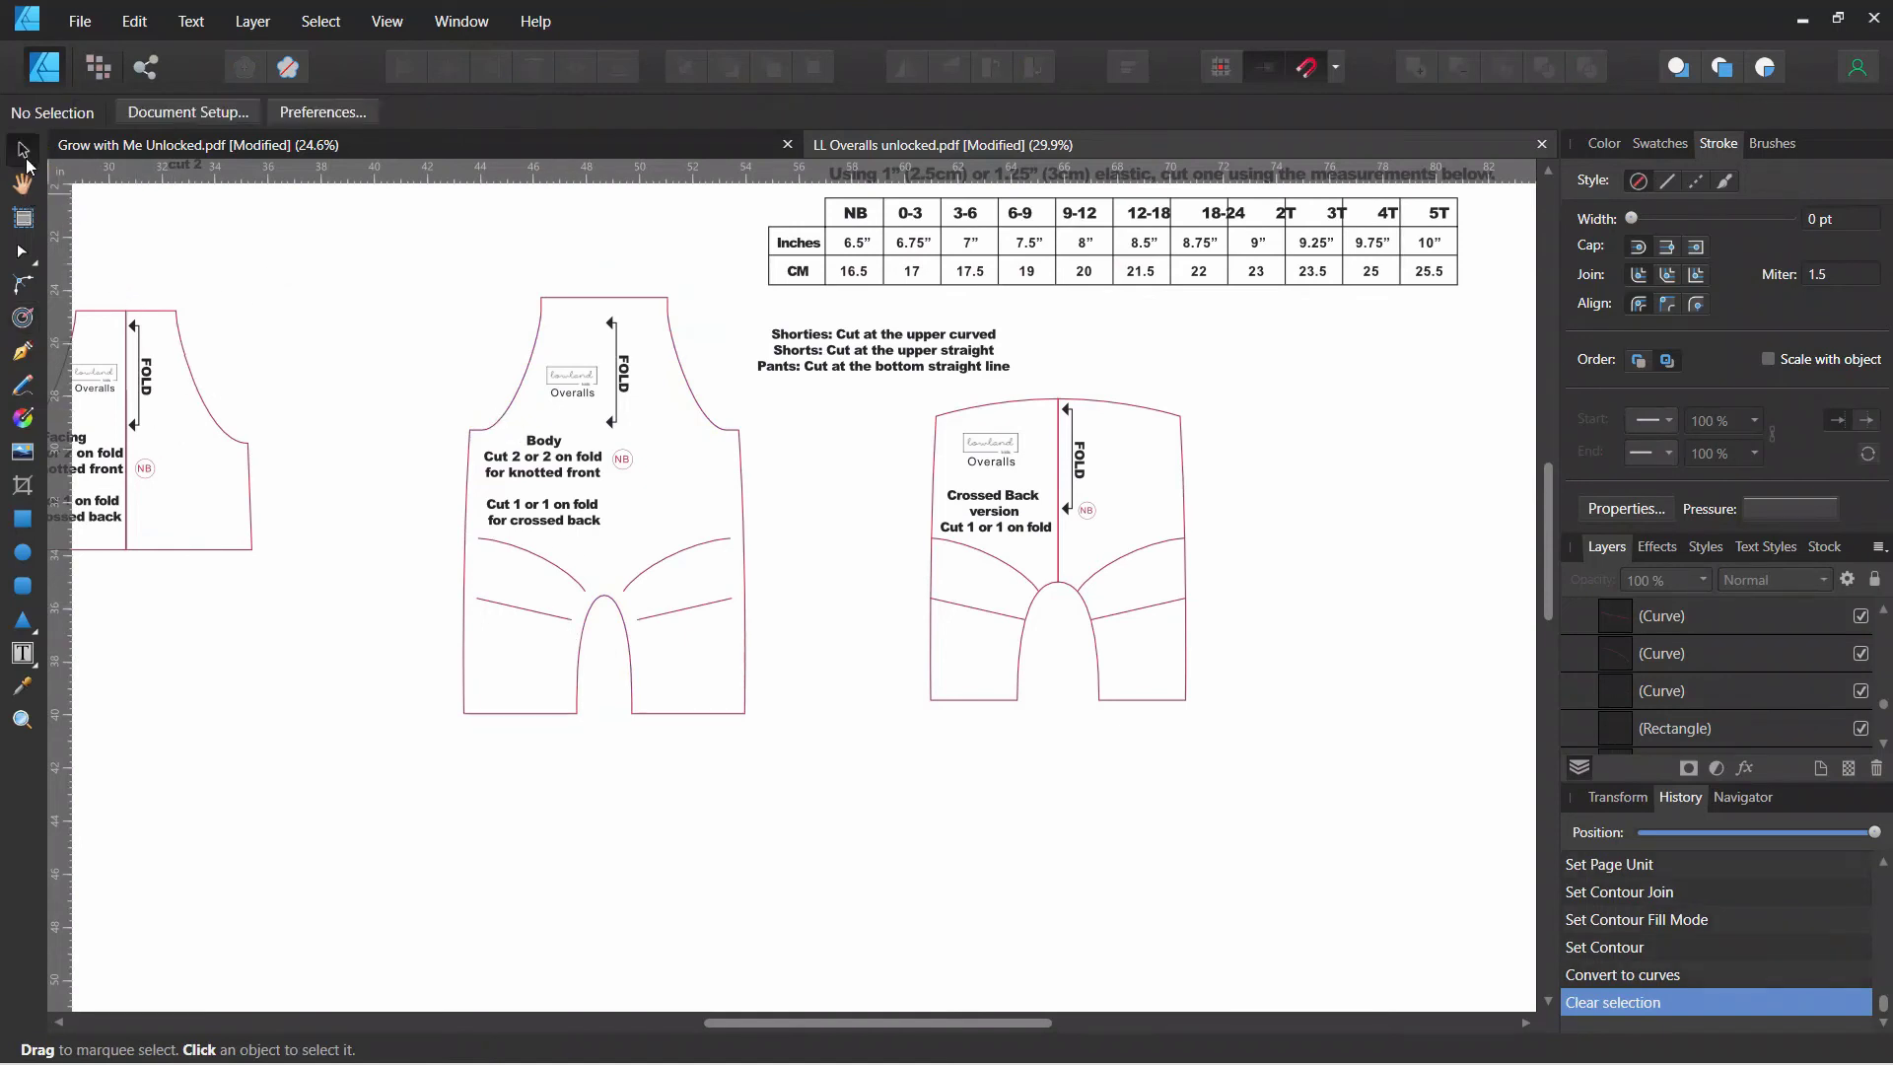
pyautogui.click(493, 608)
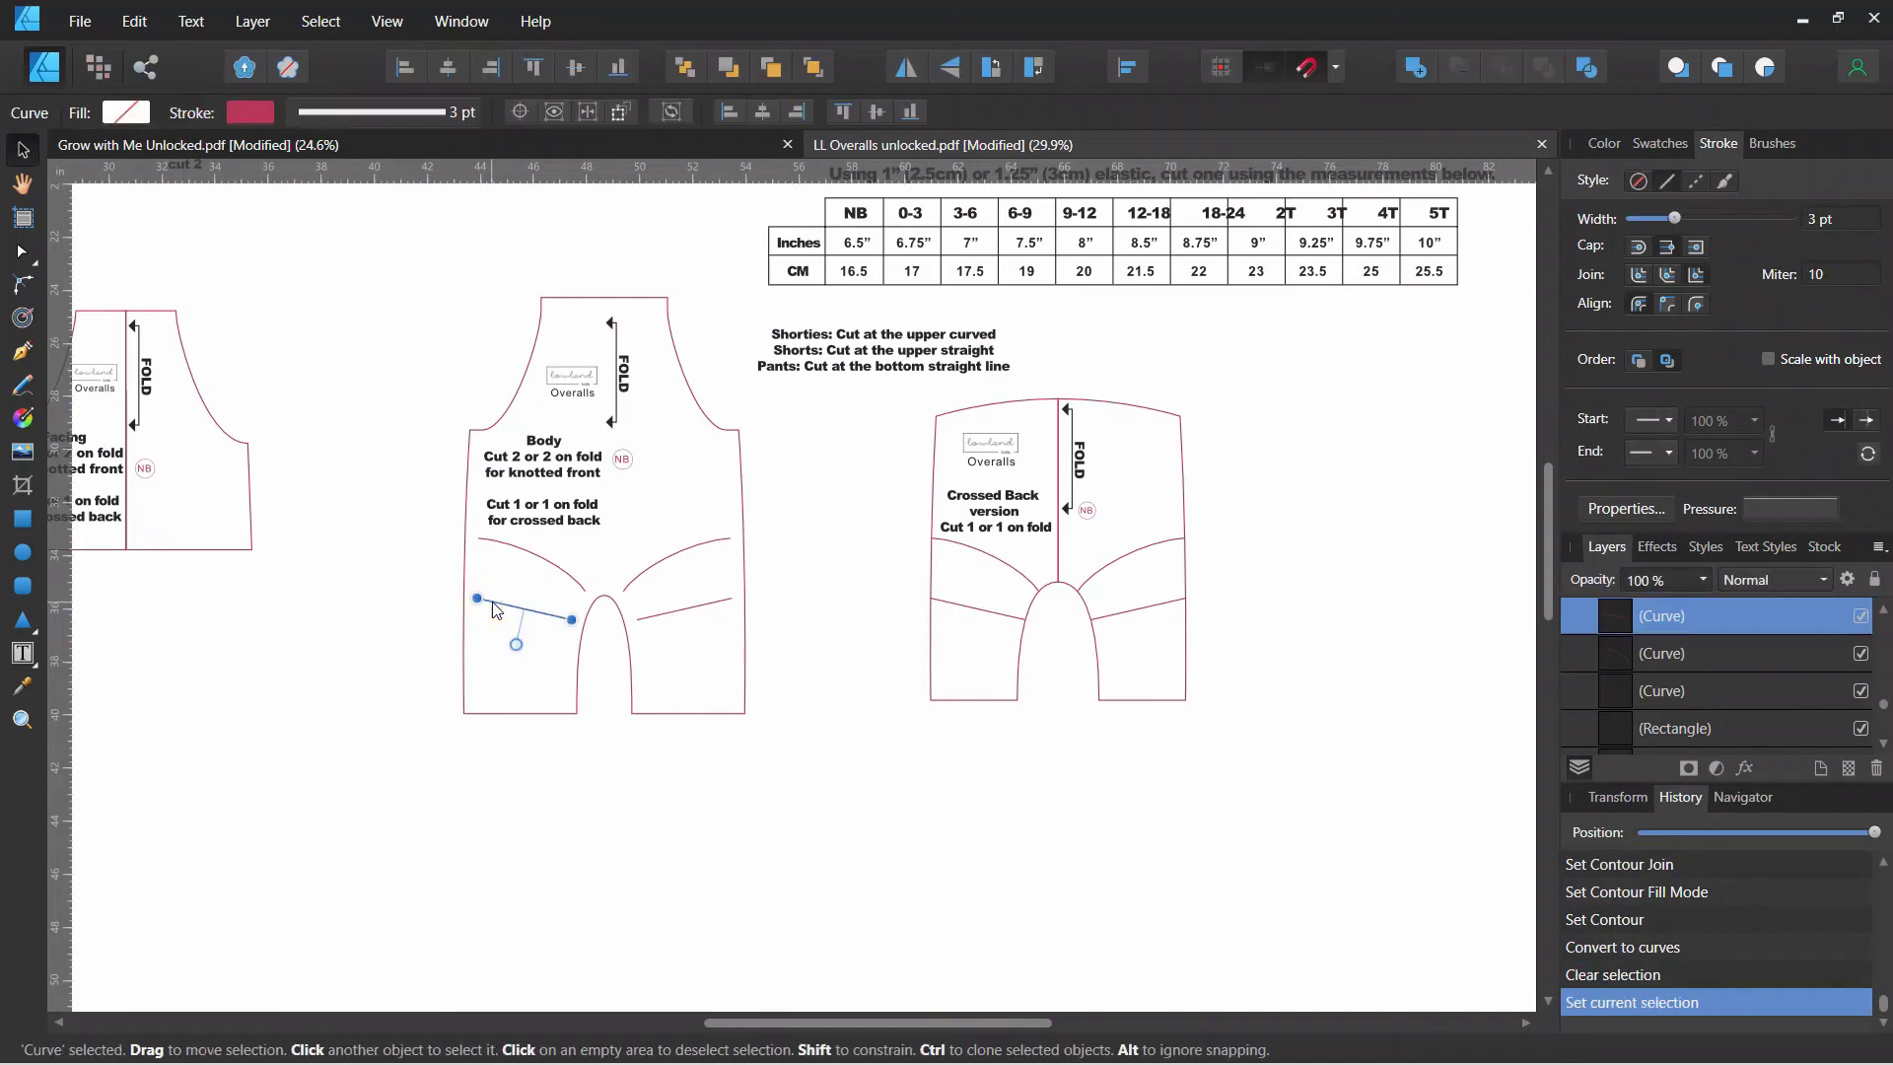
pyautogui.click(570, 617)
pyautogui.moveTo(570, 617); pyautogui.dragTo(464, 596)
pyautogui.click(648, 613)
pyautogui.moveTo(640, 617); pyautogui.dragTo(623, 622)
pyautogui.moveTo(732, 599); pyautogui.dragTo(745, 594)
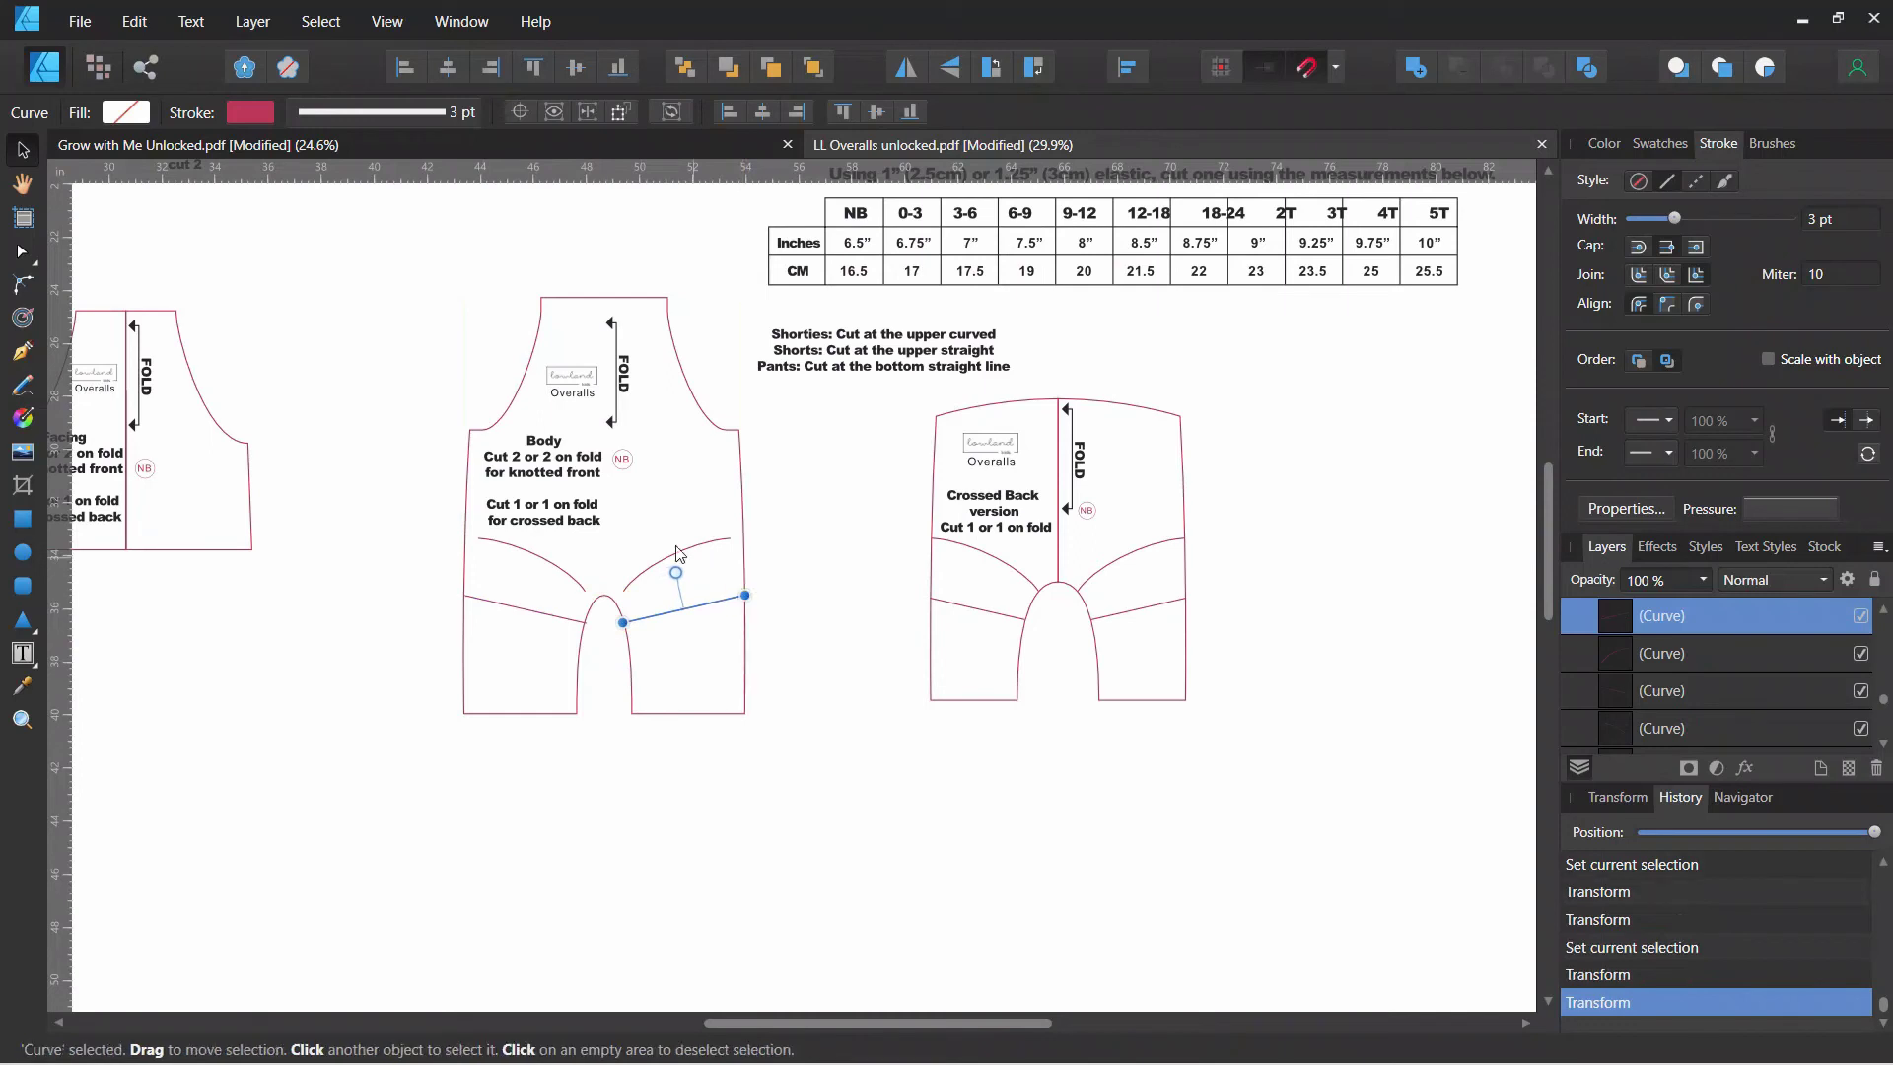
# - Duplicate the upper right leg curve, then resize and rotate the copy to the new right edge
pyautogui.click(660, 550)
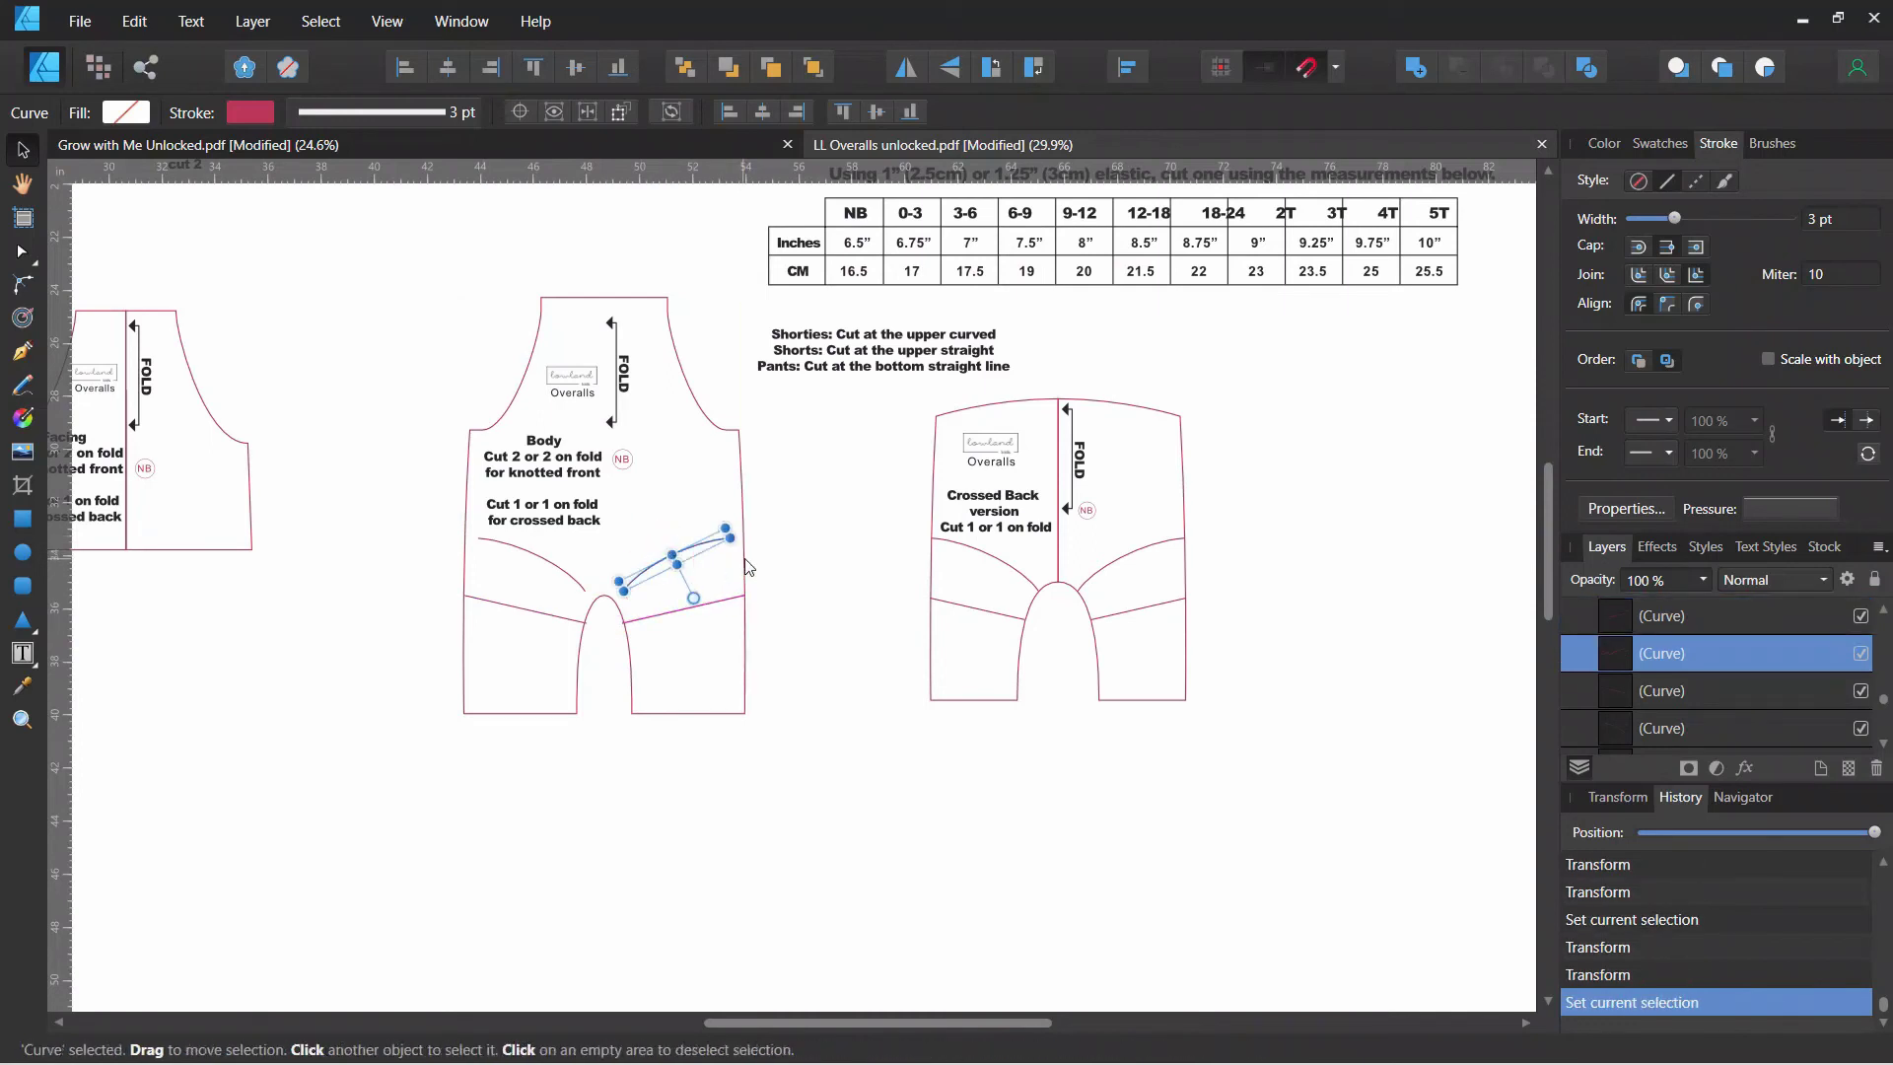
pyautogui.hotkey('ctrl', 'j')
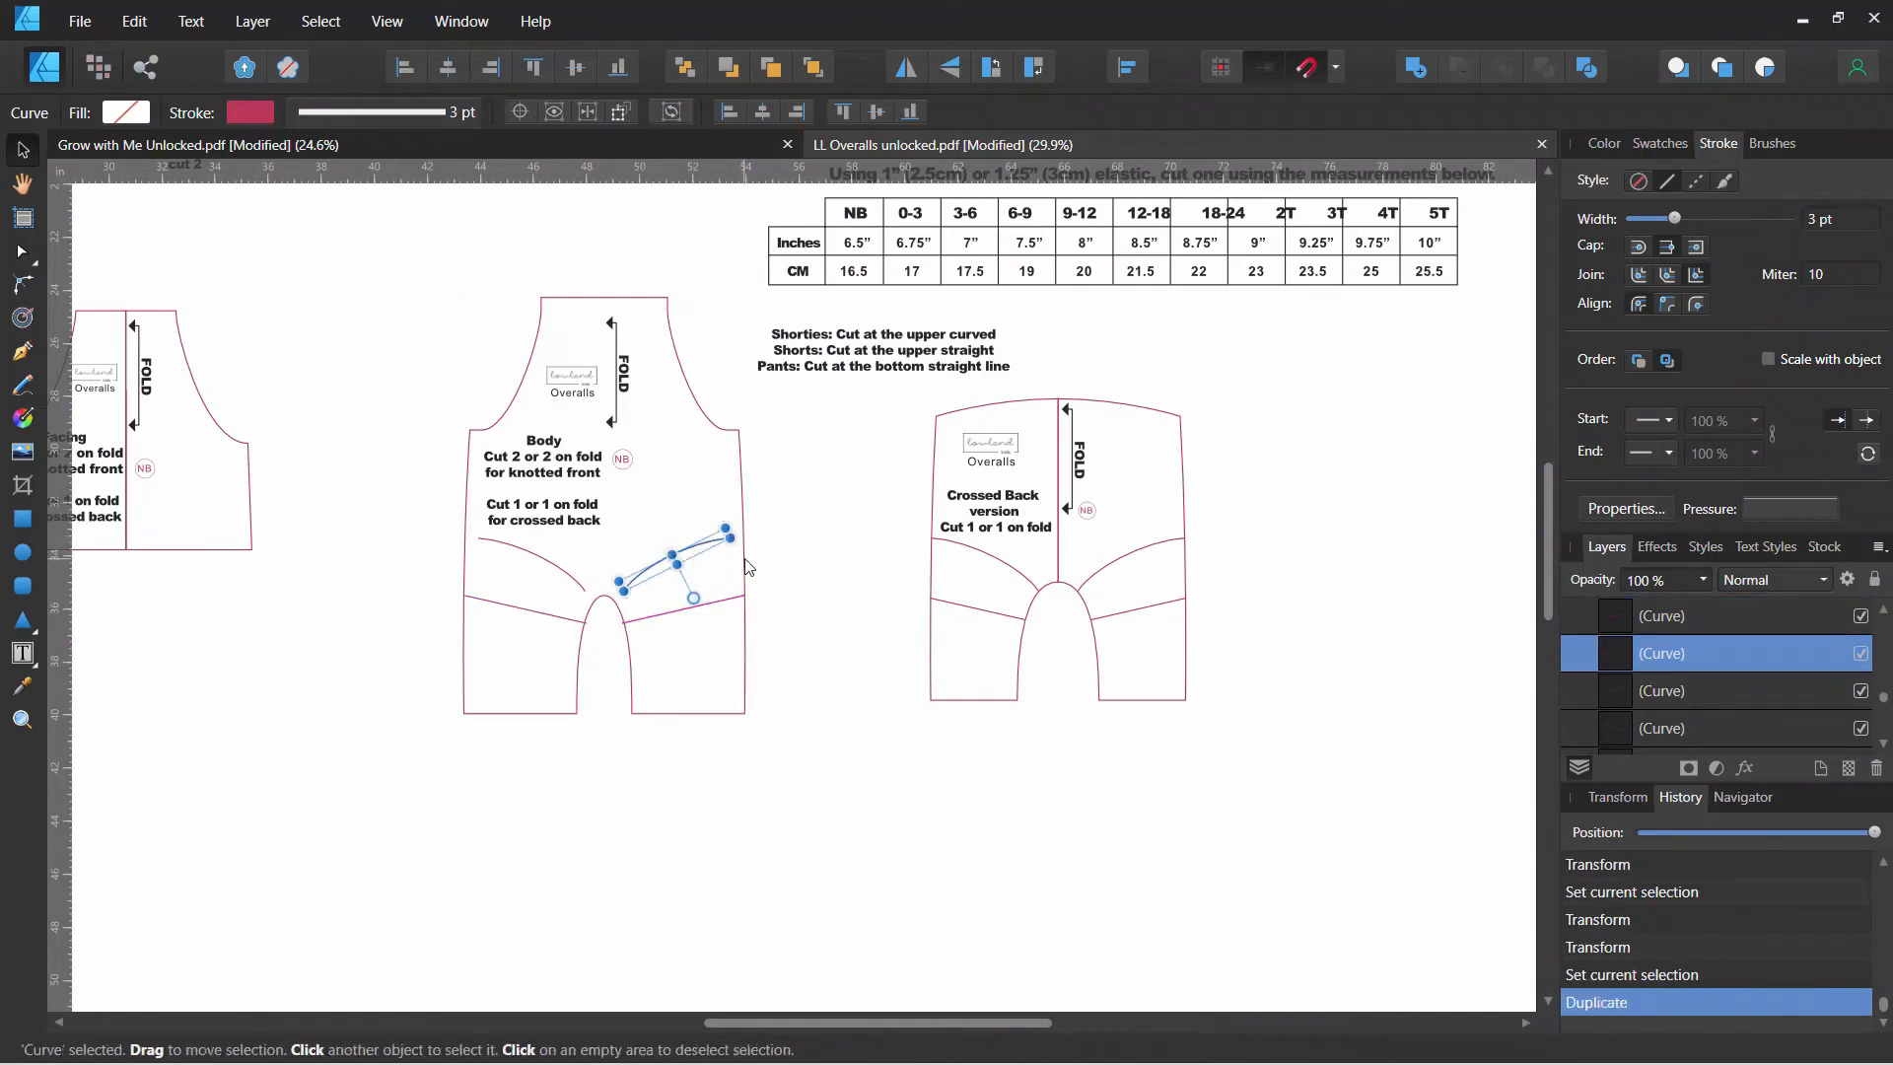
pyautogui.click(679, 515)
pyautogui.click(628, 586)
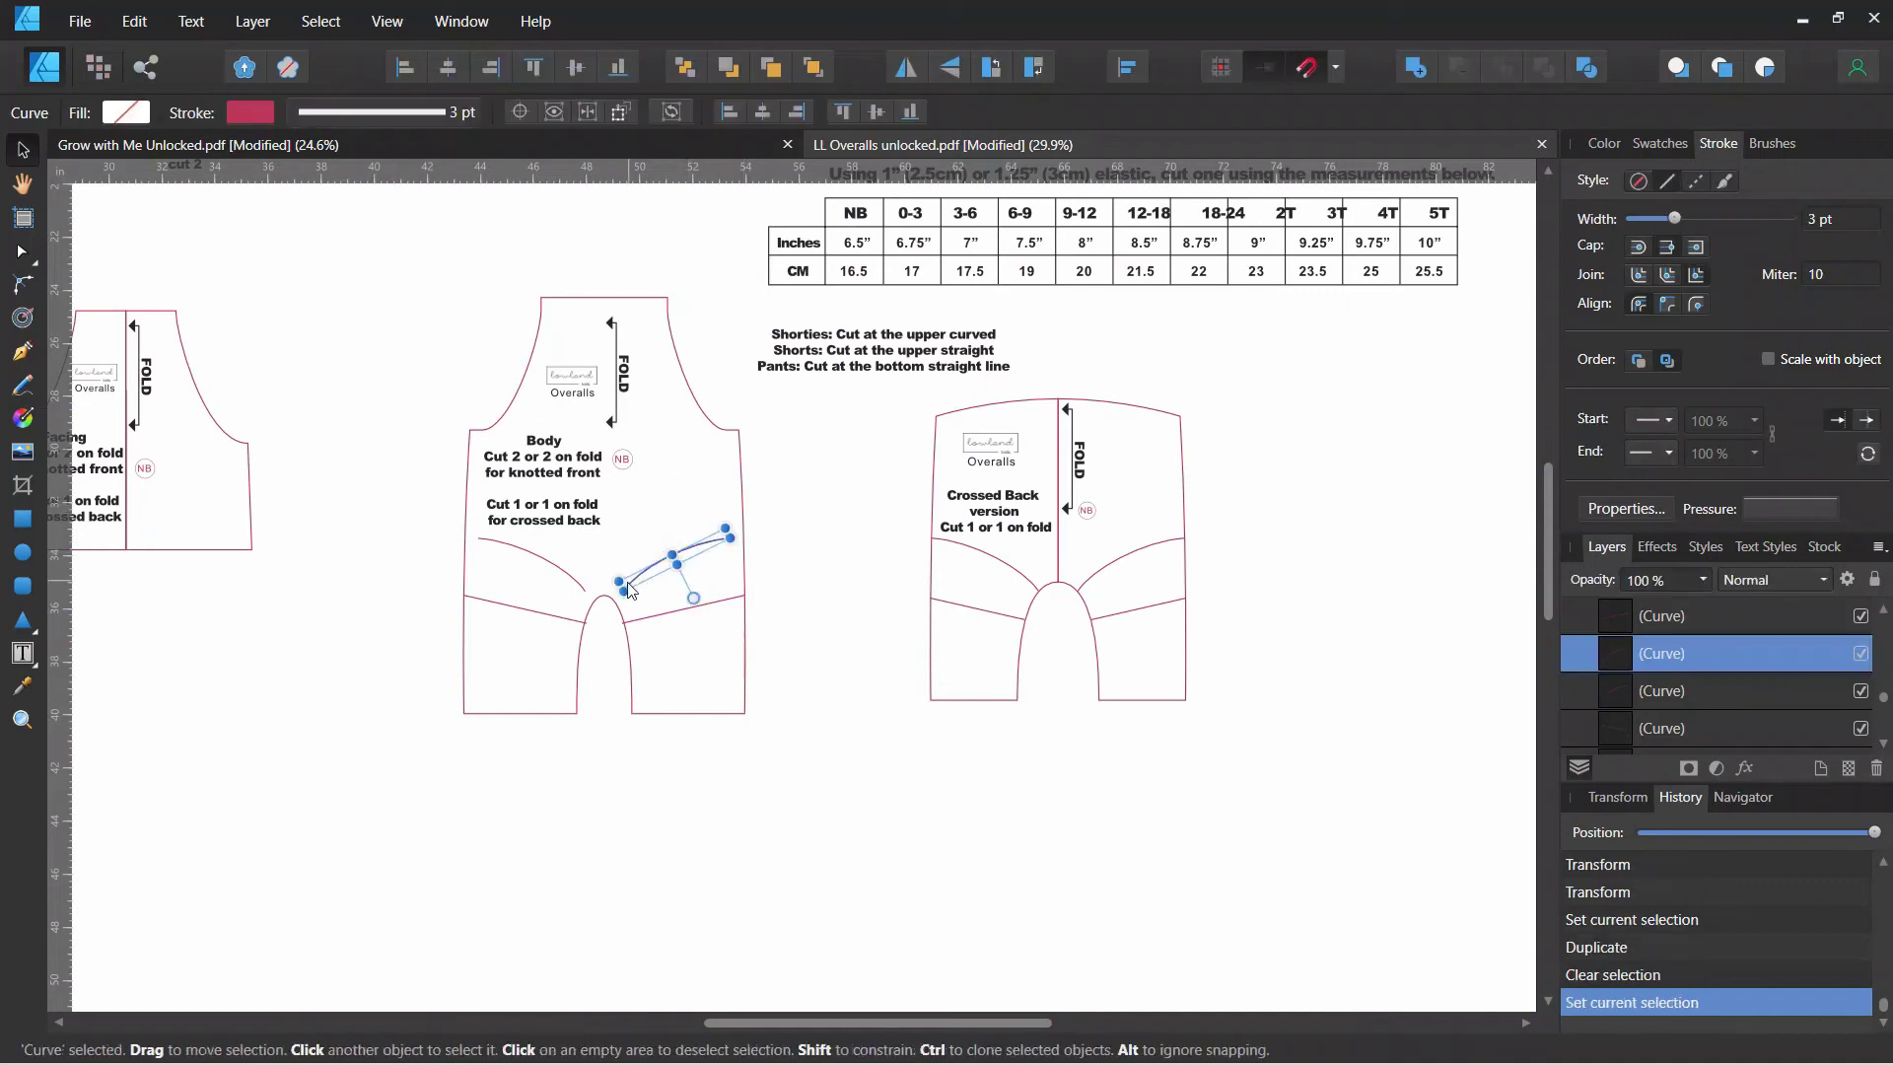
pyautogui.moveTo(625, 591)
pyautogui.mouseDown()
pyautogui.moveTo(613, 578)
pyautogui.moveTo(621, 606)
pyautogui.mouseUp()
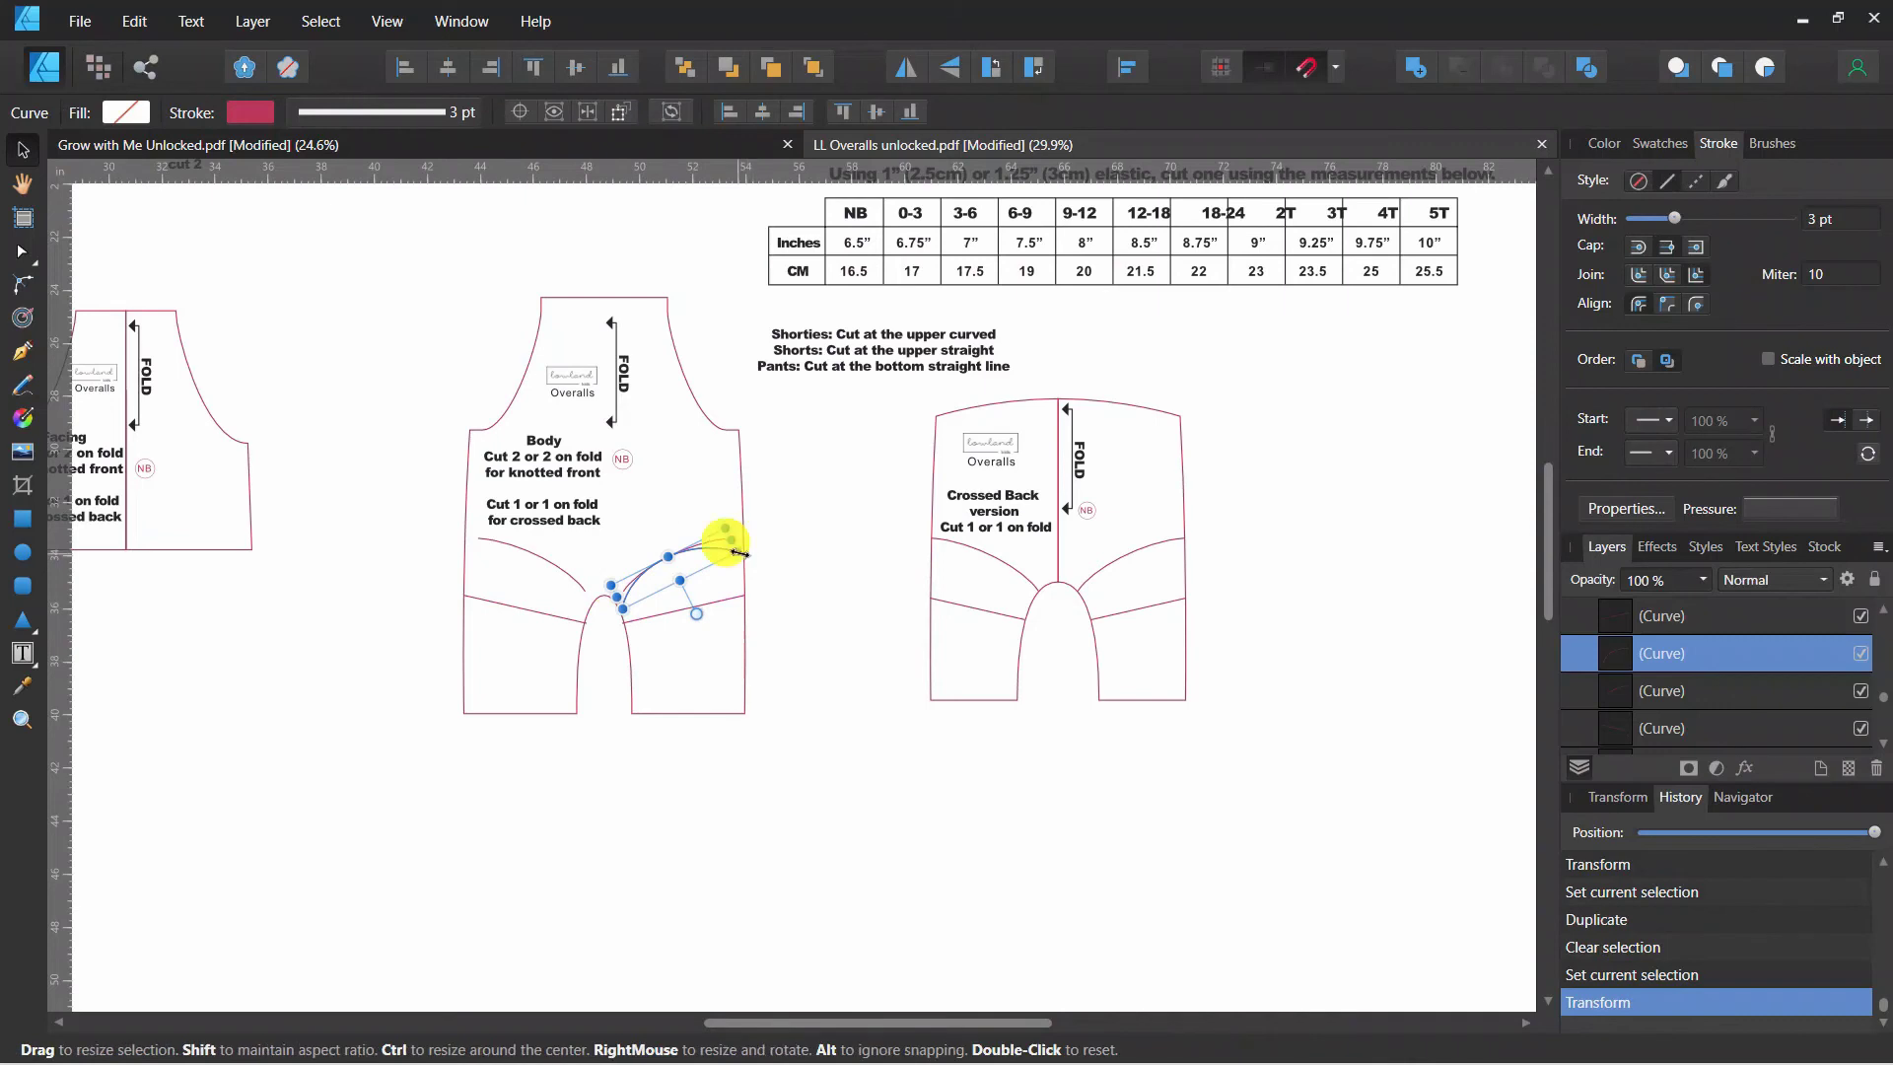
pyautogui.moveTo(742, 553)
pyautogui.mouseDown()
pyautogui.moveTo(730, 533)
pyautogui.moveTo(744, 543)
pyautogui.mouseUp()
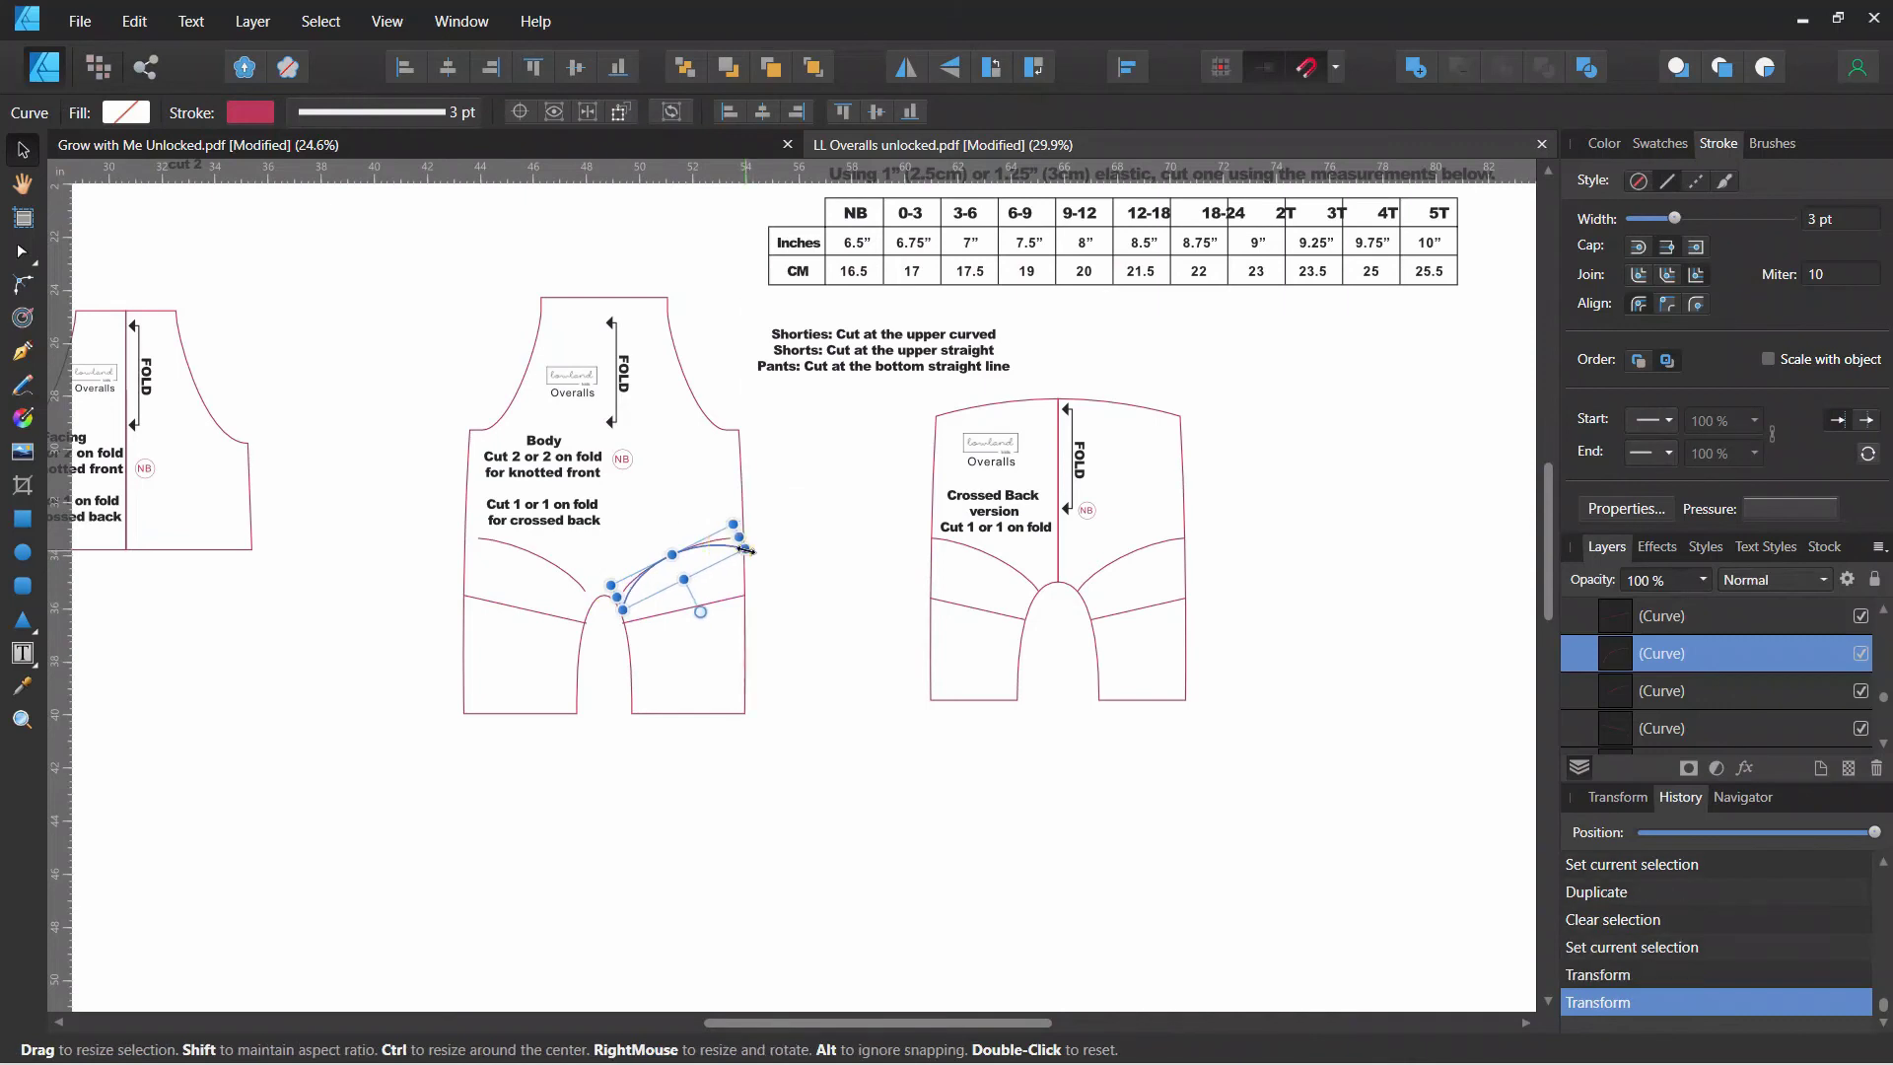
pyautogui.moveTo(700, 611); pyautogui.dragTo(667, 544)
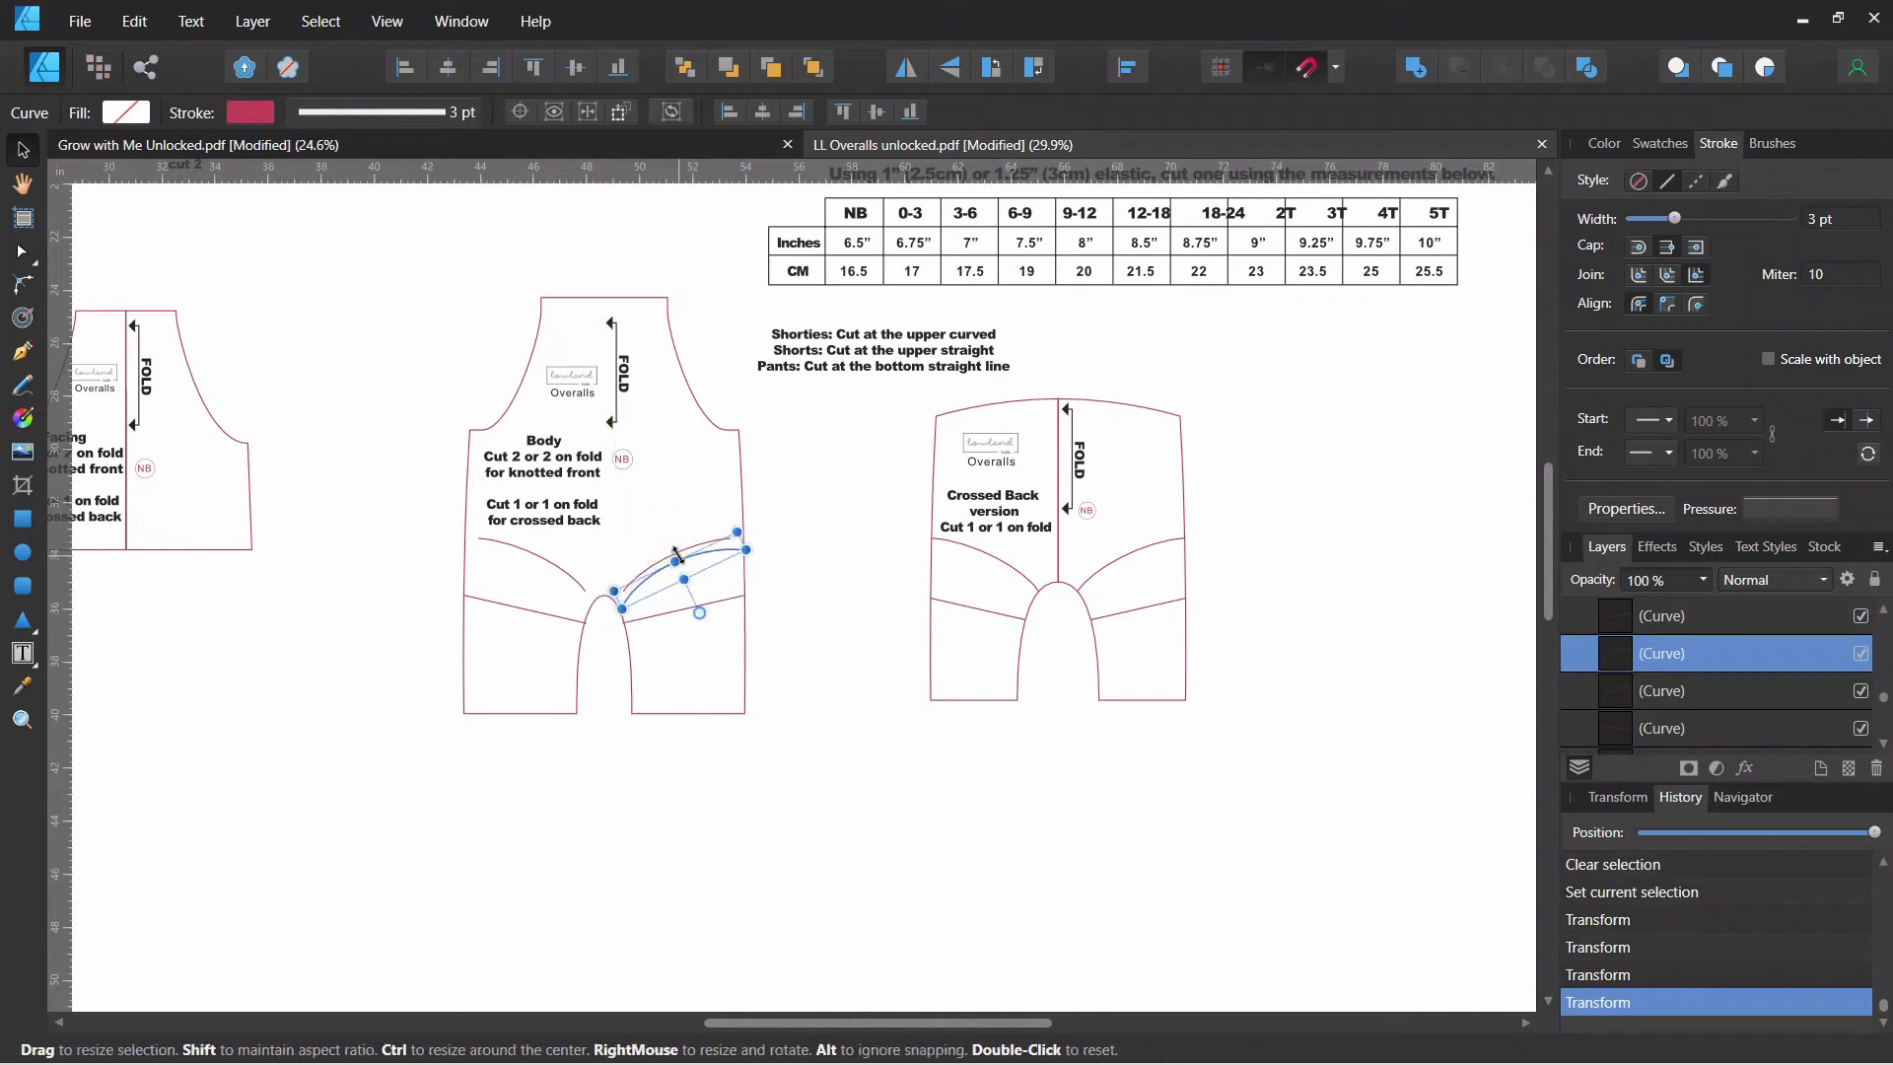
# - Duplicate the upper left leg curve and select the copy for reshaping
pyautogui.click(567, 564)
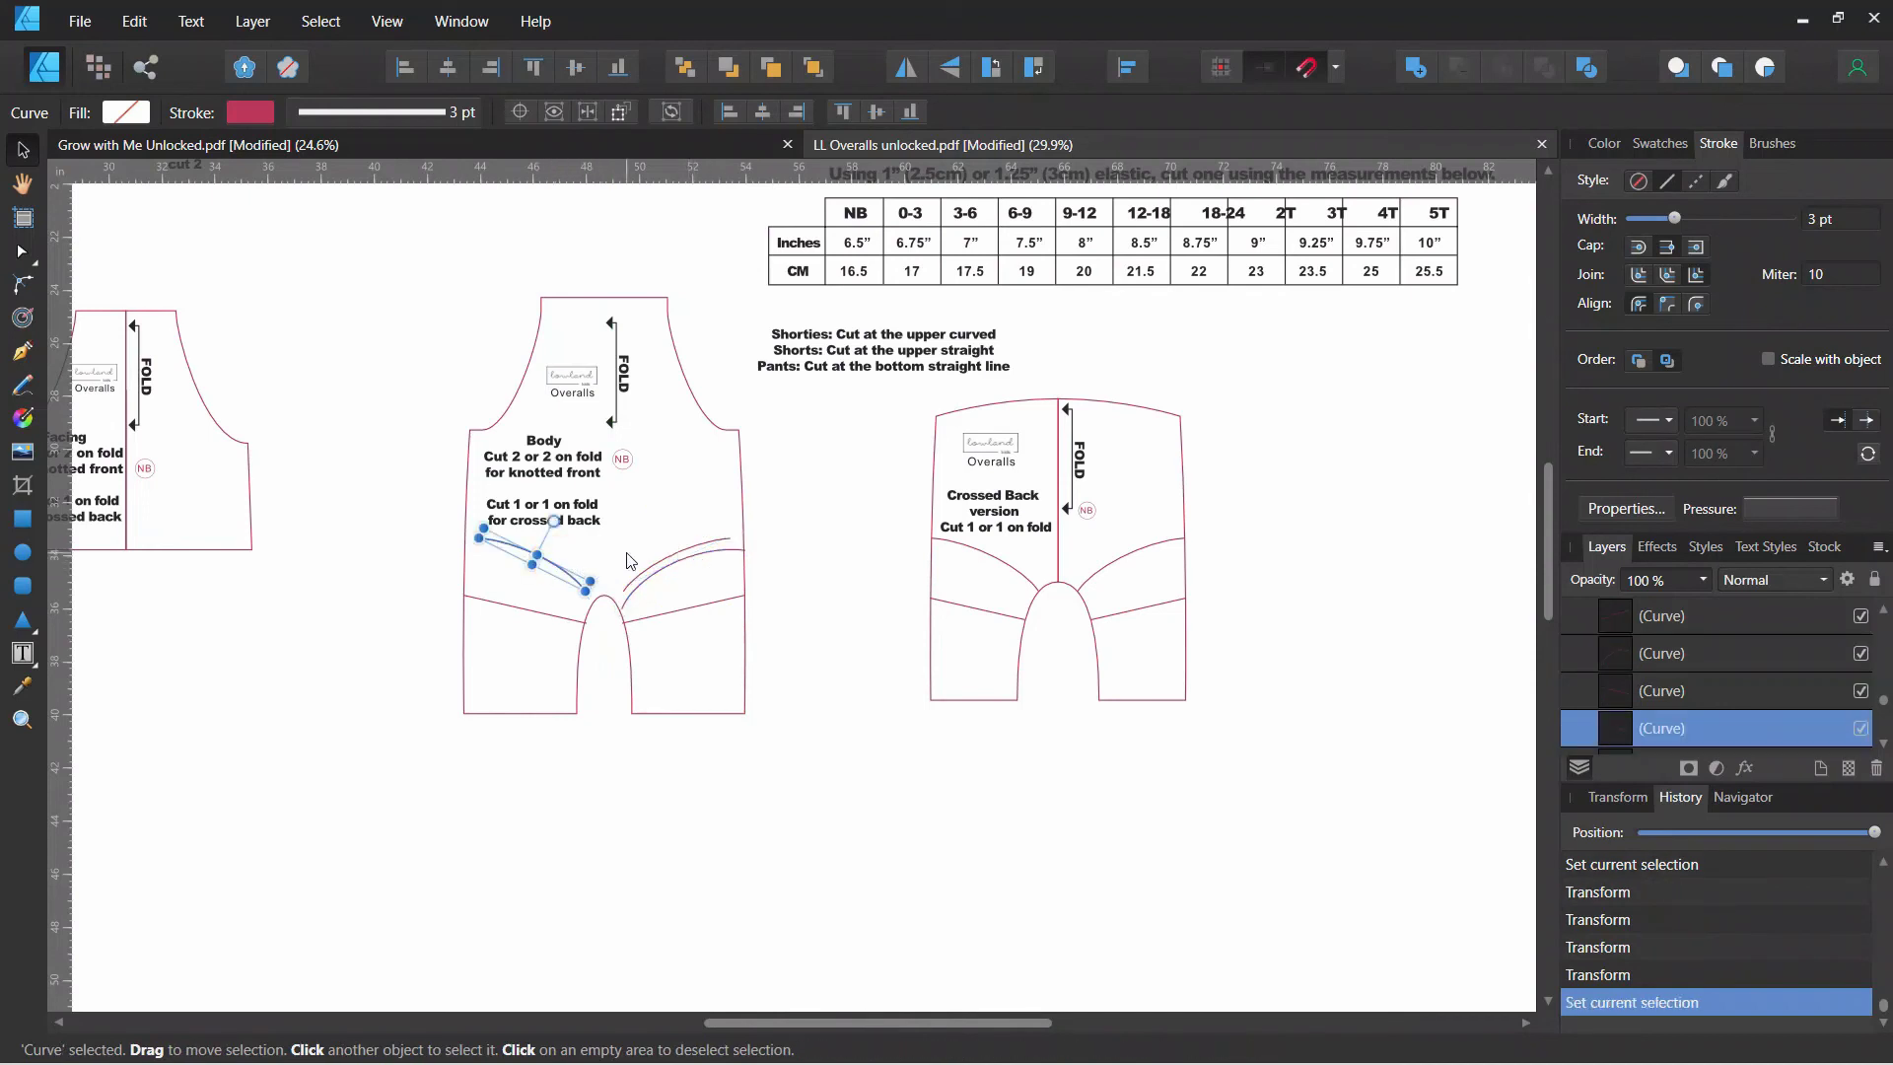
pyautogui.hotkey('ctrl', 'j')
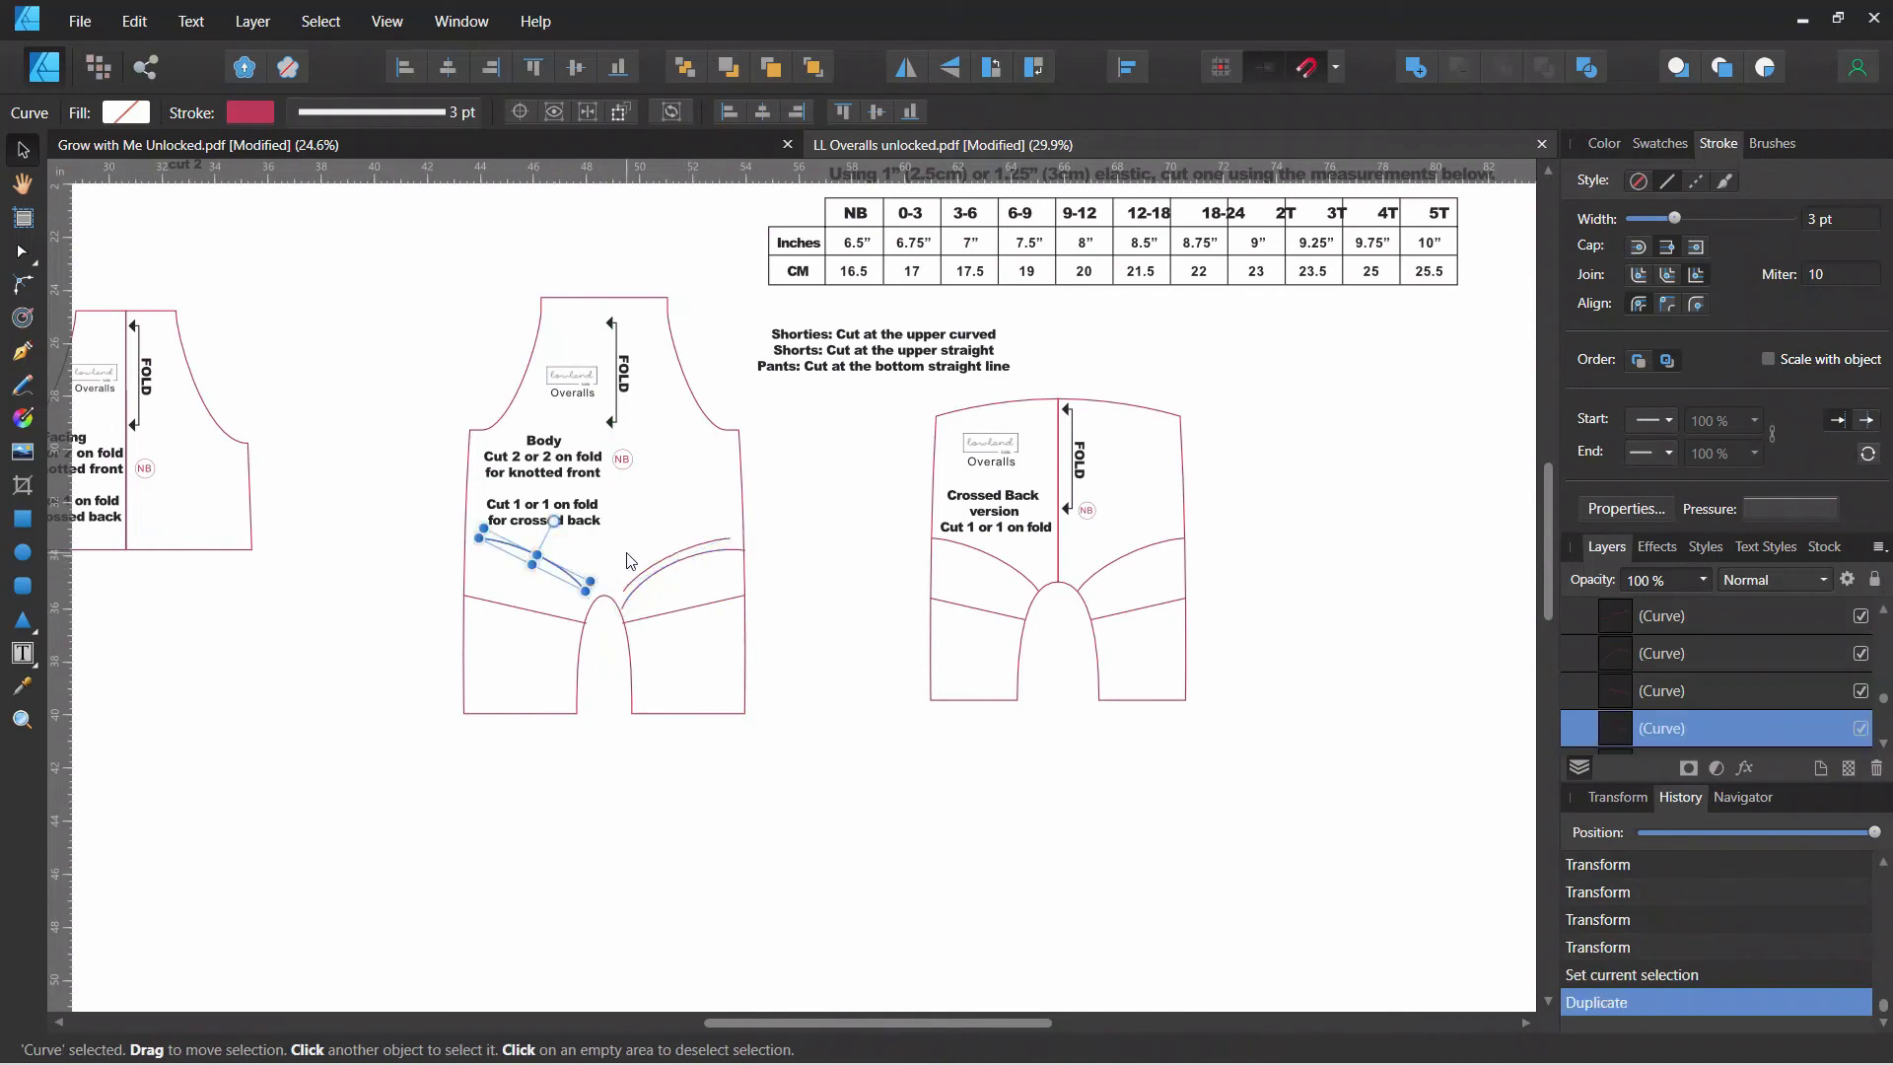
pyautogui.click(571, 567)
pyautogui.click(549, 563)
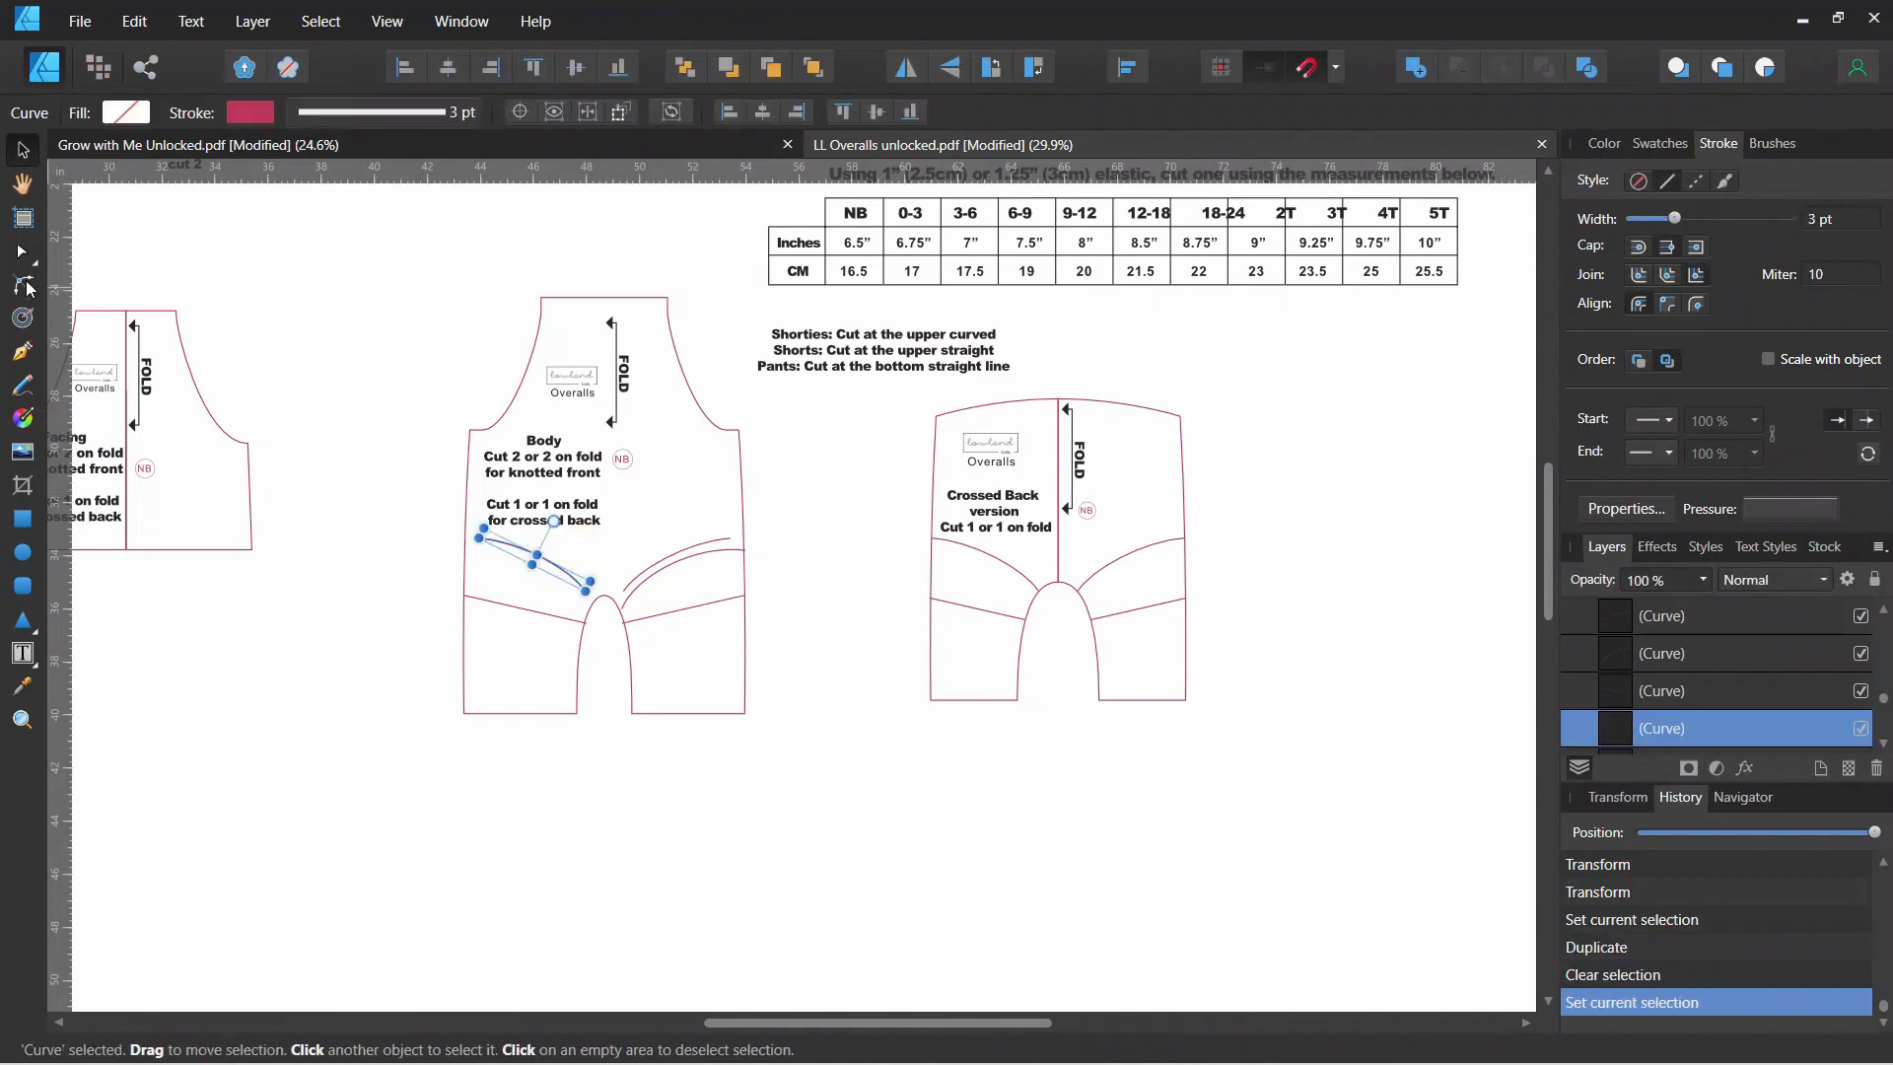
pyautogui.click(25, 258)
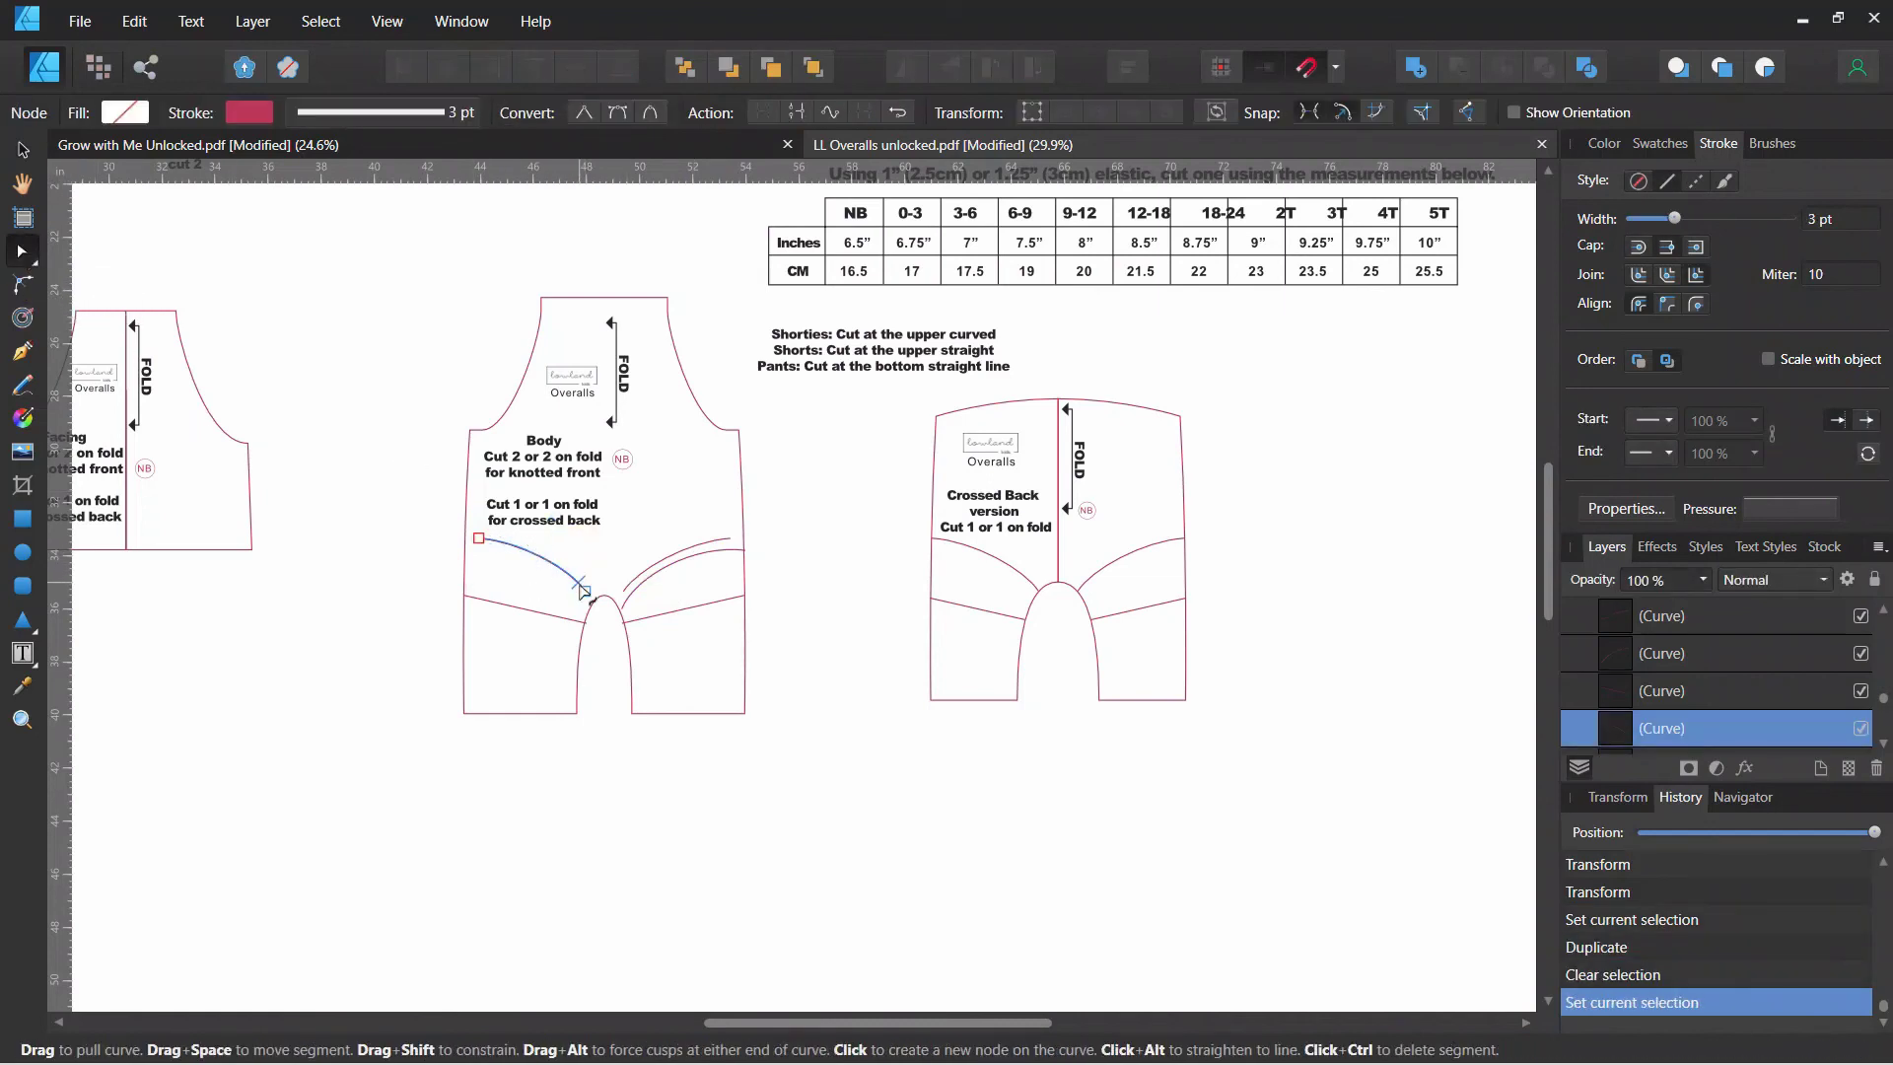
# - Move the copied left curve's end nodes onto the crotch arch and the Body's left edge
pyautogui.click(585, 593)
pyautogui.moveTo(586, 593); pyautogui.dragTo(591, 610)
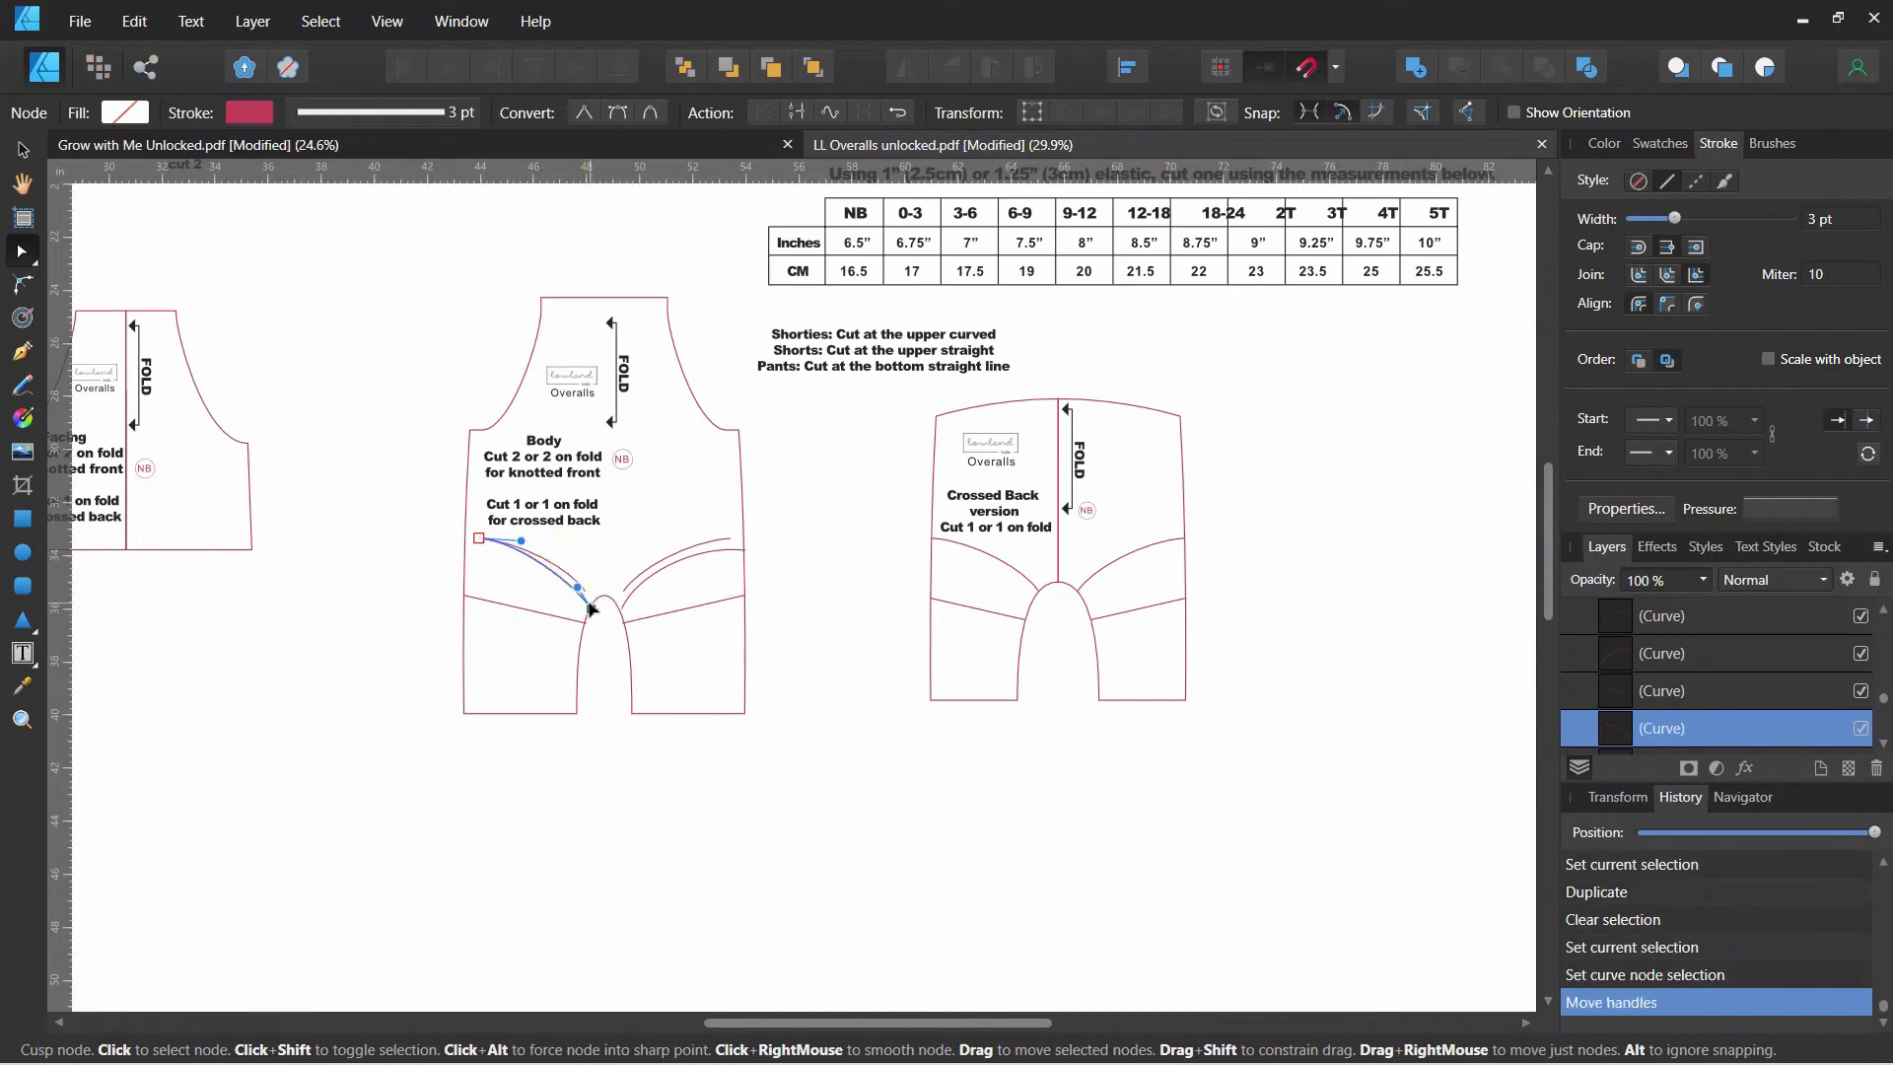
pyautogui.scroll(1, 589, 609)
pyautogui.scroll(5, 589, 609)
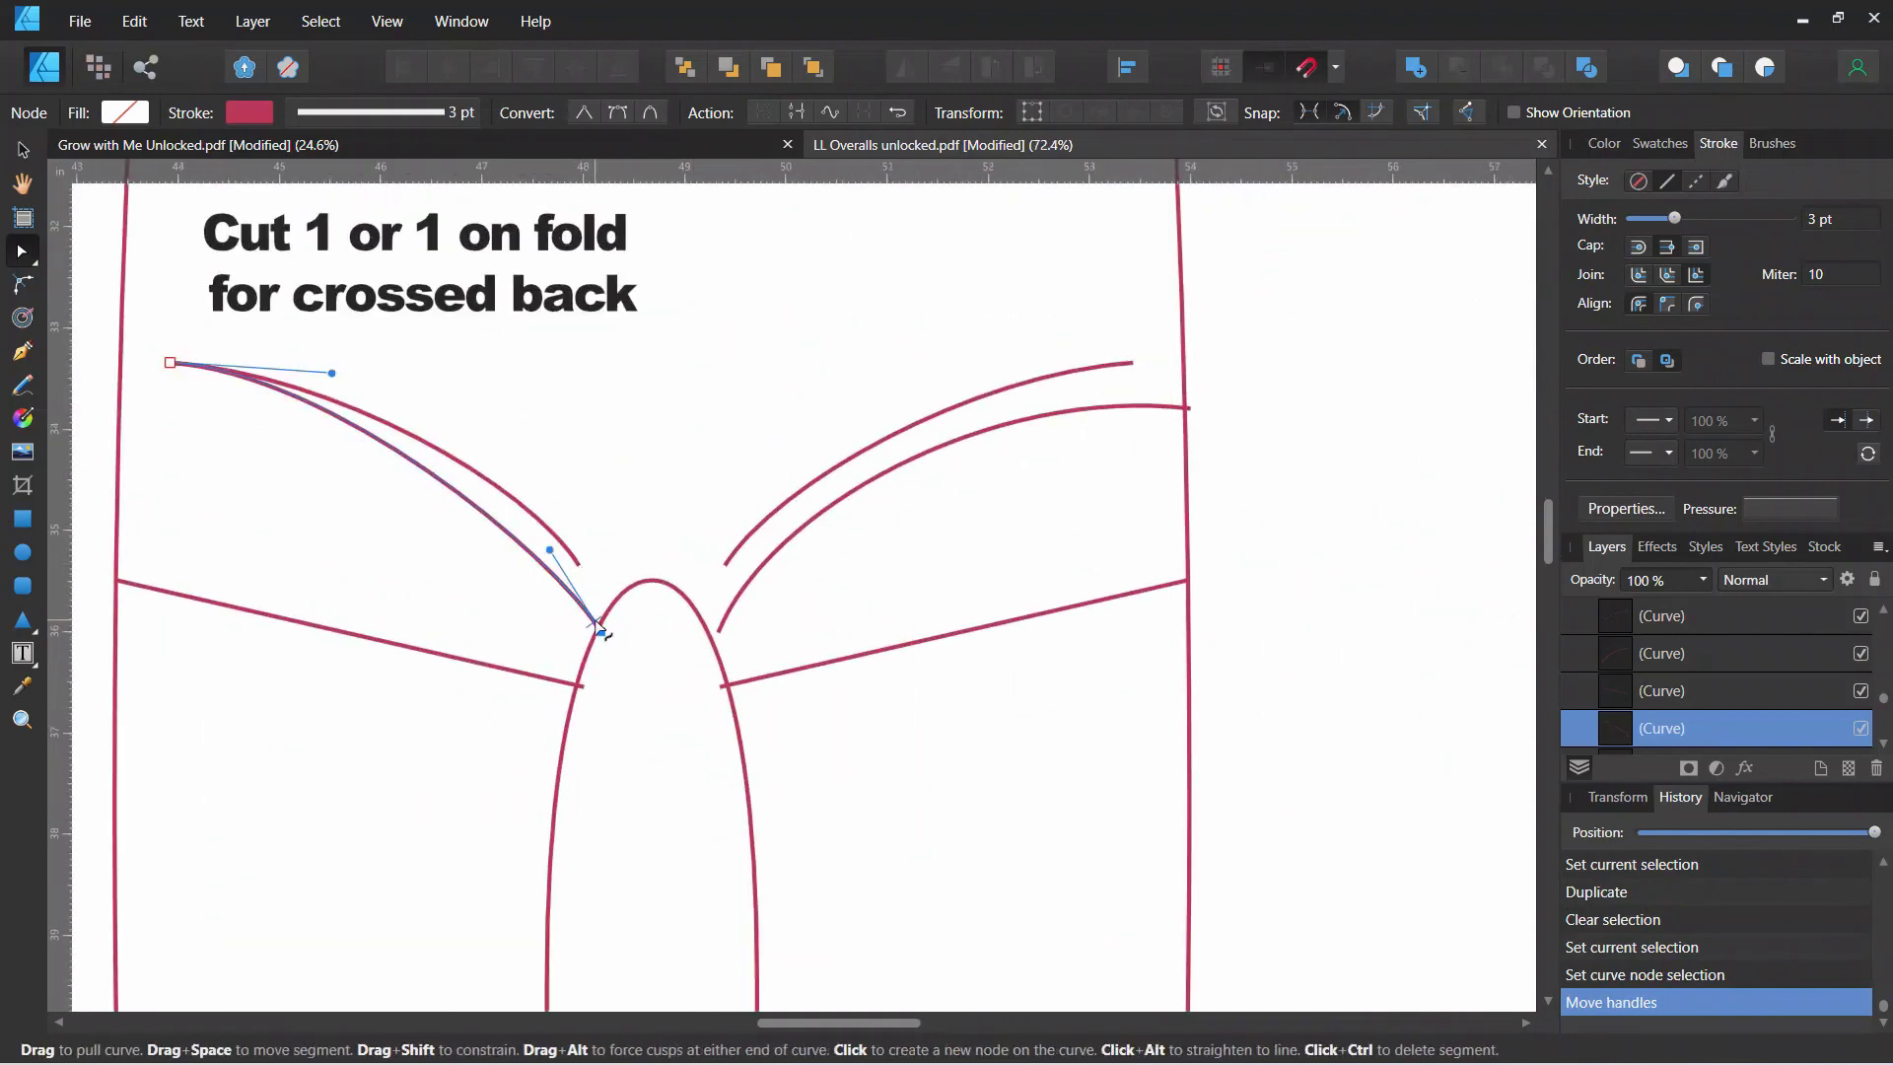
pyautogui.moveTo(600, 632); pyautogui.dragTo(601, 624)
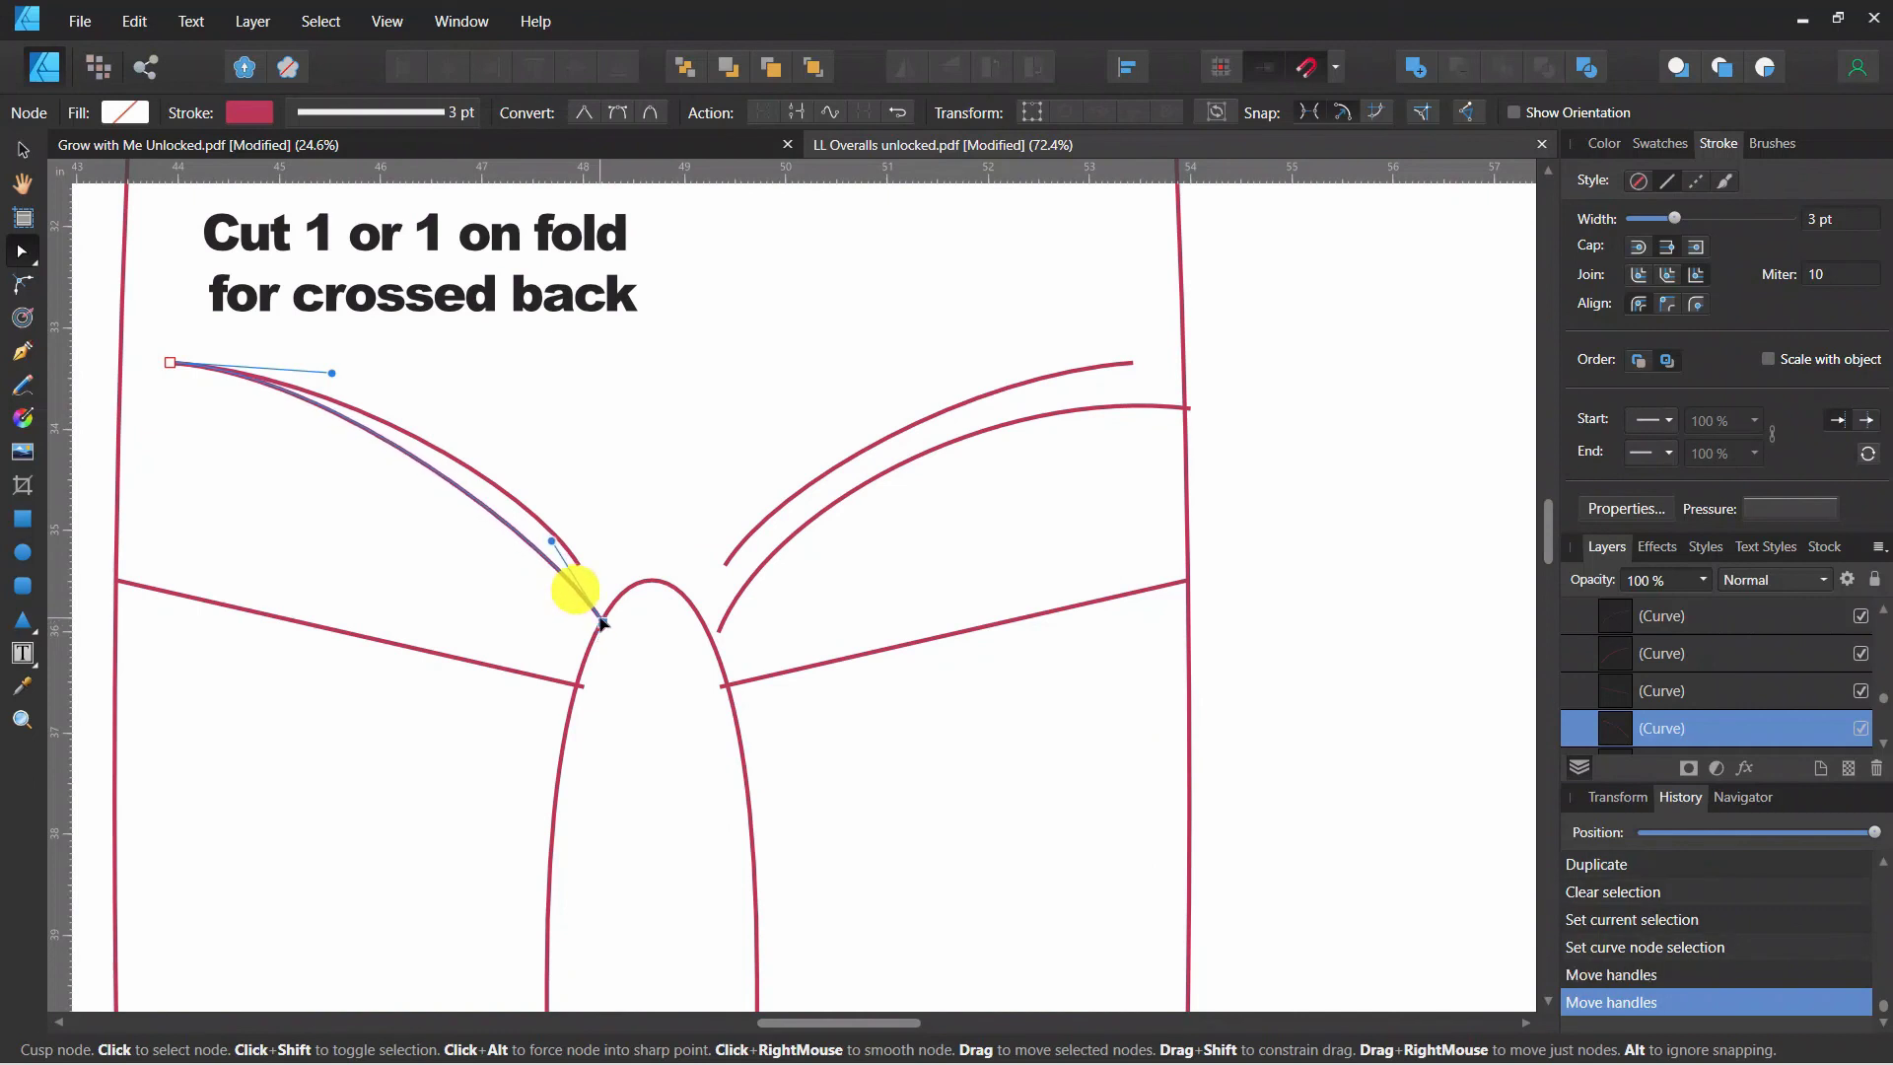
pyautogui.click(166, 365)
pyautogui.moveTo(166, 367); pyautogui.dragTo(124, 368)
pyautogui.moveTo(123, 370); pyautogui.dragTo(123, 368)
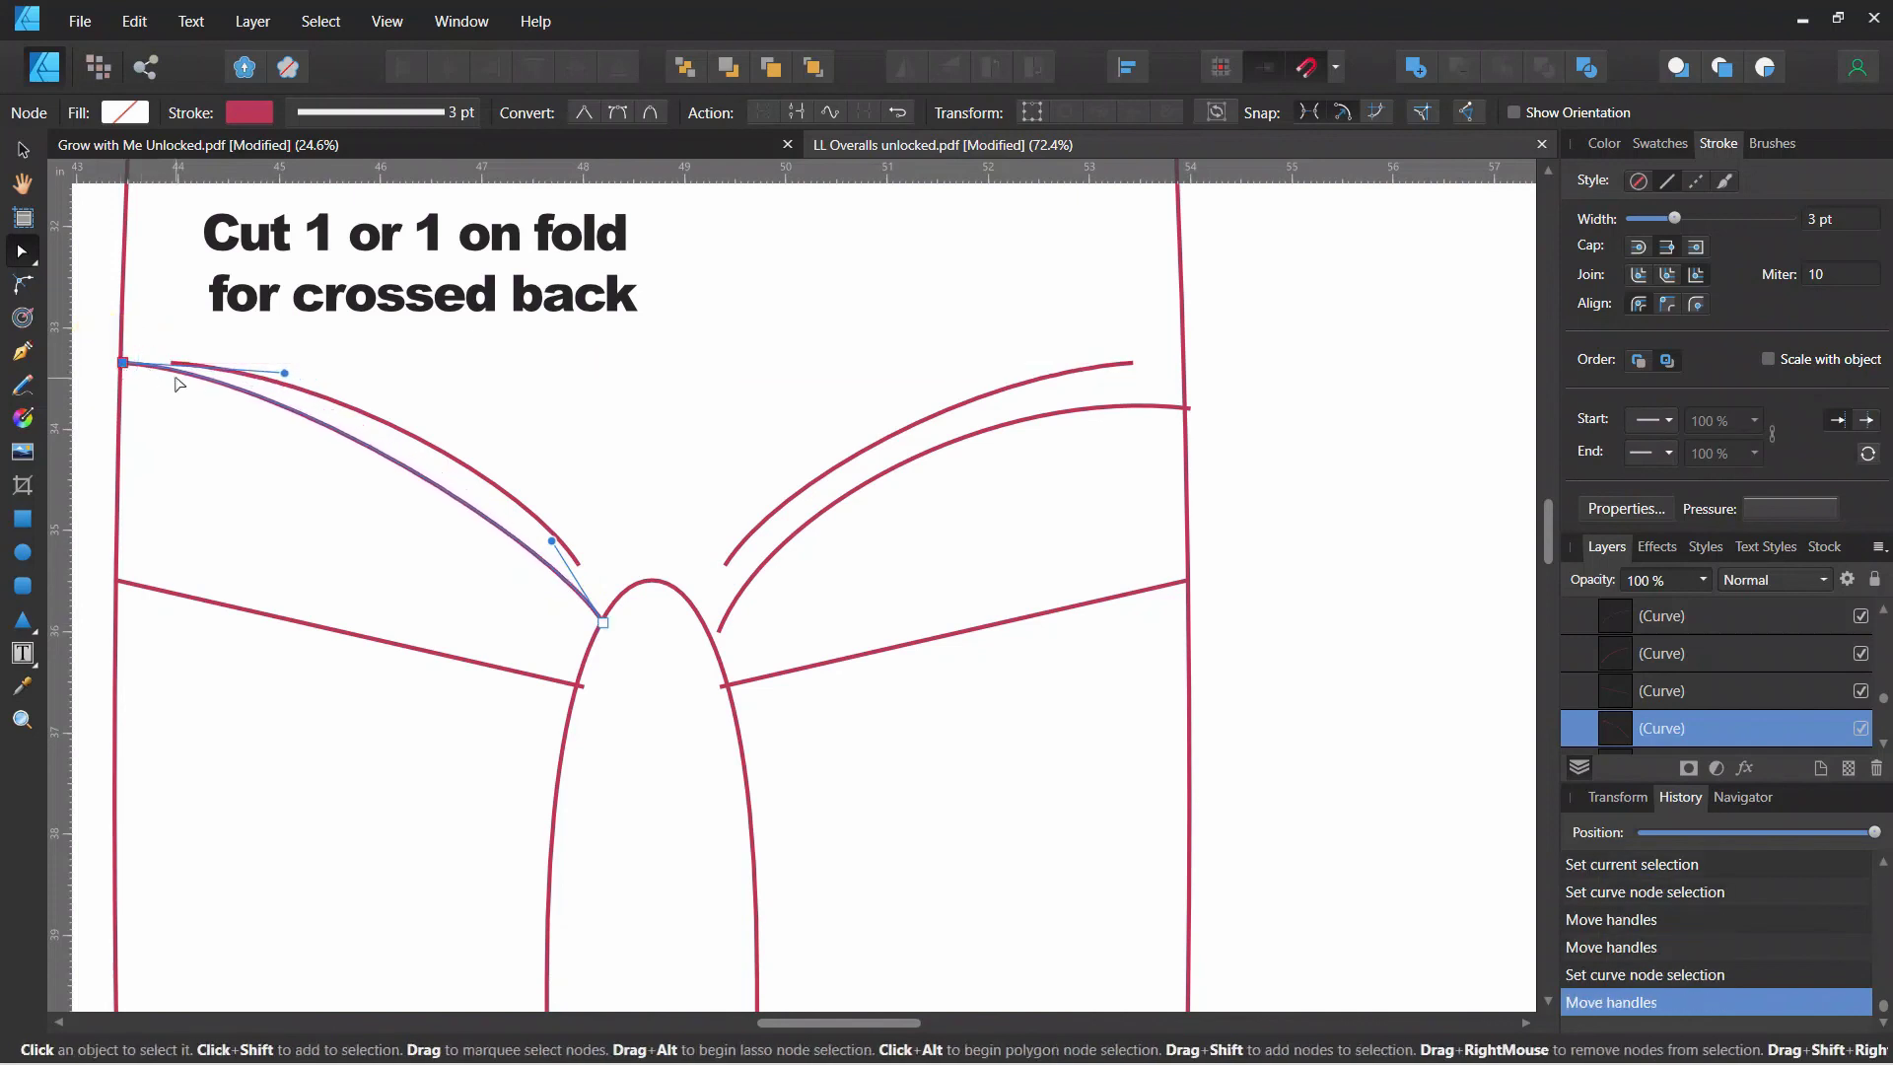
# - Bend the copied left curve with its handles to match the original leg curve
pyautogui.click(285, 376)
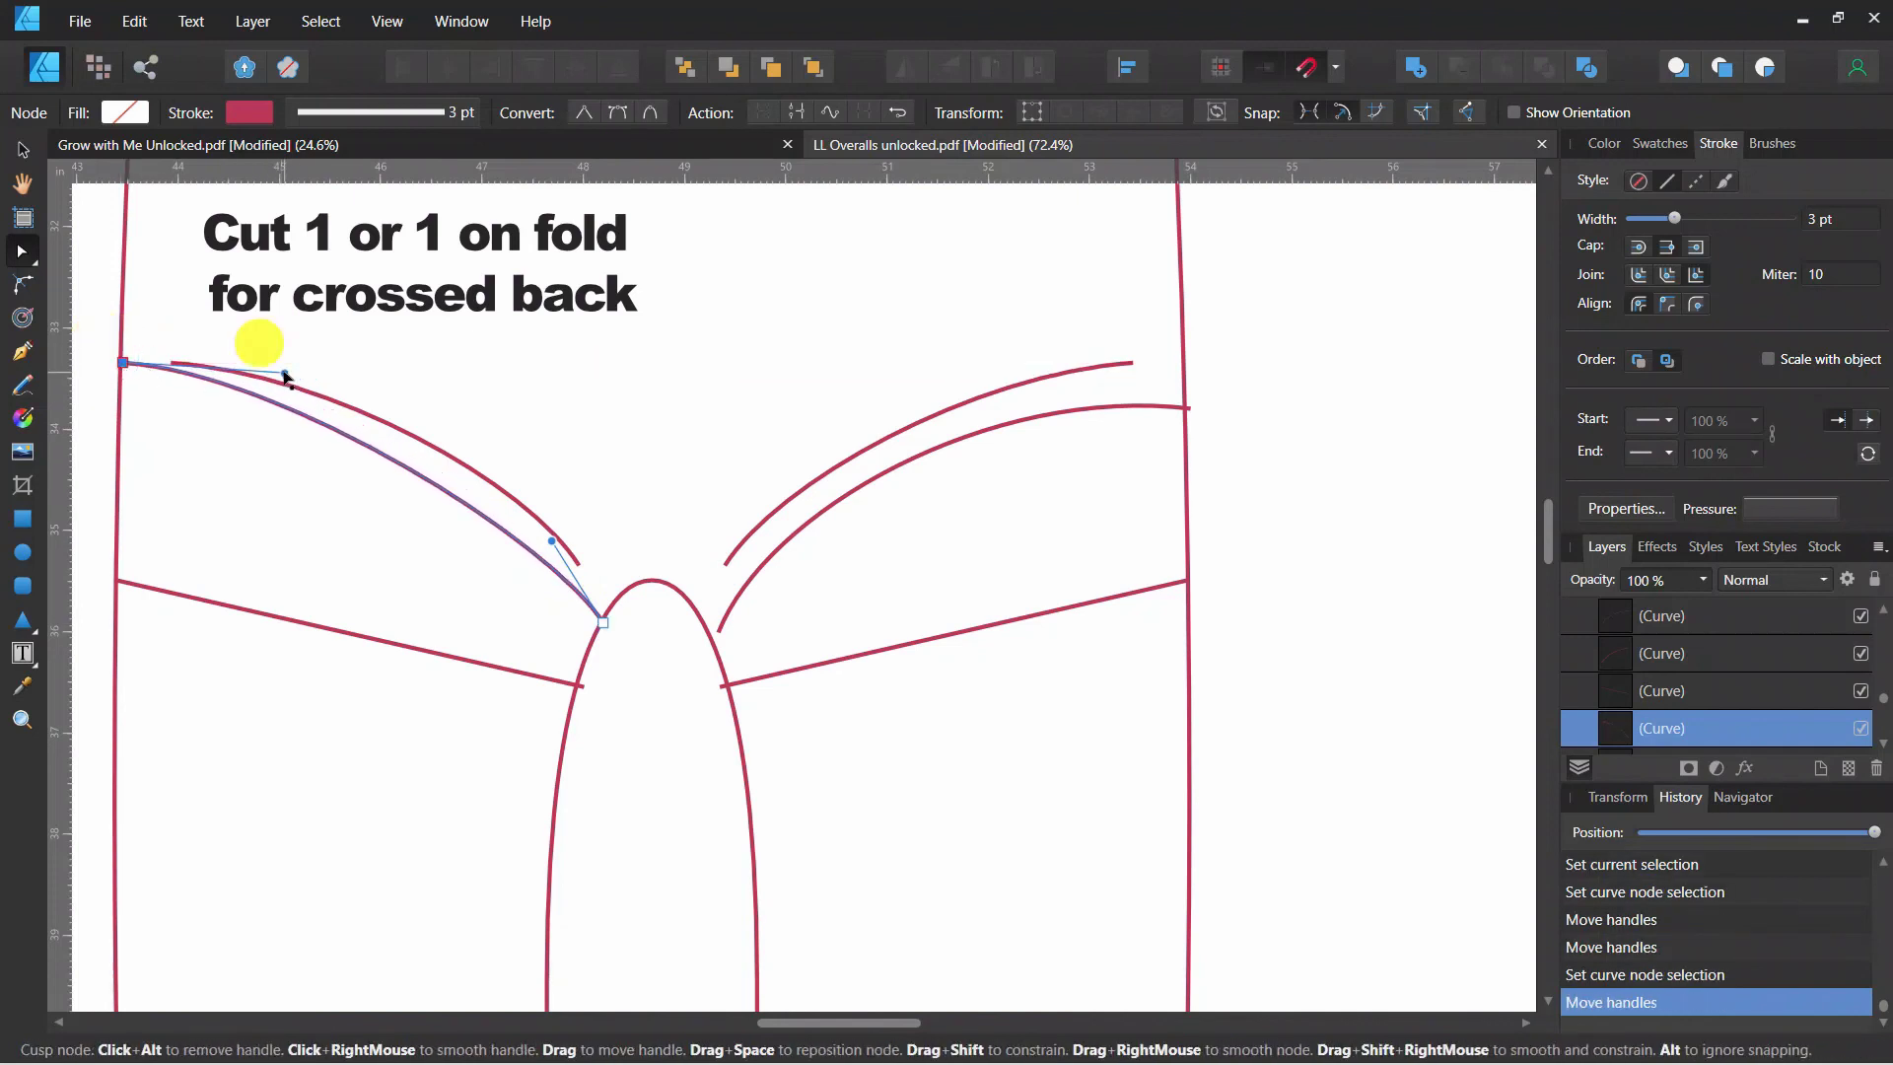
pyautogui.moveTo(285, 376); pyautogui.dragTo(299, 343)
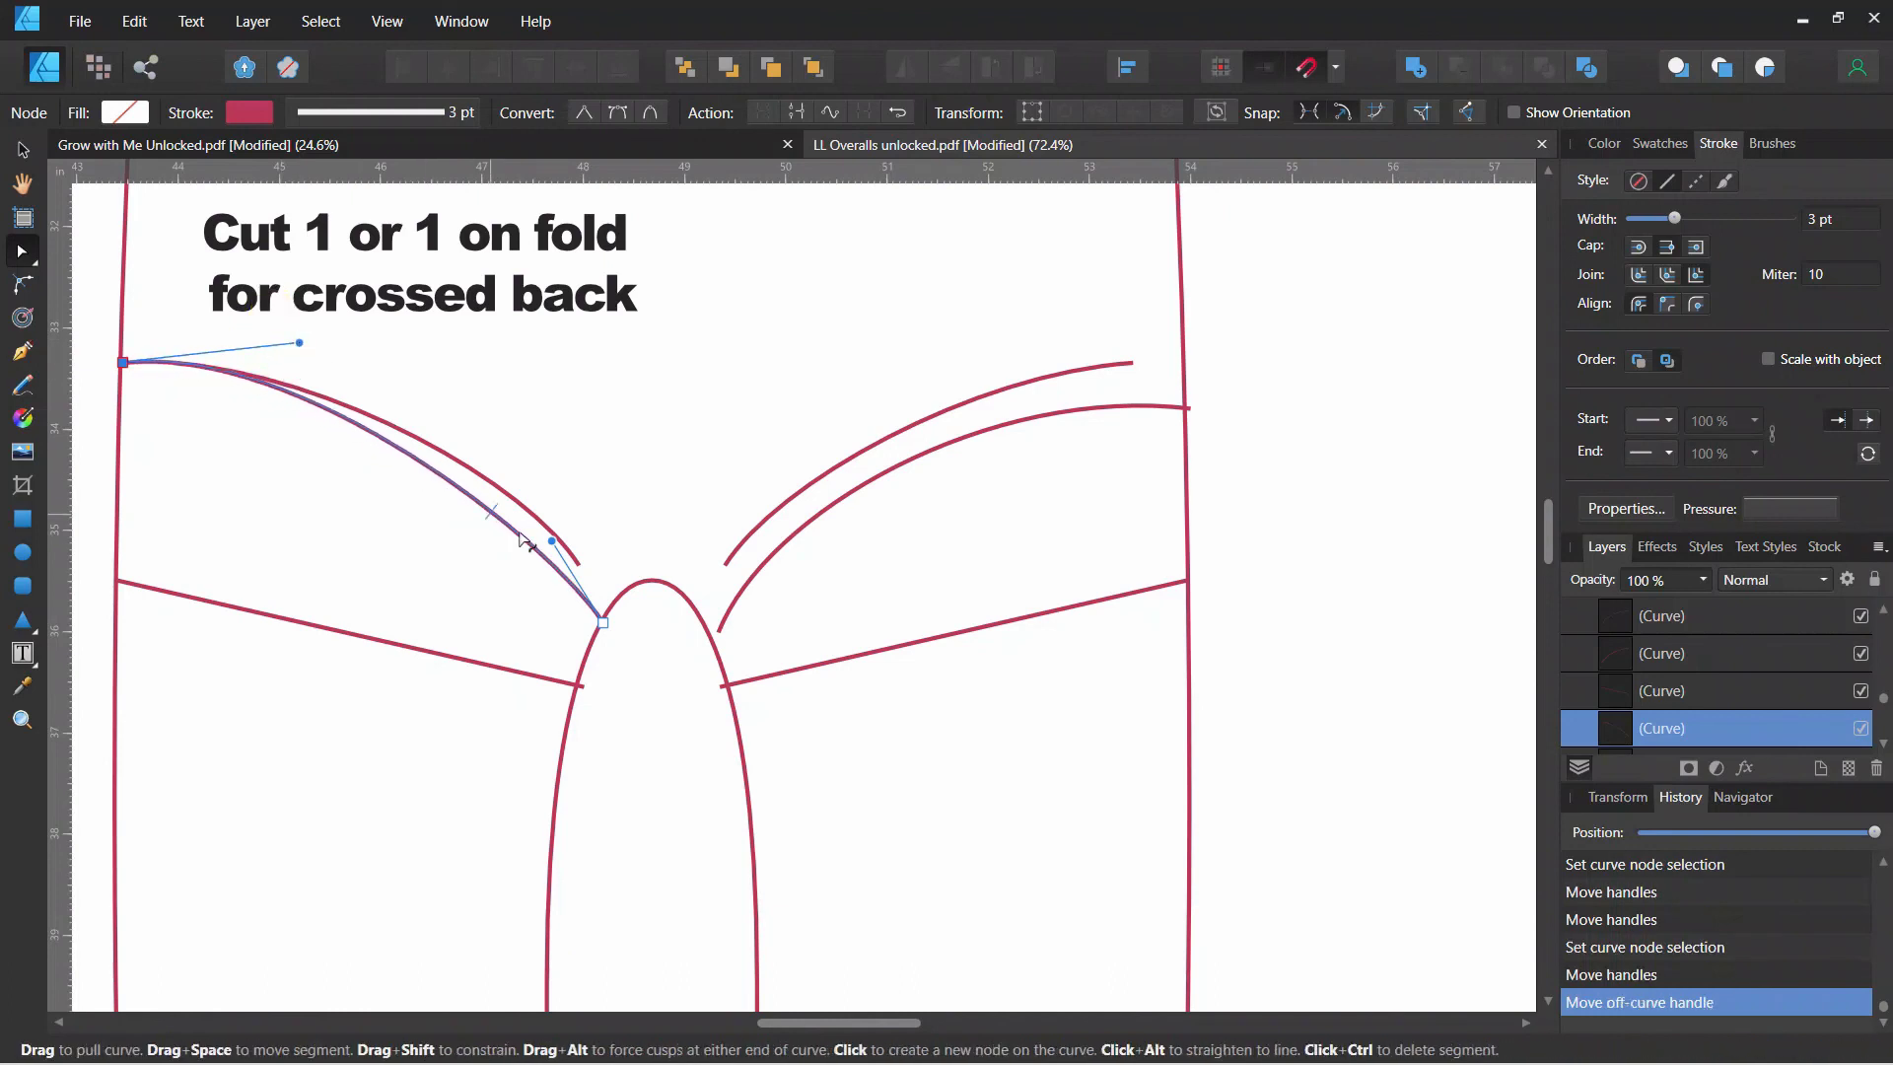
pyautogui.moveTo(549, 543); pyautogui.dragTo(595, 510)
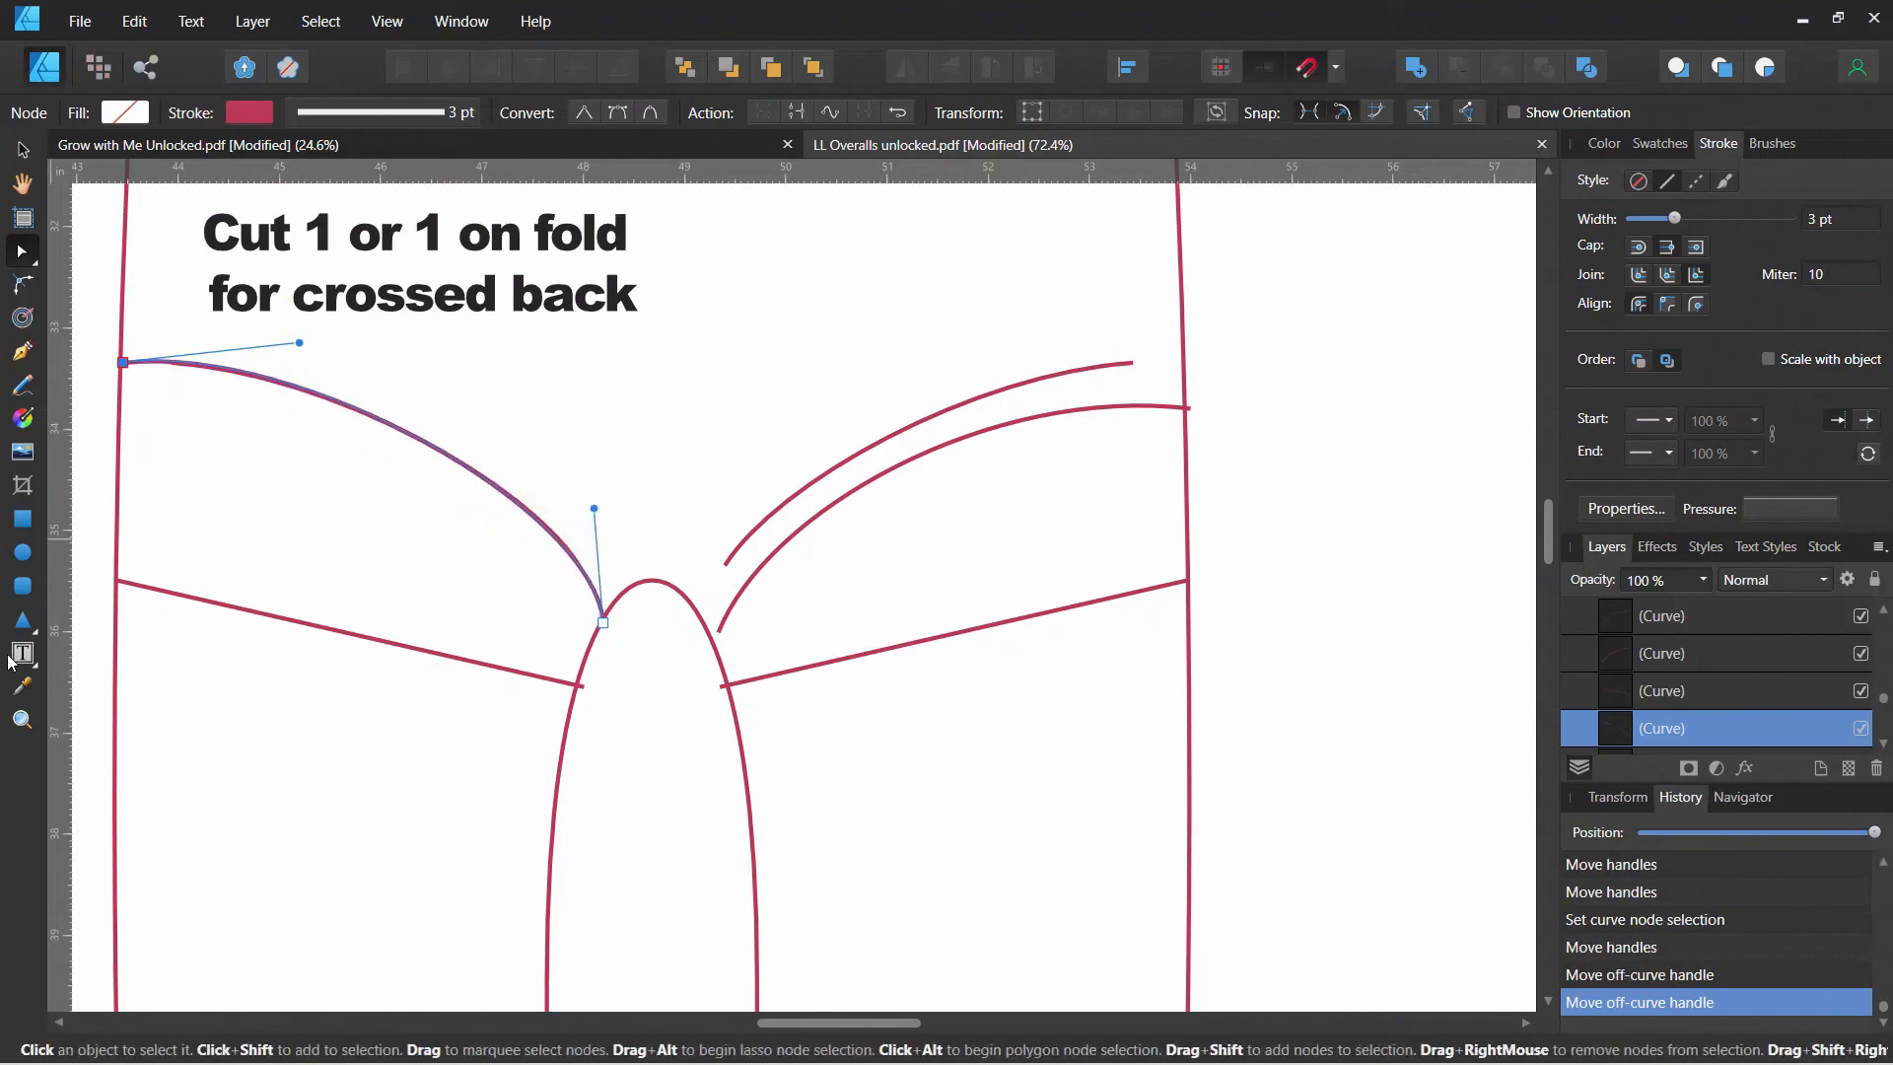
pyautogui.click(505, 391)
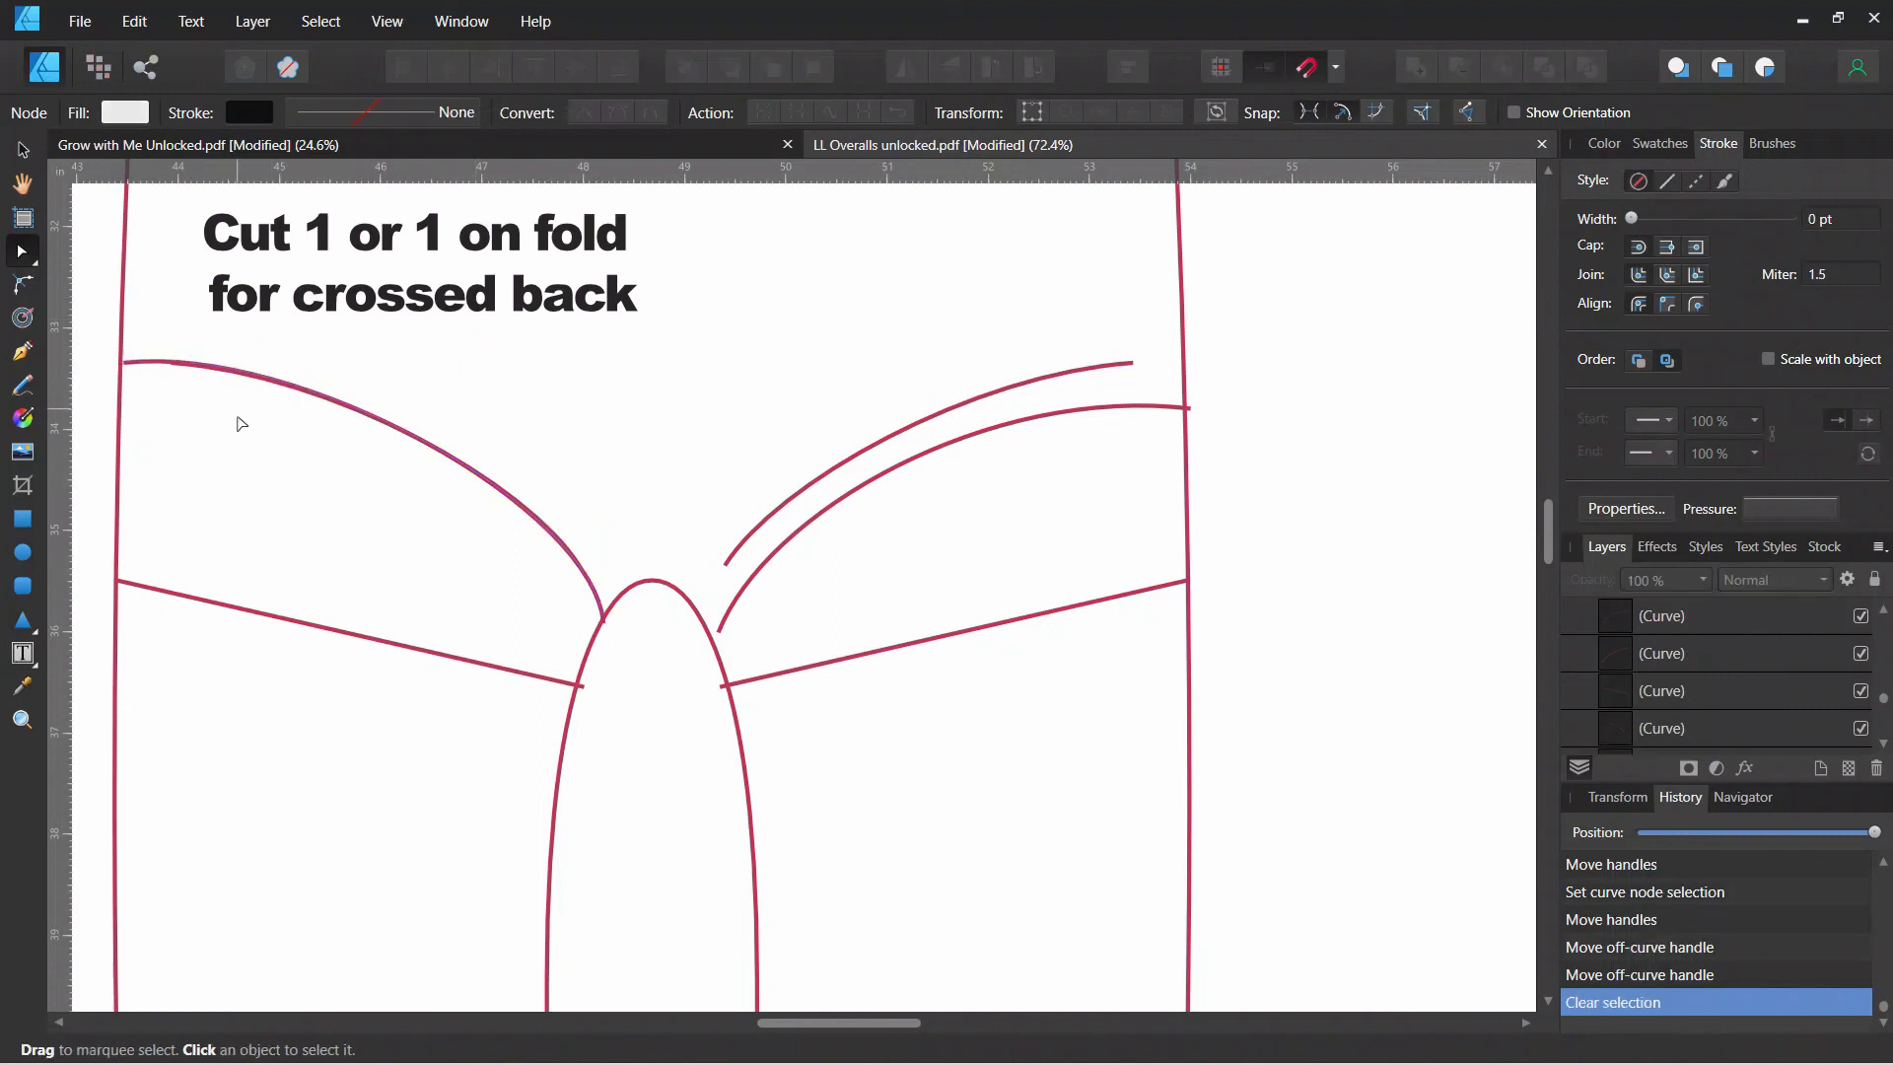
pyautogui.scroll(-8, 459, 517)
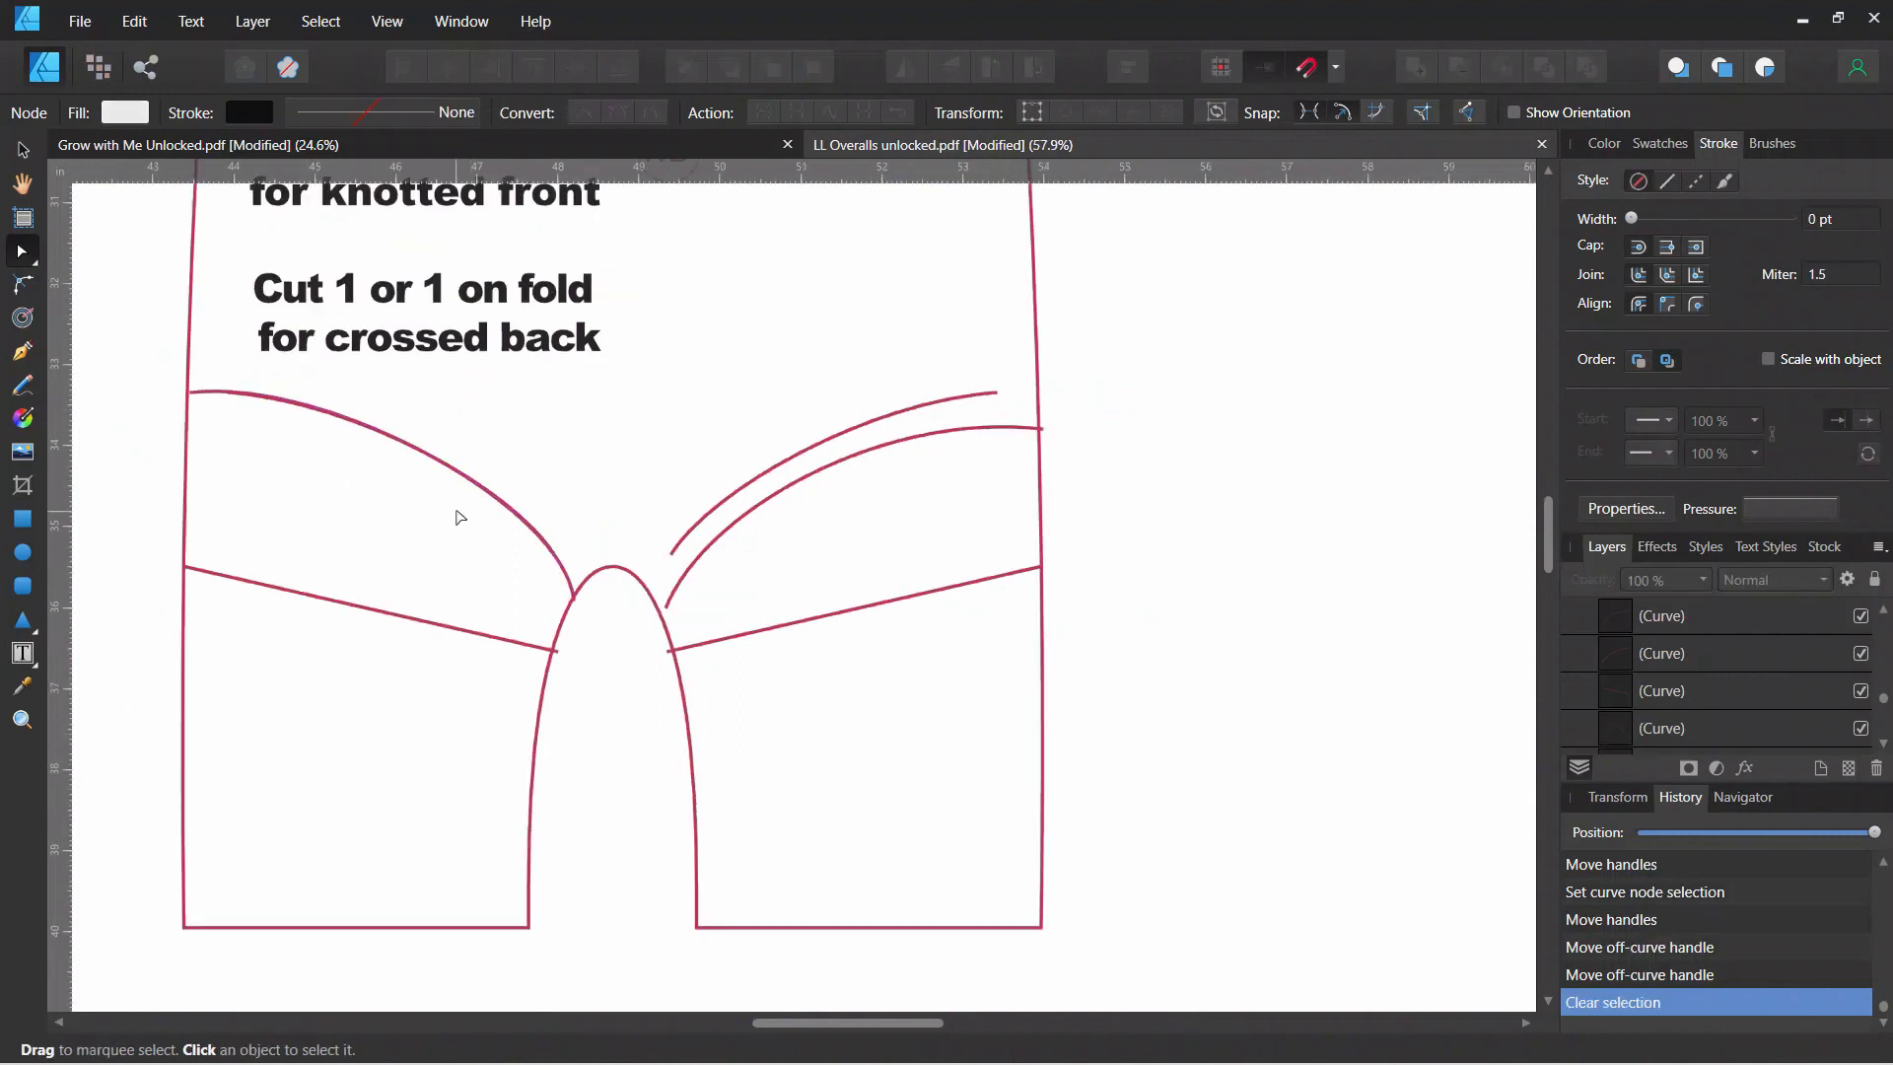
pyautogui.scroll(4, 460, 518)
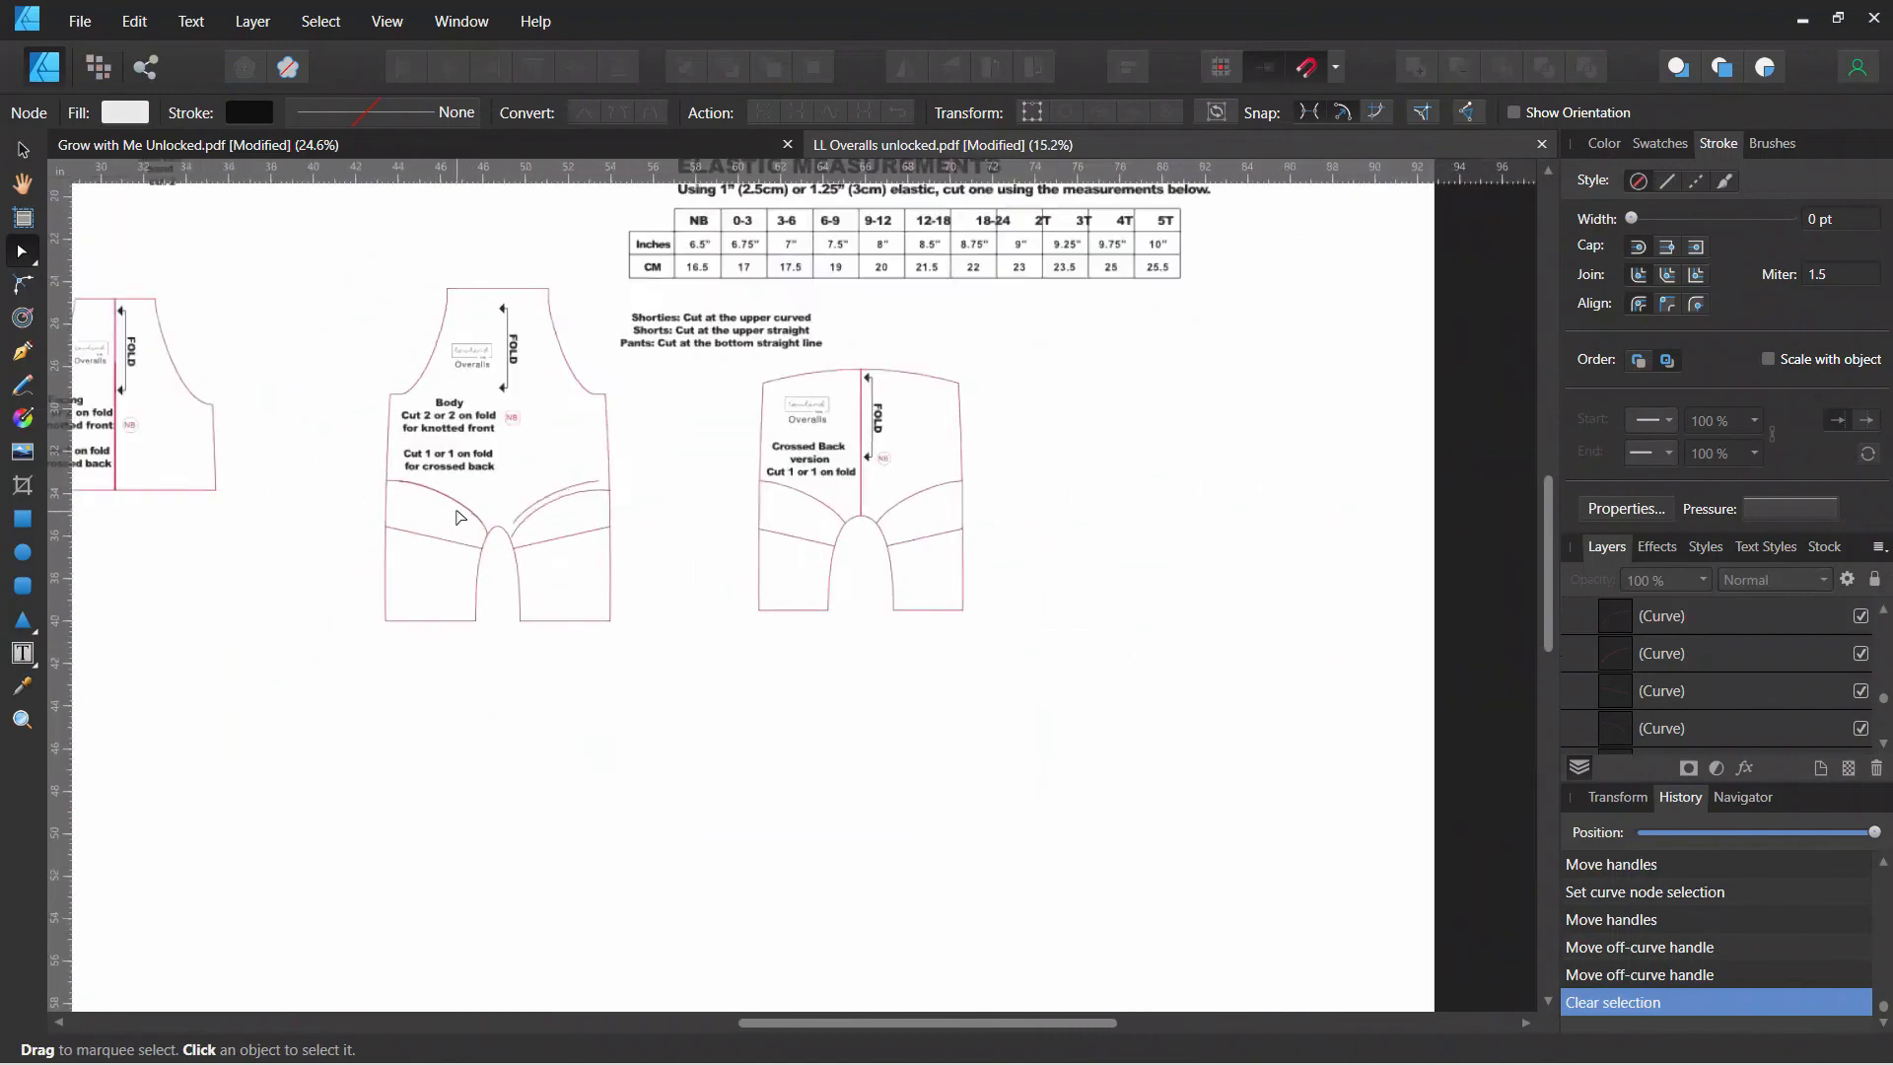
pyautogui.scroll(2, 468, 448)
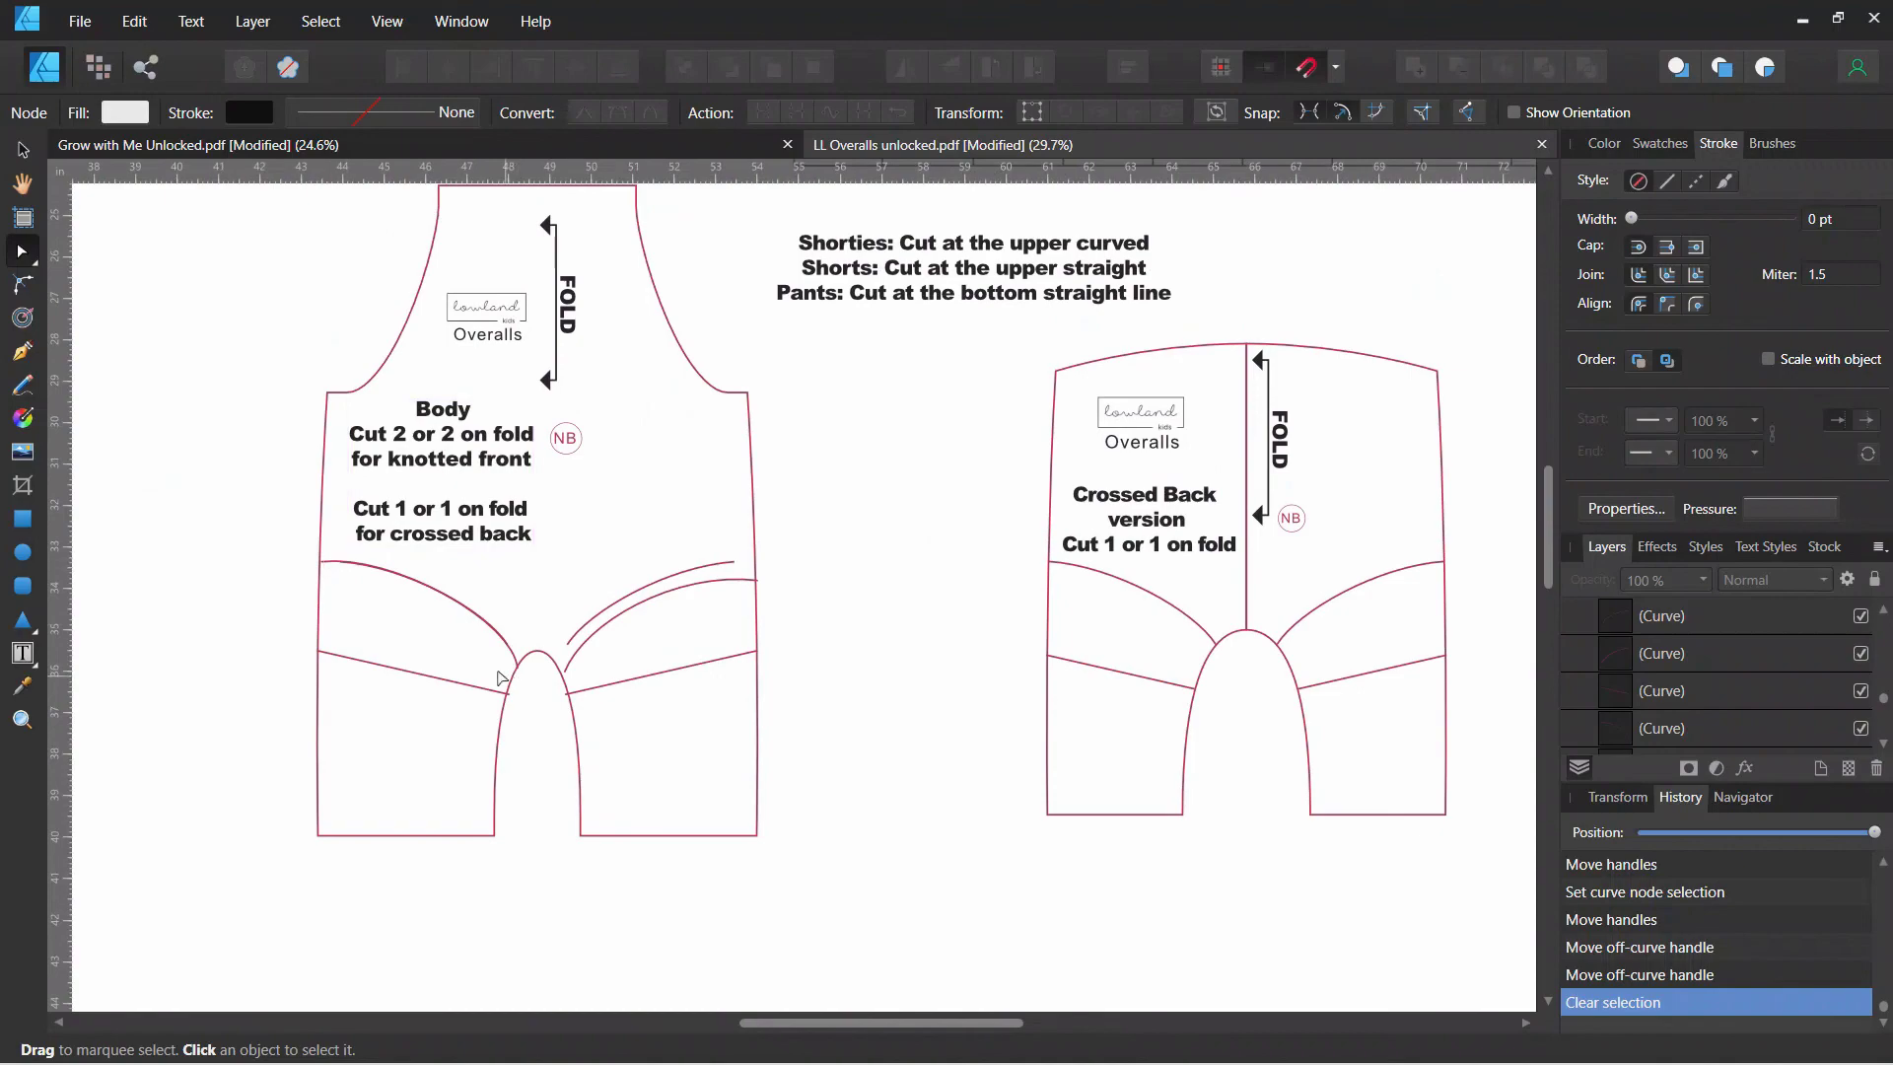
pyautogui.scroll(1, 487, 654)
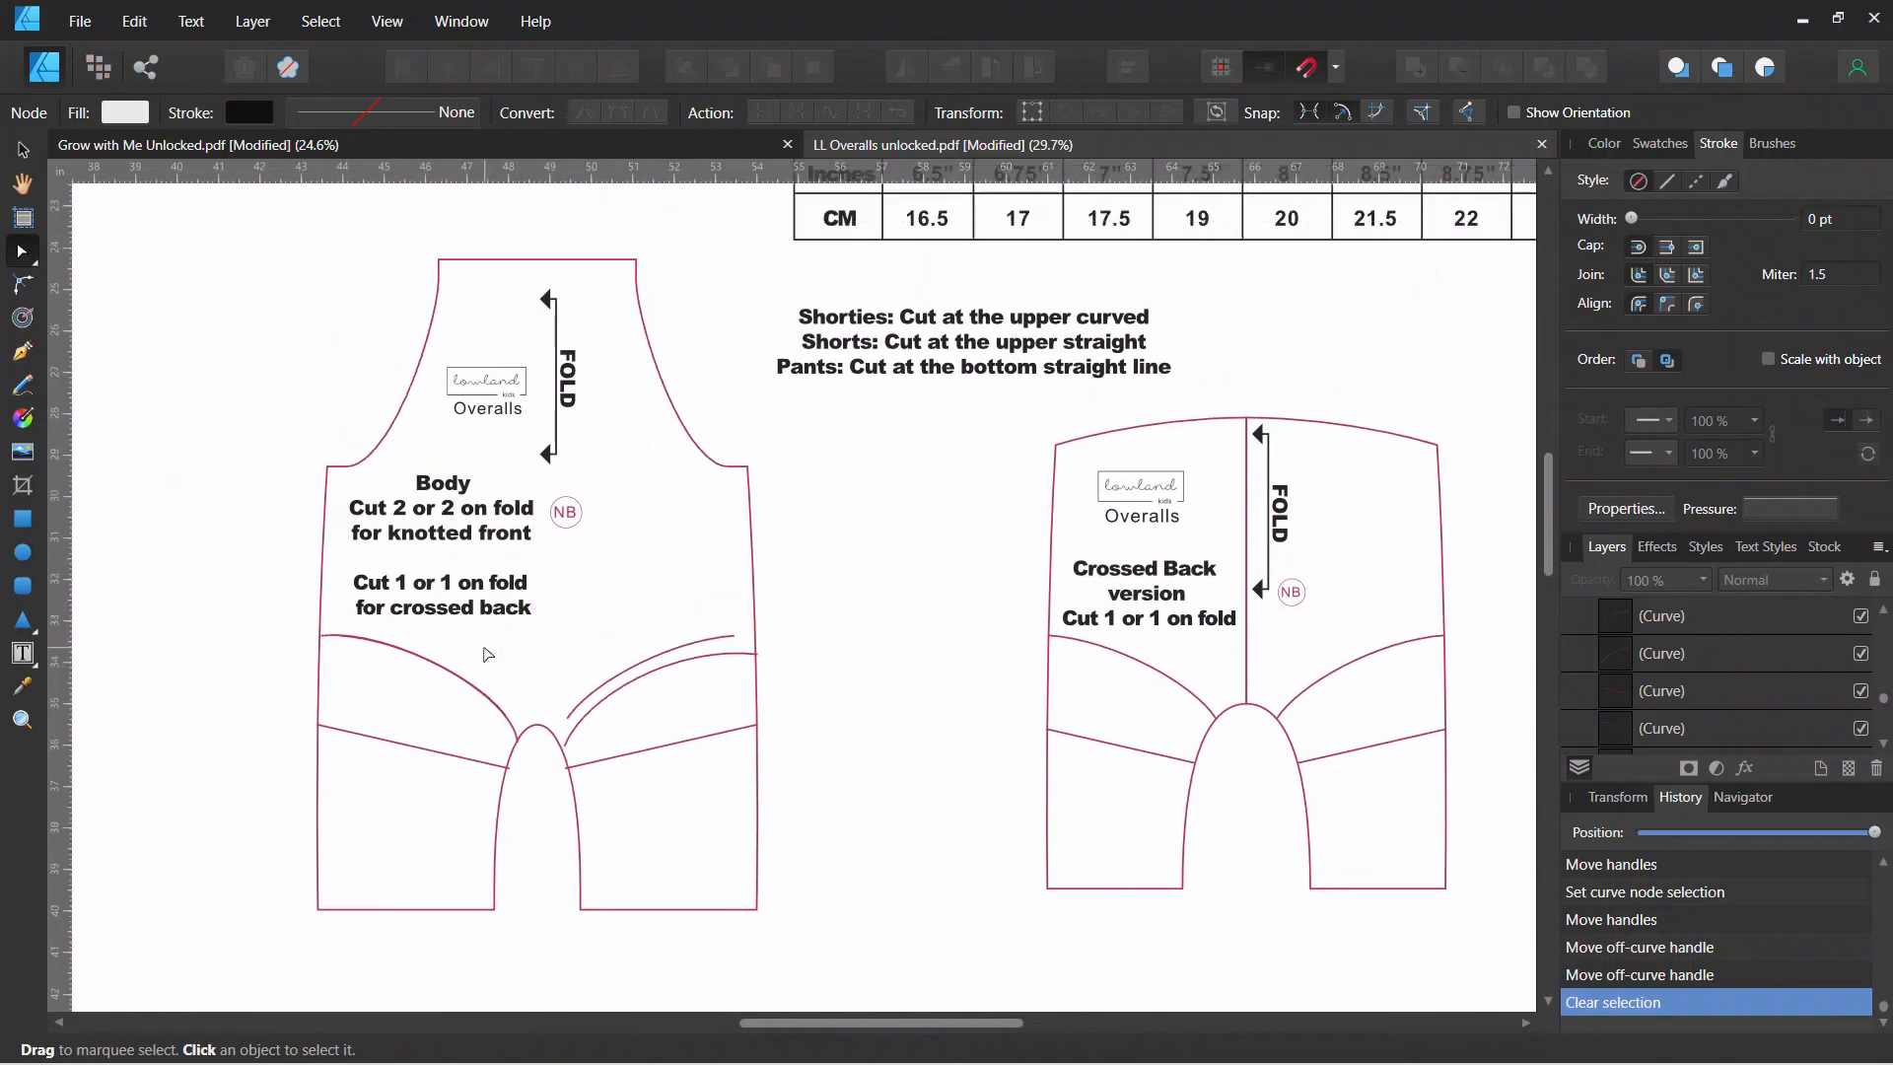